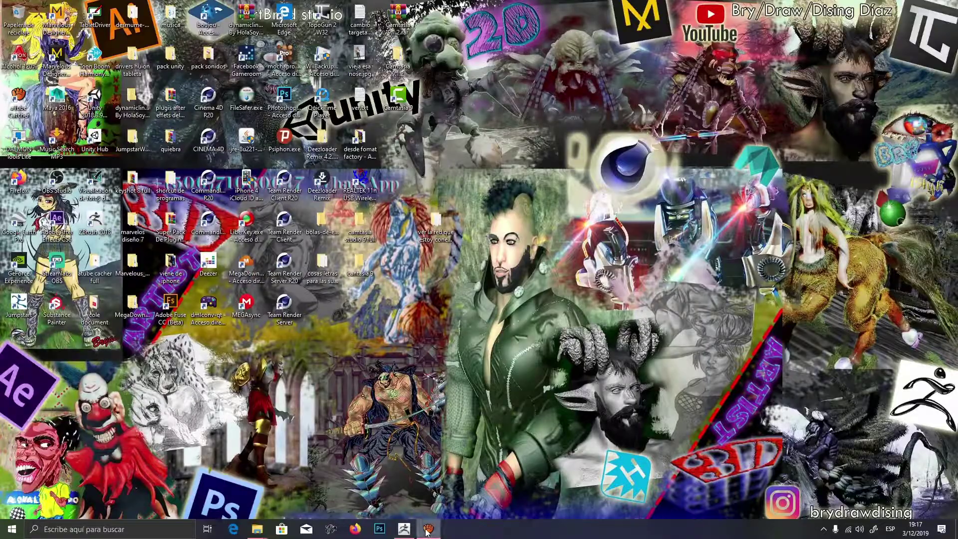
Launch ZBrush 2018 from its taskbar shortcut
left_click(404, 529)
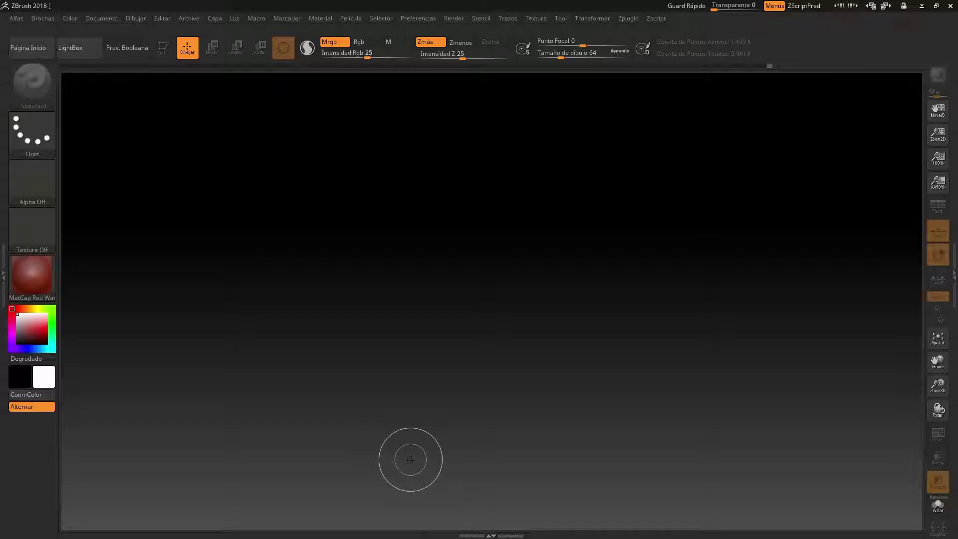
left_click(163, 19)
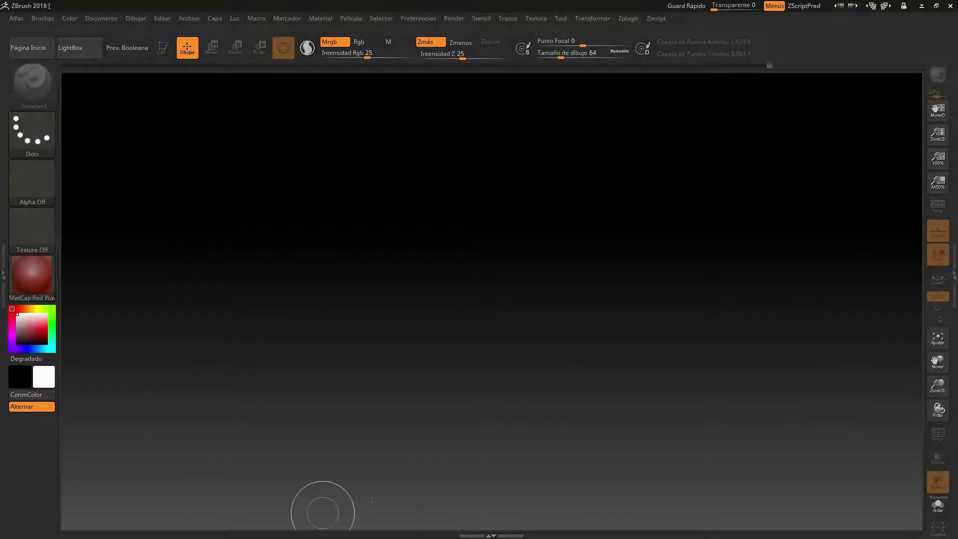
left_click(423, 20)
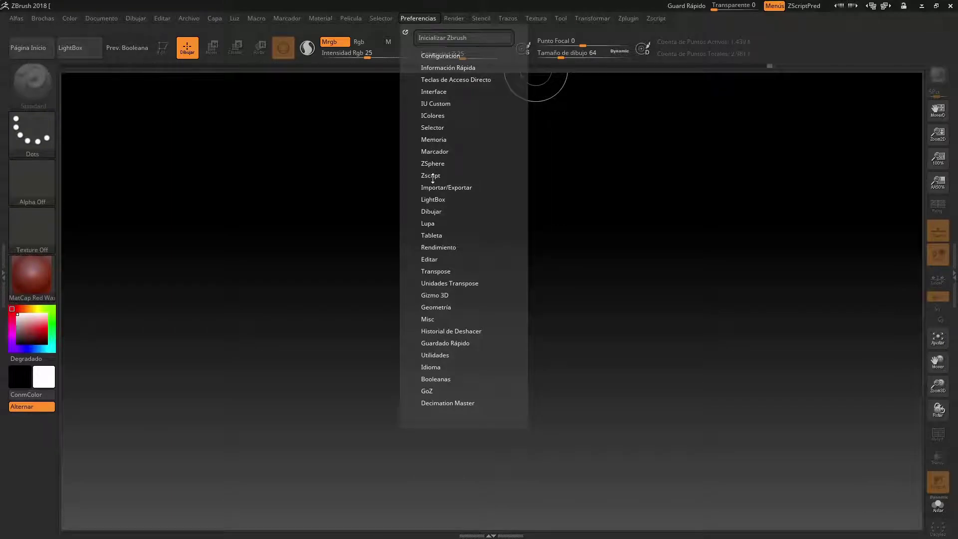
left_click(432, 223)
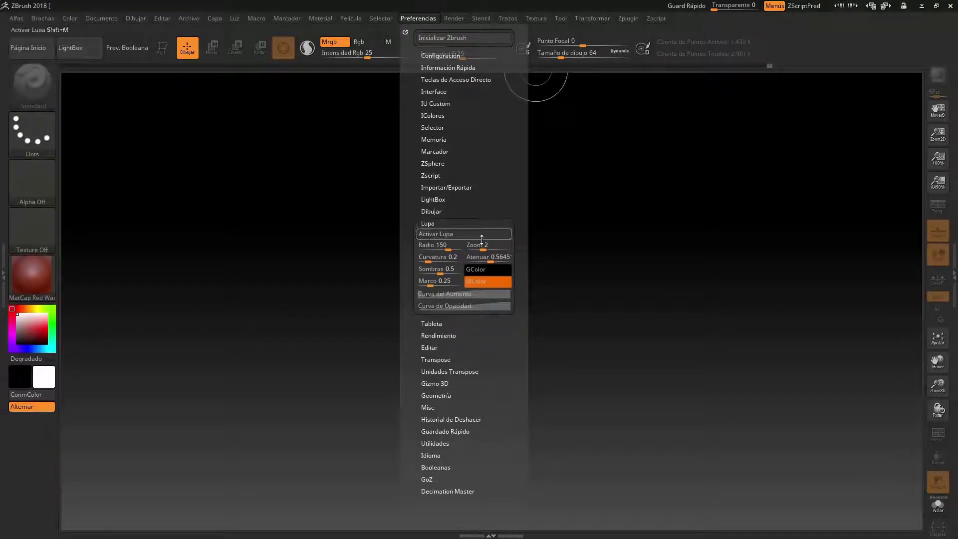
left_click(437, 235)
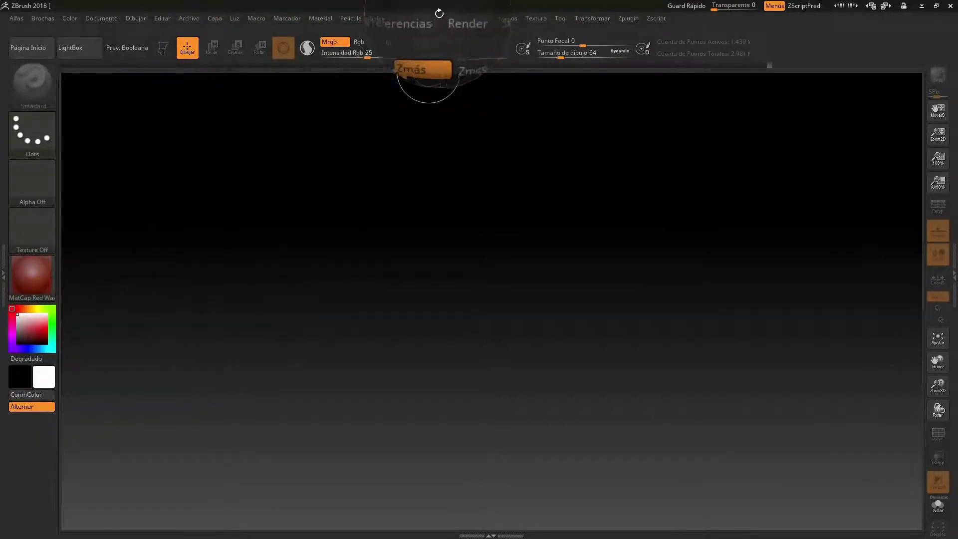
left_click(420, 19)
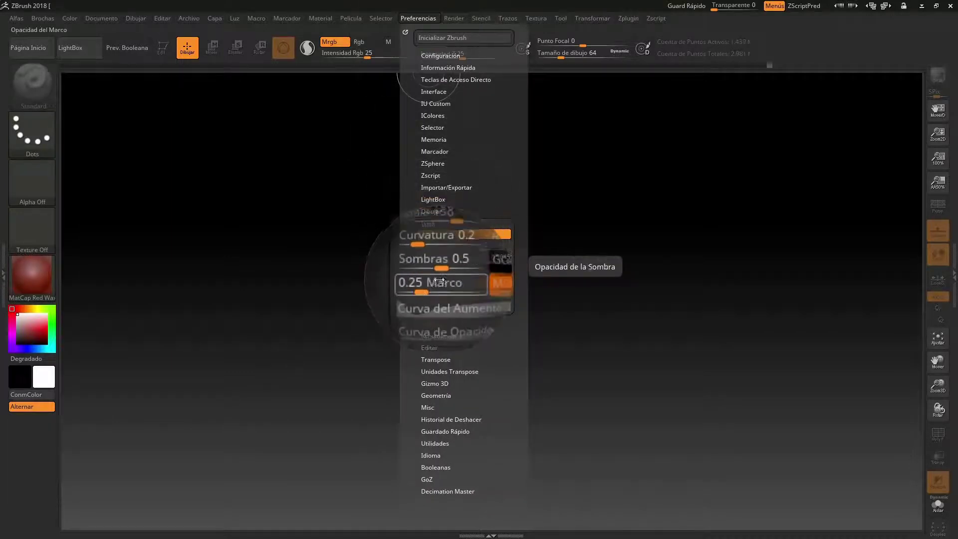
left_click(452, 231)
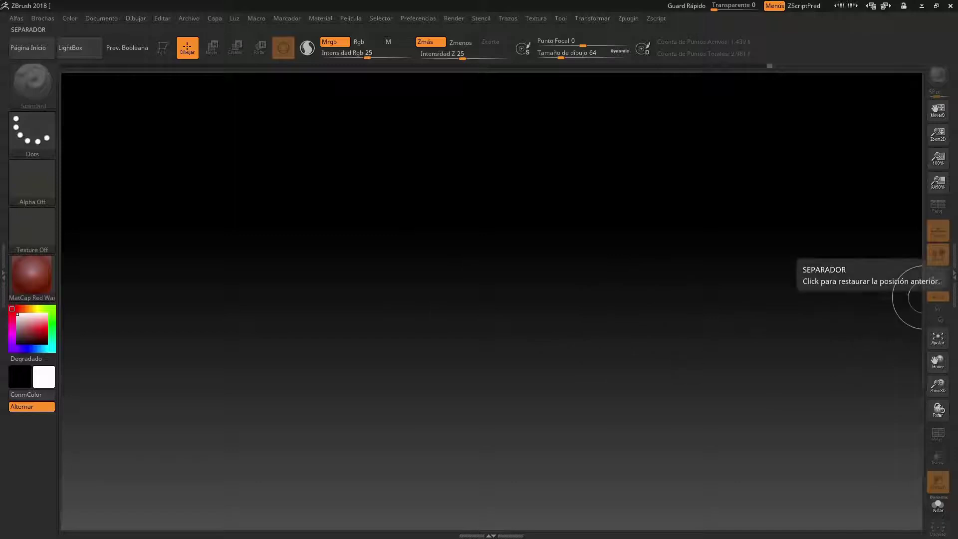
Bring up the Tool palette in the right tray
left_click(954, 277)
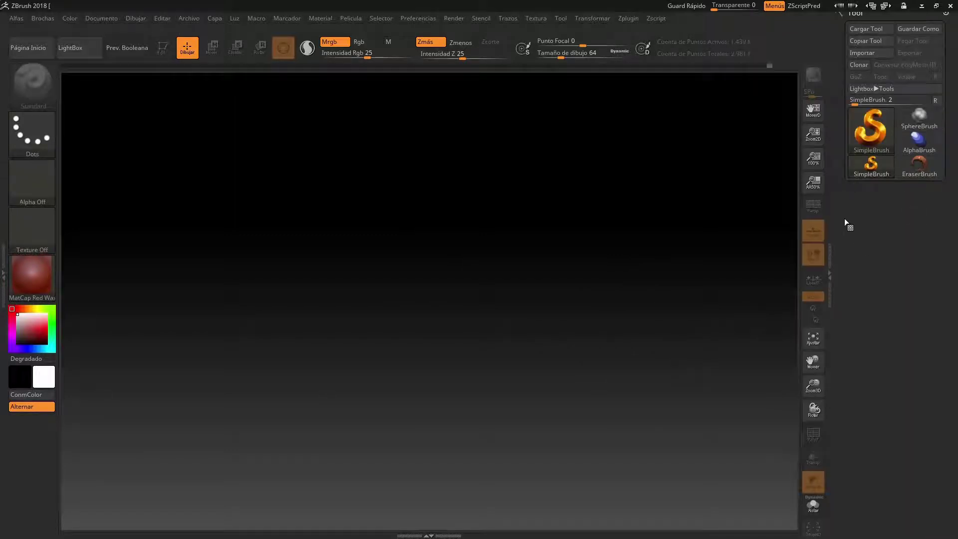
left_click(831, 269)
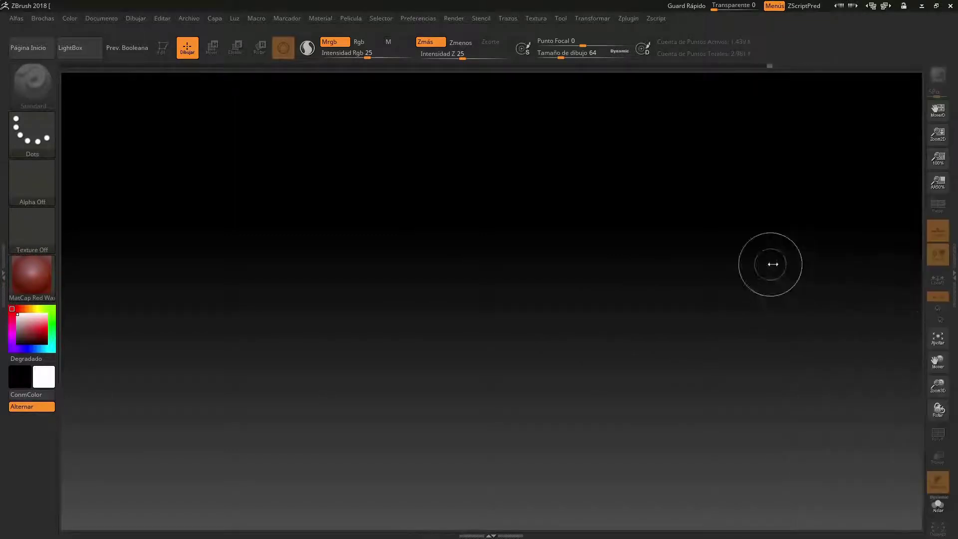
left_click(954, 275)
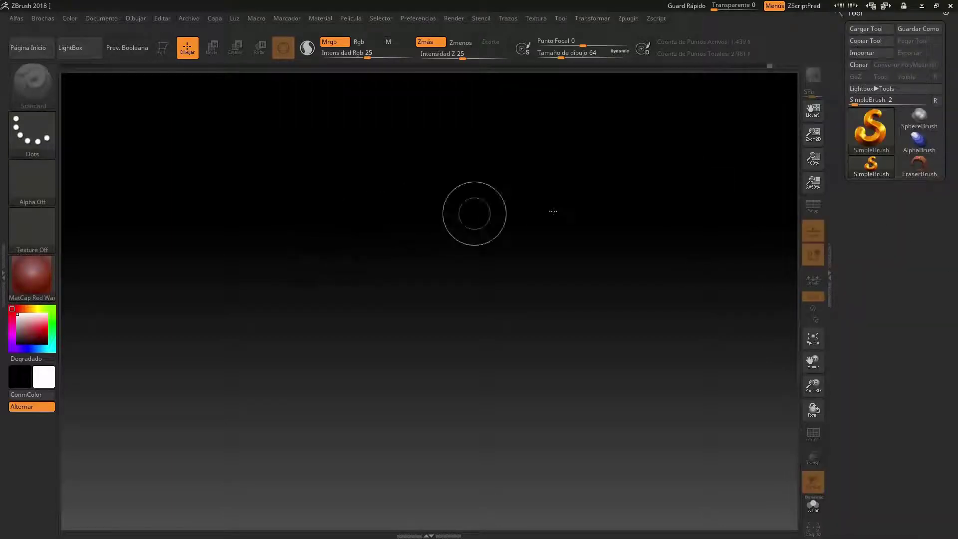
left_click(876, 131)
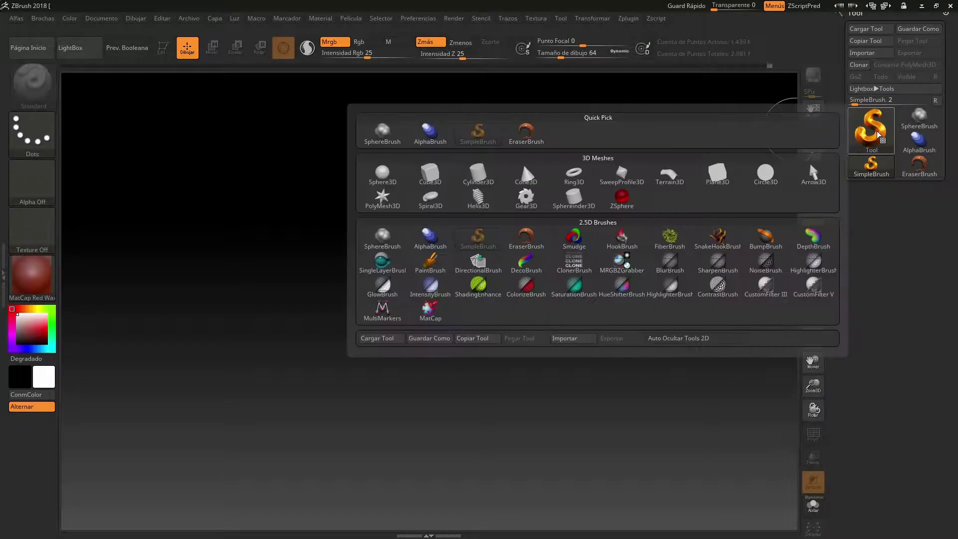
Load MaleAverage.ZTL from LightBox and draw the male figure at the canvas centre
left_click(70, 48)
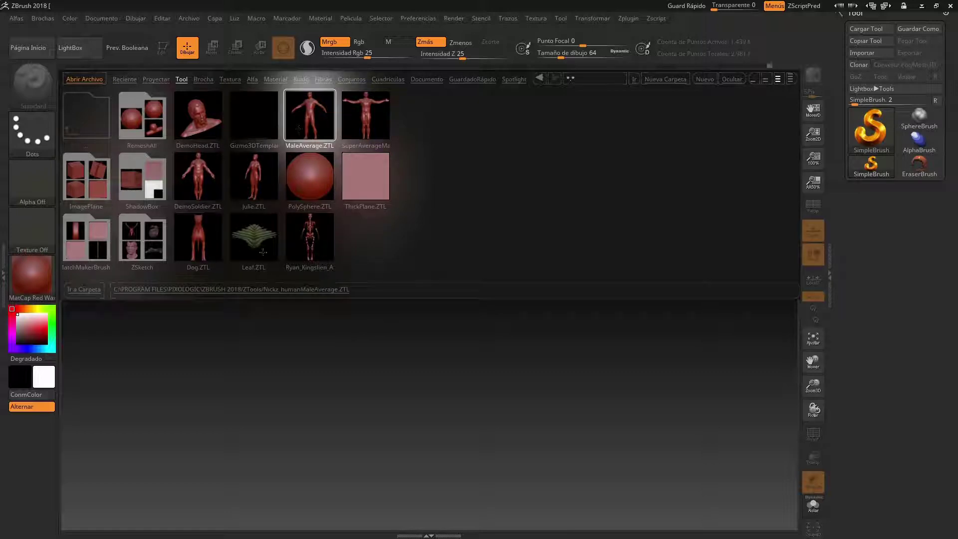
double_click(309, 128)
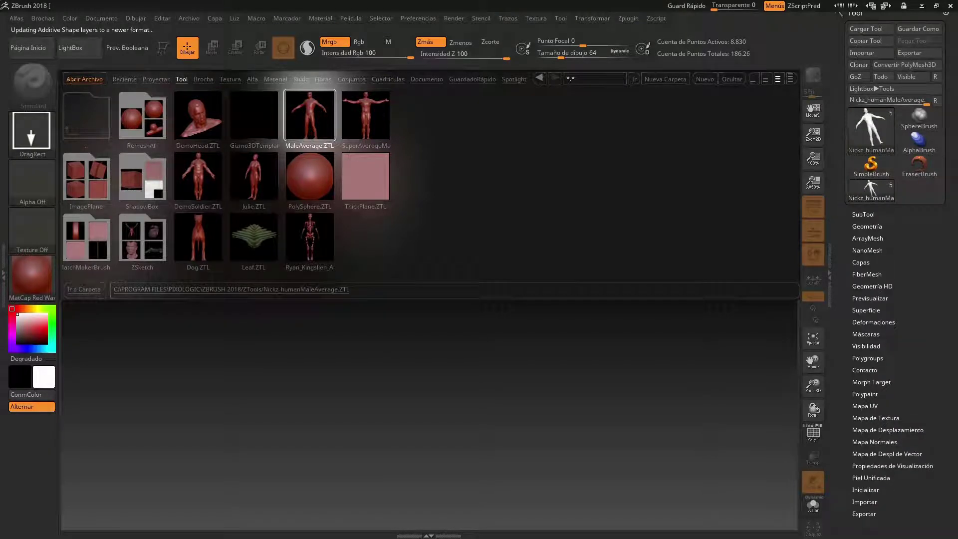
left_click(74, 48)
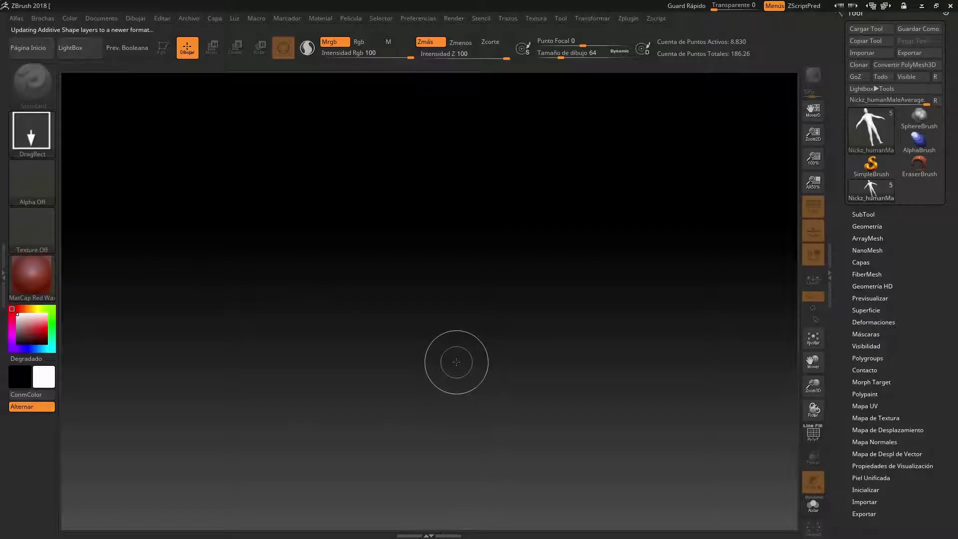
left_click_drag(438, 242, 439, 392, "shift")
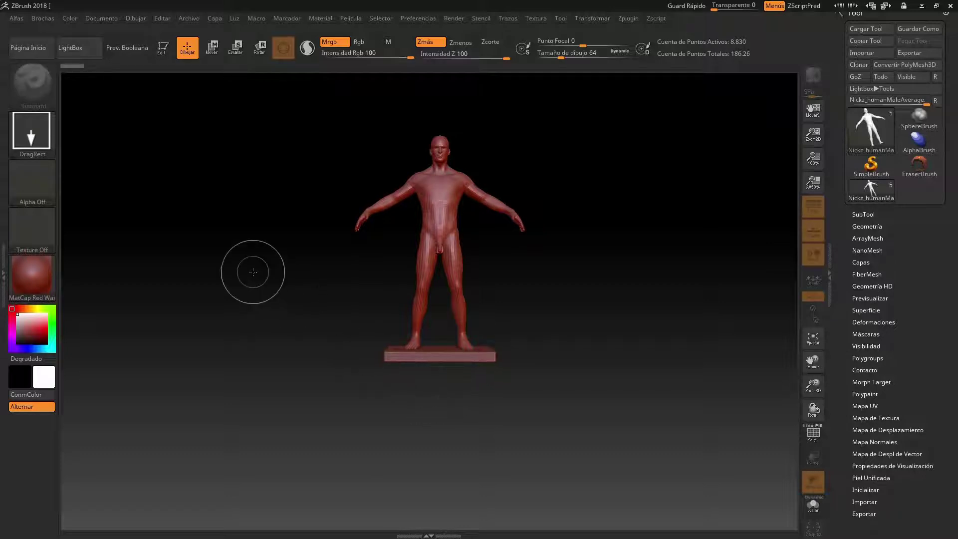
Switch the stroke type to Dots and put the male figure into Edit mode
left_click(31, 142)
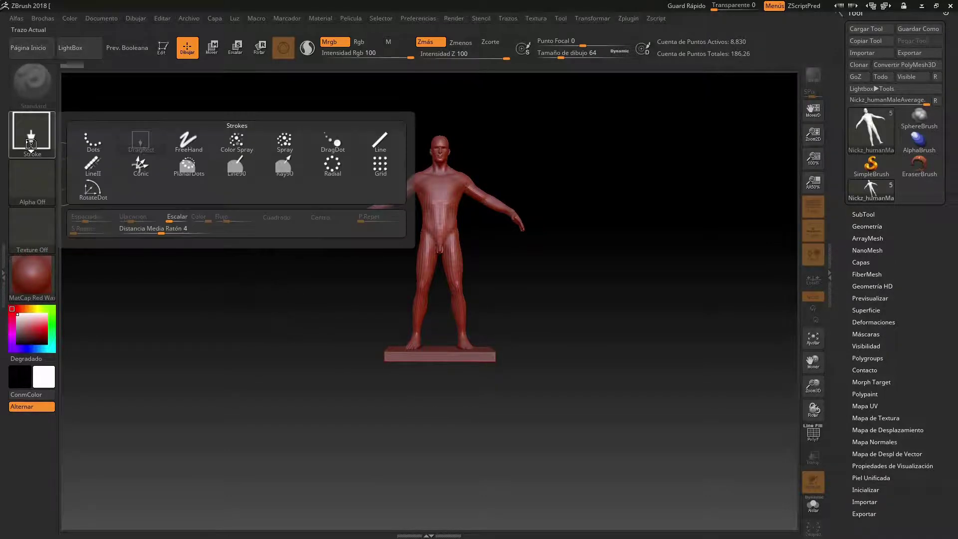
left_click(96, 141)
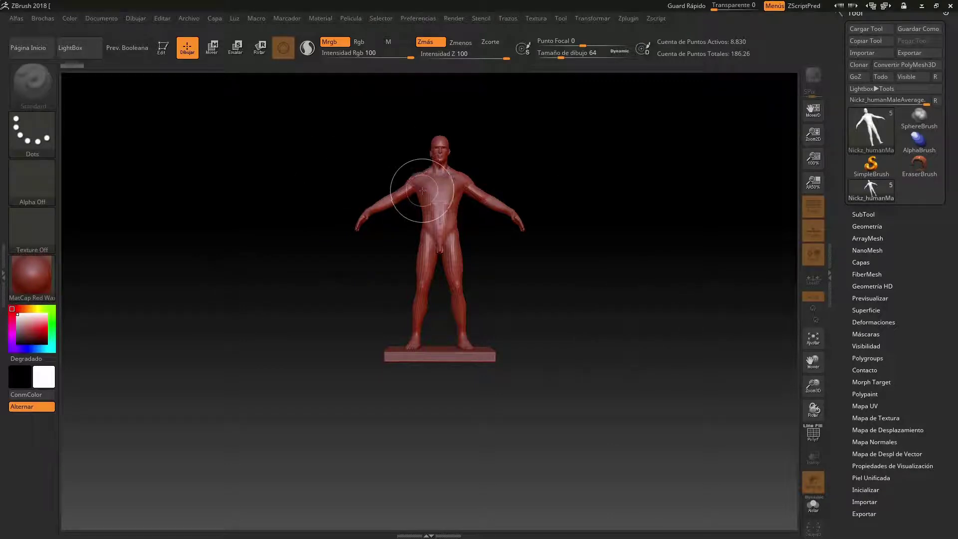
key("t")
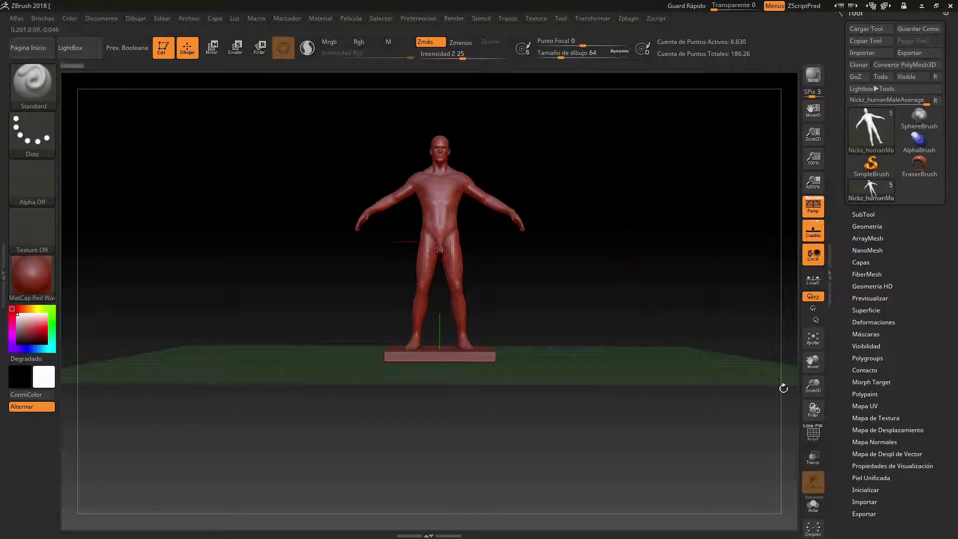
Enlarge the figure and orbit it to a three-quarter view
mouse_move(813, 388)
left_mouse_down()
mouse_move(822, 395)
mouse_move(798, 411)
left_mouse_up()
mouse_move(500, 384)
left_mouse_down()
mouse_move(526, 379)
mouse_move(495, 383)
mouse_move(523, 368)
left_mouse_up()
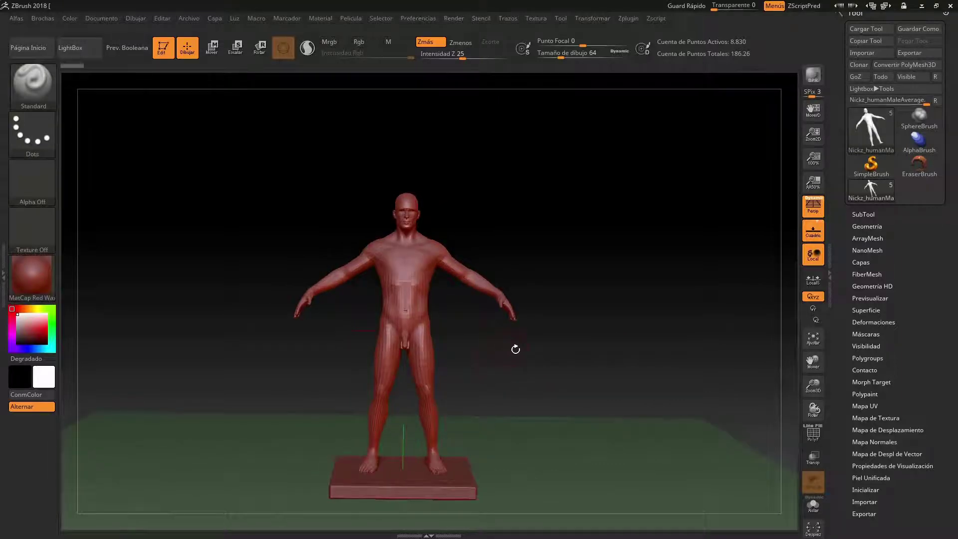
left_click_drag(504, 363, 503, 365)
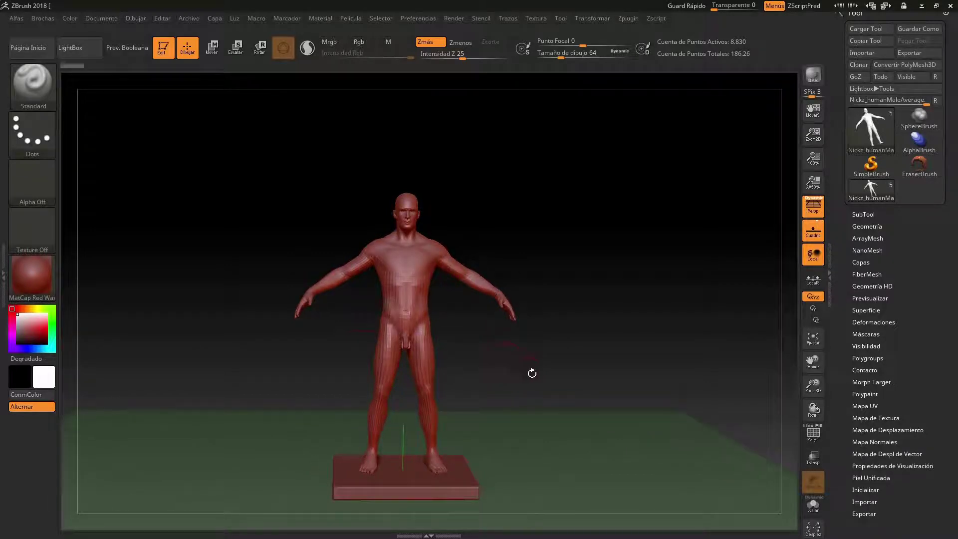
left_click_drag(522, 363, 507, 387)
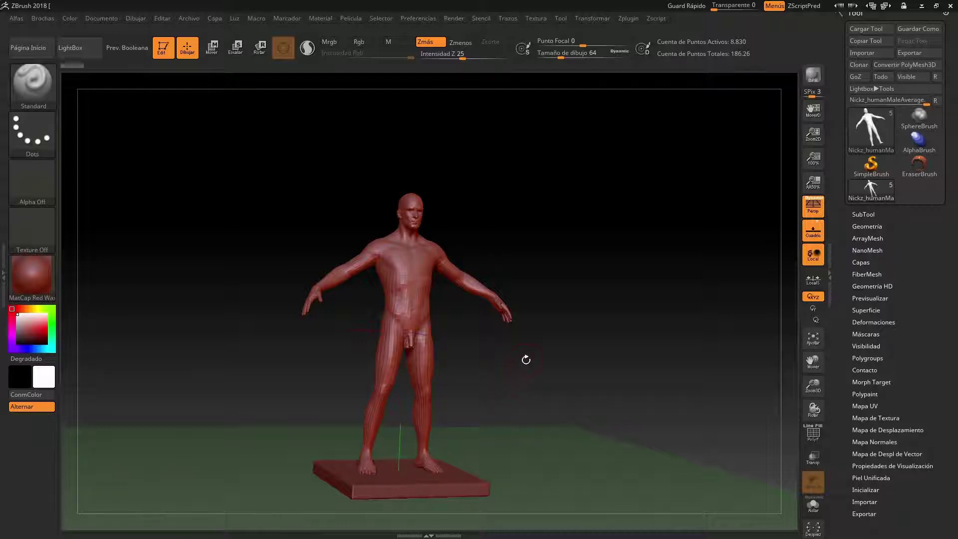
left_click_drag(511, 368, 496, 386)
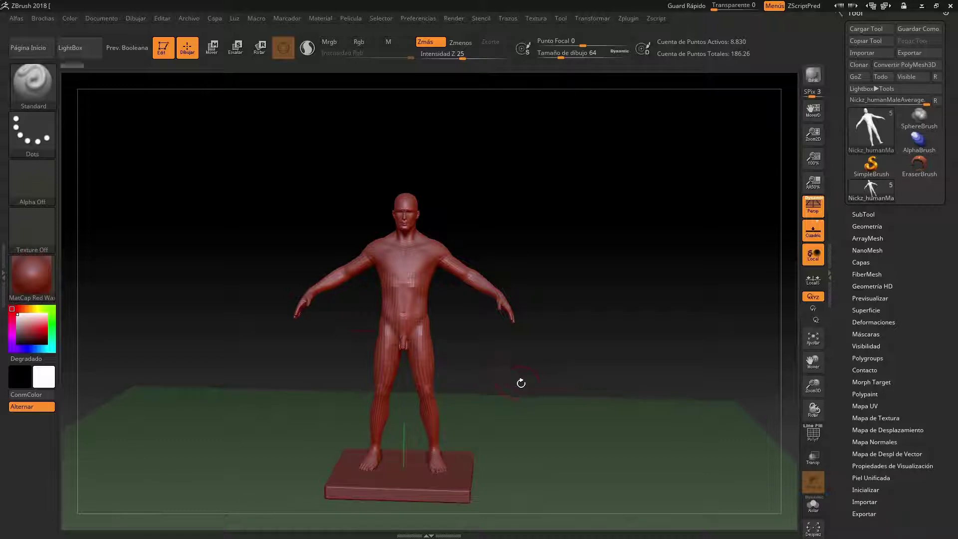
mouse_move(500, 365)
left_mouse_down()
mouse_move(522, 368)
mouse_move(492, 391)
left_mouse_up()
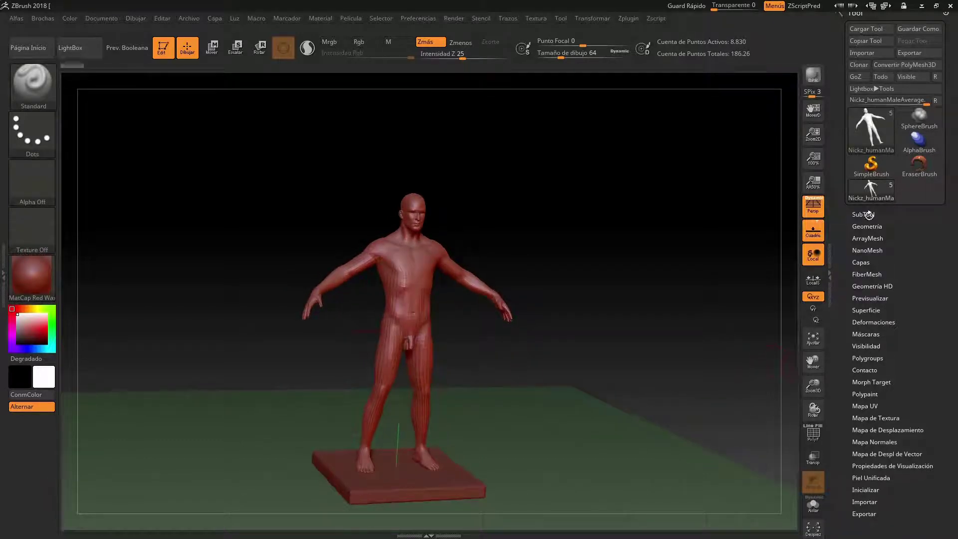
left_click(865, 214)
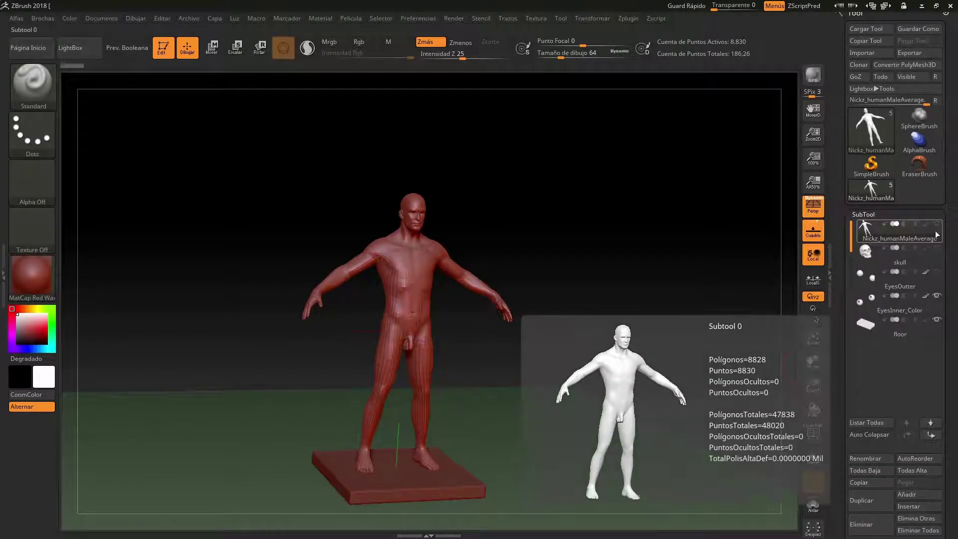
key("shift")
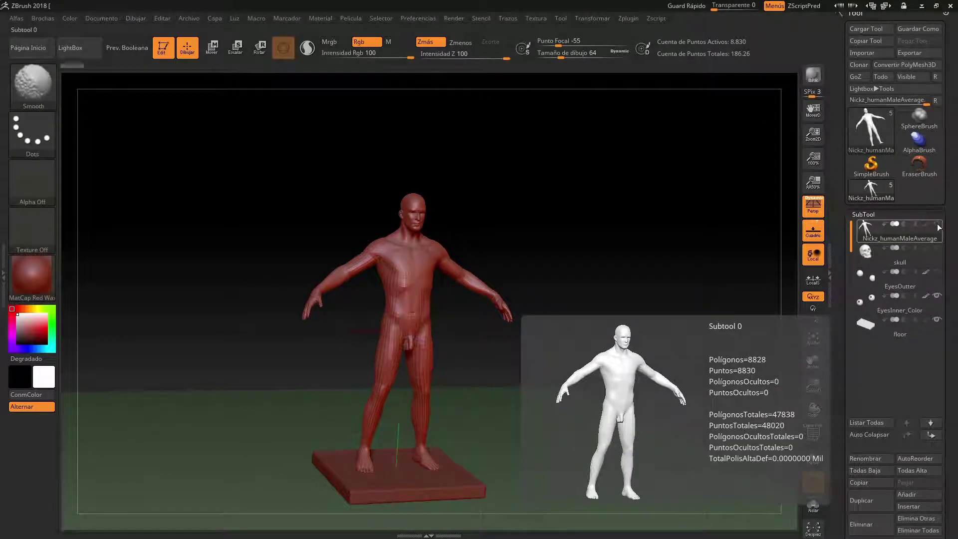
left_click(938, 225, "shift")
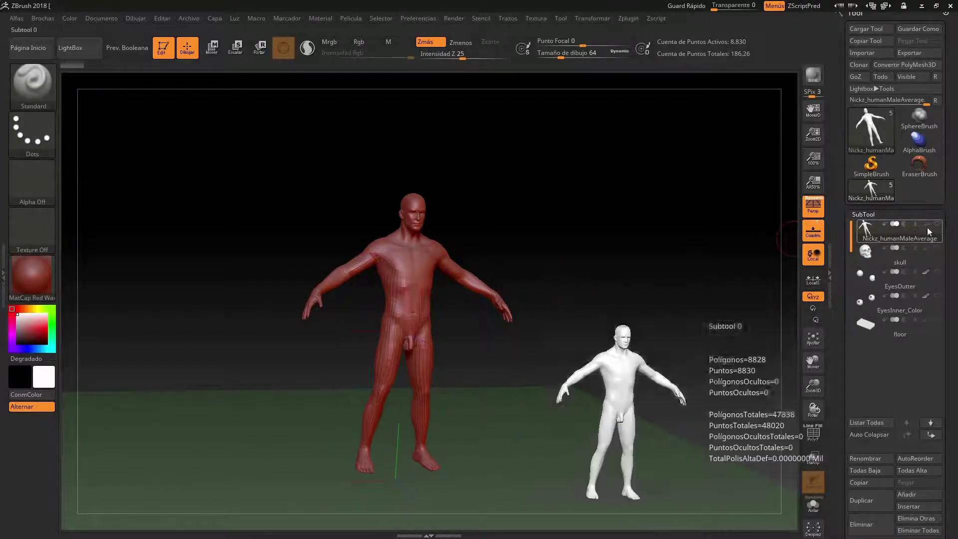
left_click_drag(561, 309, 570, 302)
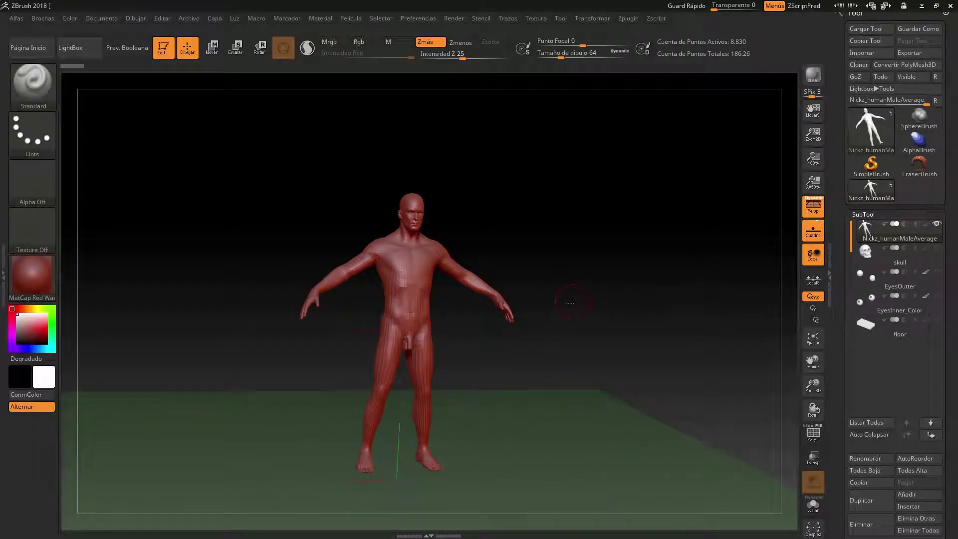
left_click(855, 215)
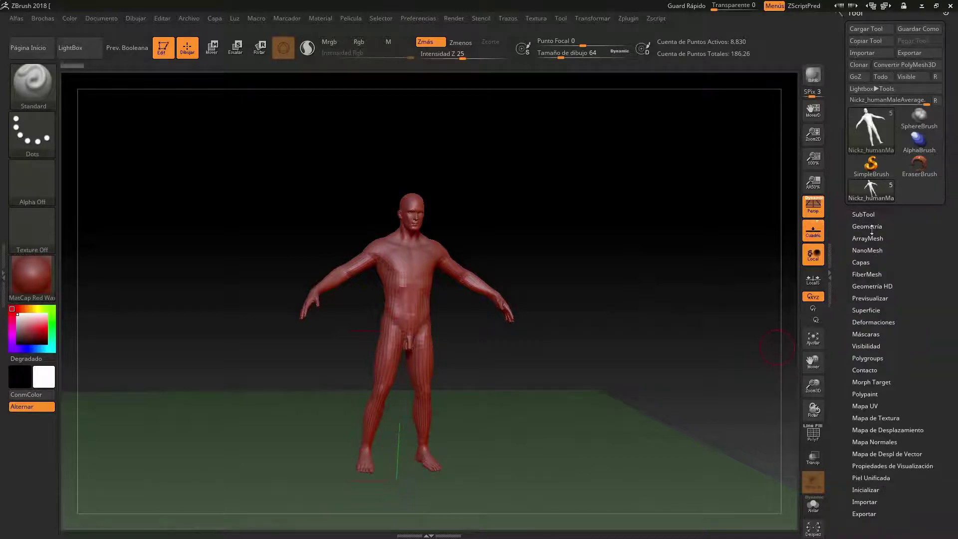
left_click(871, 227)
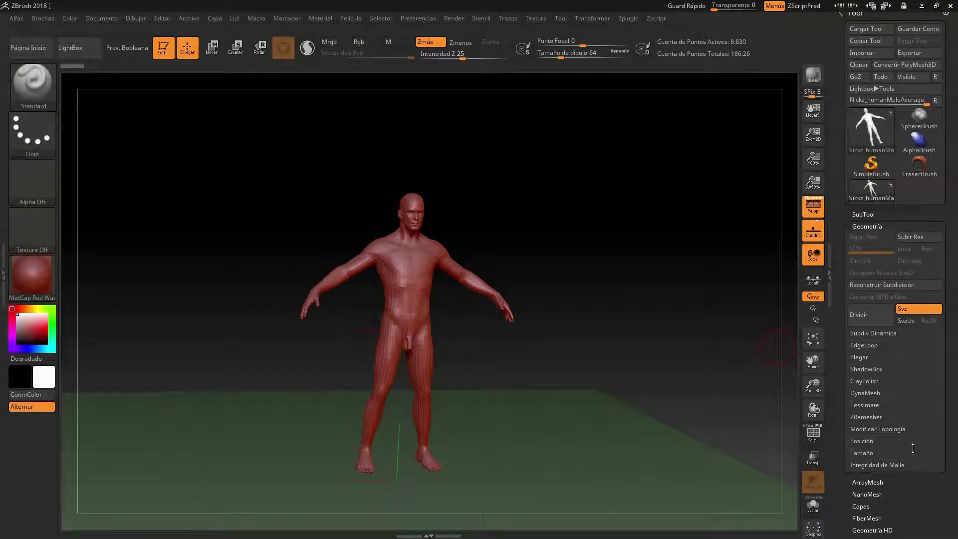
left_click(877, 315)
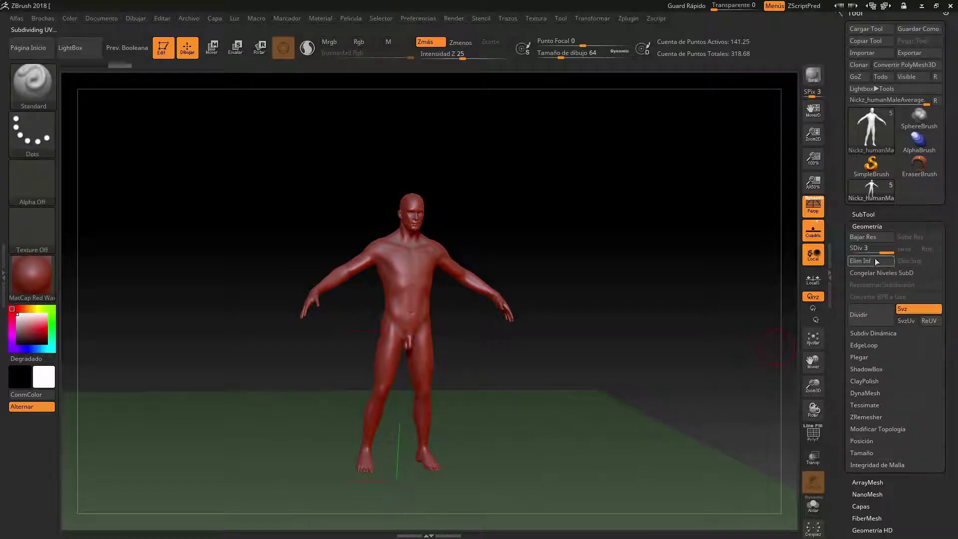
left_click(874, 430)
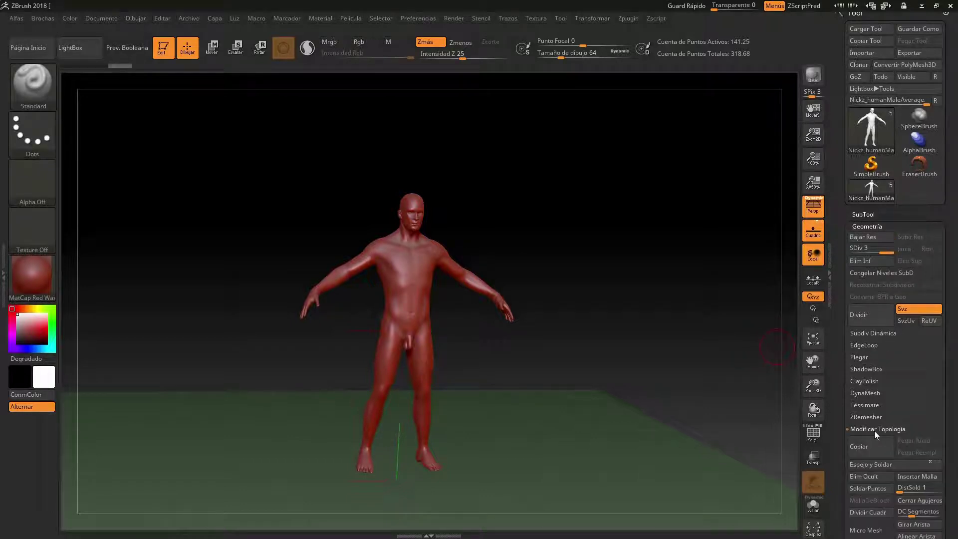
left_click_drag(952, 412, 956, 205)
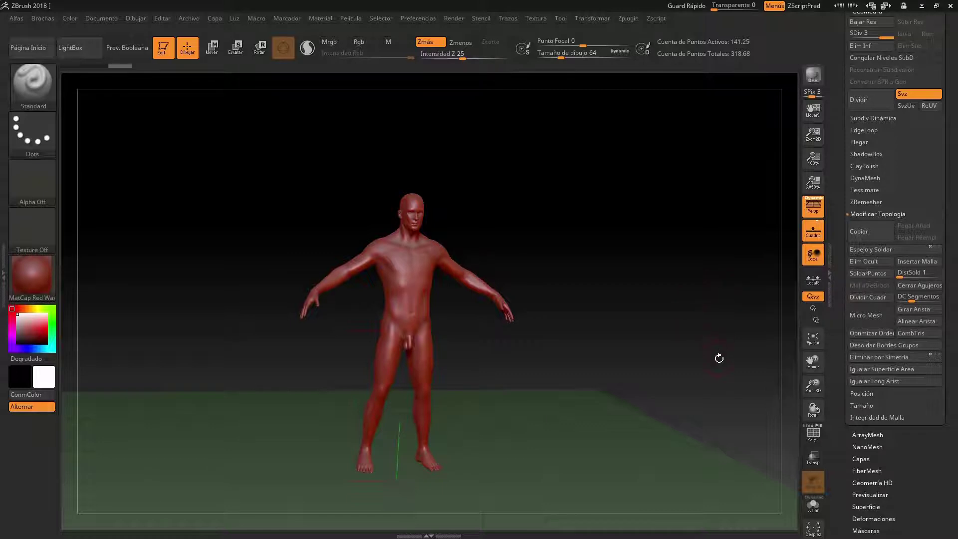
mouse_move(705, 376)
left_mouse_down()
mouse_move(688, 374)
mouse_move(700, 373)
left_mouse_up()
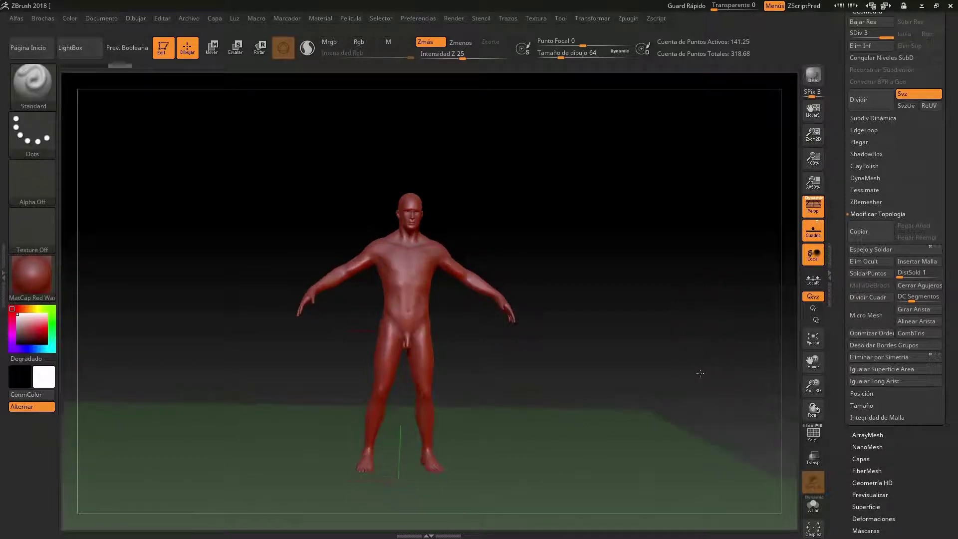
left_click_drag(620, 331, 620, 332)
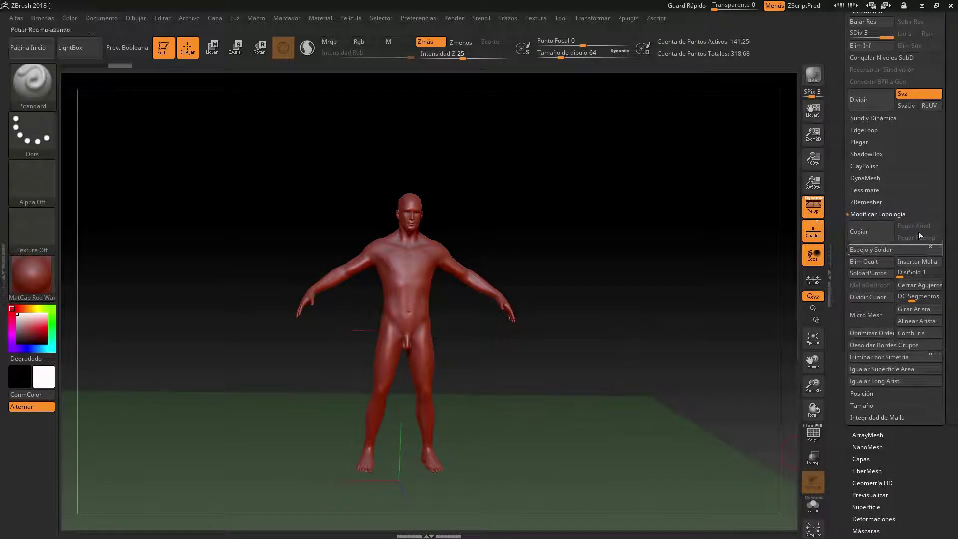
left_click_drag(947, 197, 953, 261)
left_click_drag(573, 337, 573, 337)
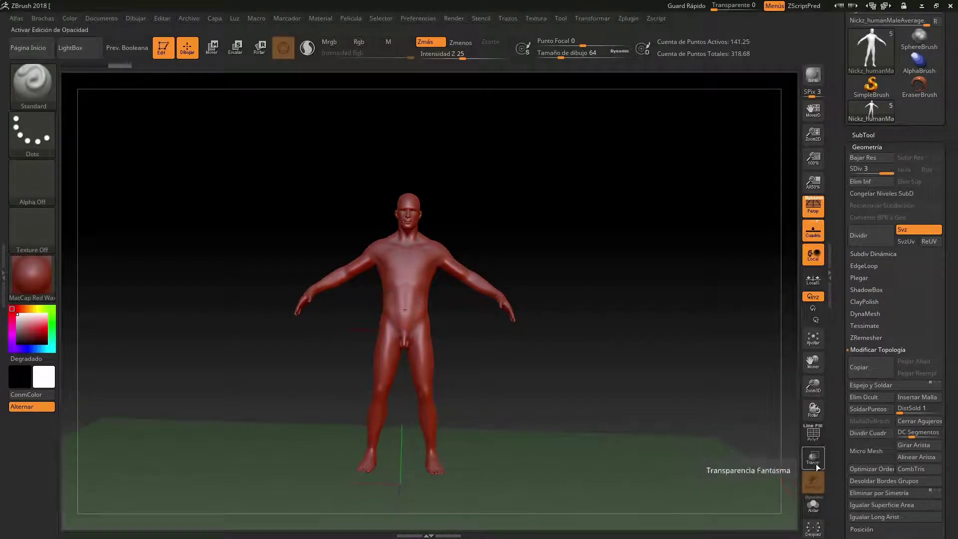
left_click(818, 439)
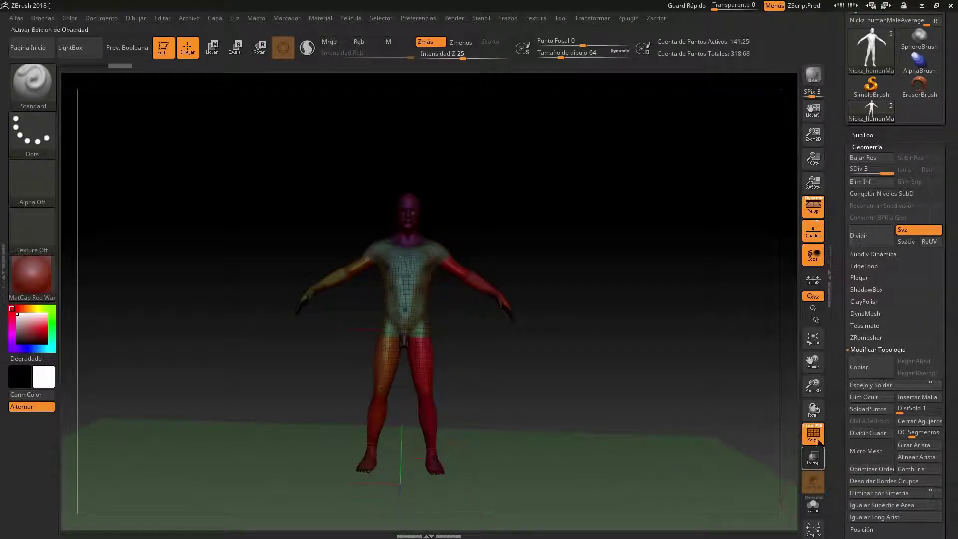
Try hiding one leg's thigh, lower-leg and foot polygroups, then show the whole model again
left_click_drag(813, 387, 833, 438)
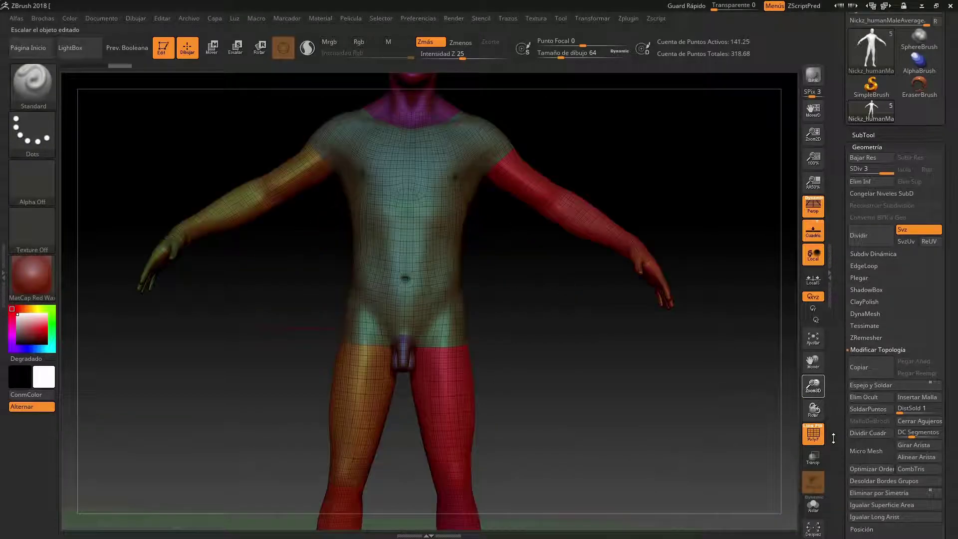
left_click_drag(814, 362, 832, 220)
left_click_drag(606, 329, 606, 327)
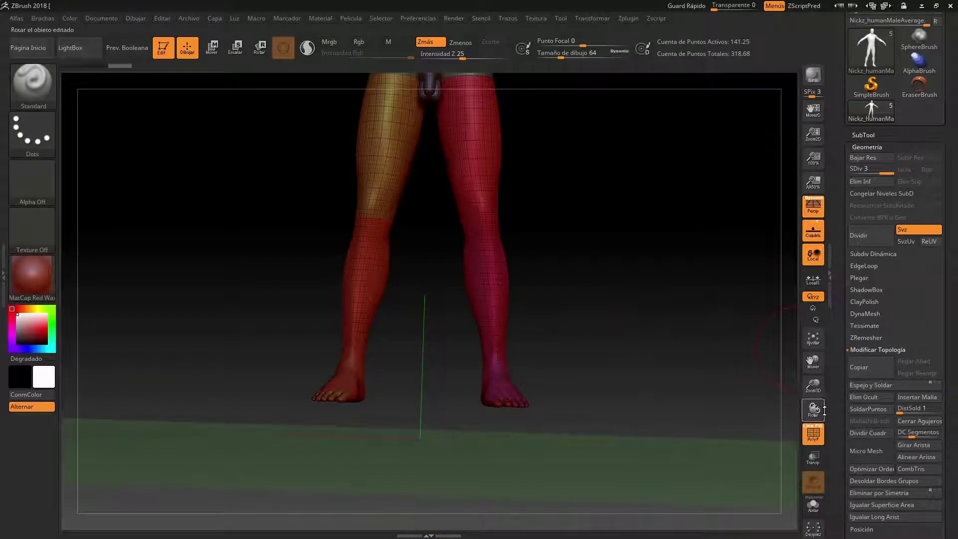
left_click_drag(823, 381, 823, 531)
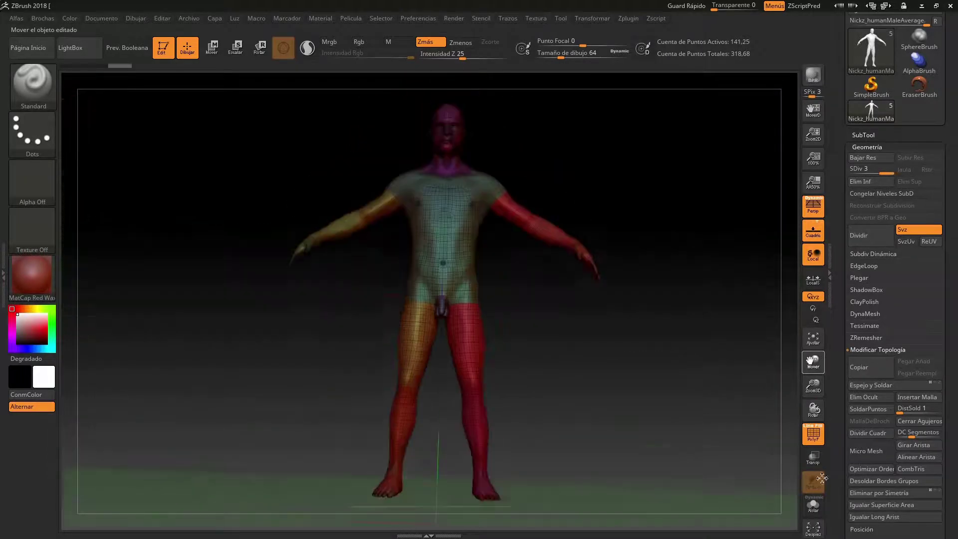
left_click(477, 361, "ctrl+shift")
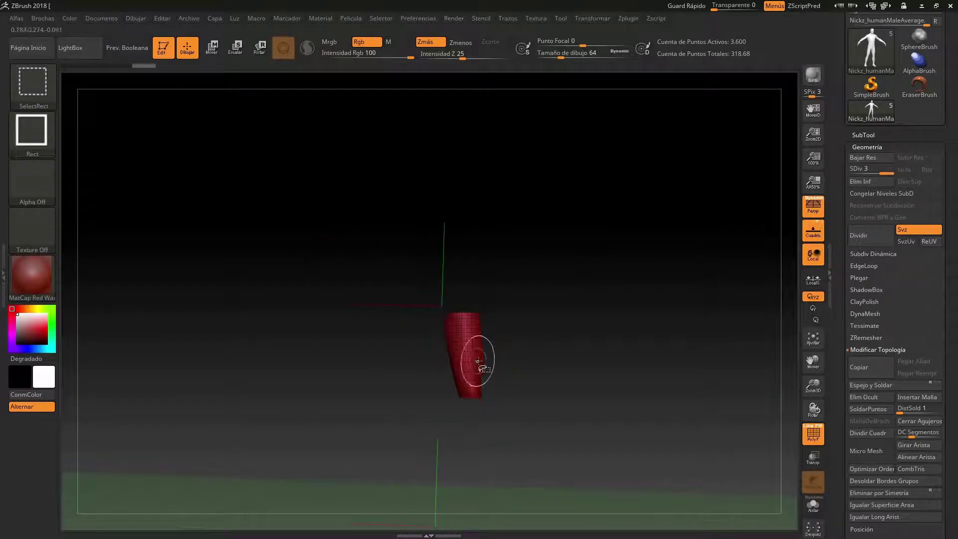
left_click(549, 372, "ctrl+shift")
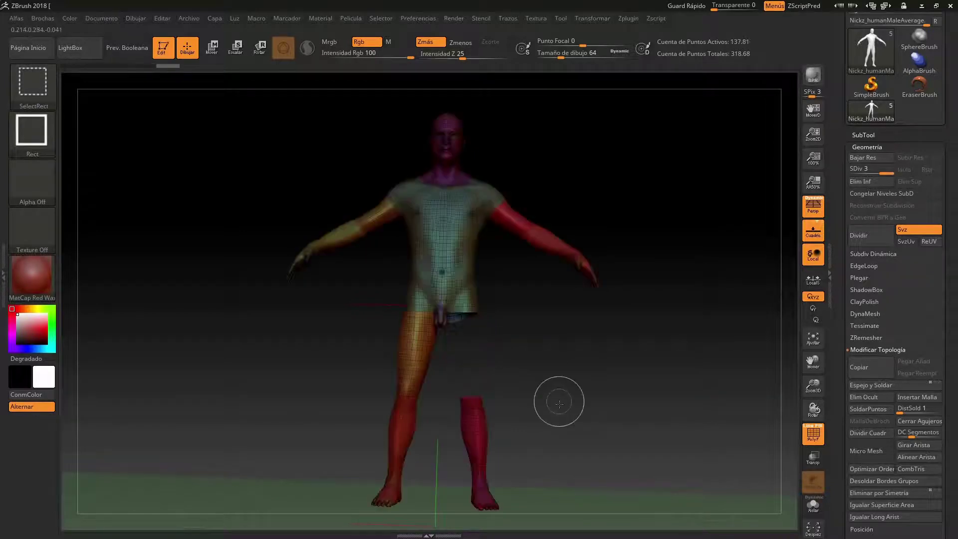
left_click(472, 423, "ctrl+shift")
left_click(493, 503, "ctrl+shift")
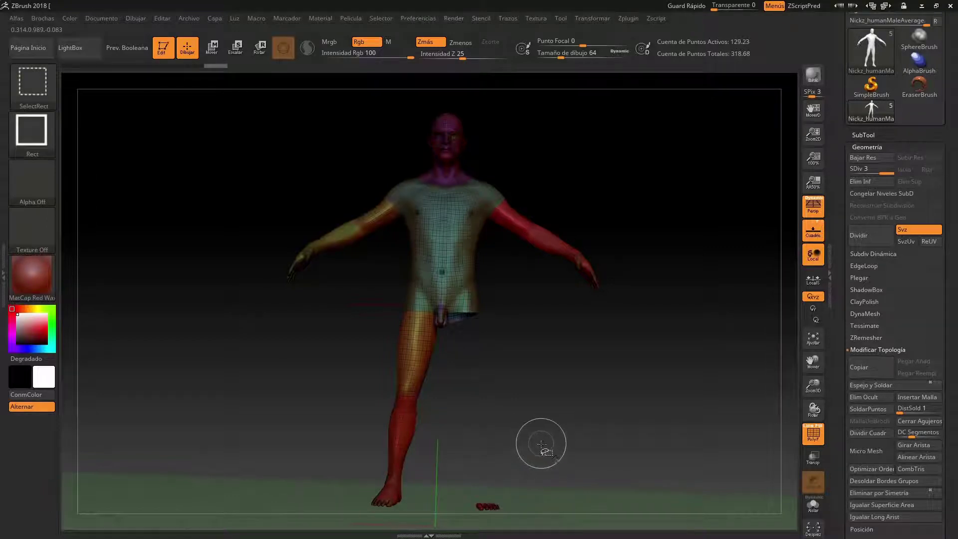
left_click_drag(449, 454, 569, 529, "ctrl+shift")
left_click_drag(514, 392, 564, 482, "ctrl+shift")
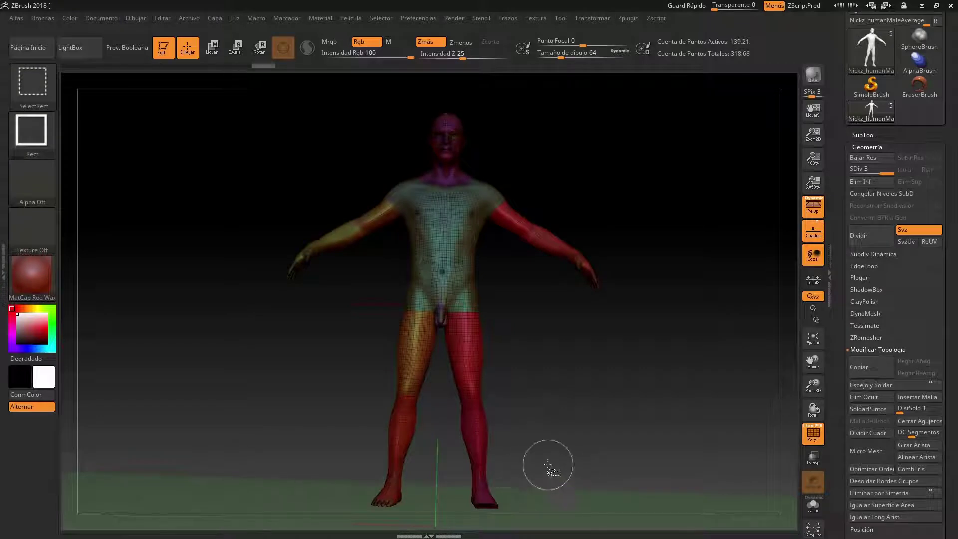
Hide one leg's shin, thigh and foot and the same-side arm and hand
left_click(482, 452, "ctrl+alt+shift")
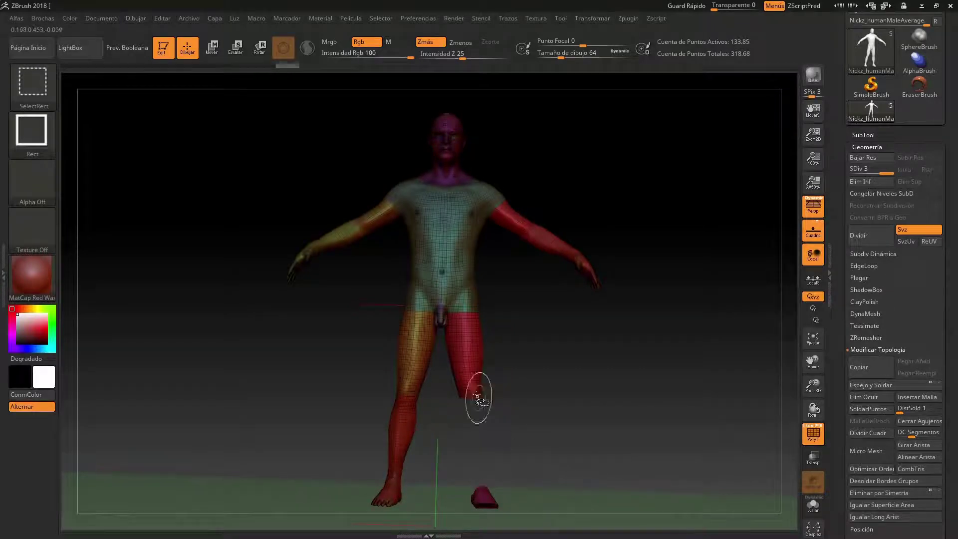
left_click(478, 396, "ctrl+alt+shift")
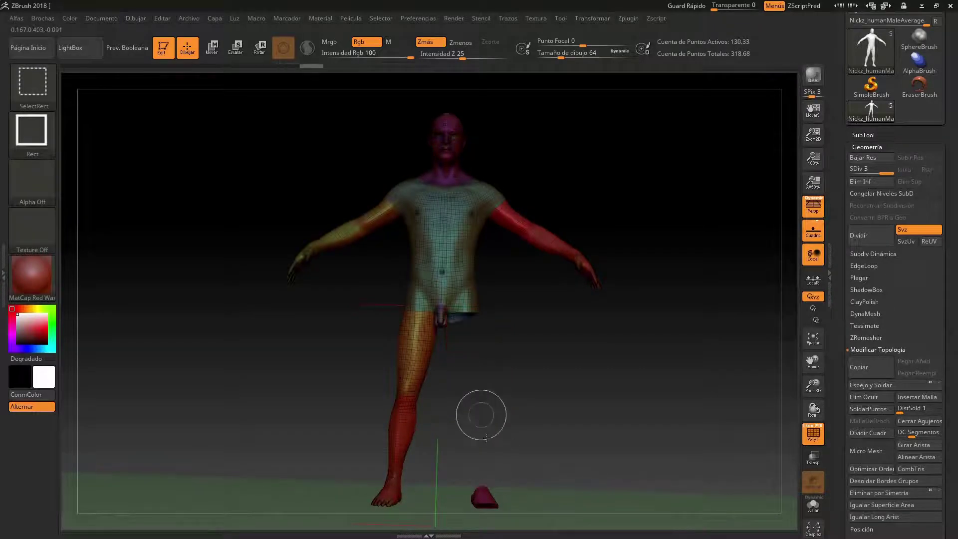
left_click(490, 494, "ctrl+alt+shift")
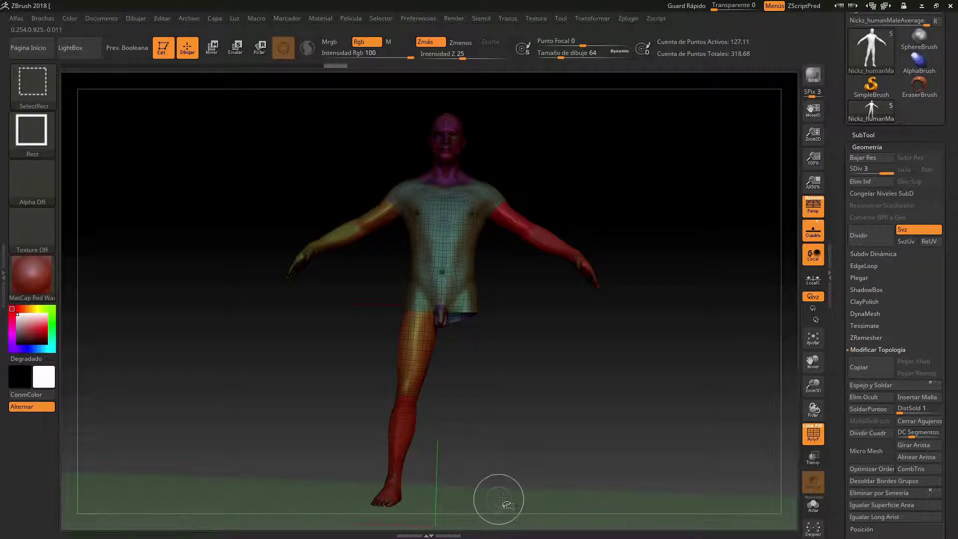
left_click(537, 228, "ctrl+alt+shift")
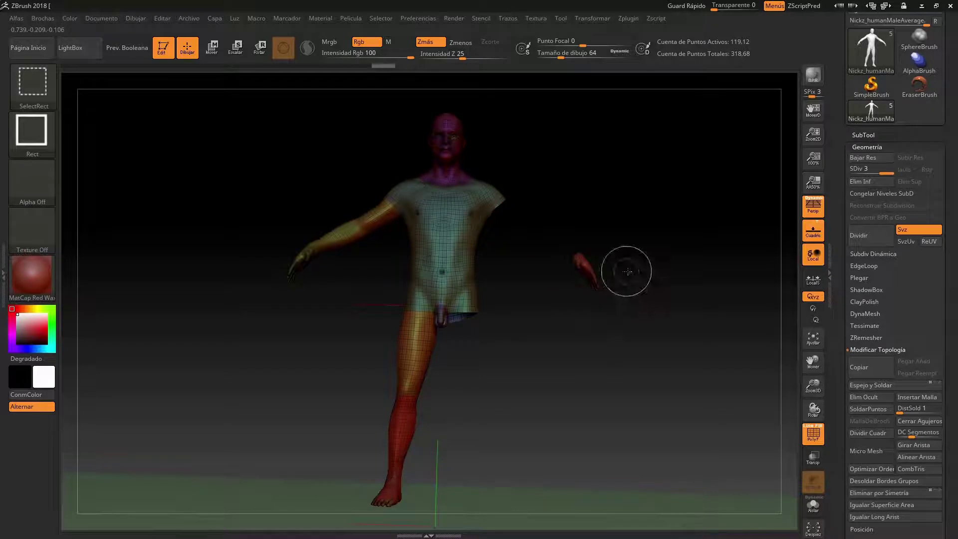
left_click(583, 268, "ctrl+alt+shift")
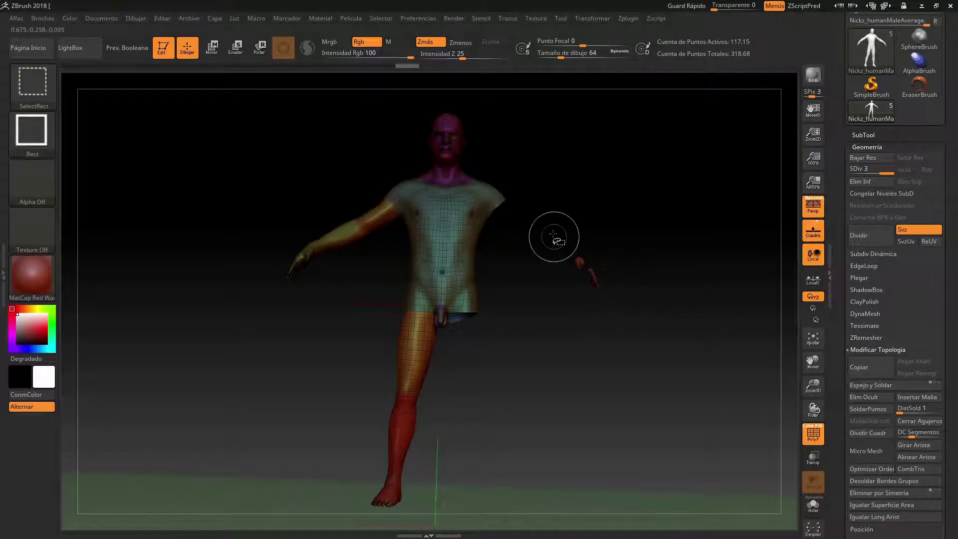
left_click_drag(552, 232, 622, 337, "ctrl+alt+shift")
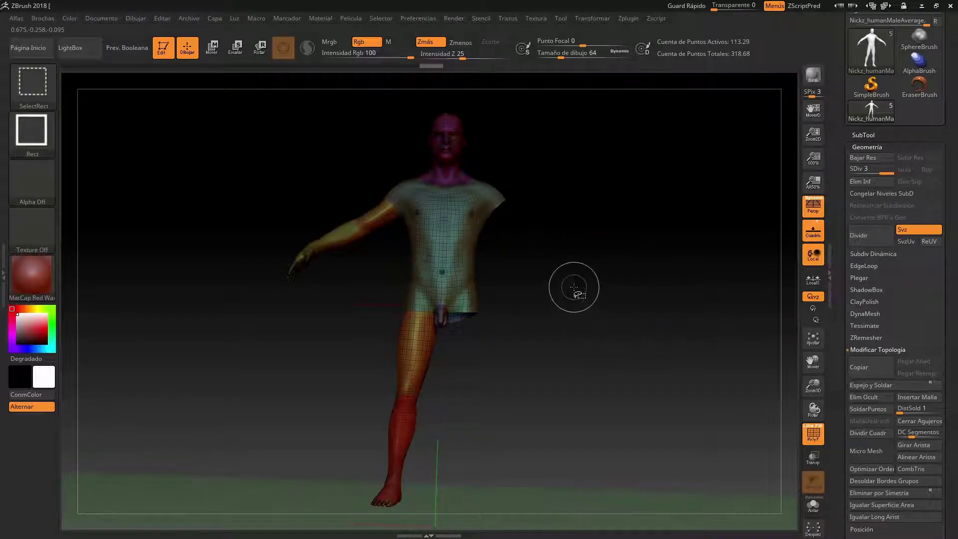
Turn the model and hide the other leg, forearm, upper arm and hand
mouse_move(551, 306)
left_mouse_down()
mouse_move(526, 302)
mouse_move(562, 304)
mouse_move(554, 307)
left_mouse_up()
left_click_drag(617, 364, 531, 353)
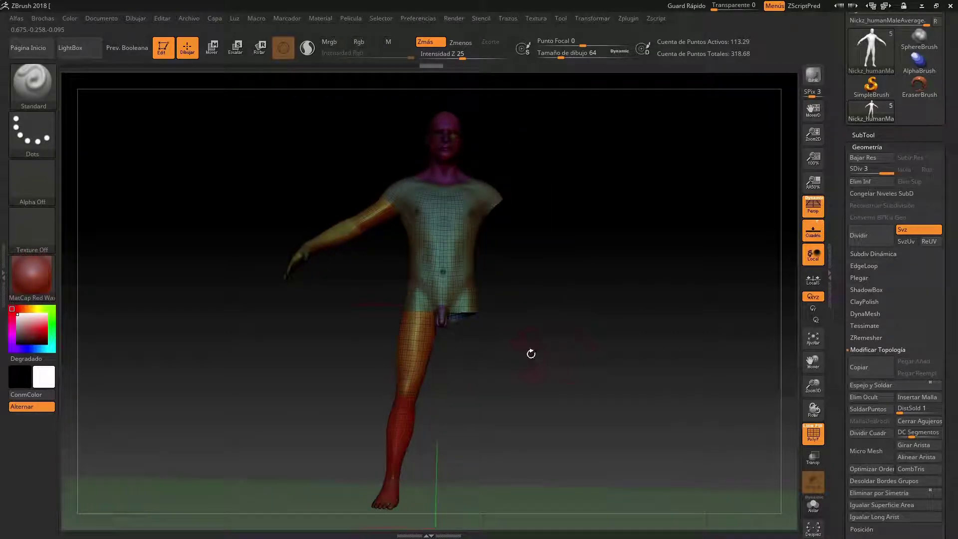
left_click_drag(813, 360, 813, 434)
mouse_move(559, 259)
left_mouse_down()
mouse_move(575, 236)
mouse_move(558, 260)
left_mouse_up()
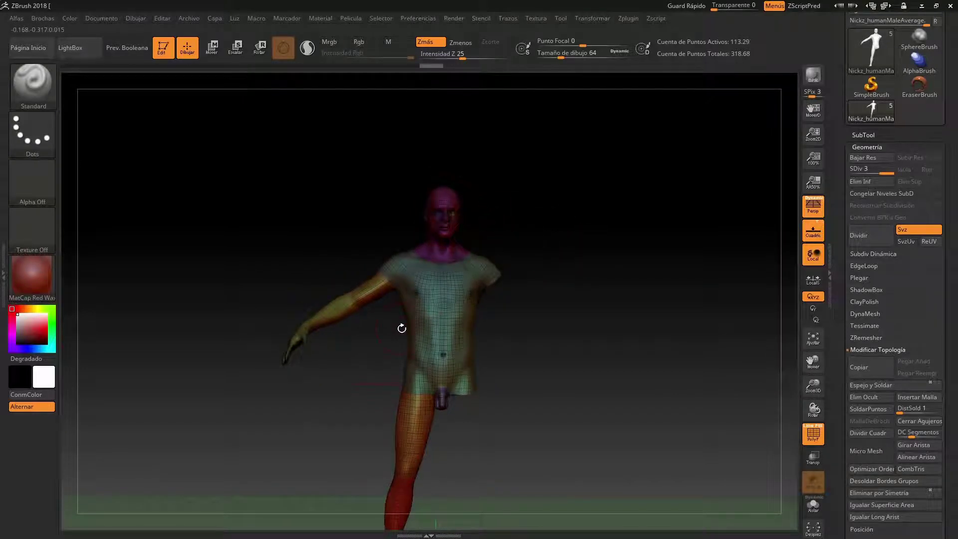
key("ctrl+shift")
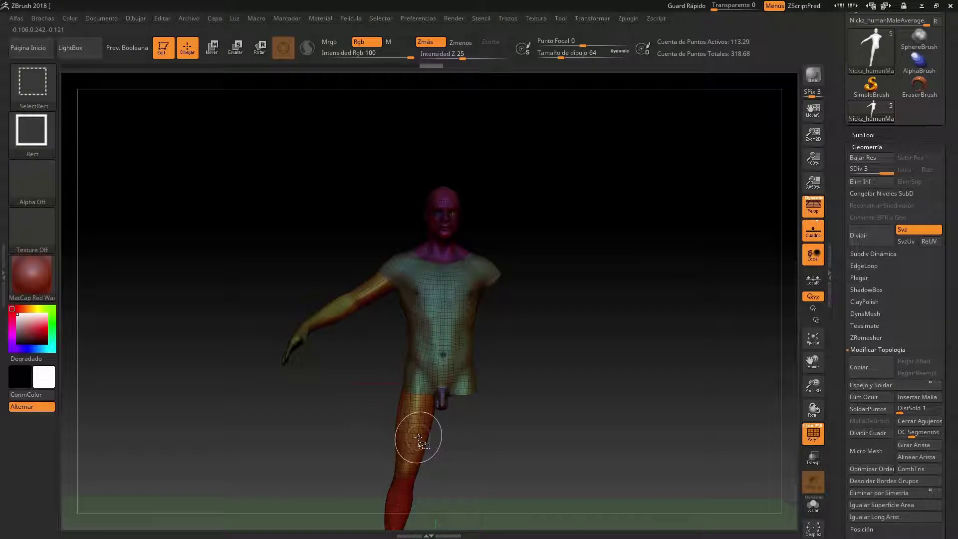
left_click(415, 437, "ctrl+alt+shift")
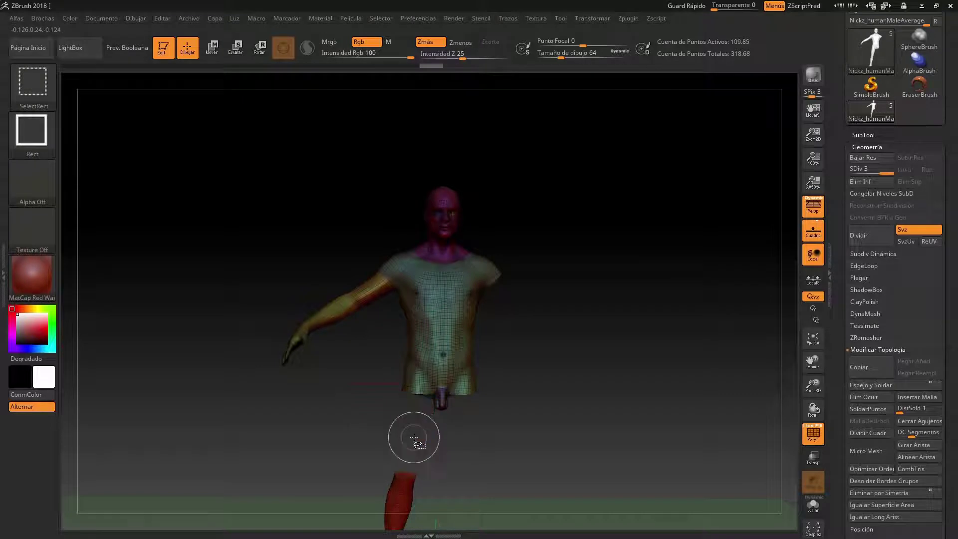
left_click(396, 497, "ctrl+alt+shift")
left_click(338, 306, "ctrl+alt+shift")
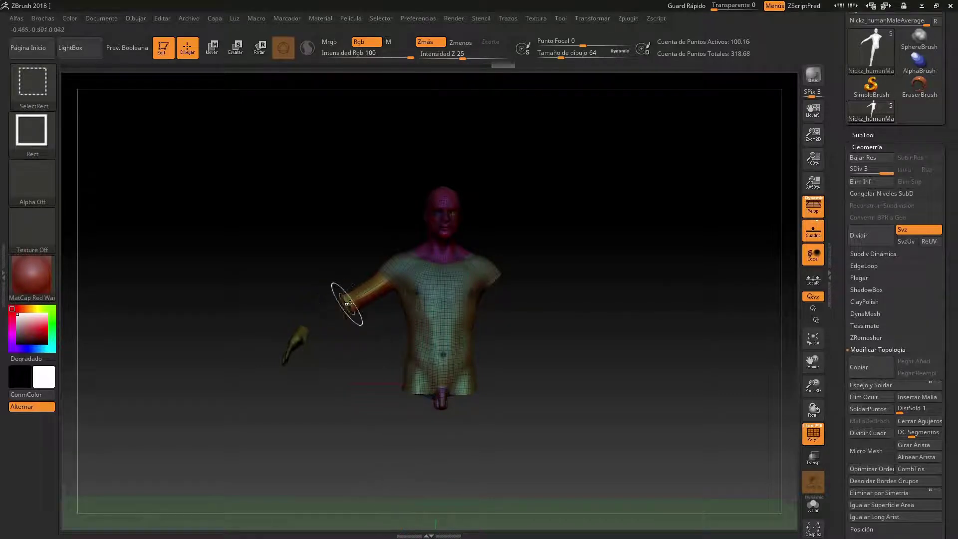
left_click(360, 296, "ctrl+alt+shift")
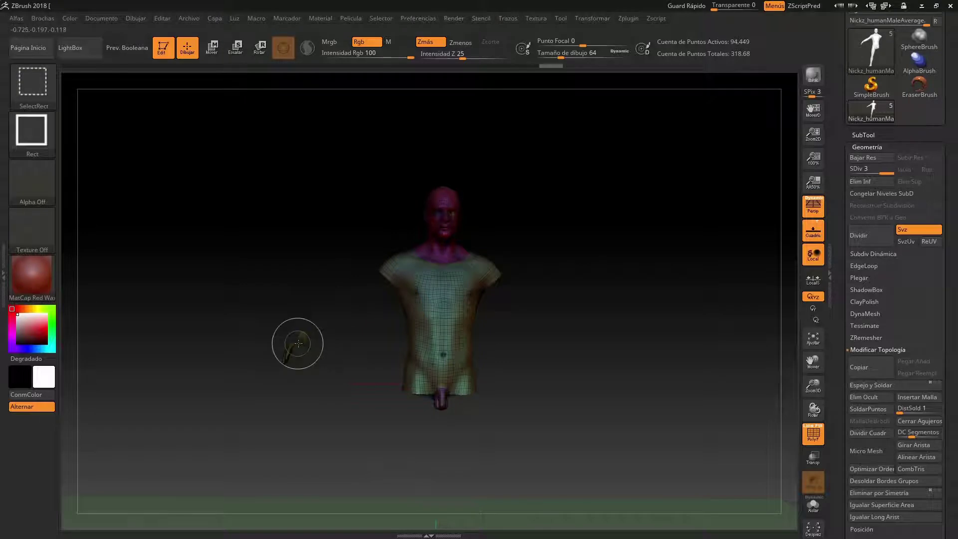
left_click_drag(245, 293, 307, 381, "ctrl+alt+shift")
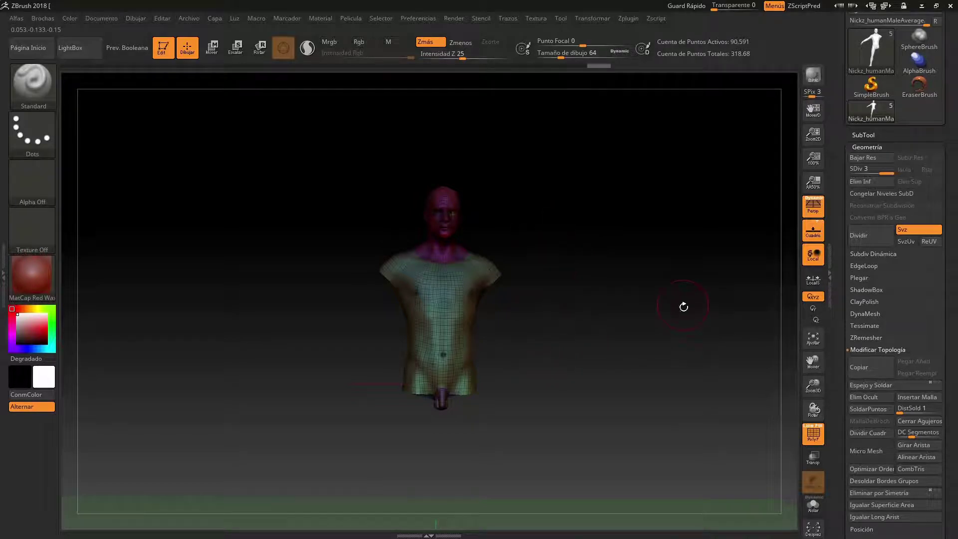
Zoom in on the torso and rectangle-hide its right half
left_click_drag(813, 384, 627, 221)
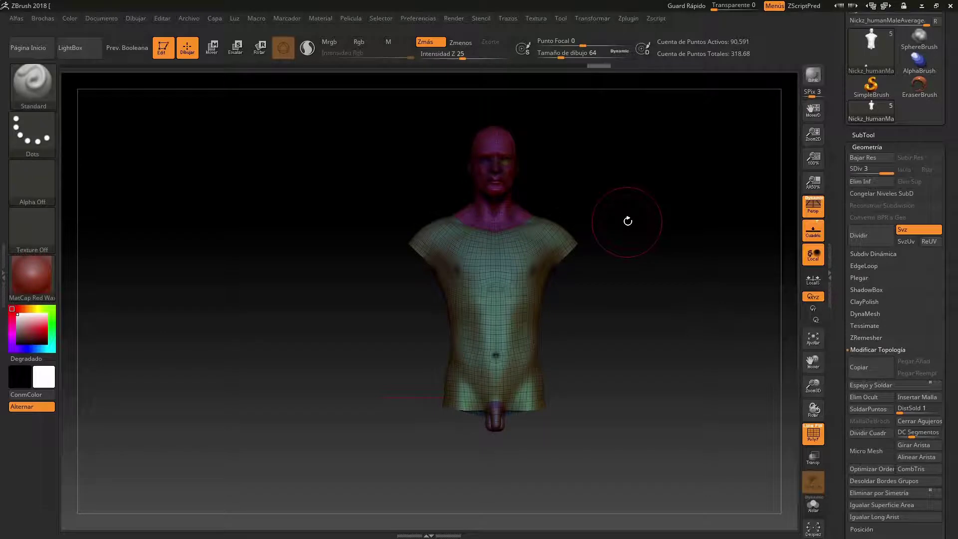
key("ctrl")
key("ctrl+shift")
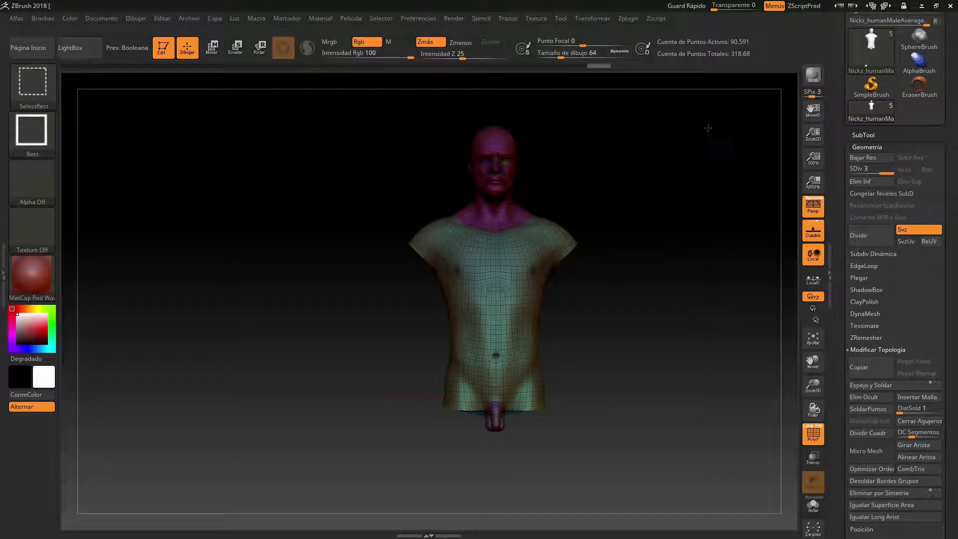
mouse_move(706, 199)
left_mouse_down("ctrl+shift")
mouse_move(669, 334)
mouse_move(567, 434)
mouse_move(497, 458)
left_mouse_up("ctrl+shift")
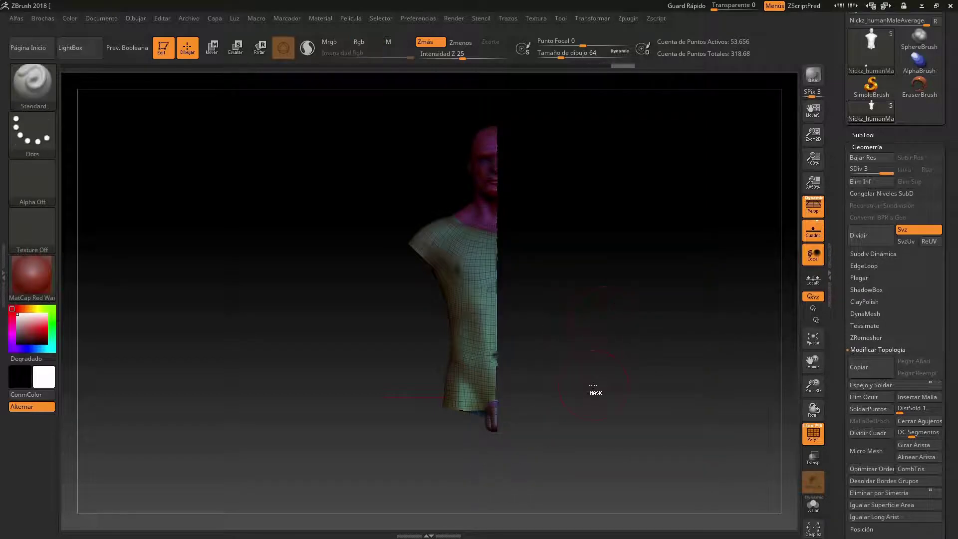
Turn and zoom in on the half torso's cut edge, then bring up the selection brush picker
mouse_move(593, 386)
left_mouse_down()
mouse_move(577, 386)
mouse_move(662, 385)
left_mouse_up()
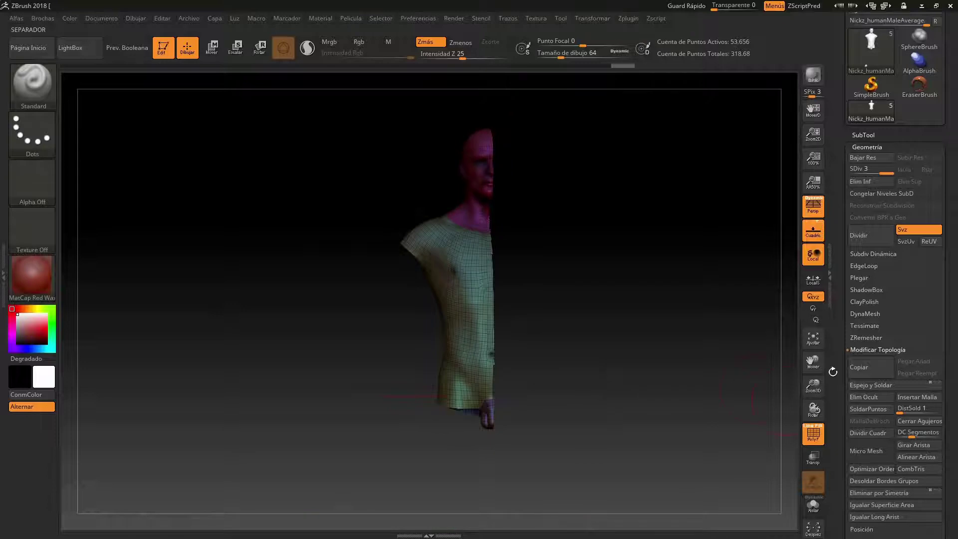
left_click_drag(813, 387, 831, 427)
mouse_move(813, 360)
left_mouse_down()
mouse_move(766, 370)
mouse_move(669, 349)
left_mouse_up()
mouse_move(814, 387)
left_mouse_down()
mouse_move(826, 394)
mouse_move(685, 359)
left_mouse_up()
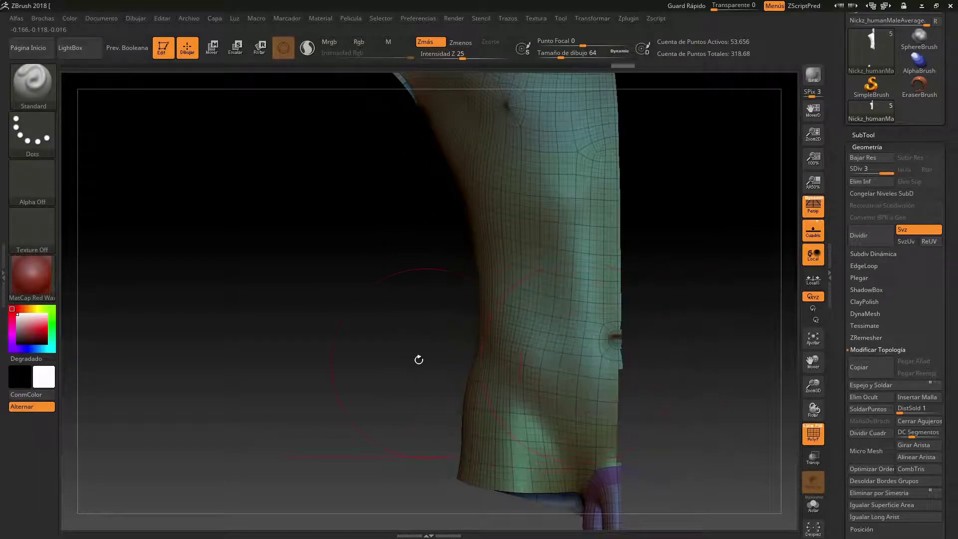
key("ctrl+shift")
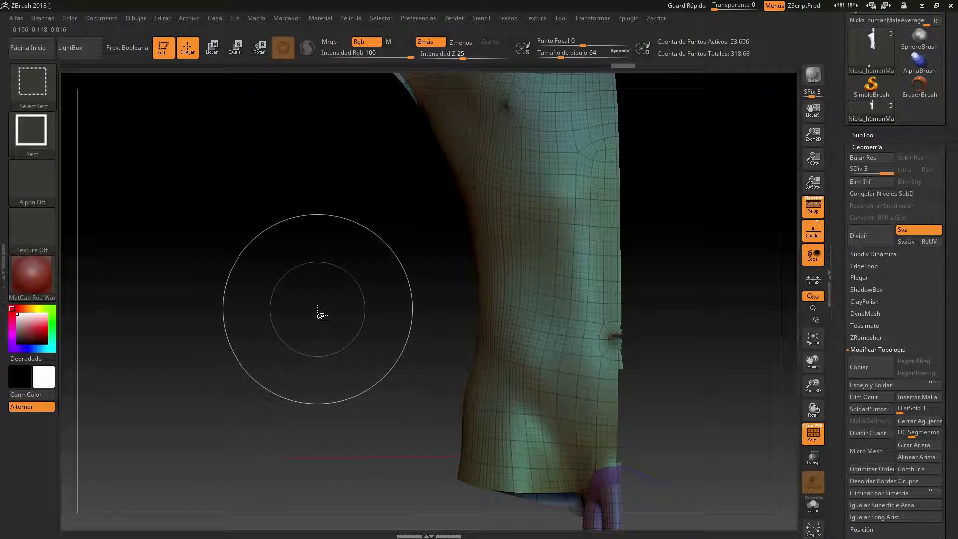
left_click(40, 87)
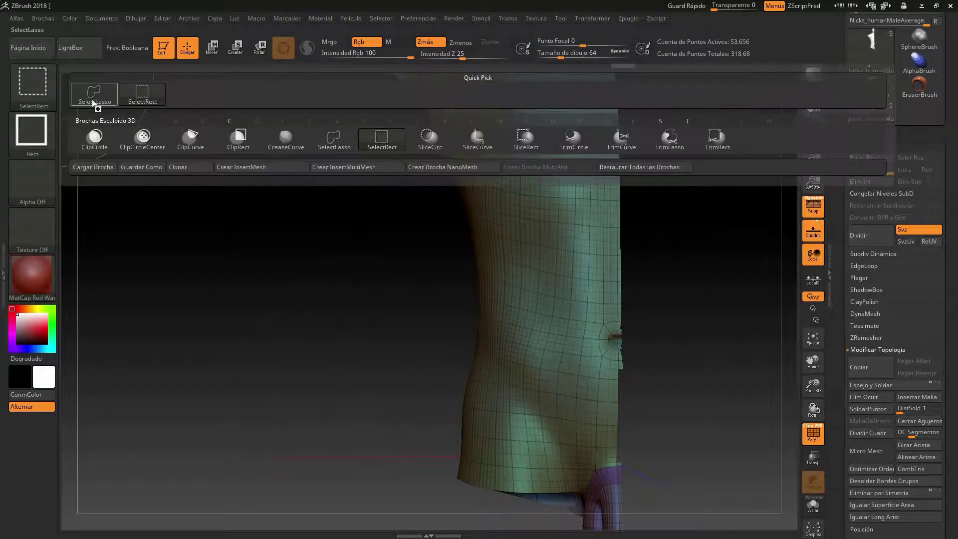
Choose the lasso selection and hide the stray strip along the torso's cut edge
left_click(333, 140)
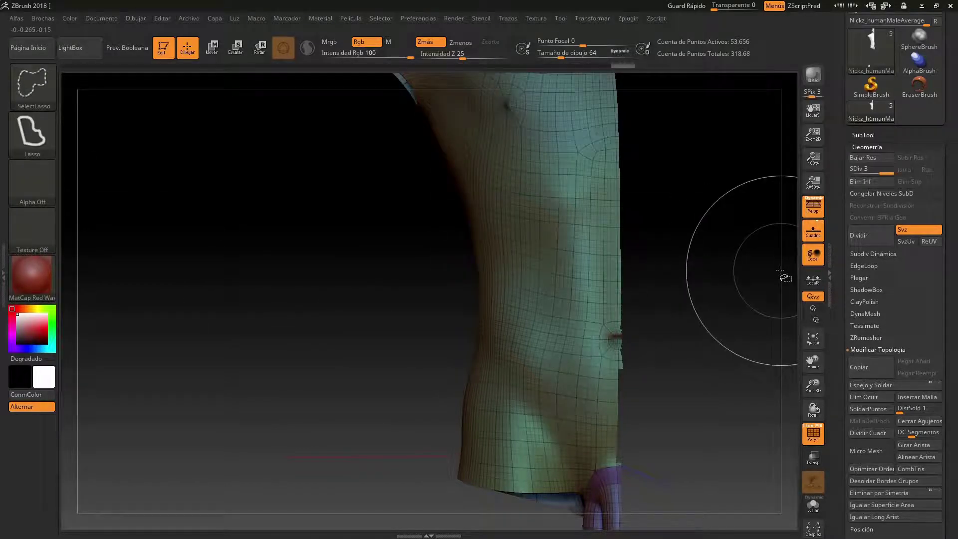
mouse_move(814, 388)
left_mouse_down()
mouse_move(820, 395)
mouse_move(783, 351)
mouse_move(672, 333)
left_mouse_up()
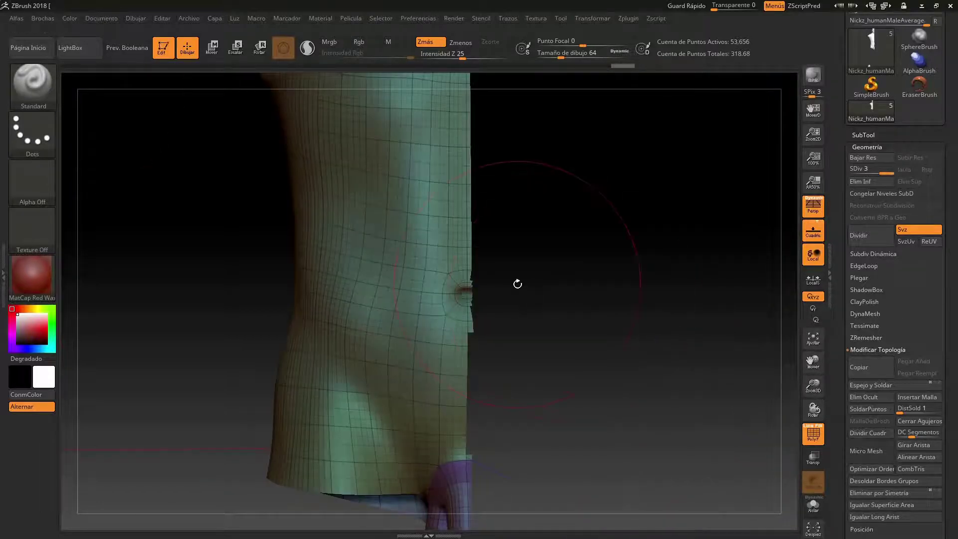
key("ctrl+shift")
left_click_drag(517, 263, 511, 267, "ctrl+shift")
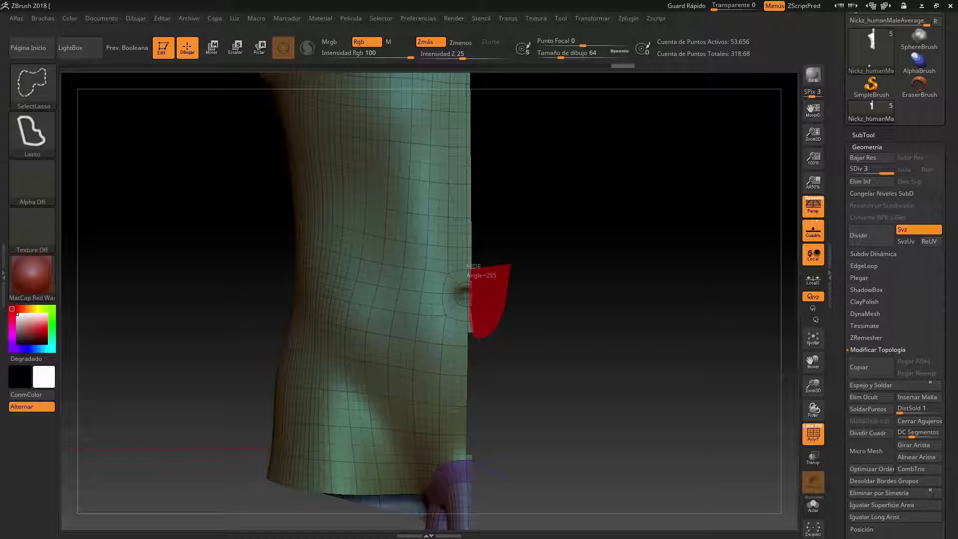
left_click_drag(486, 266, 486, 268, "ctrl+alt+shift")
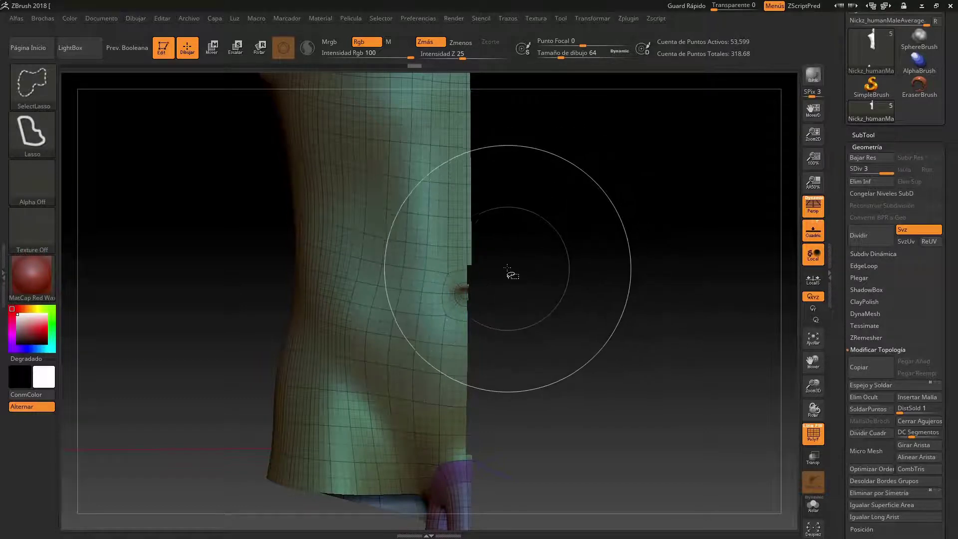
Zoom closer on the centre cut, hide more stray edge polygons, and lower the subdivision level
left_click_drag(817, 389, 818, 395)
left_click_drag(813, 362, 691, 381)
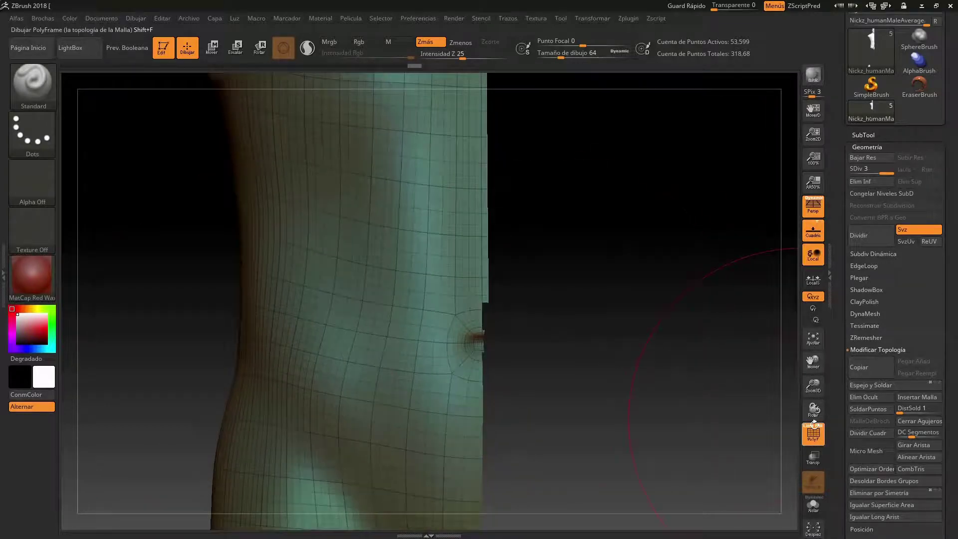
left_click_drag(818, 393, 818, 404)
left_click_drag(813, 365, 661, 370)
key("ctrl+shift")
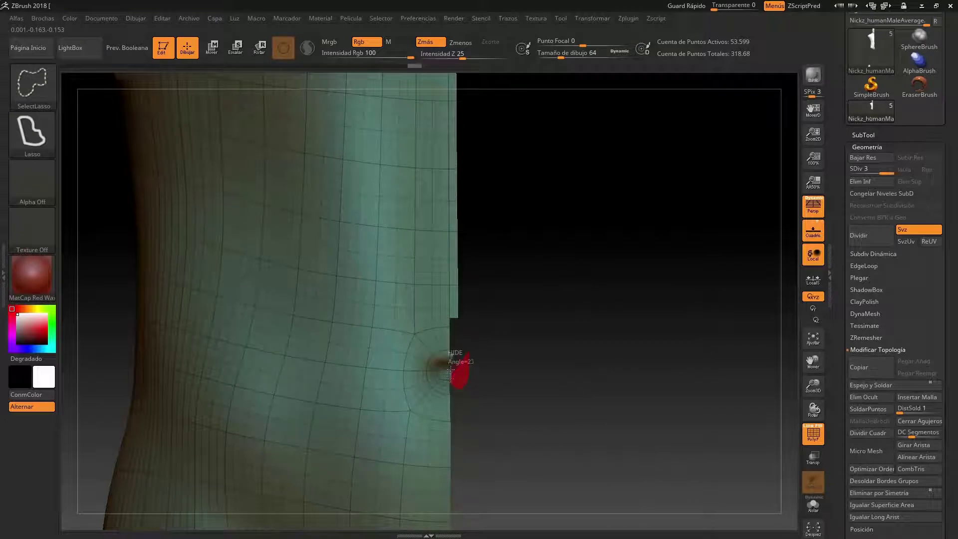
left_click_drag(459, 369, 452, 384, "ctrl+alt+shift")
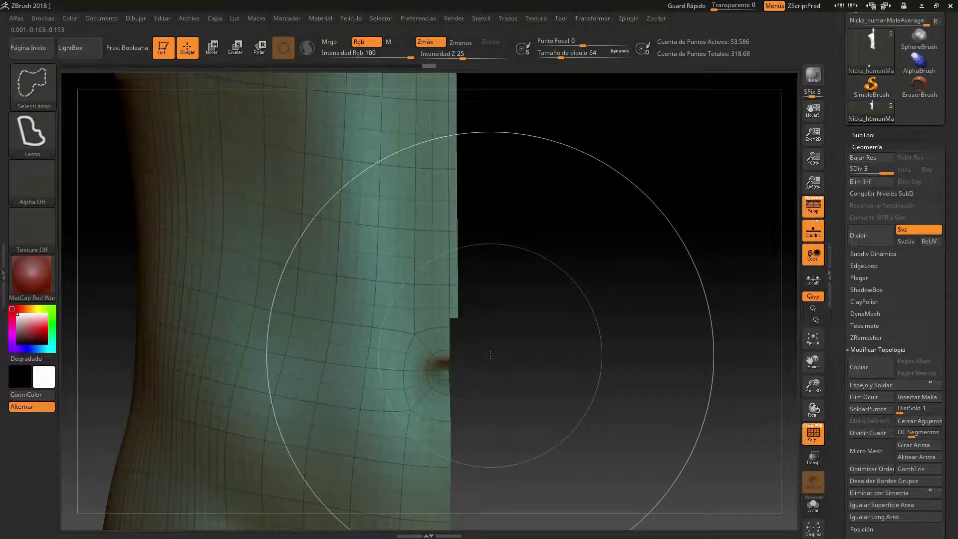
mouse_move(458, 296)
left_mouse_down("ctrl+alt+shift")
mouse_move(464, 302)
mouse_move(454, 268)
left_mouse_up("ctrl+alt+shift")
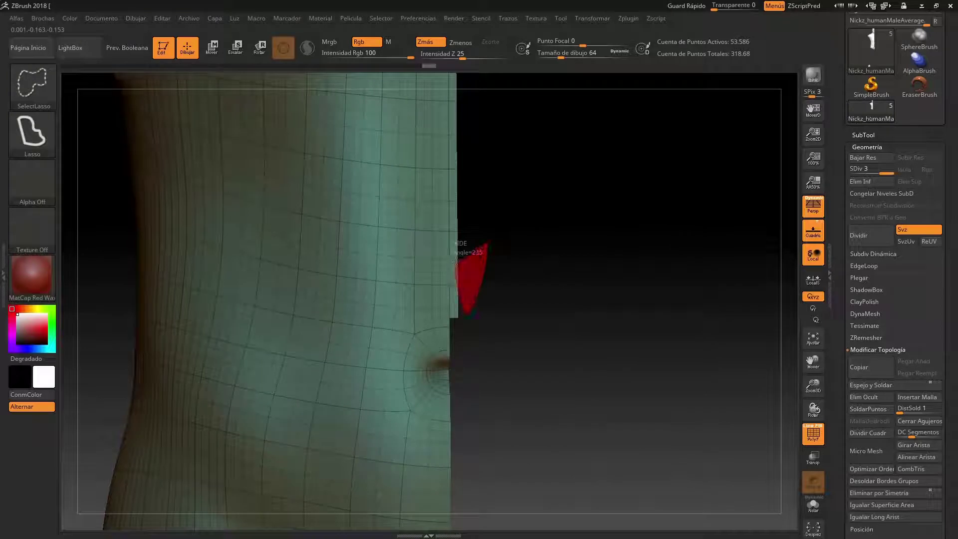
left_click_drag(456, 232, 455, 217, "ctrl+alt+shift")
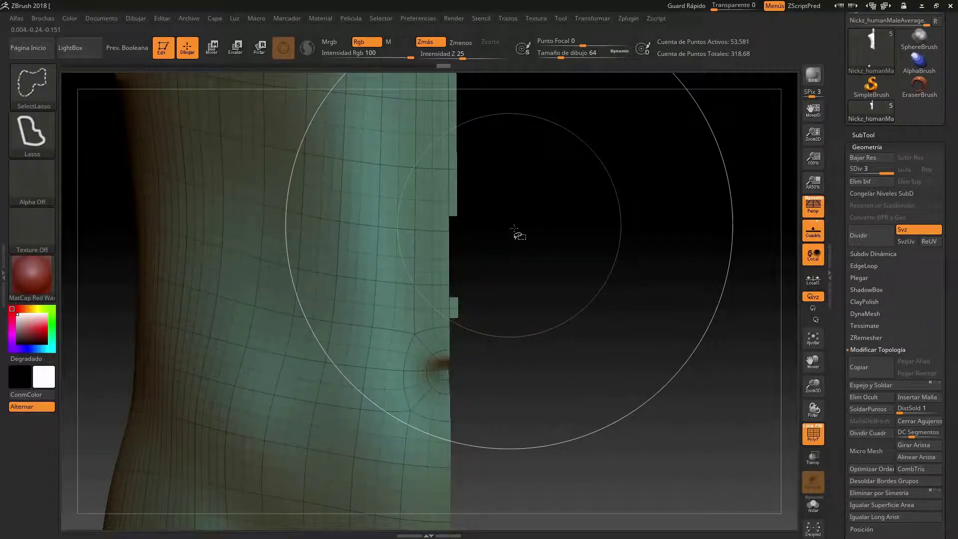
left_click_drag(743, 184, 667, 253, "ctrl+alt+shift")
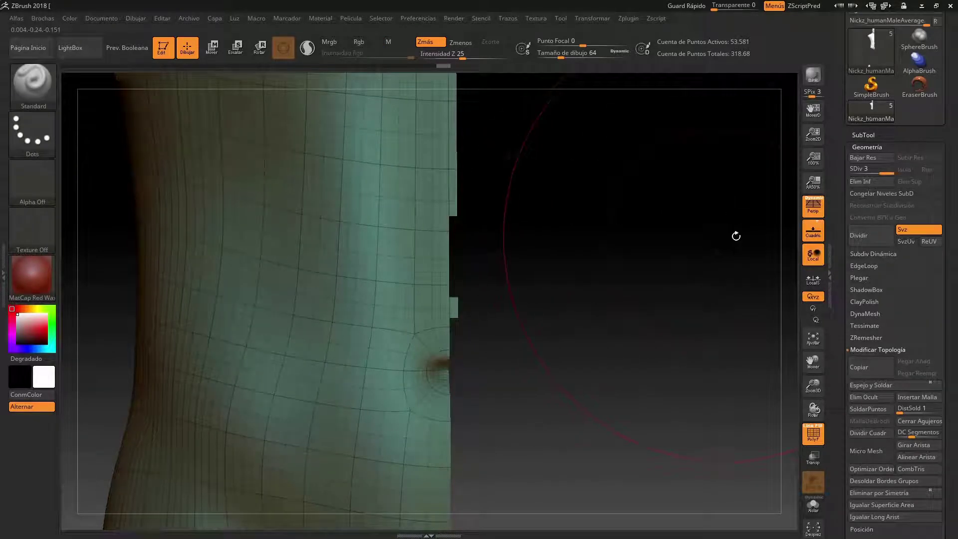
left_click(867, 172)
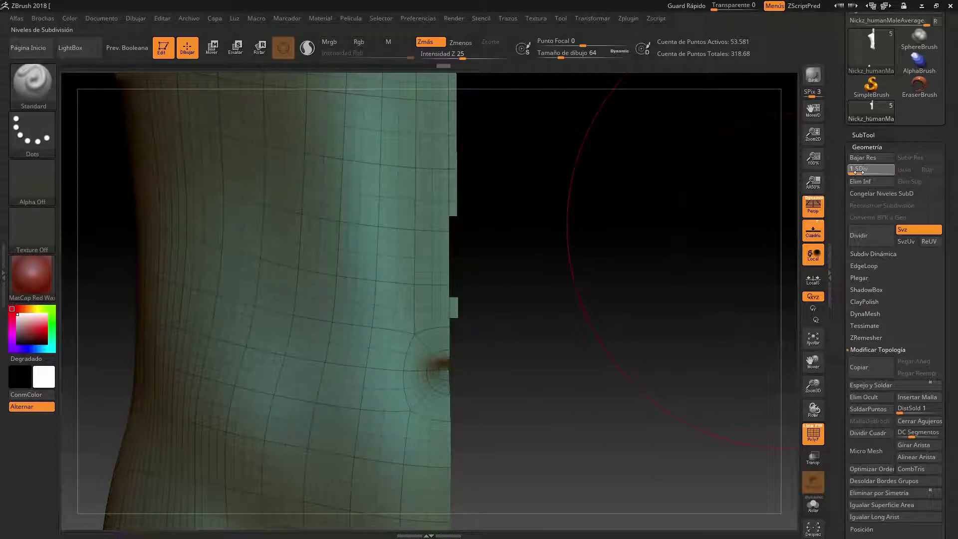
left_click_drag(850, 172, 848, 171)
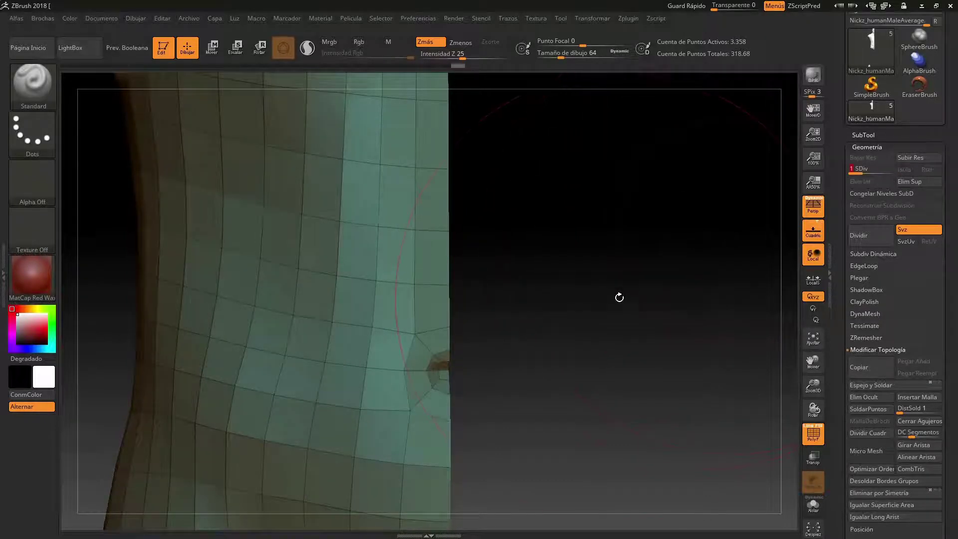
left_click_drag(616, 309, 618, 311)
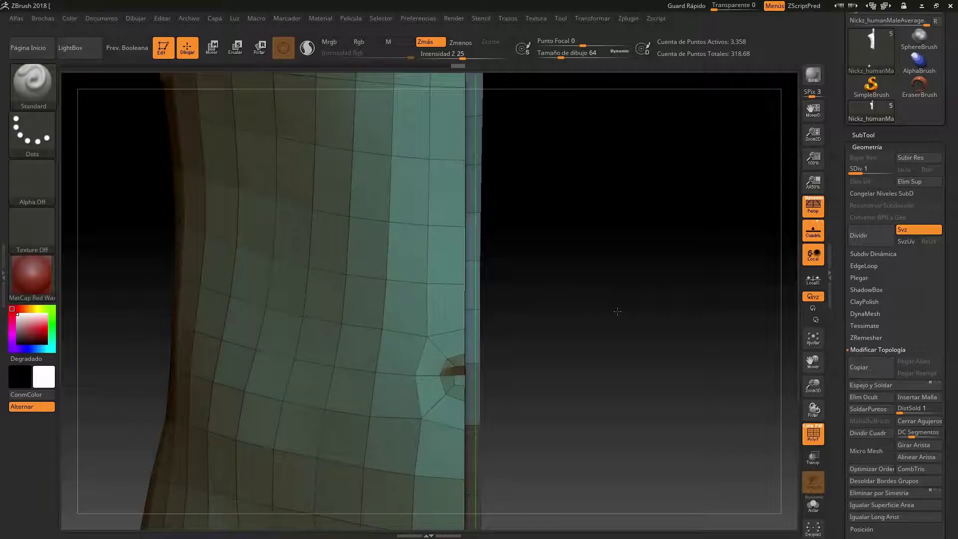
left_click(862, 172)
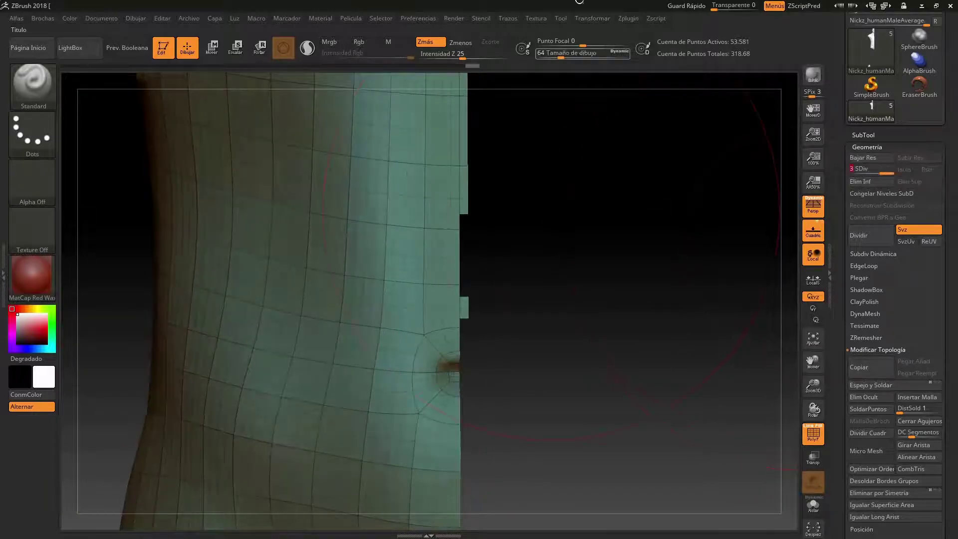
key("ctrl+shift")
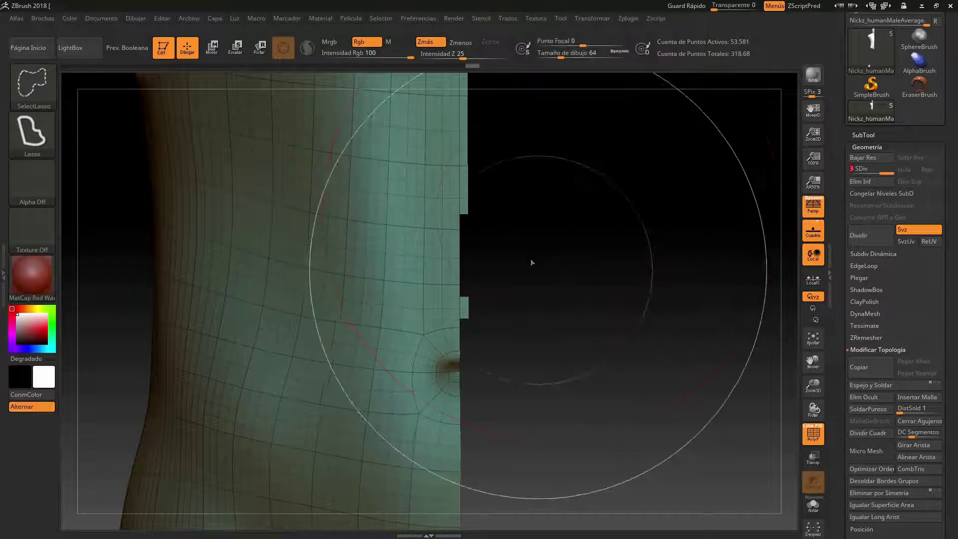
Re-hide the other half of the body and several thin strips along the cut edge
left_click_drag(520, 268, 481, 329)
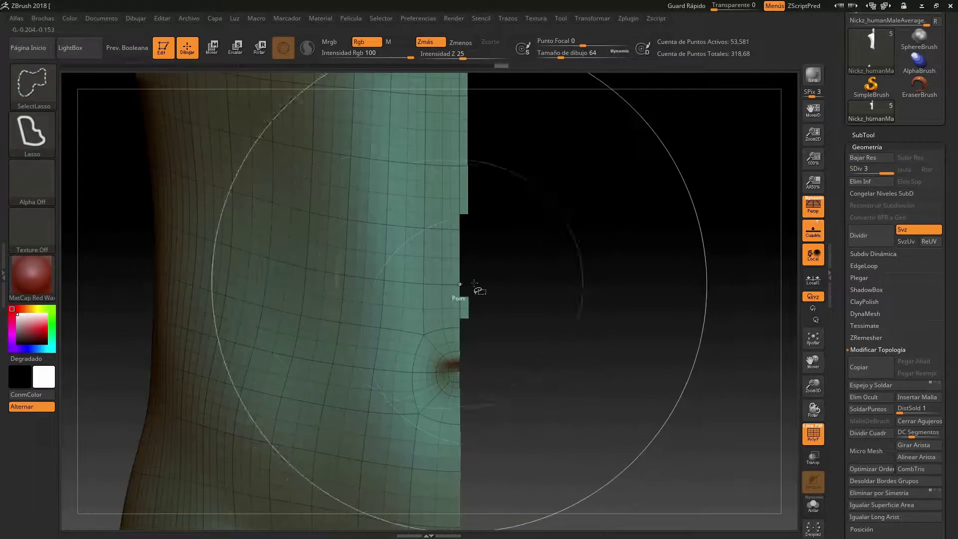
mouse_move(469, 278)
left_mouse_down()
mouse_move(472, 323)
mouse_move(491, 192)
left_mouse_up()
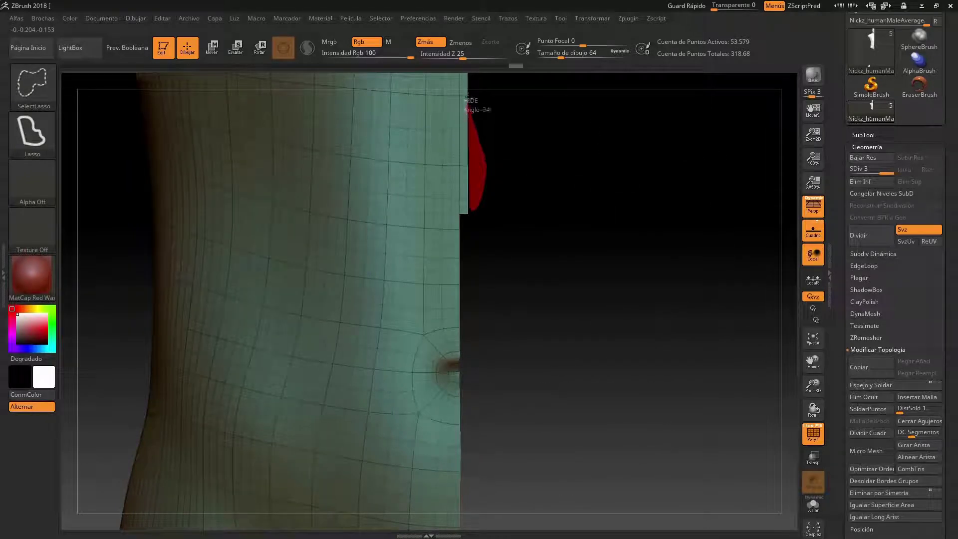
left_click_drag(467, 95, 471, 102, "ctrl+shift")
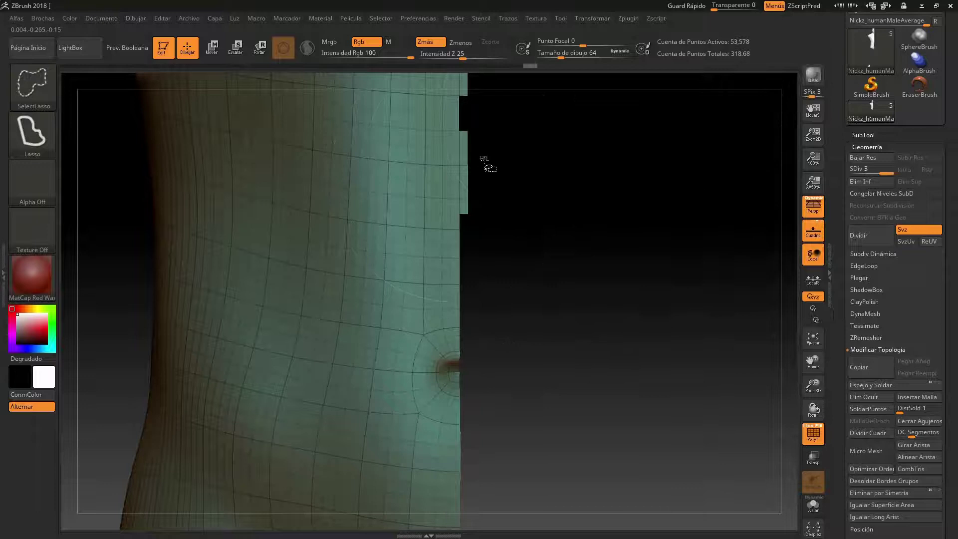
left_click_drag(475, 158, 472, 207, "ctrl+shift")
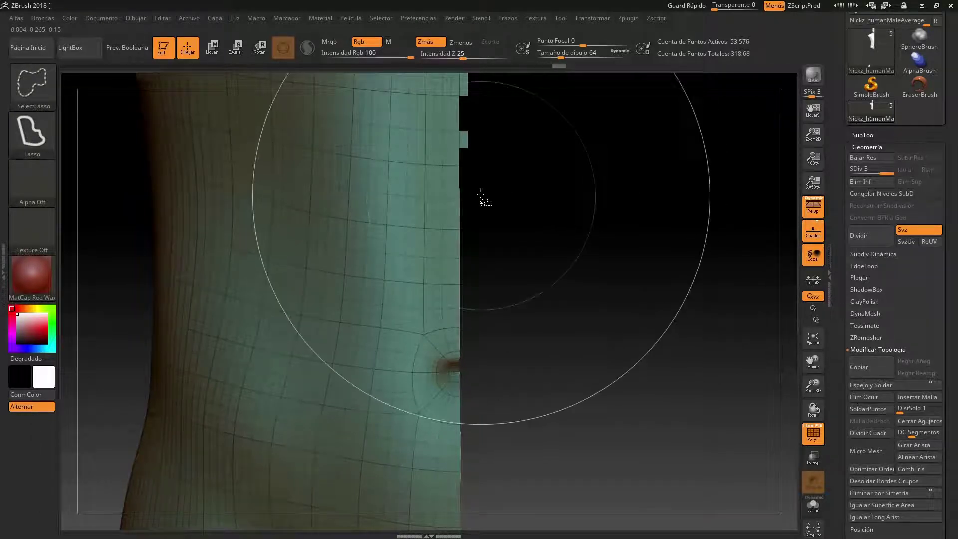
left_click_drag(472, 144, 474, 131, "ctrl+shift")
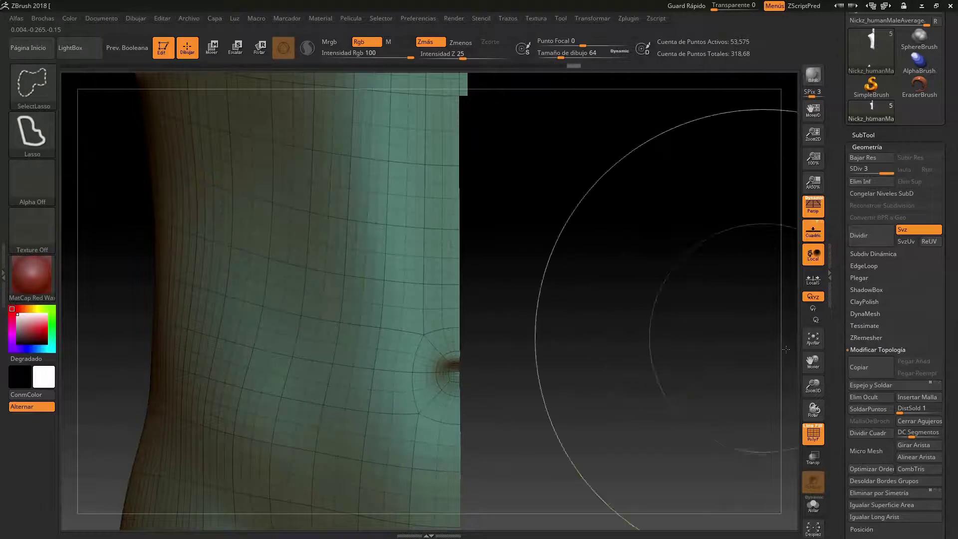
left_click_drag(814, 361, 834, 508)
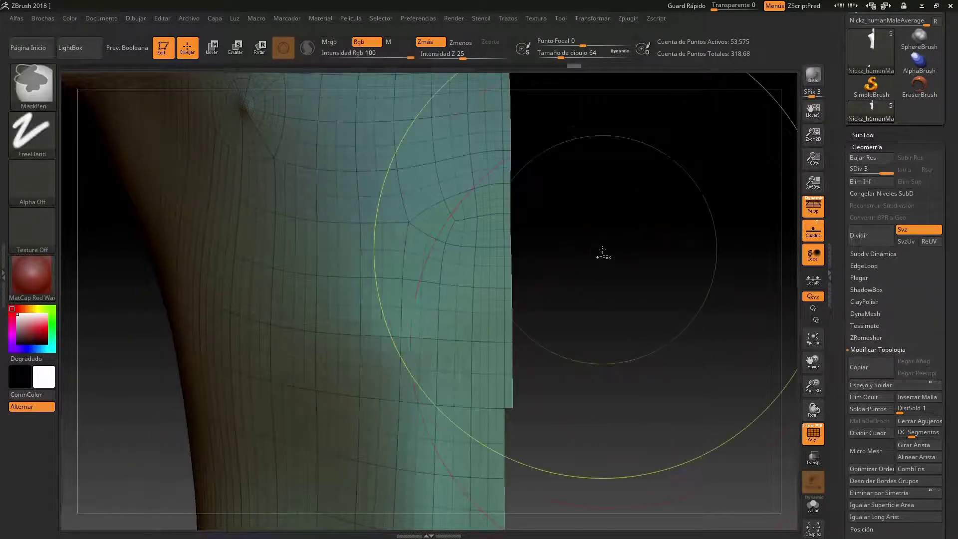
Lasso-hide jagged slivers along the chest's cut edge, working up toward the shoulder
mouse_move(579, 212)
left_mouse_down("ctrl+shift")
mouse_move(513, 414)
mouse_move(510, 251)
left_mouse_up("ctrl+shift")
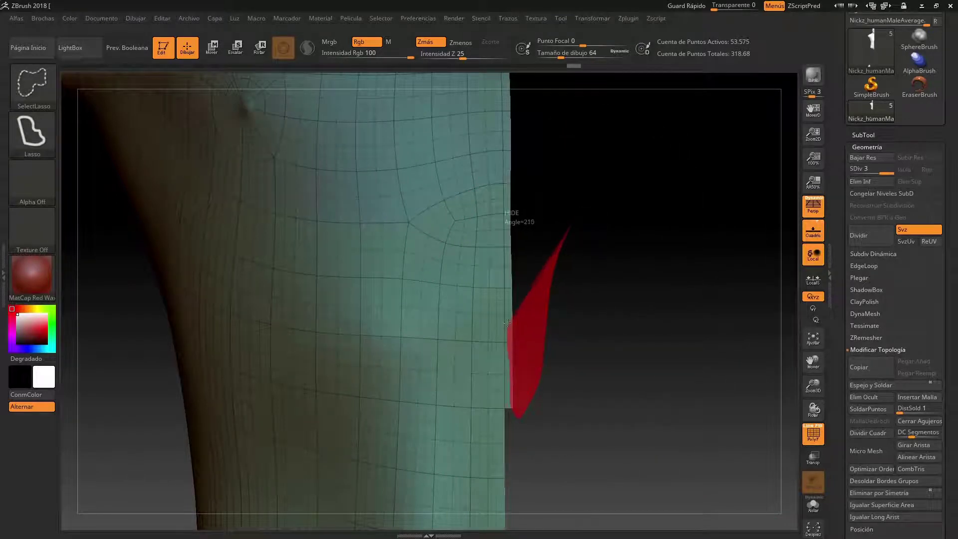
mouse_move(507, 217)
left_mouse_down("ctrl+shift")
mouse_move(508, 188)
mouse_move(563, 149)
mouse_move(599, 159)
left_mouse_up("ctrl+shift")
mouse_move(546, 210)
left_mouse_down("ctrl+shift")
mouse_move(521, 257)
mouse_move(508, 236)
left_mouse_up("ctrl+shift")
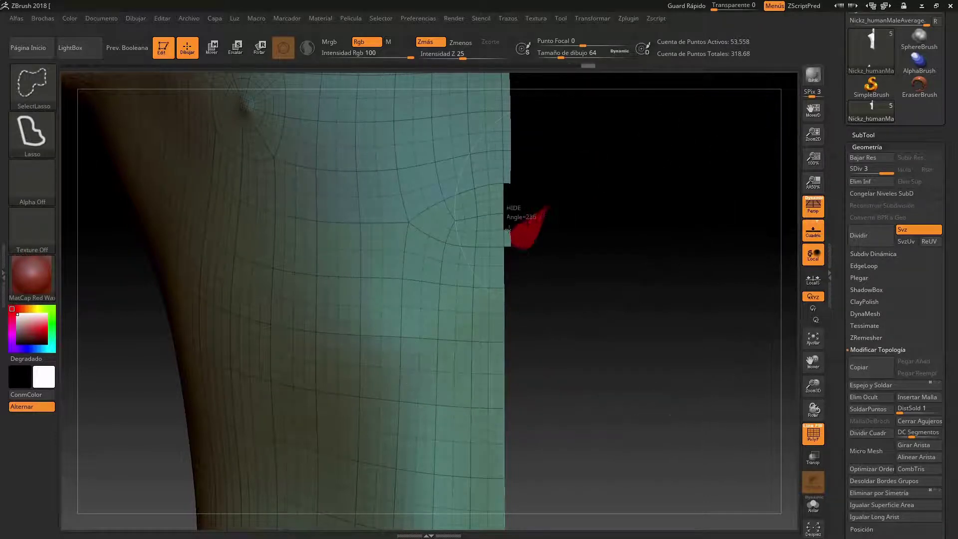
left_click_drag(567, 213, 568, 215, "ctrl+shift")
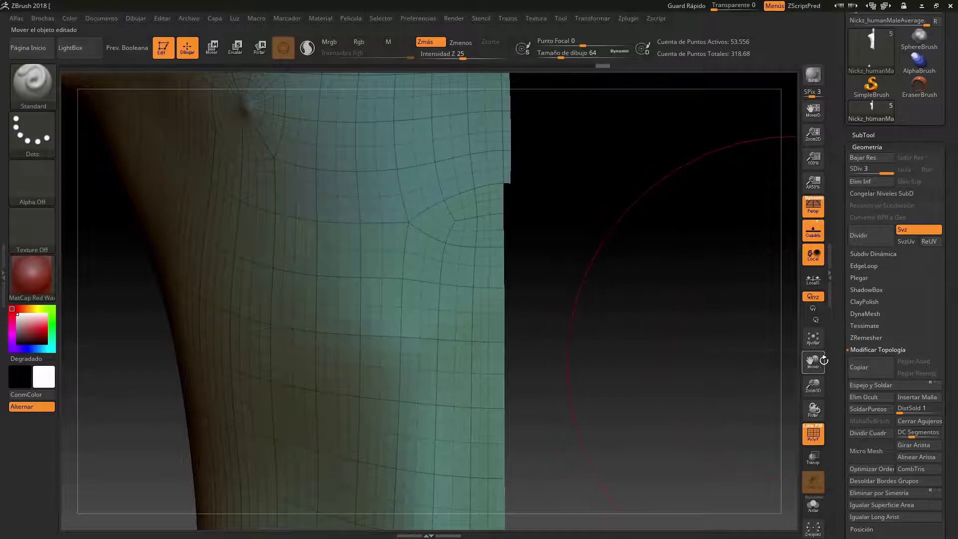
left_click_drag(823, 368, 830, 489)
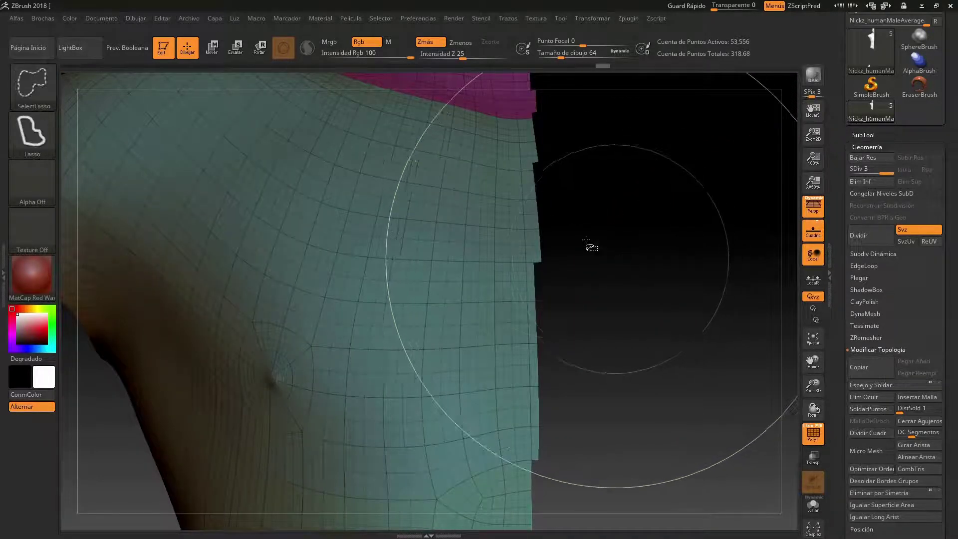
mouse_move(564, 191)
left_mouse_down("ctrl+shift")
mouse_move(566, 268)
mouse_move(534, 381)
mouse_move(532, 266)
left_mouse_up("ctrl+shift")
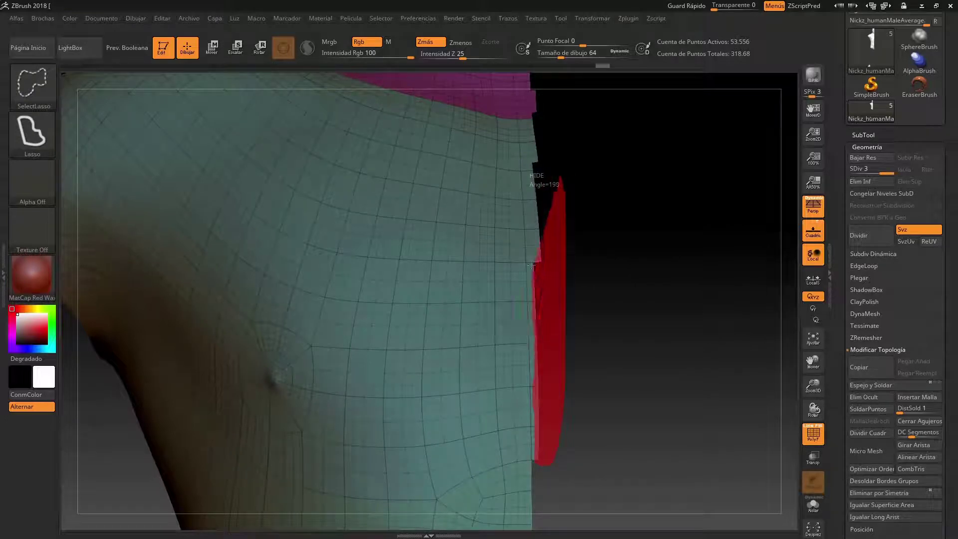
mouse_move(528, 186)
left_mouse_down("ctrl+shift")
mouse_move(529, 144)
mouse_move(569, 150)
left_mouse_up("ctrl+shift")
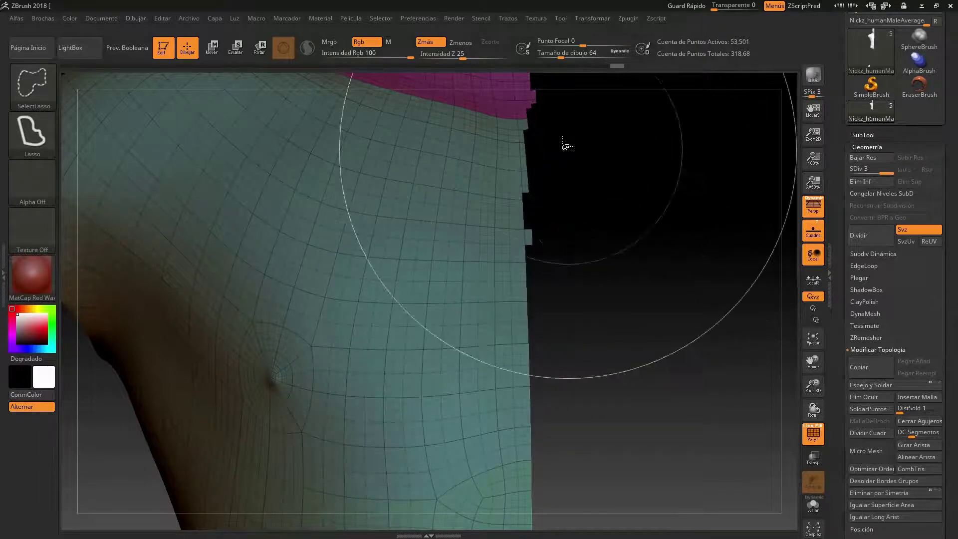
left_click_drag(548, 230, 528, 239, "ctrl+shift")
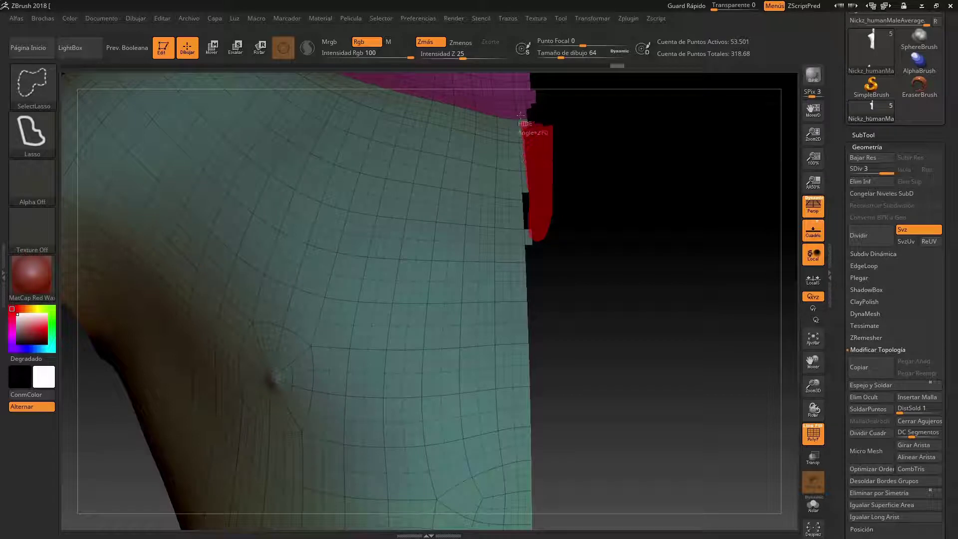
left_click_drag(544, 81, 544, 83, "ctrl+shift")
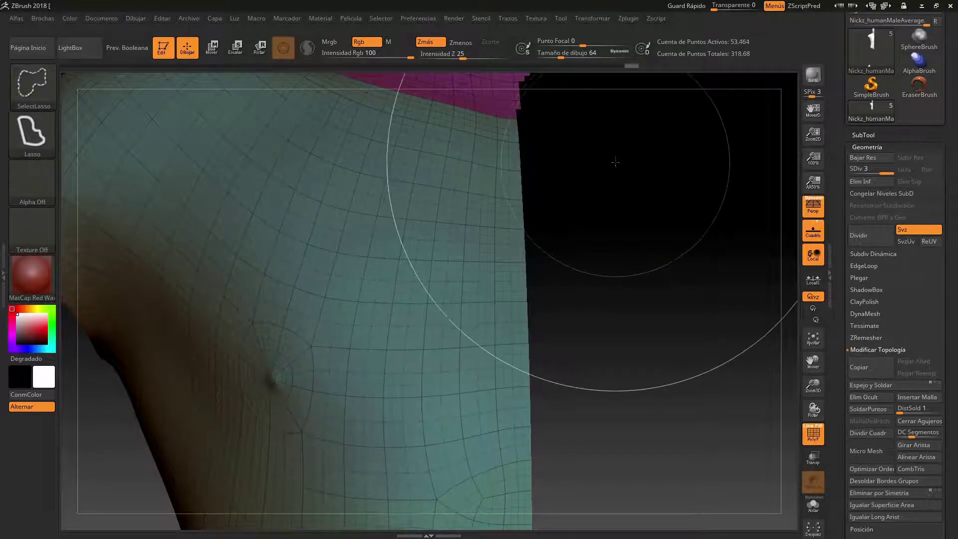
Hide the jagged neck edge polygons, then invert which part of the mesh is hidden
left_click_drag(813, 363, 658, 286)
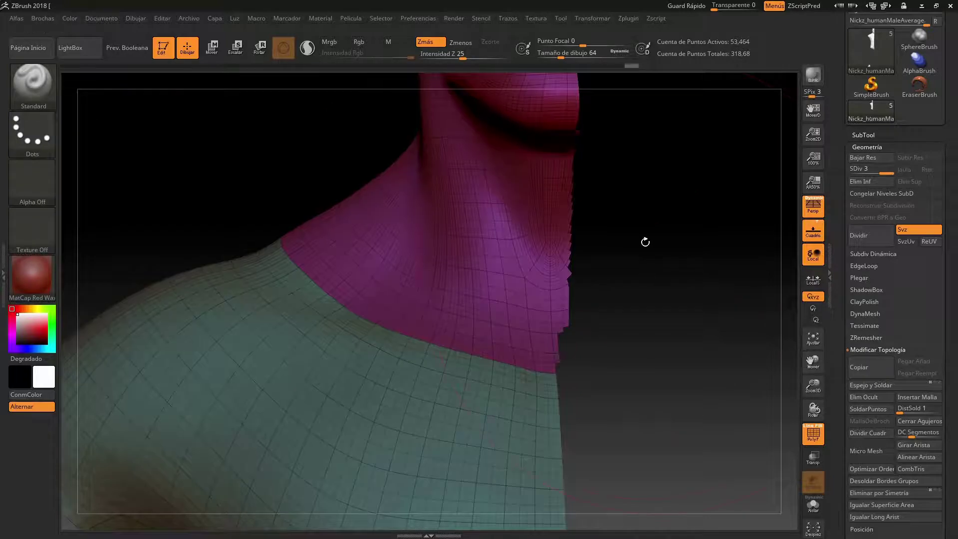
key("ctrl+shift")
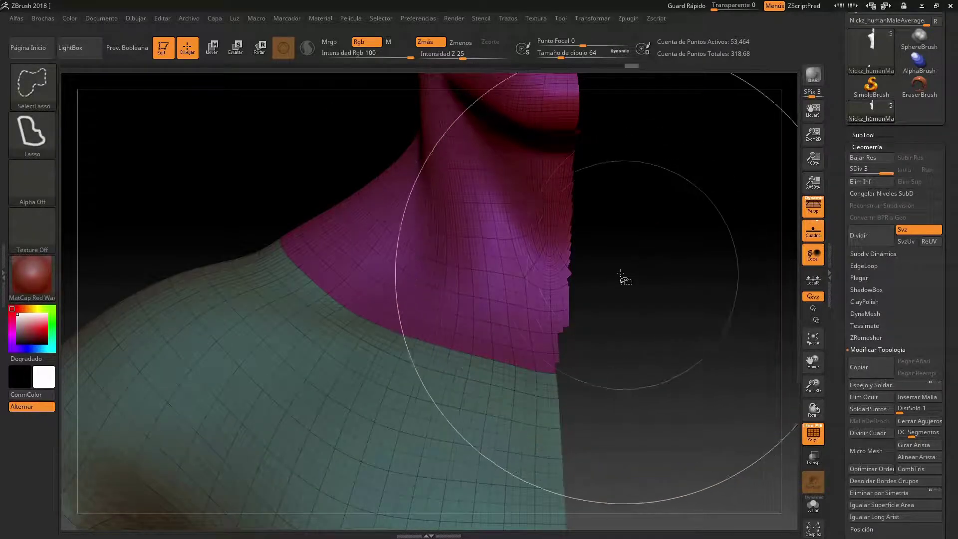
mouse_move(616, 244)
left_mouse_down("ctrl+shift")
mouse_move(554, 362)
mouse_move(551, 194)
left_mouse_up("ctrl+shift")
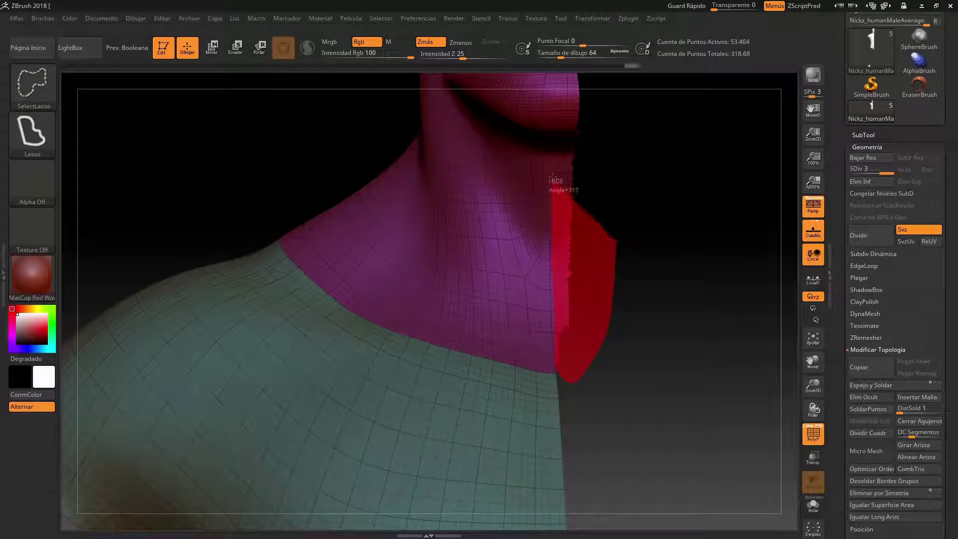
mouse_move(552, 157)
left_mouse_down("ctrl+shift")
mouse_move(551, 132)
mouse_move(634, 167)
left_mouse_up("ctrl+shift")
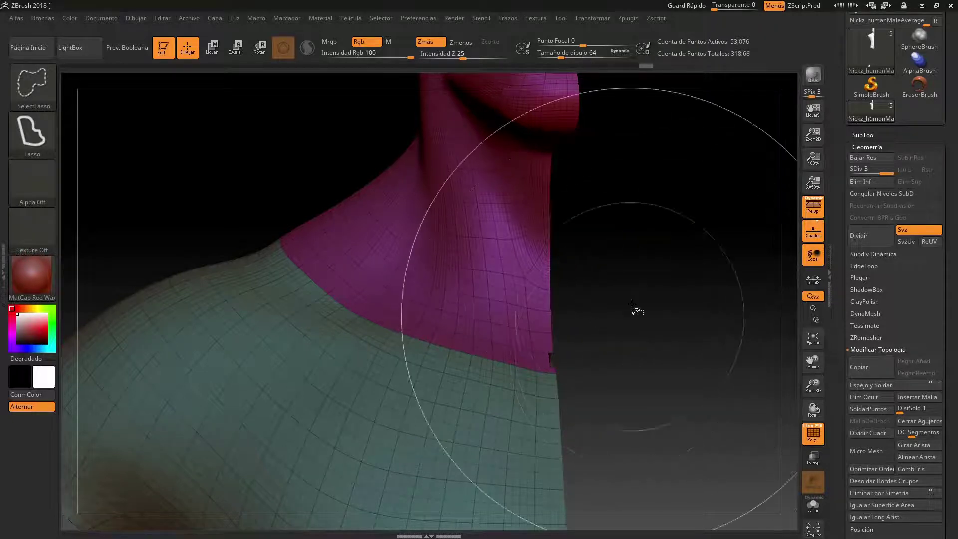
left_click(647, 349, "ctrl+shift")
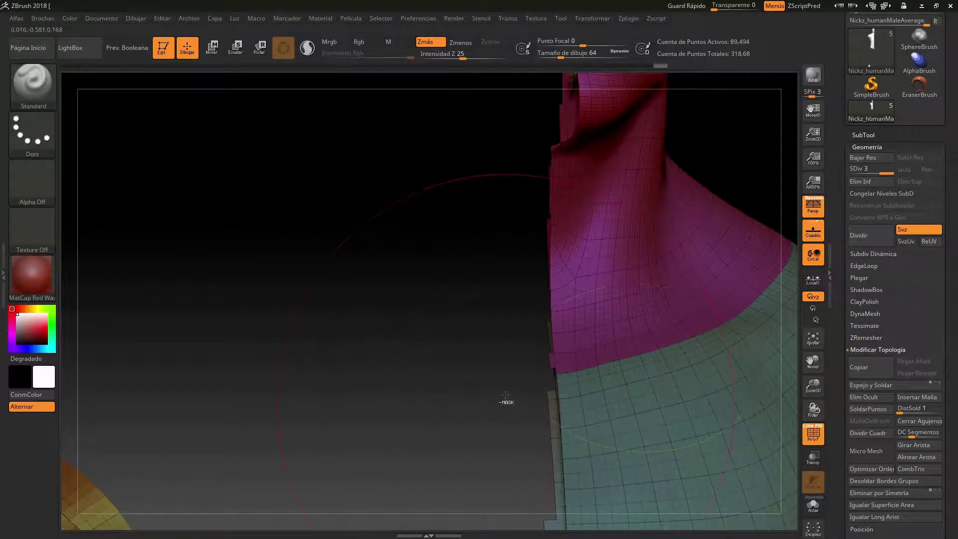
Toggle visibility and drop the half body to SDiv 1, showing 5,620 active points
left_click(549, 376, "ctrl+shift")
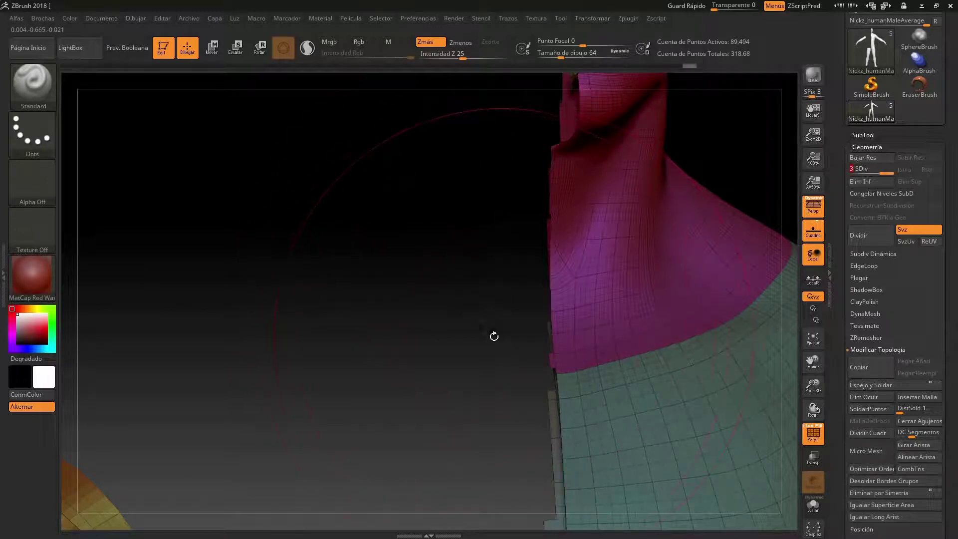
left_click_drag(488, 327, 499, 329)
left_click_drag(878, 170, 690, 224)
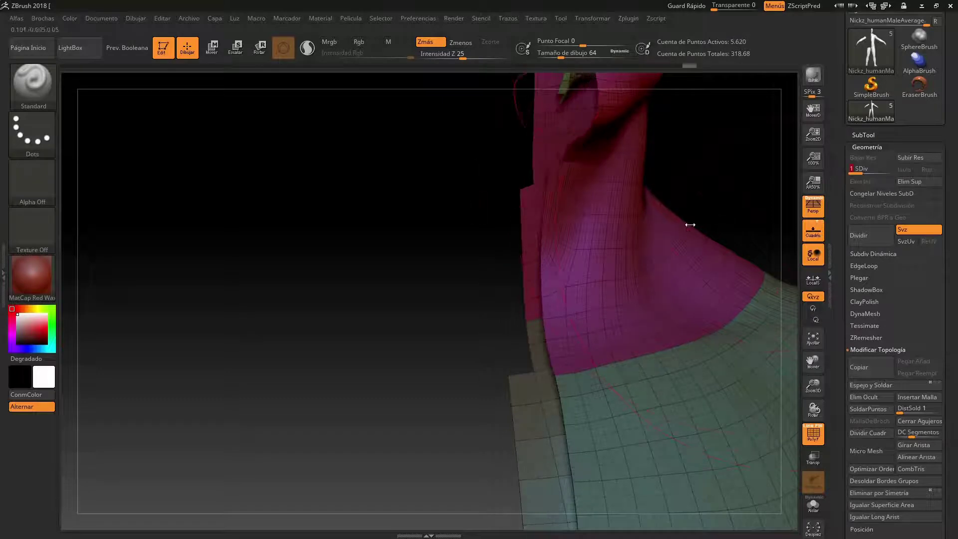
mouse_move(411, 352)
left_mouse_down()
mouse_move(409, 369)
mouse_move(499, 369)
mouse_move(614, 349)
mouse_move(633, 329)
left_mouse_up()
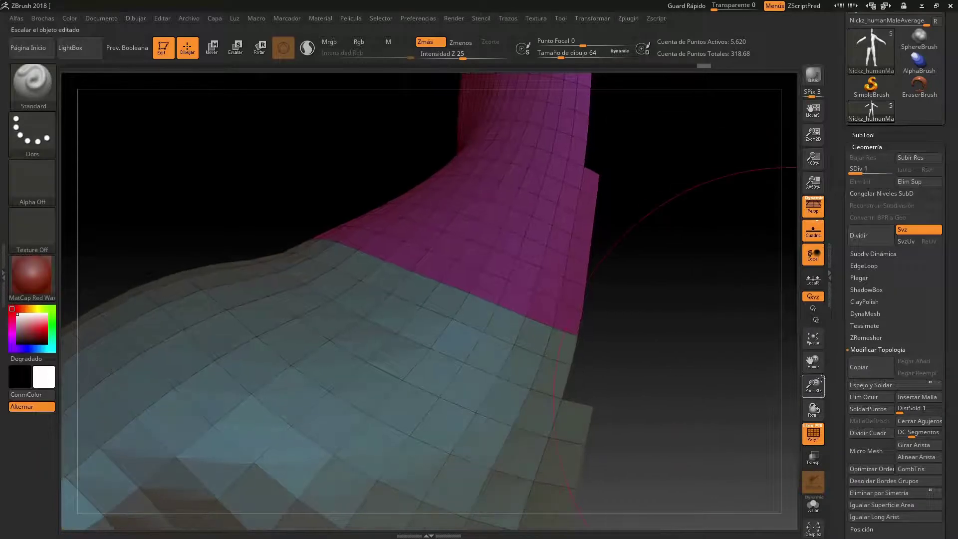
left_click_drag(826, 359, 682, 418)
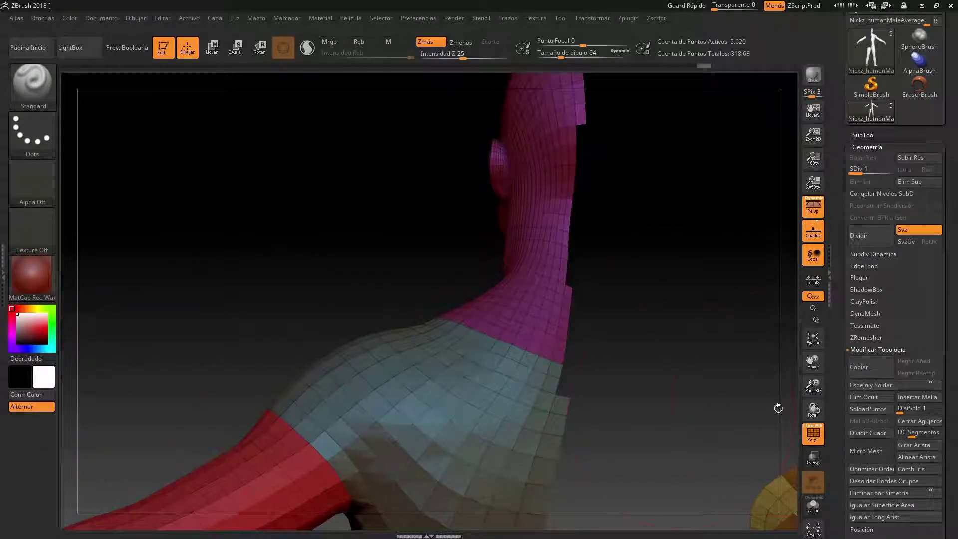
left_click_drag(813, 363, 765, 258)
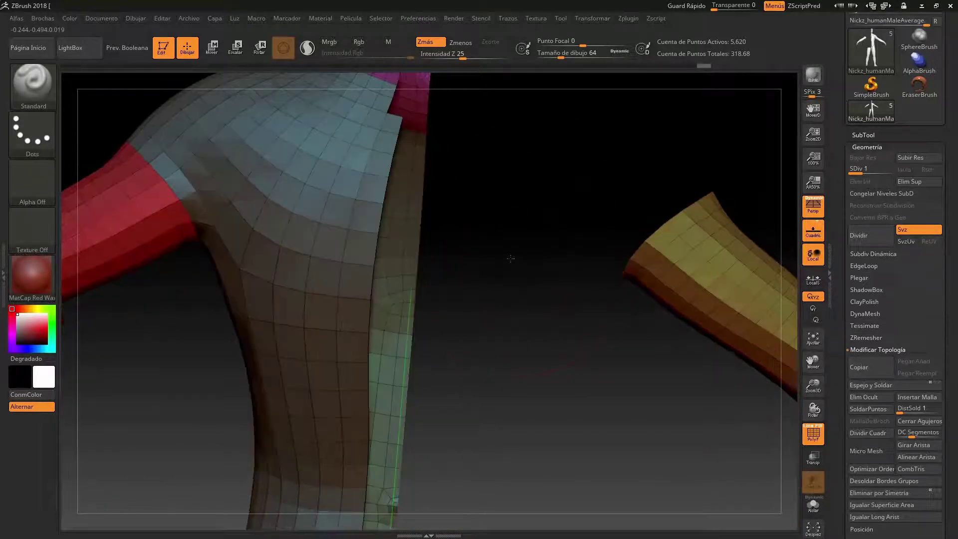
Lasso-hide the collar edge area along the neck seam
key("ctrl+shift")
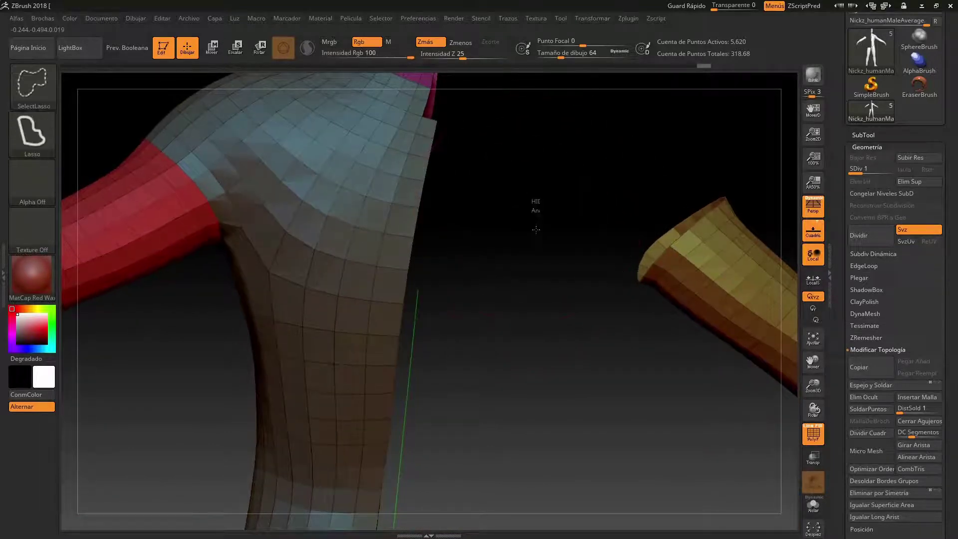
left_click_drag(536, 229, 543, 271, "ctrl+shift")
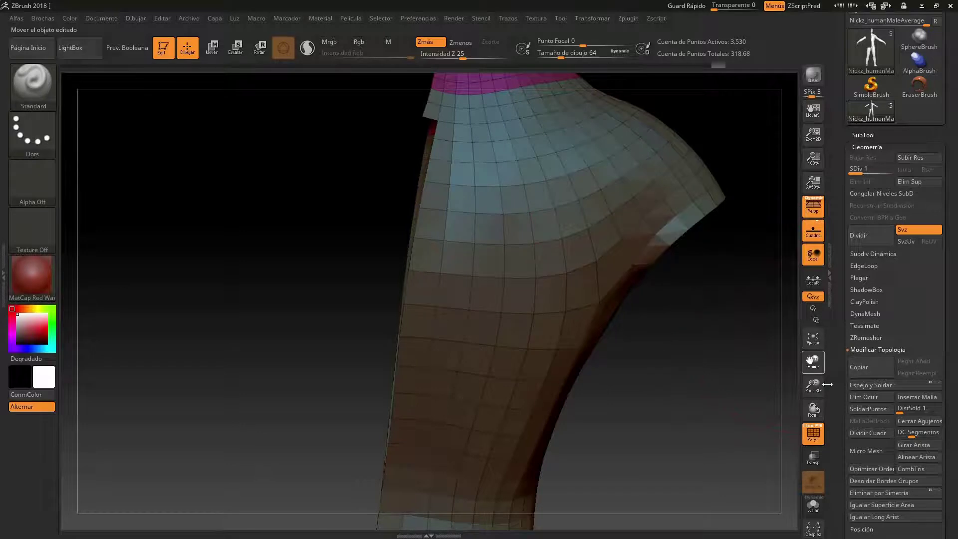
left_click_drag(827, 384, 827, 399)
key("ctrl+shift")
mouse_move(393, 234)
left_mouse_down("ctrl+alt+shift")
mouse_move(451, 273)
mouse_move(471, 178)
left_mouse_up("ctrl+alt+shift")
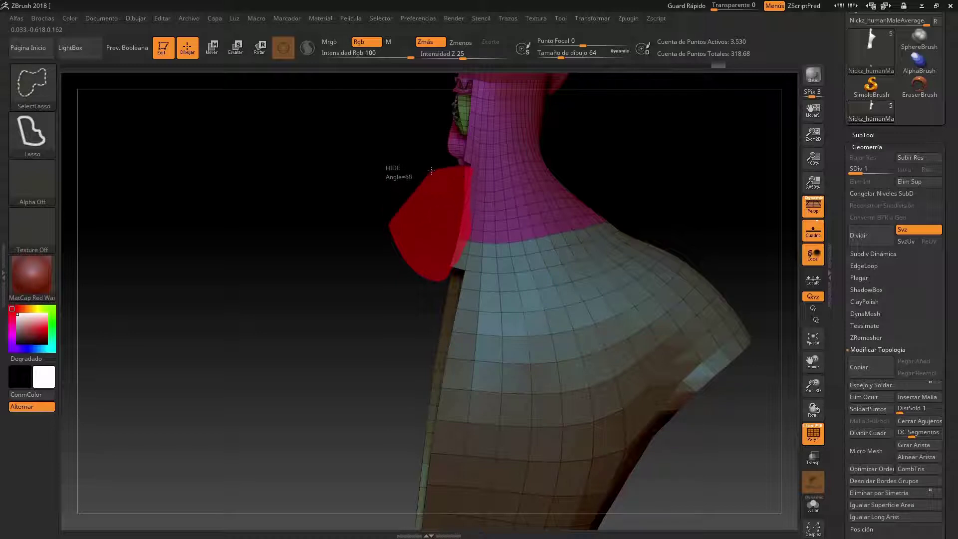
left_click_drag(473, 169, 474, 170, "ctrl+alt+shift")
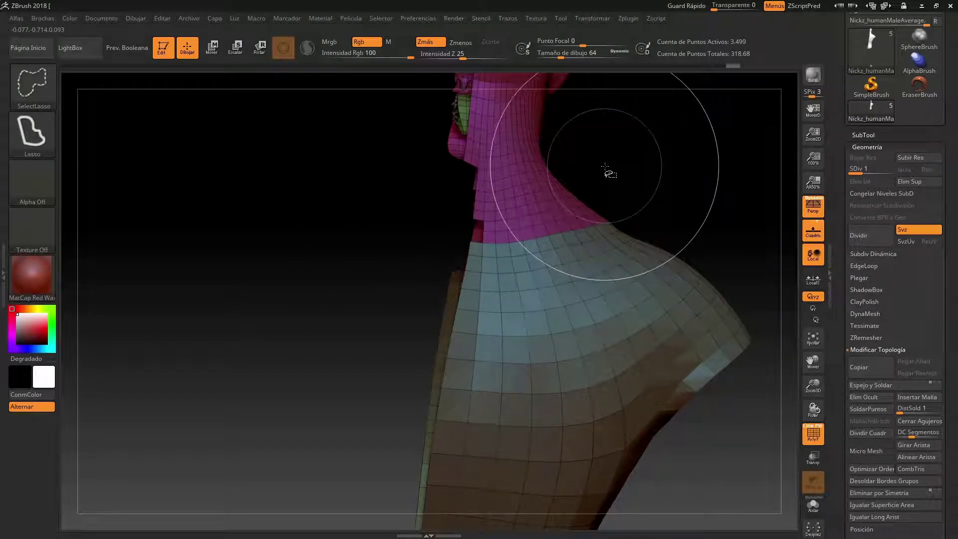
Restore the hidden collar geometry and orbit to check the neck, torso and arms
left_click(610, 181, "ctrl+shift")
left_click_drag(609, 182, 591, 238)
mouse_move(497, 229)
left_mouse_down("ctrl+alt+shift")
mouse_move(493, 250)
mouse_move(489, 227)
left_mouse_up("ctrl+alt+shift")
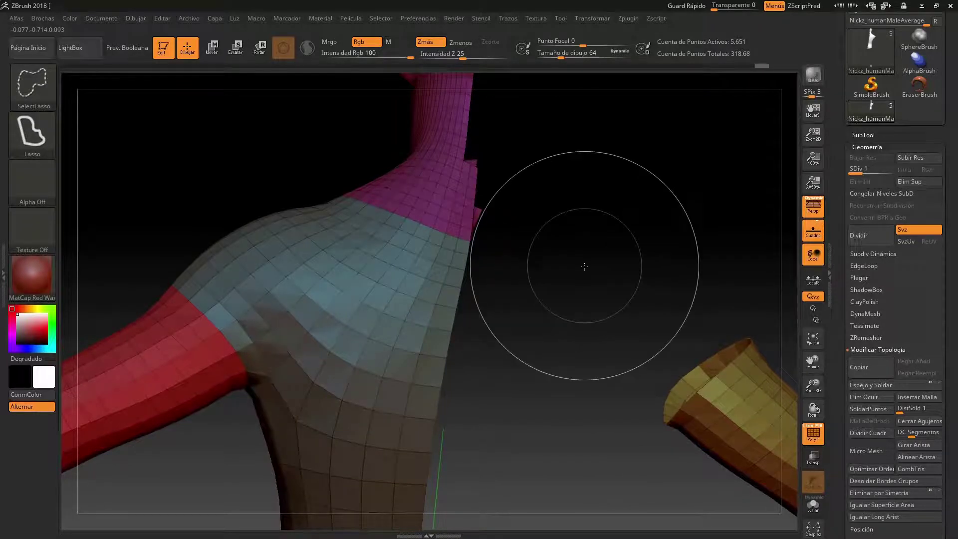
mouse_move(580, 249)
left_mouse_down()
mouse_move(472, 250)
mouse_move(484, 255)
left_mouse_up()
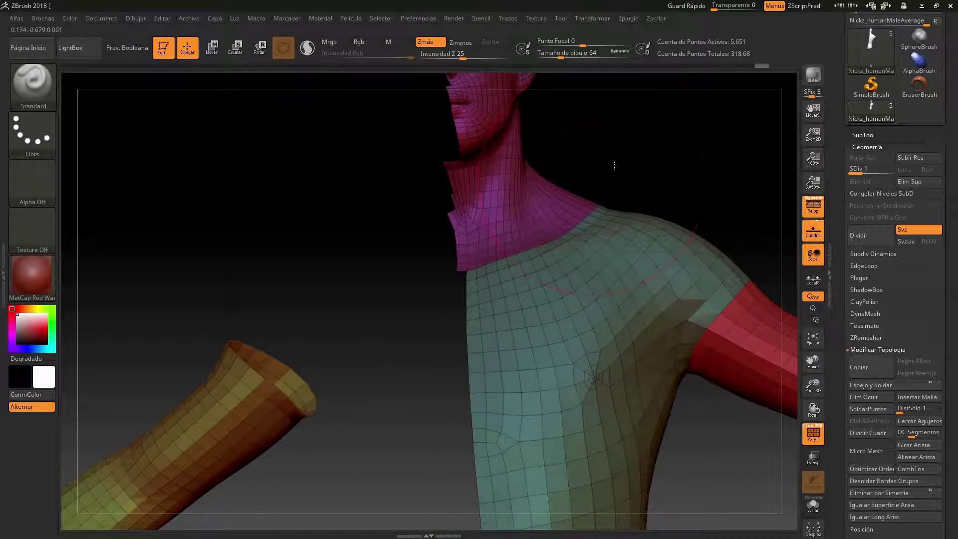
left_click_drag(614, 166, 613, 166)
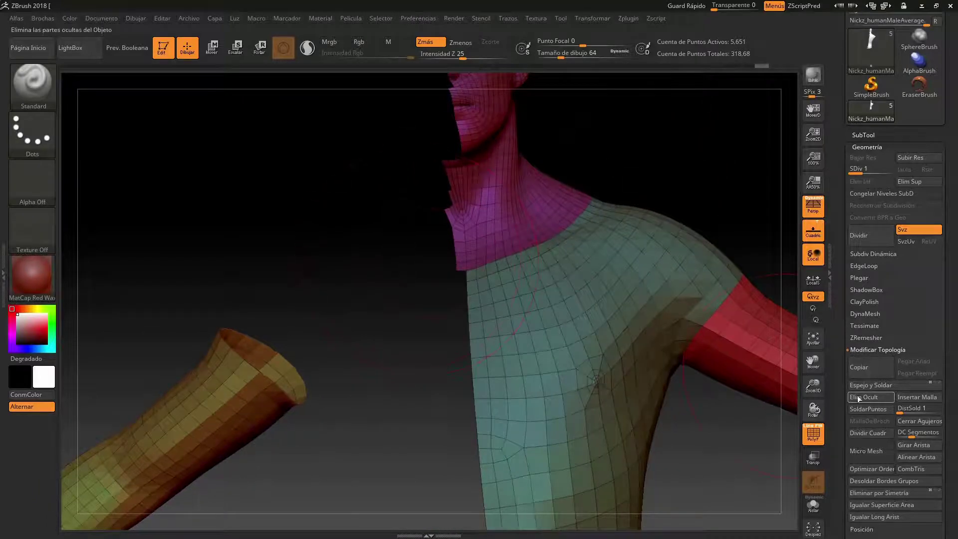
Lasso-hide protruding polygons along the neck's centre seam, leaving 5,625 active points
mouse_move(813, 386)
left_mouse_down()
mouse_move(813, 372)
mouse_move(830, 435)
mouse_move(530, 420)
left_mouse_up()
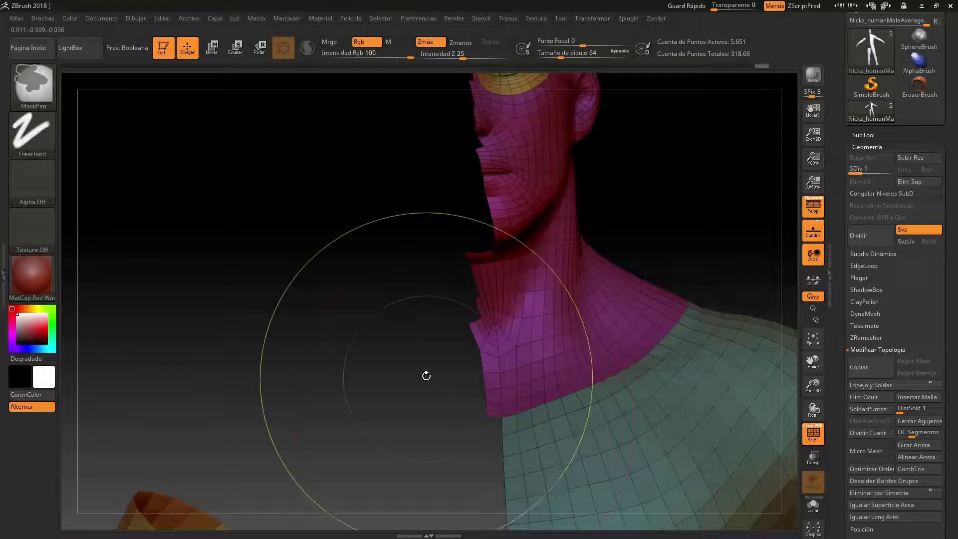
left_click_drag(419, 345, 438, 404, "ctrl+shift")
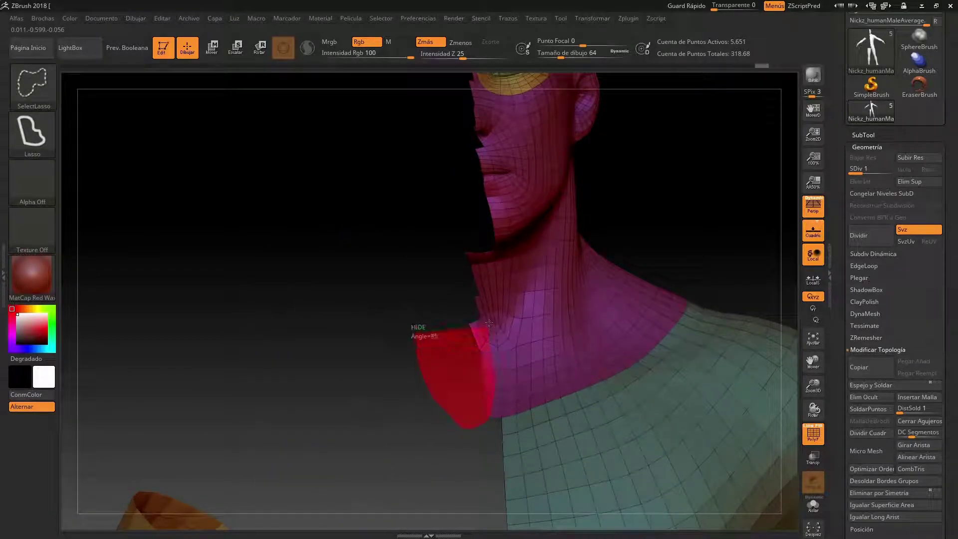
left_click_drag(476, 306, 474, 311, "ctrl+shift")
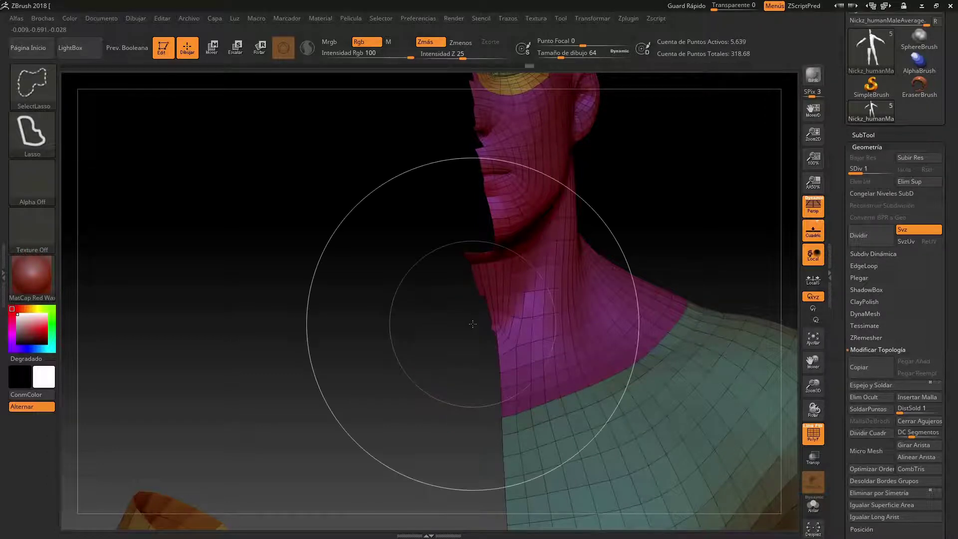
left_click_drag(630, 251, 621, 206)
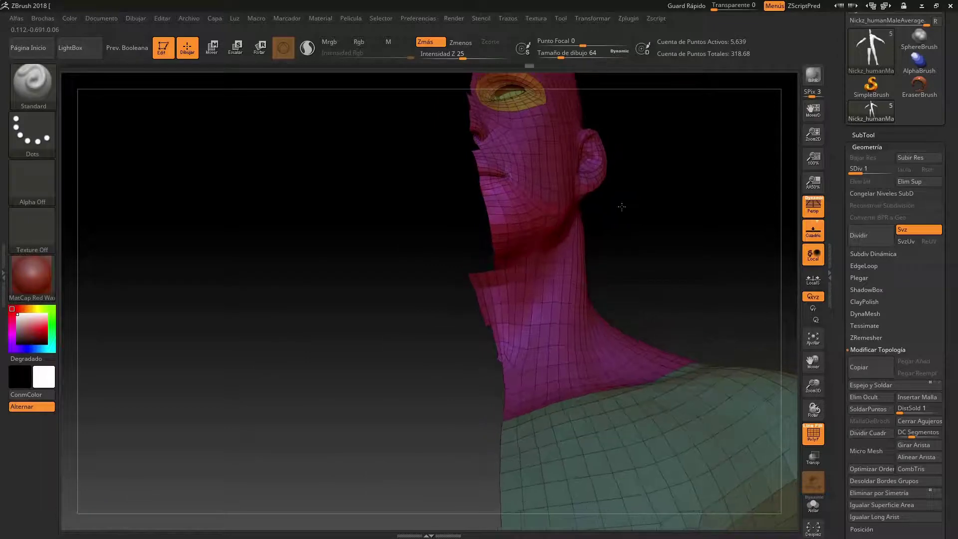
key("ctrl+shift")
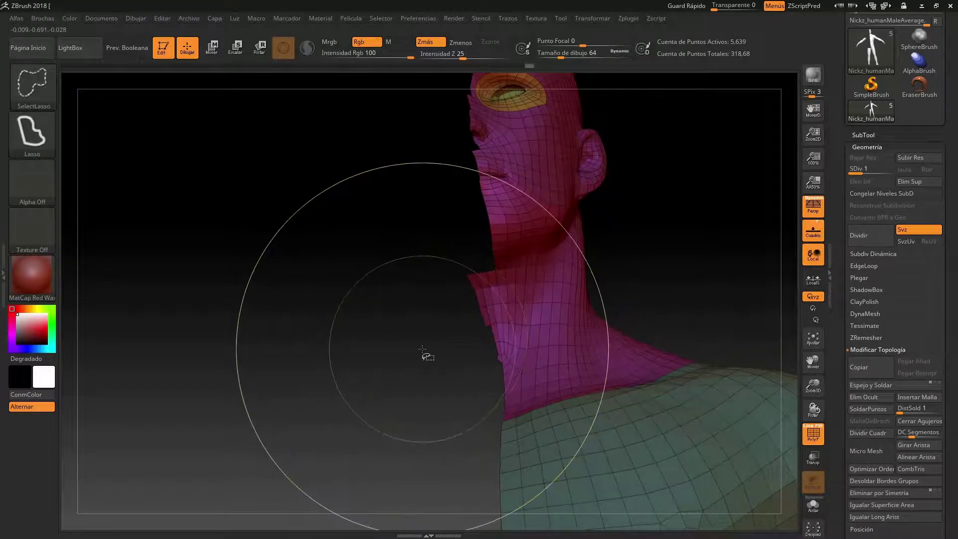
left_click_drag(426, 353, 477, 364, "ctrl+shift")
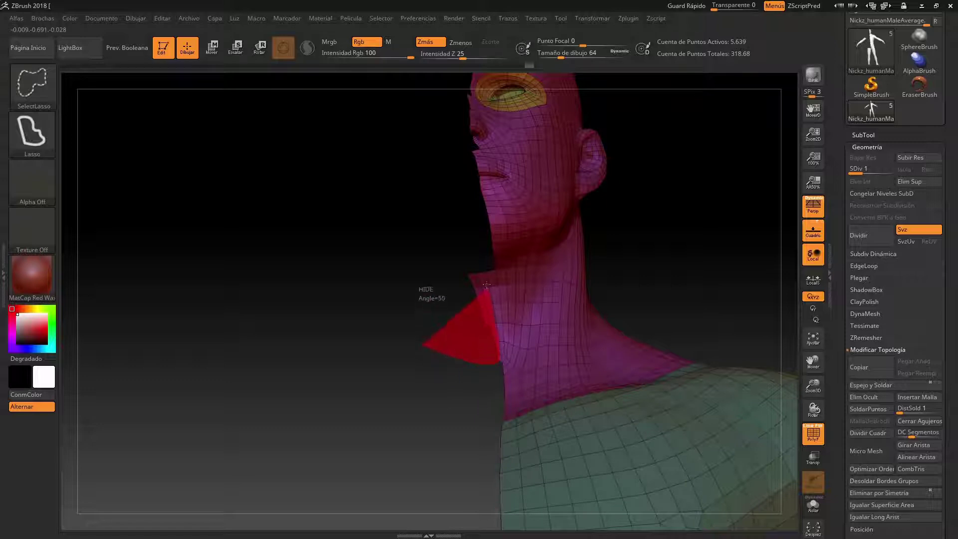
left_click_drag(486, 285, 479, 277, "ctrl+shift")
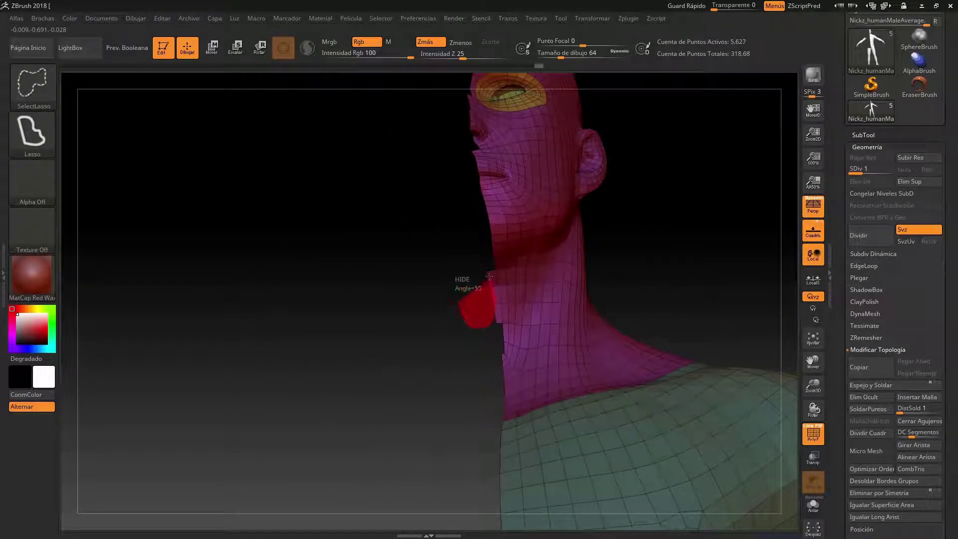
left_click_drag(489, 276, 481, 321, "ctrl+shift")
left_click_drag(627, 266, 624, 268)
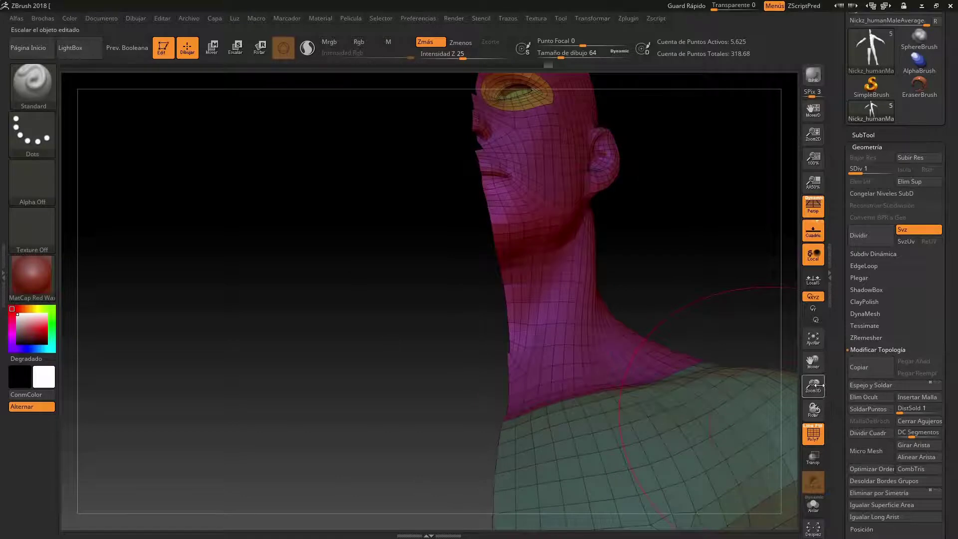
left_click_drag(827, 400, 833, 416)
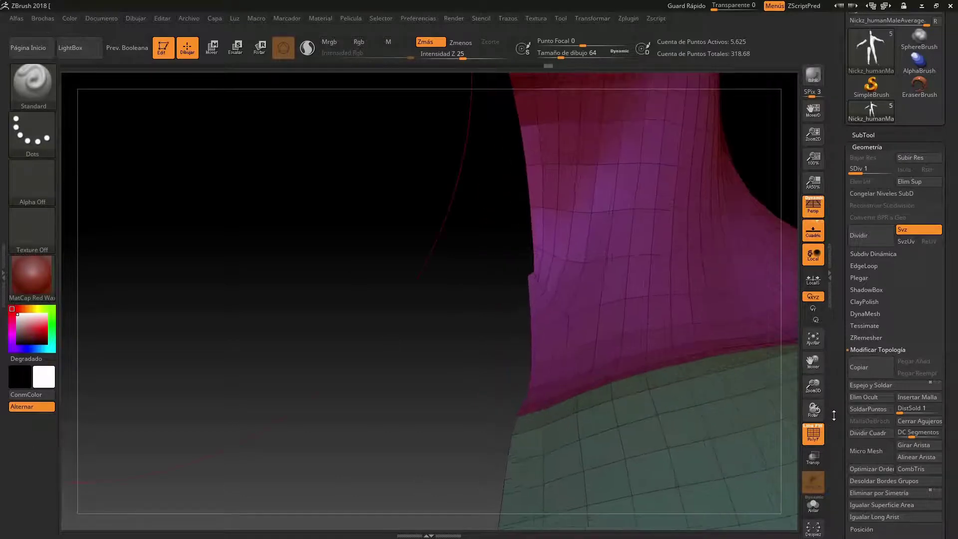
left_click_drag(813, 361, 609, 369)
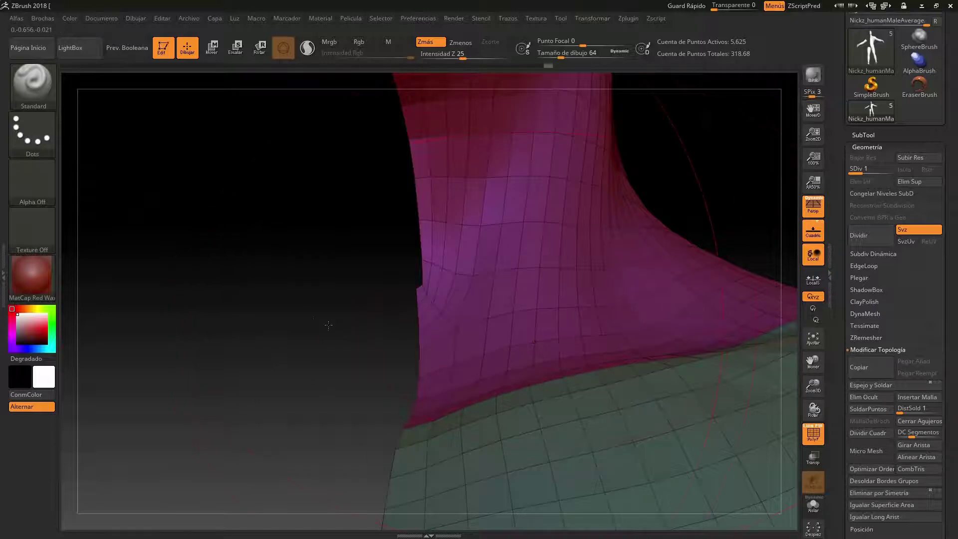
left_click_drag(328, 325, 314, 327)
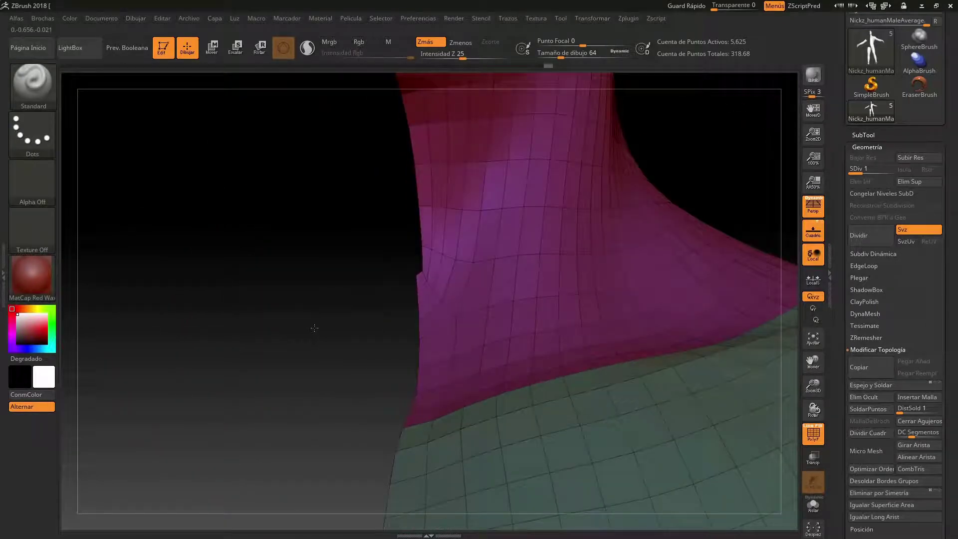
mouse_move(310, 330)
left_mouse_down()
mouse_move(308, 344)
mouse_move(349, 344)
mouse_move(355, 309)
left_mouse_up()
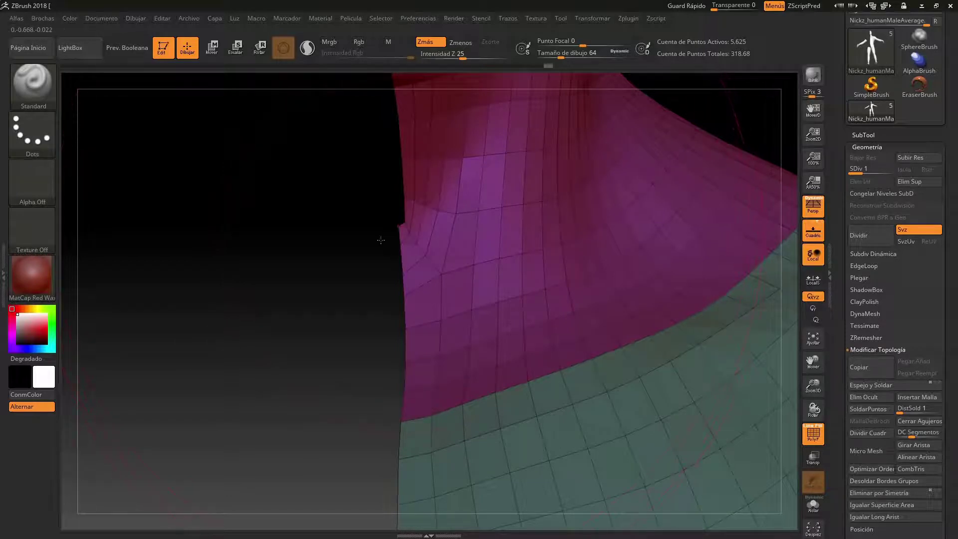
mouse_move(328, 352)
left_mouse_down()
mouse_move(355, 360)
mouse_move(316, 354)
left_mouse_up()
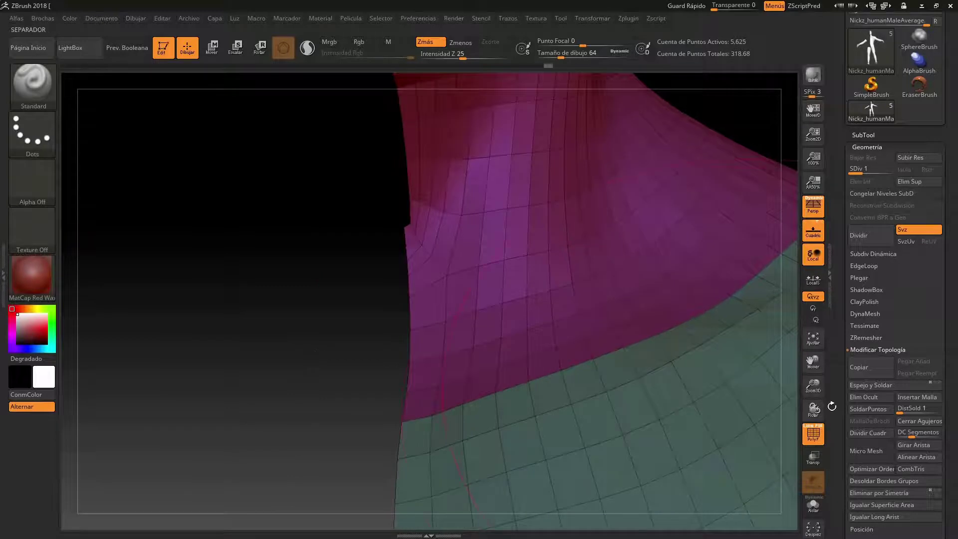
left_click_drag(822, 391, 813, 349)
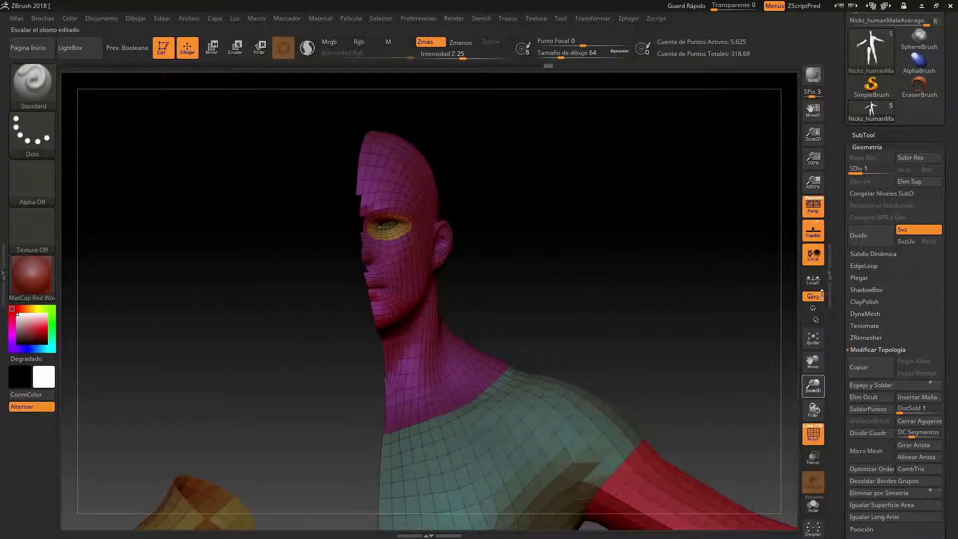
Lasso-hide the first wedges of the head's other half, undoing and then redoing one hide
left_click_drag(591, 238, 584, 240)
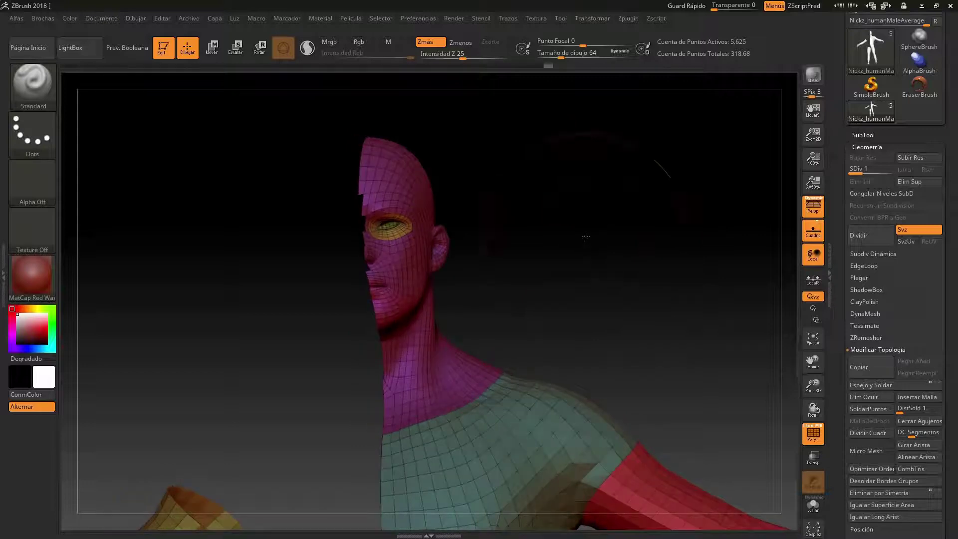
left_click_drag(620, 284, 620, 280)
mouse_move(566, 229)
left_mouse_down()
mouse_move(573, 237)
mouse_move(565, 227)
mouse_move(524, 224)
mouse_move(415, 357)
left_mouse_up()
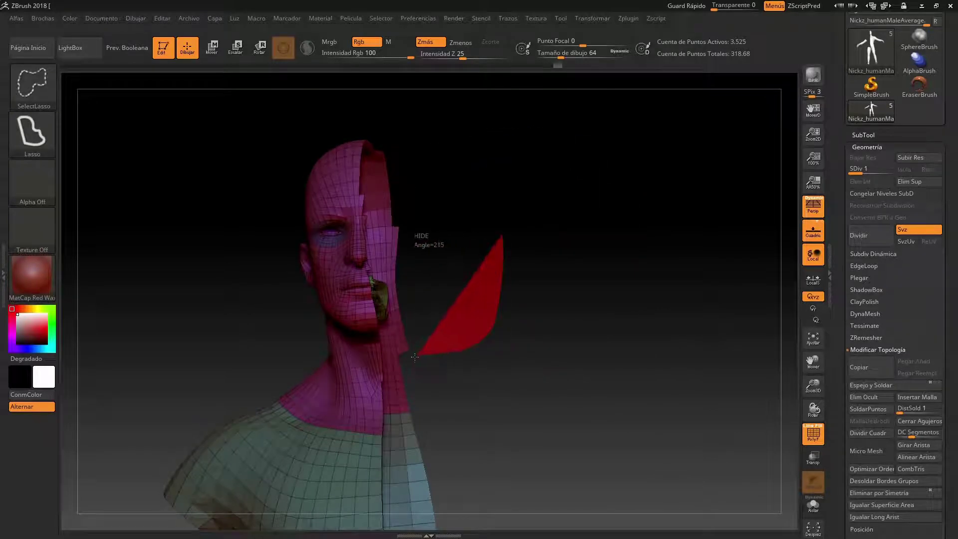
left_click_drag(405, 338, 394, 209, "ctrl+shift")
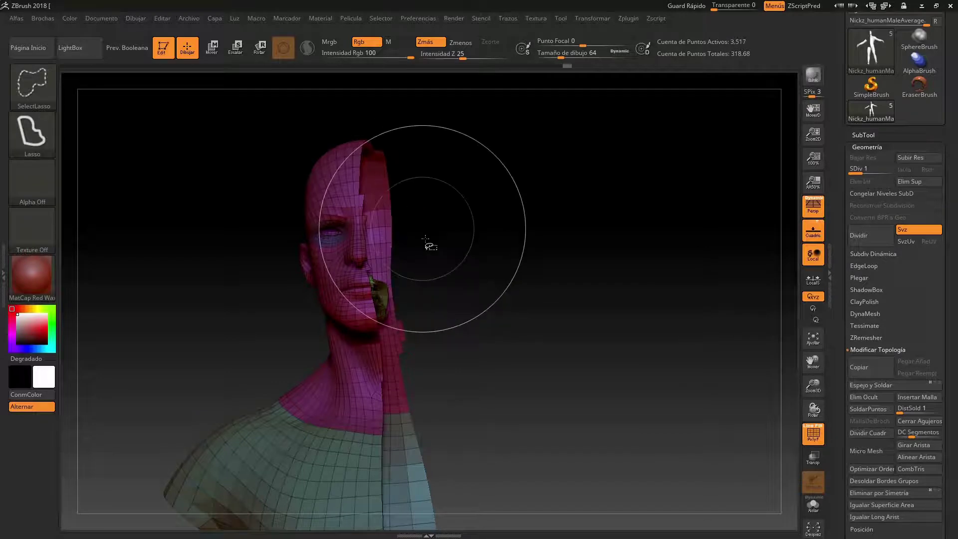
left_click_drag(421, 326, 407, 344, "ctrl+shift")
left_click_drag(405, 312, 407, 310, "ctrl+shift")
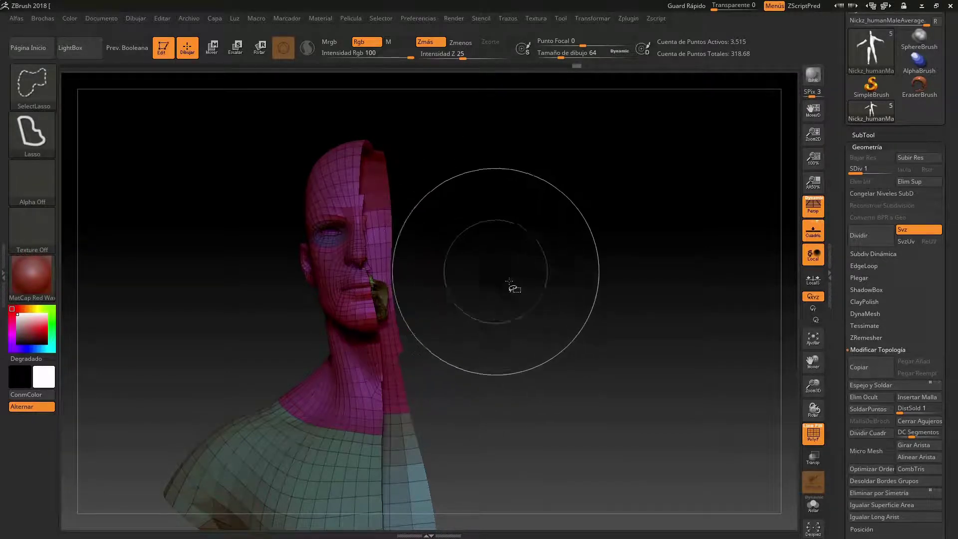
key("ctrl+z")
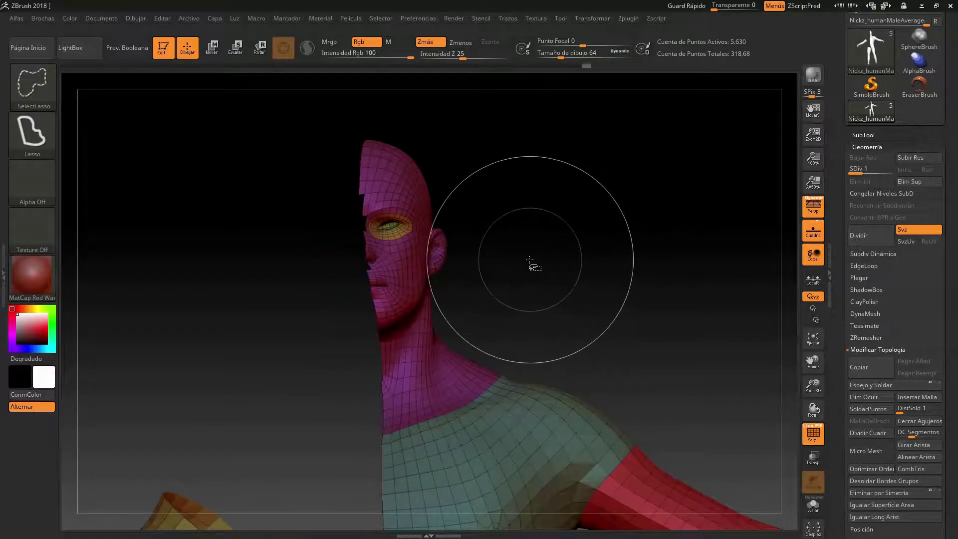
left_click_drag(557, 261, 534, 259)
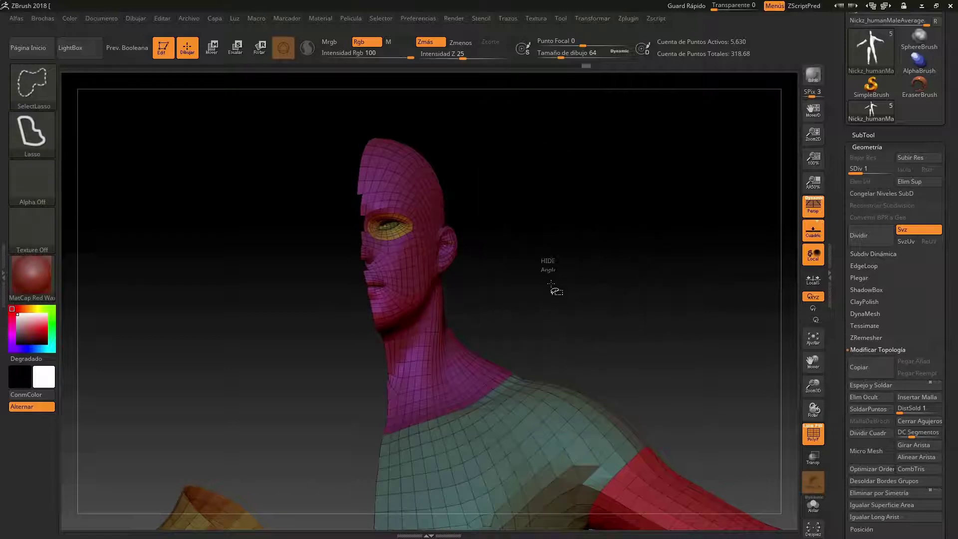
key("ctrl+shift+z")
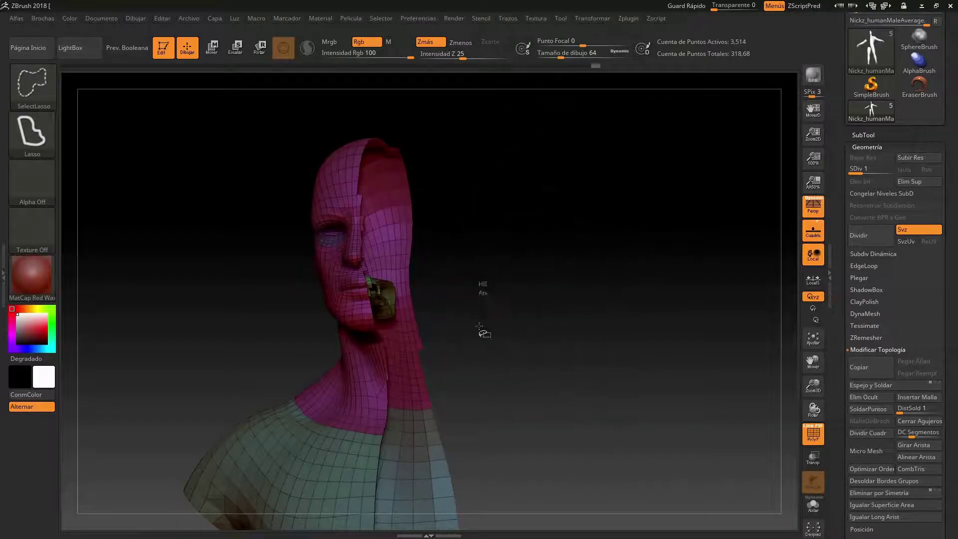
From a three-quarter view, hide another strip and sliver along the face's centre seam
left_click_drag(430, 357, 418, 348, "ctrl+alt+shift")
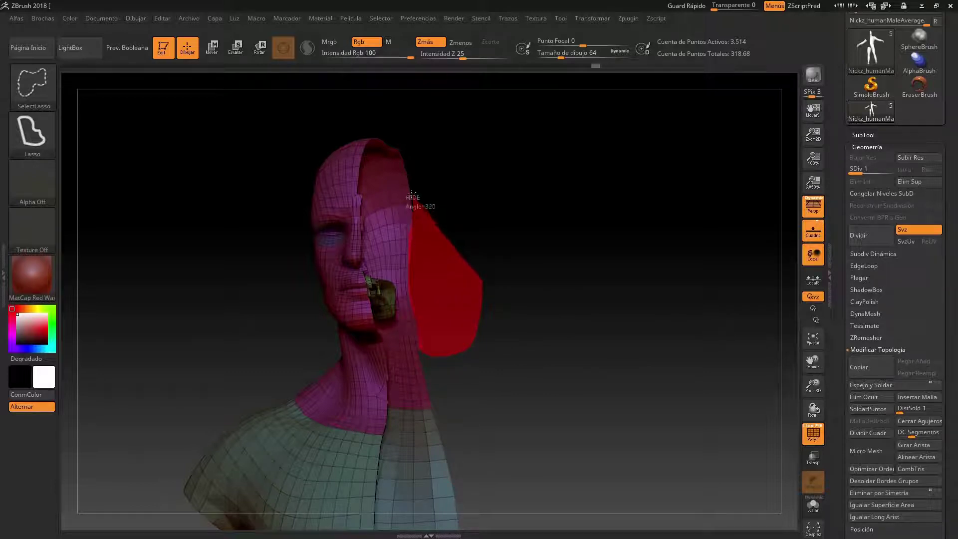
left_click_drag(397, 163, 399, 165, "ctrl+alt+shift")
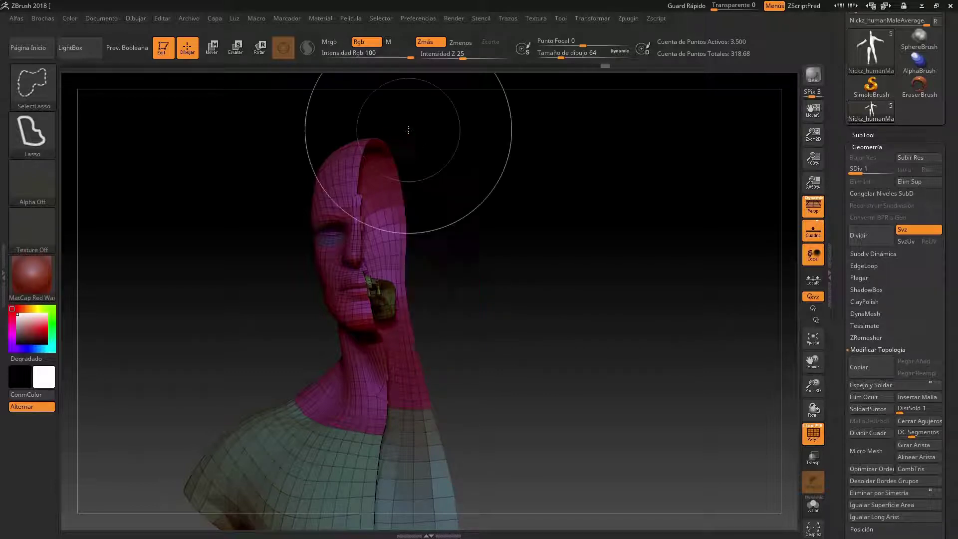
mouse_move(552, 278)
left_mouse_down()
mouse_move(584, 283)
mouse_move(541, 278)
left_mouse_up()
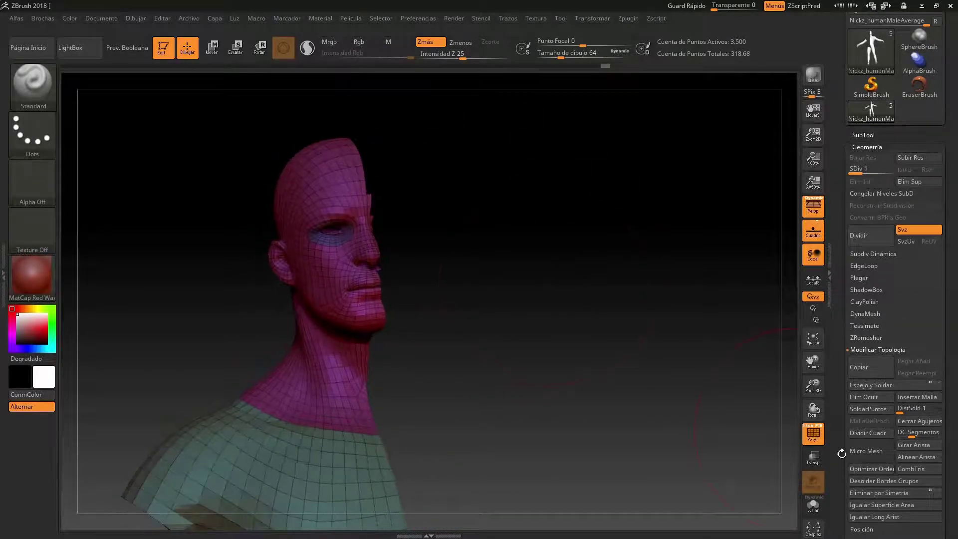
left_click_drag(812, 391, 814, 360)
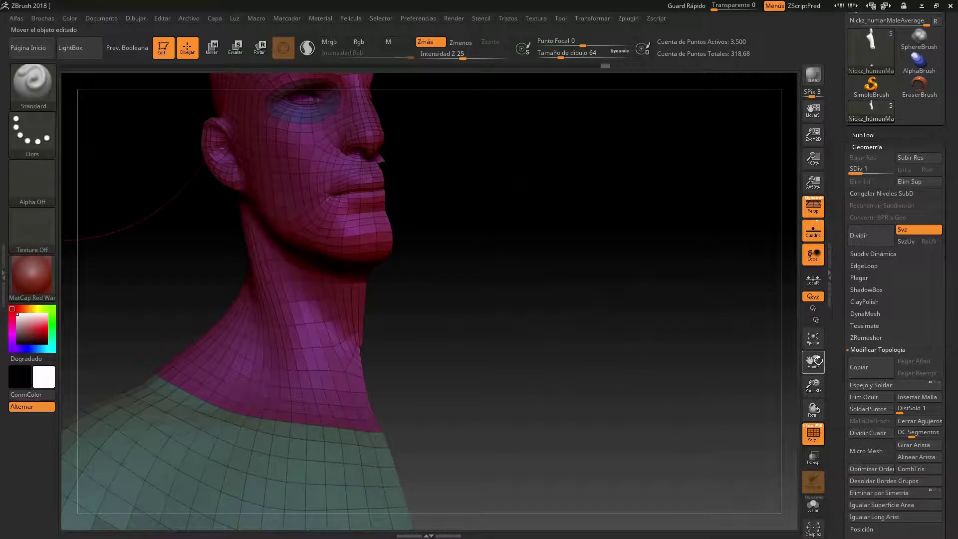
left_click_drag(825, 397, 821, 419)
left_click_drag(583, 292, 589, 319, "alt")
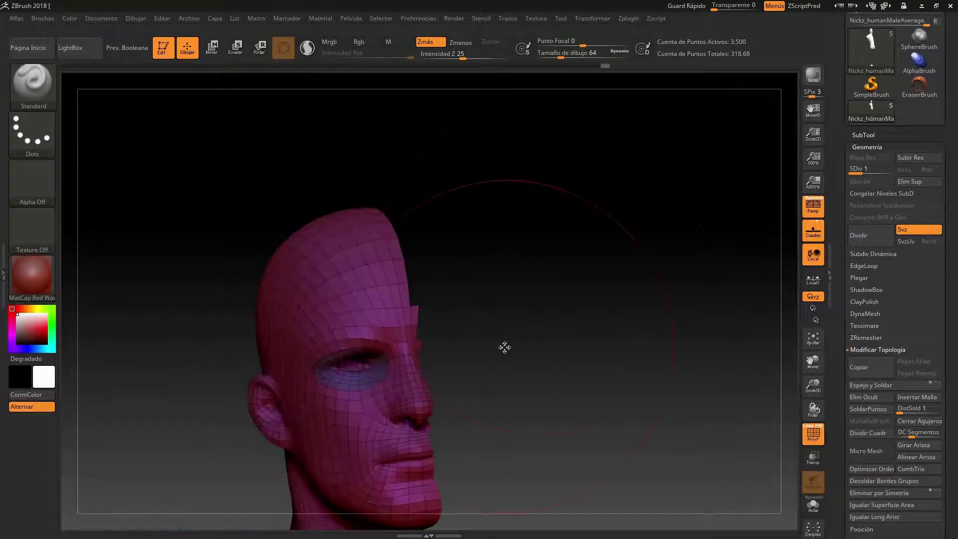
key("ctrl+shift")
left_click_drag(460, 299, 442, 309, "ctrl+shift")
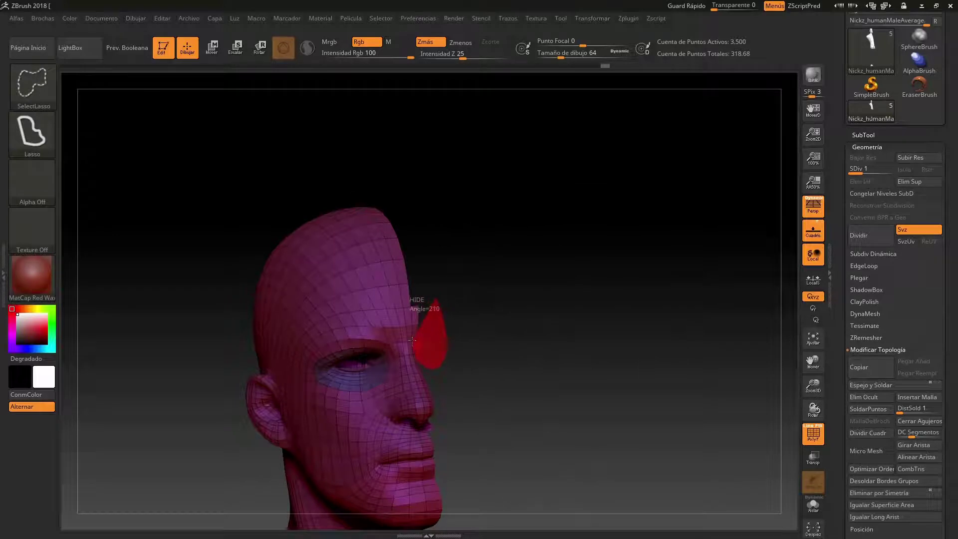
left_click_drag(418, 283, 421, 289, "ctrl+alt+shift")
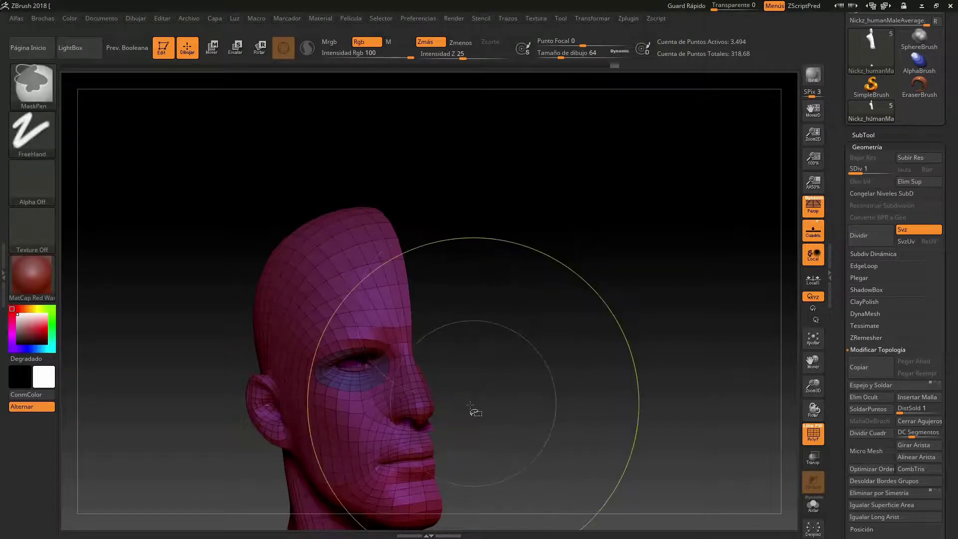
Hide the last slivers at the cut edge and beside the nose, leaving 3,468 active points
left_click_drag(475, 411, 459, 395)
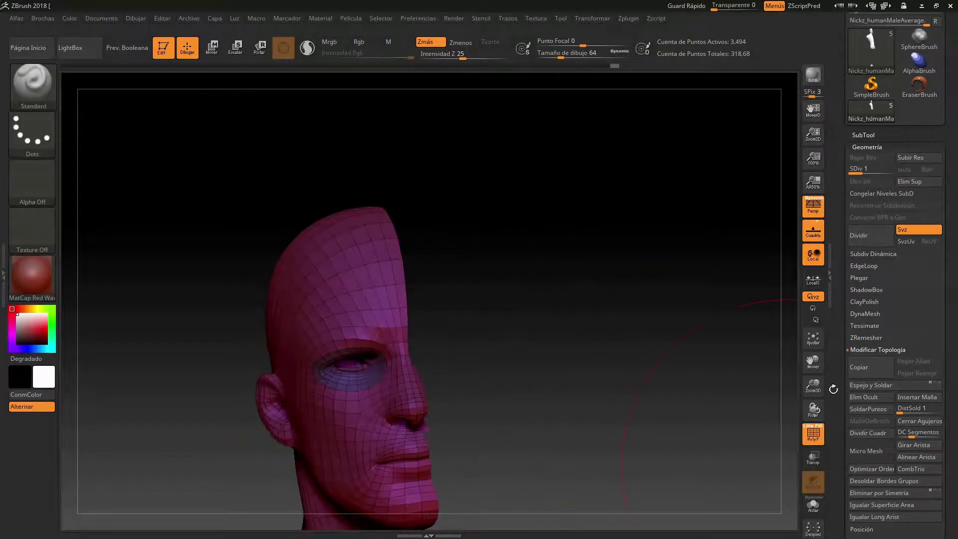
left_click_drag(815, 385, 814, 392)
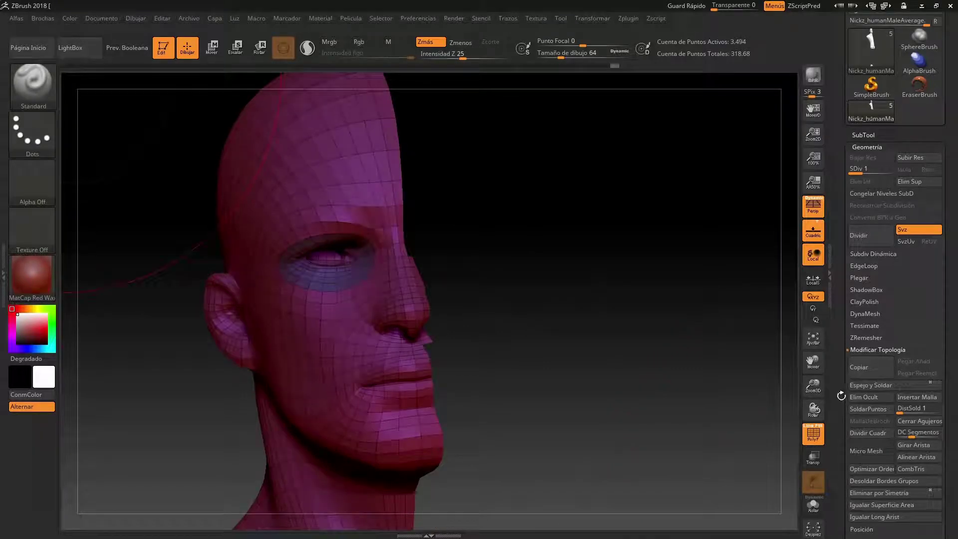
left_click_drag(813, 364, 694, 401)
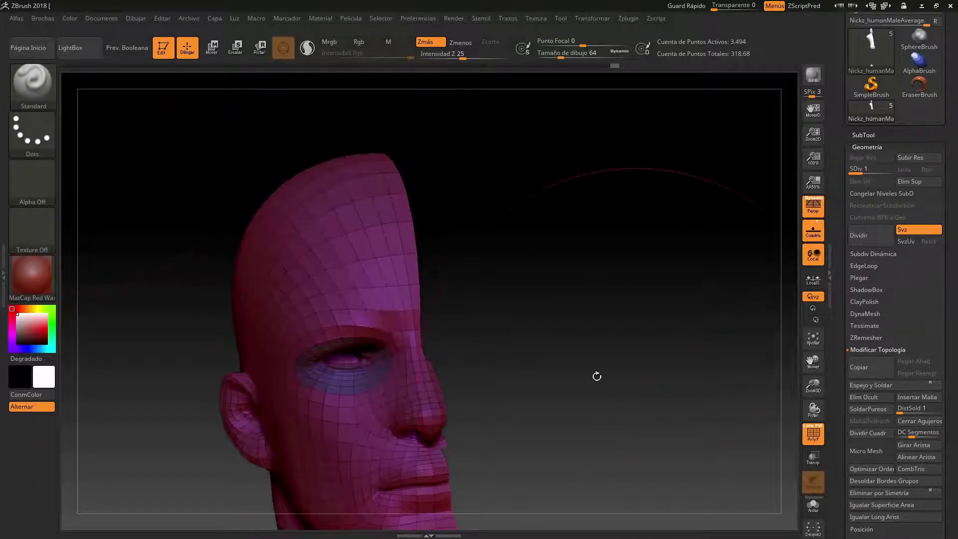
key("ctrl+shift")
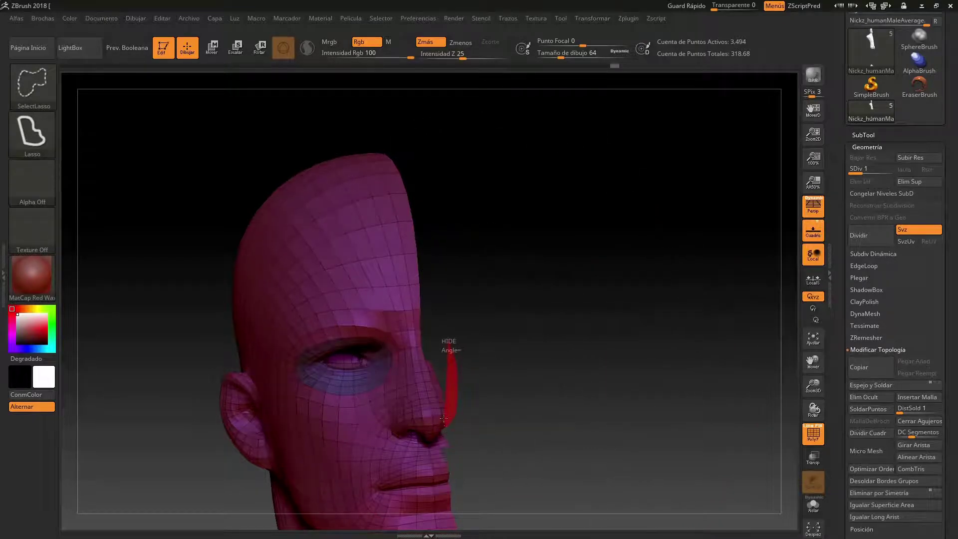
left_click_drag(429, 355, 452, 367, "ctrl+shift")
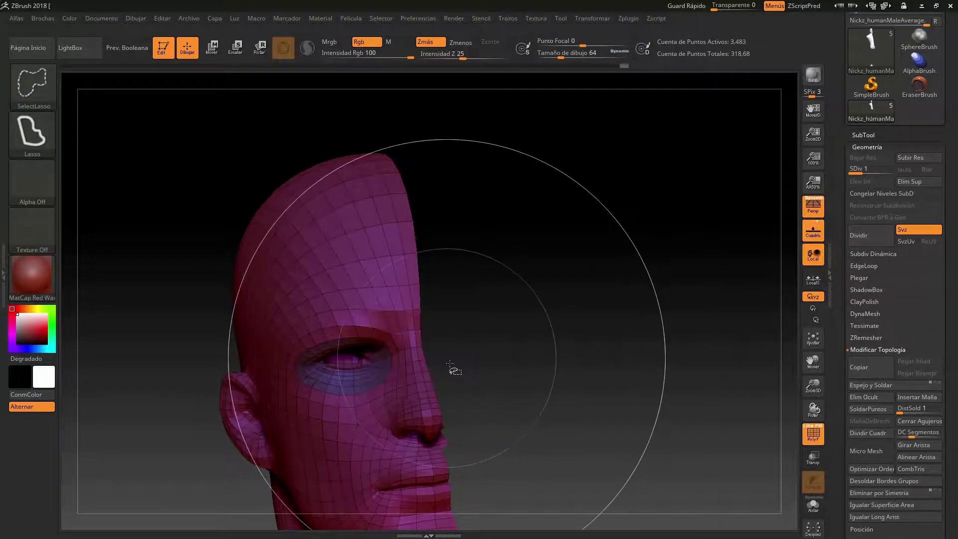
mouse_move(513, 435)
left_mouse_down()
mouse_move(509, 405)
mouse_move(471, 423)
left_mouse_up()
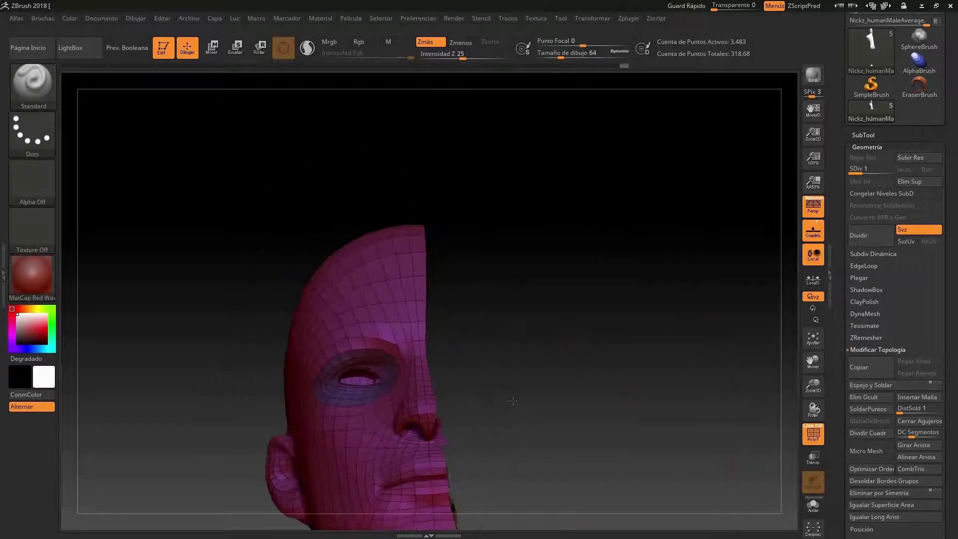
key("ctrl+shift")
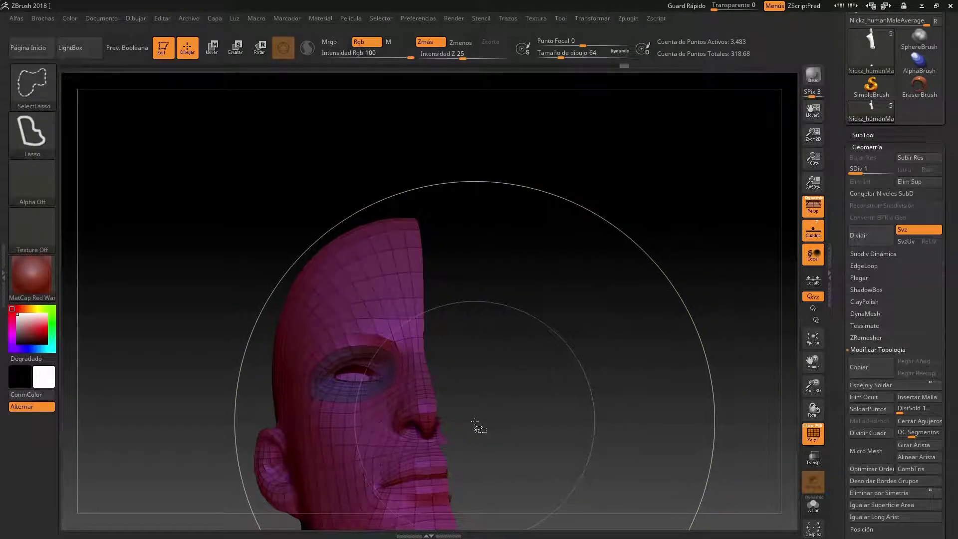
left_click_drag(455, 421, 449, 443, "ctrl+shift")
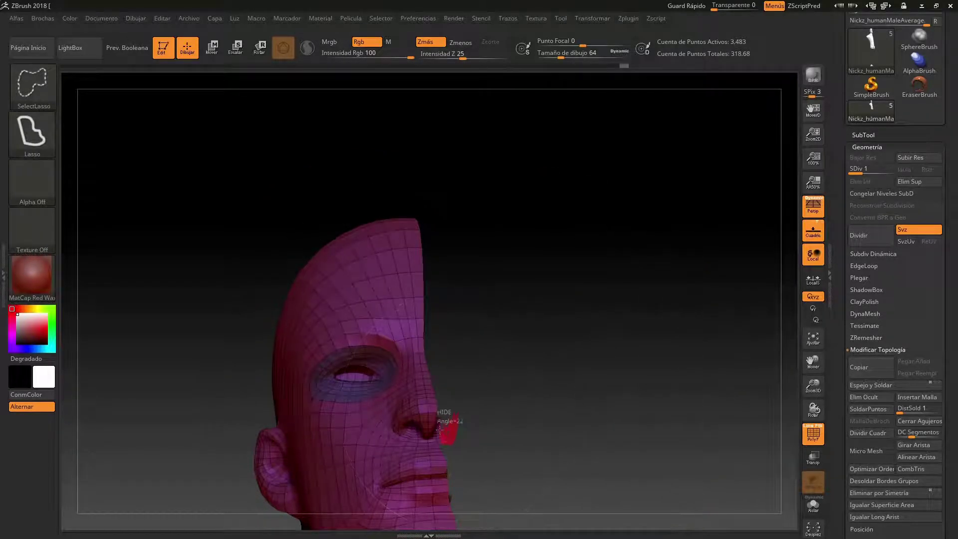
left_click_drag(448, 402, 452, 434, "ctrl+shift")
mouse_move(533, 428)
left_mouse_down()
mouse_move(425, 436)
mouse_move(525, 458)
left_mouse_up()
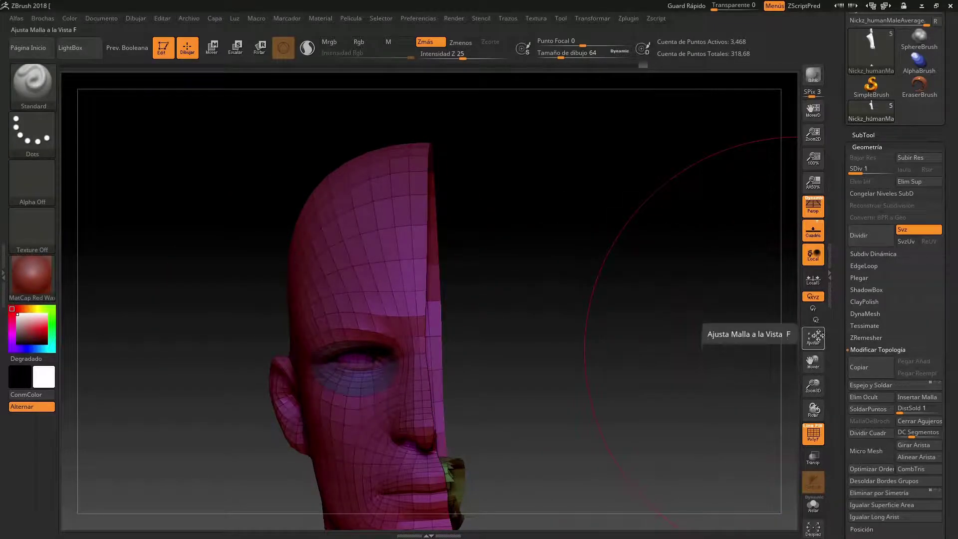
Lasso-hide the stray bit near the ear and mouth, then frame the whole half-body model
left_click_drag(814, 363, 825, 332)
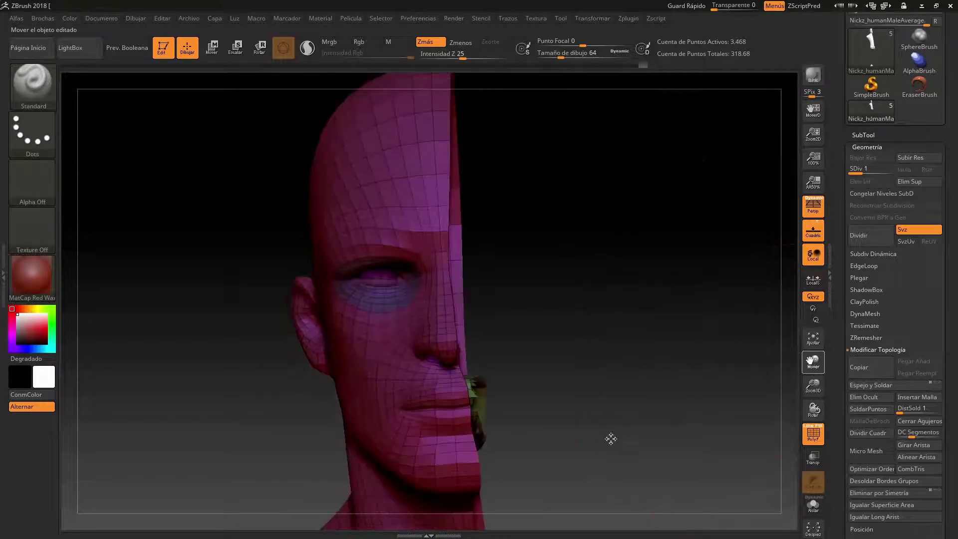
mouse_move(543, 401)
left_mouse_down()
mouse_move(483, 430)
mouse_move(590, 453)
mouse_move(474, 433)
mouse_move(510, 363)
mouse_move(562, 451)
left_mouse_up()
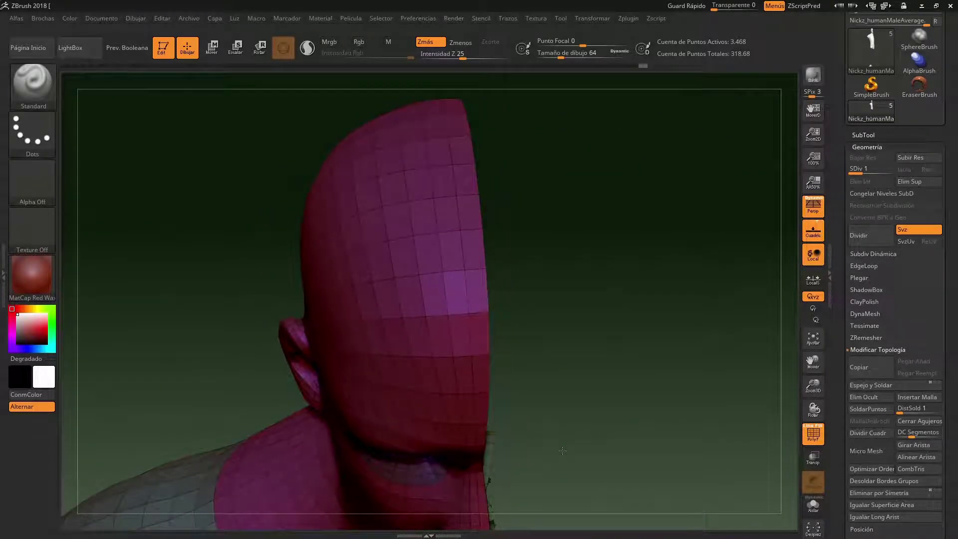
key("ctrl+shift")
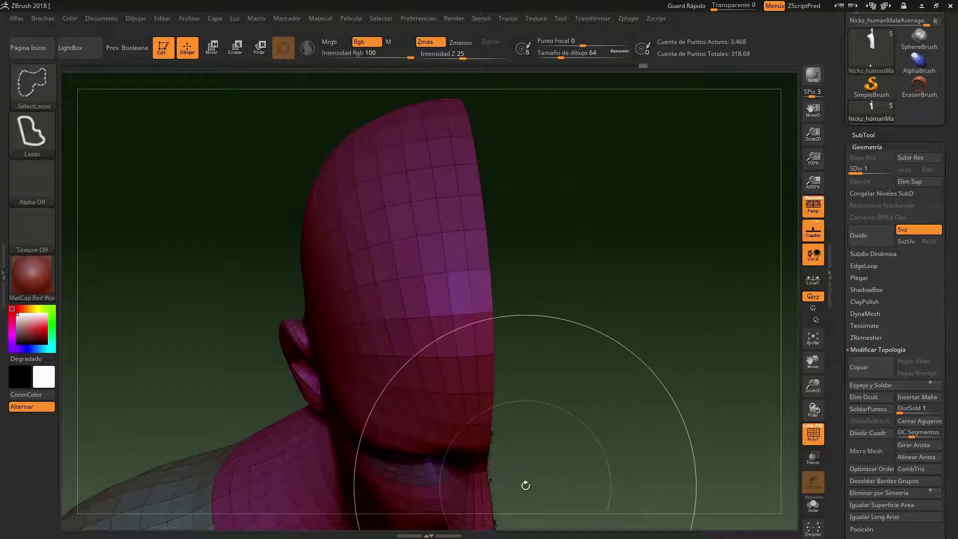
mouse_move(512, 479)
left_mouse_down("ctrl+alt+shift")
mouse_move(492, 516)
mouse_move(449, 417)
left_mouse_up("ctrl+alt+shift")
mouse_move(572, 453)
left_mouse_down()
mouse_move(566, 439)
mouse_move(587, 391)
mouse_move(657, 453)
left_mouse_up()
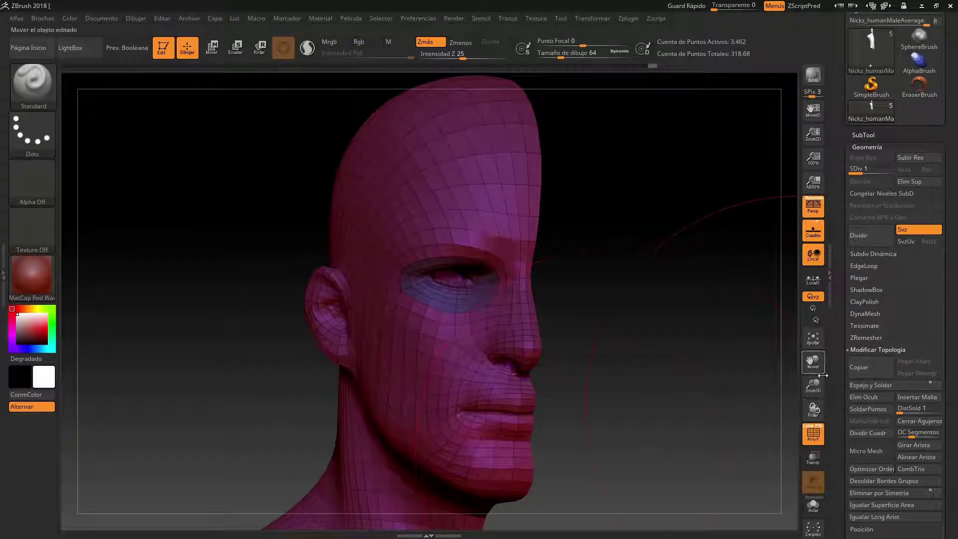
left_click_drag(822, 388, 821, 396)
left_click(812, 339)
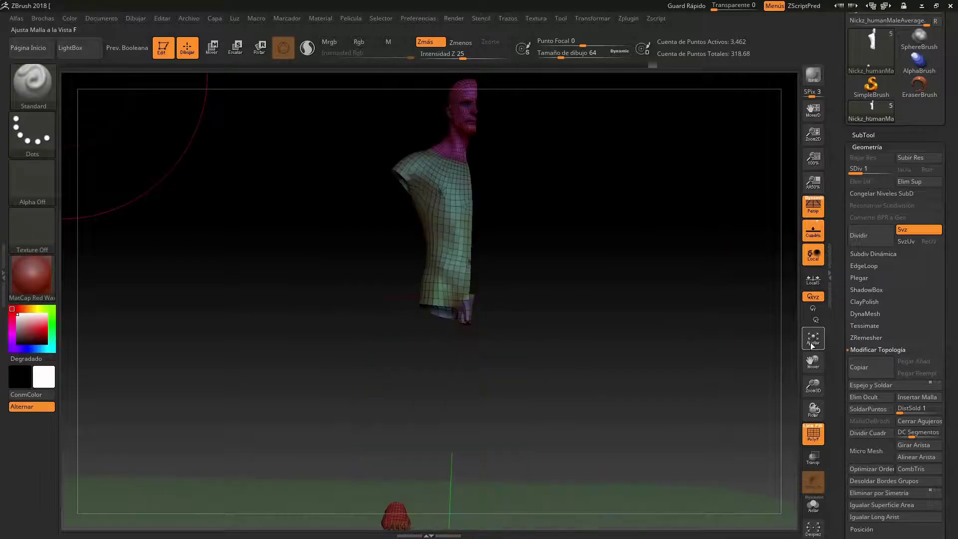
Zoom into the torso and lasso-hide the small leftover piece at its bottom edge
left_click_drag(545, 361, 516, 360)
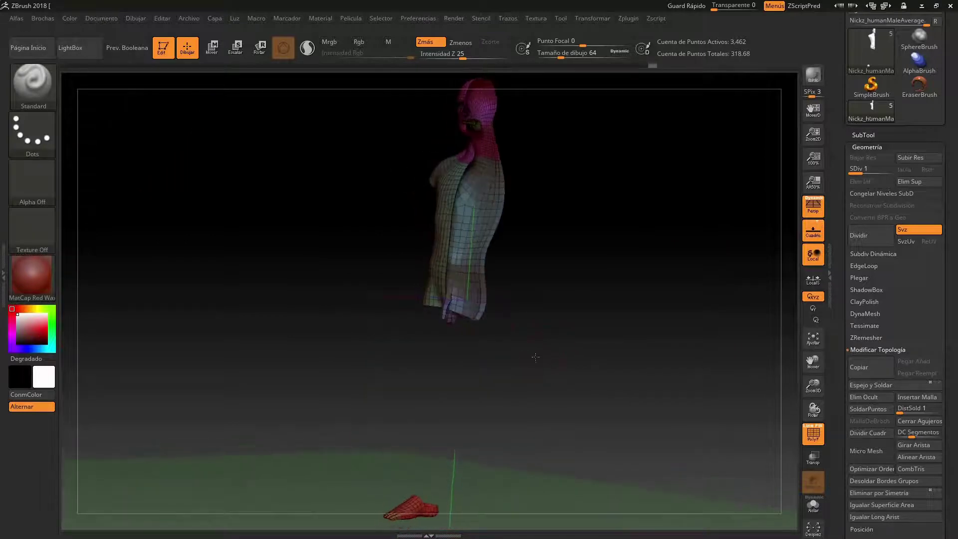
left_click_drag(813, 386, 830, 447)
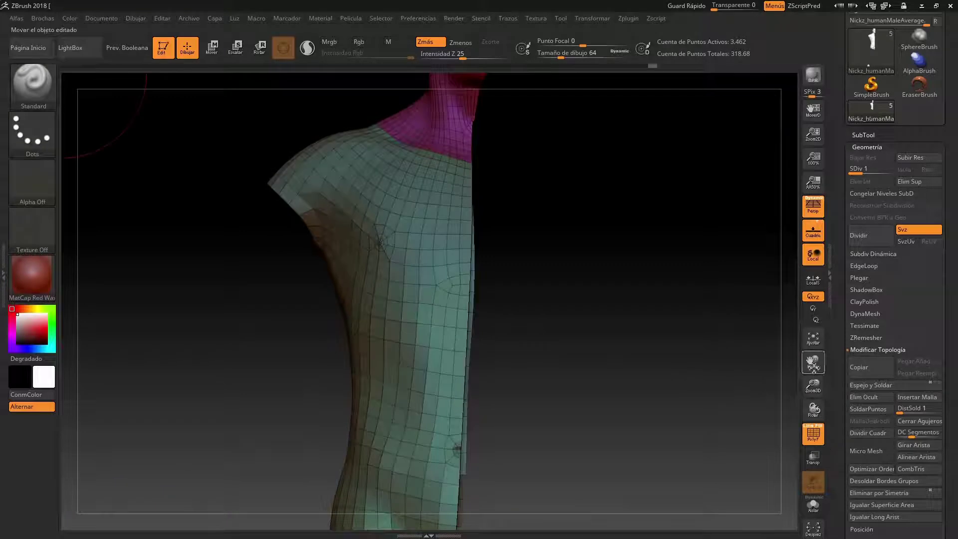
left_click_drag(813, 366, 663, 398)
key("ctrl+shift")
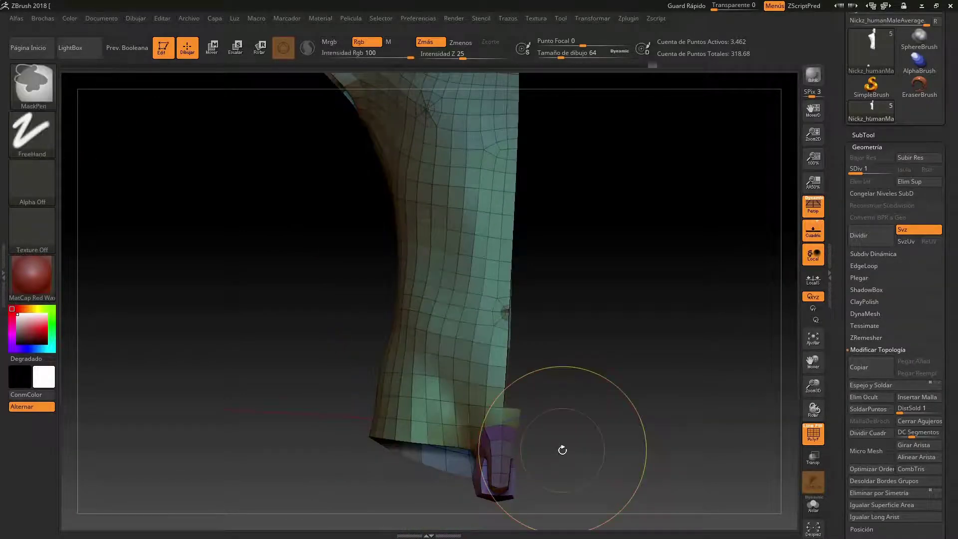
left_click_drag(556, 393, 567, 454, "ctrl+shift")
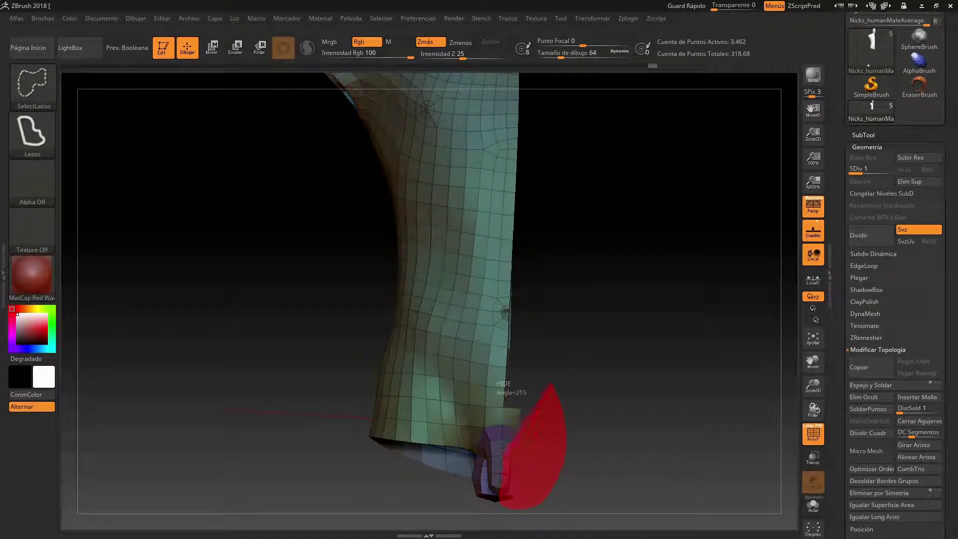
left_click_drag(512, 402, 504, 399, "ctrl+shift")
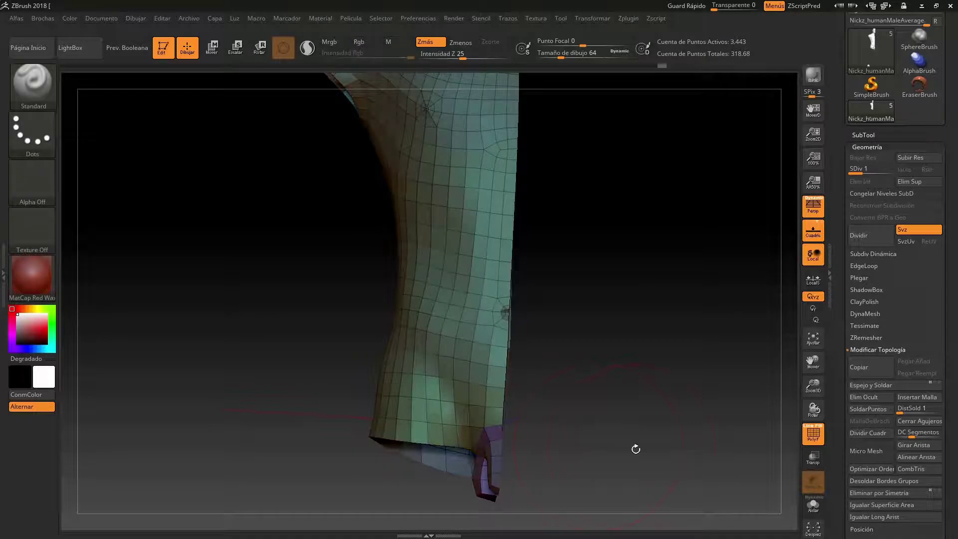
mouse_move(621, 447)
left_mouse_down()
mouse_move(589, 457)
mouse_move(611, 418)
mouse_move(664, 429)
mouse_move(620, 407)
mouse_move(623, 396)
left_mouse_up()
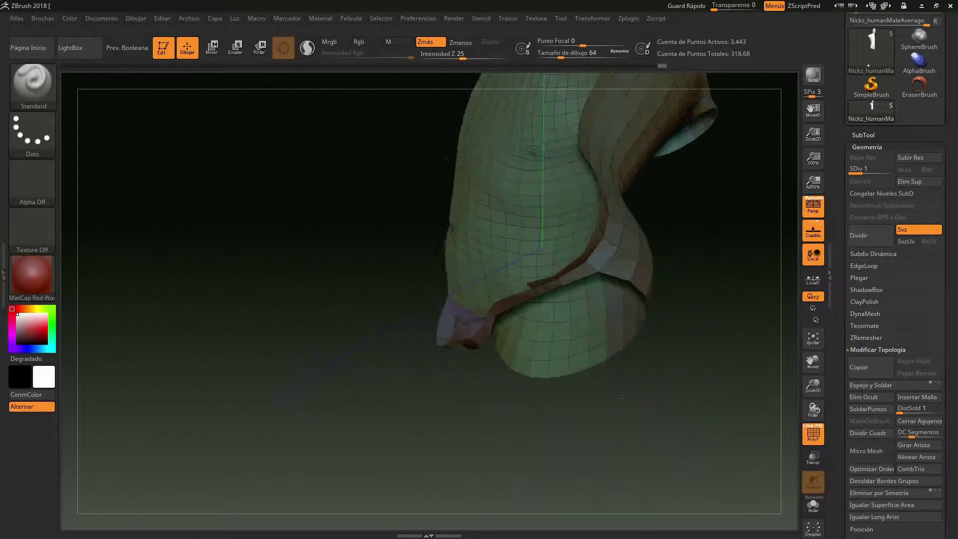
left_click_drag(519, 430, 505, 424)
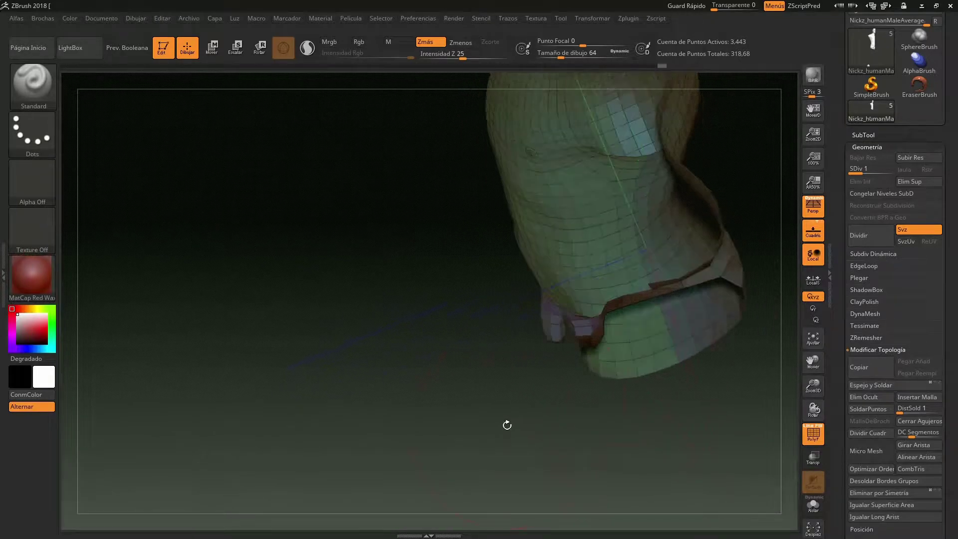
Unhide all hidden parts so the legs, feet and arms reappear, then orbit to inspect
key("ctrl+shift")
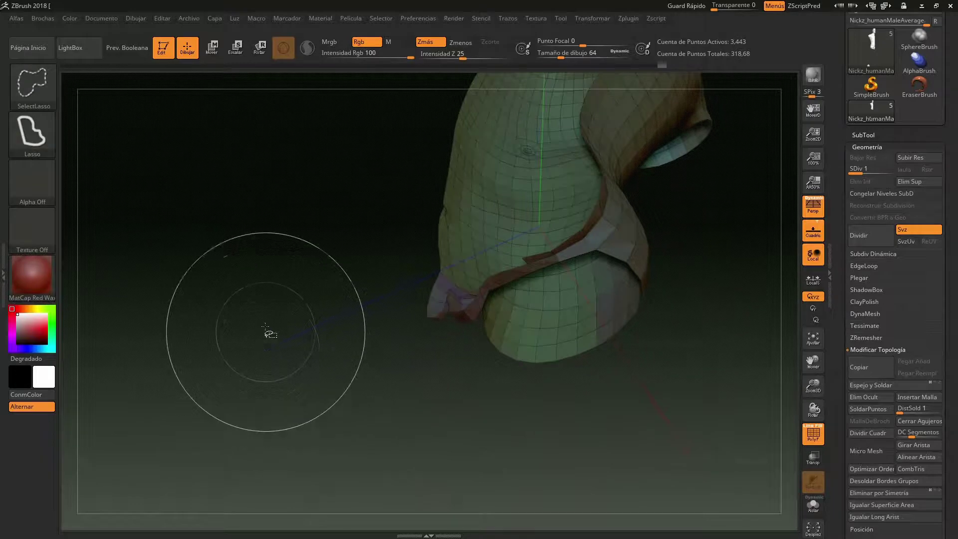
left_click(267, 347, "ctrl+shift")
mouse_move(670, 329)
left_mouse_down()
mouse_move(635, 325)
mouse_move(706, 346)
mouse_move(769, 331)
mouse_move(768, 297)
left_mouse_up()
left_click_drag(758, 293, 727, 306)
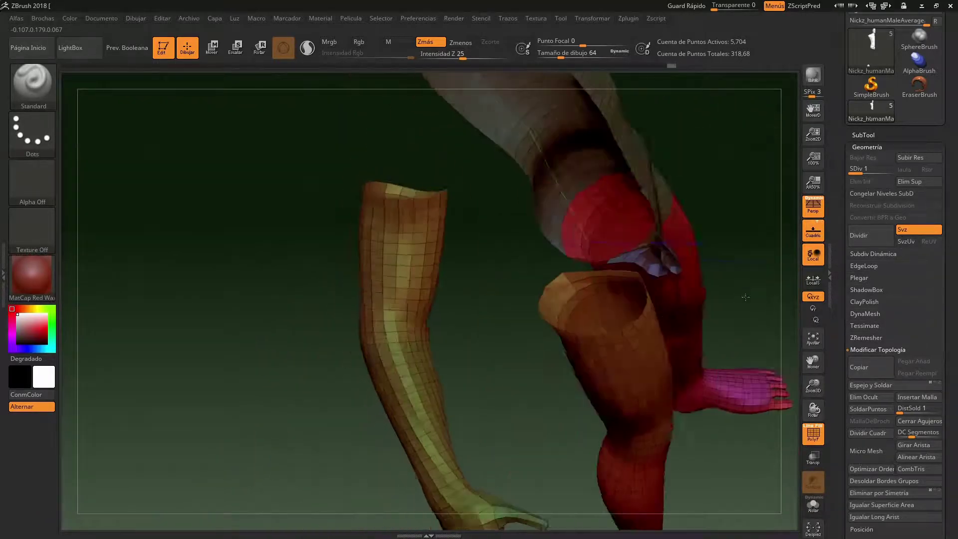
key("ctrl+shift")
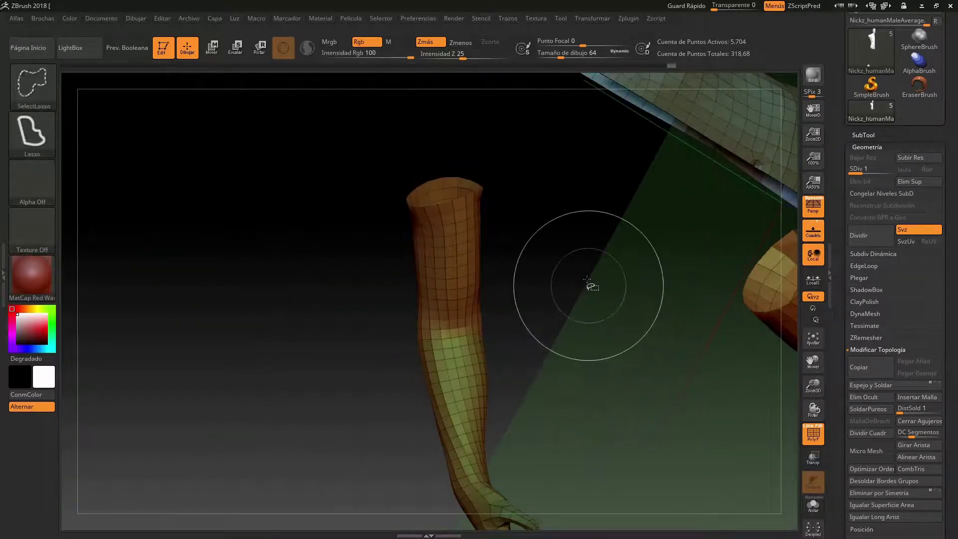
left_click(581, 265, "ctrl+shift")
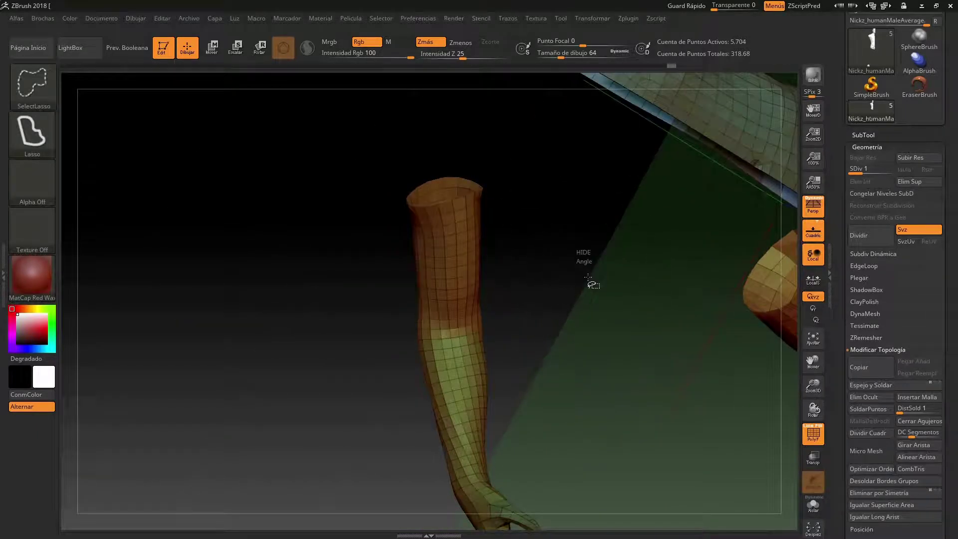
mouse_move(627, 369)
left_mouse_down()
mouse_move(620, 325)
mouse_move(689, 355)
left_mouse_up()
mouse_move(813, 388)
left_mouse_down()
mouse_move(813, 366)
mouse_move(744, 407)
left_mouse_up()
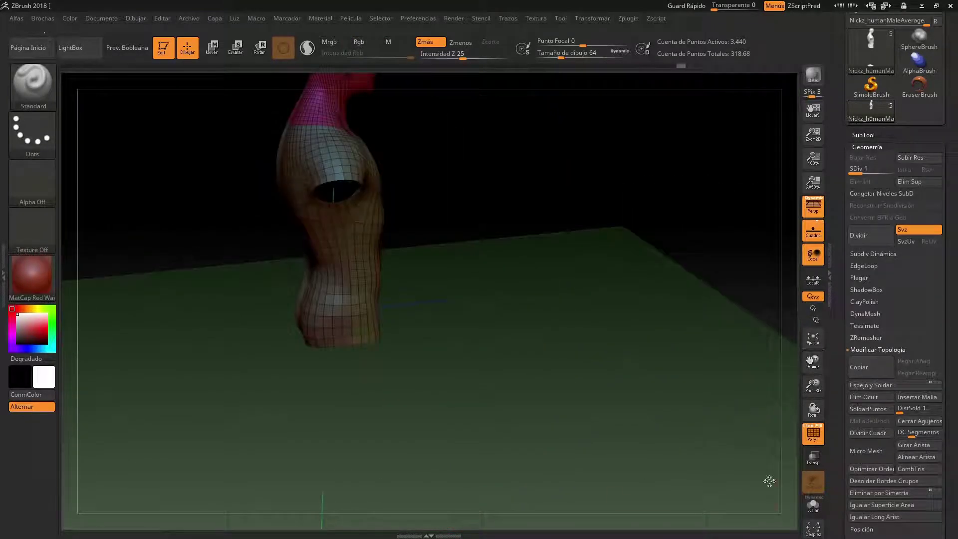
left_click_drag(819, 412, 574, 335)
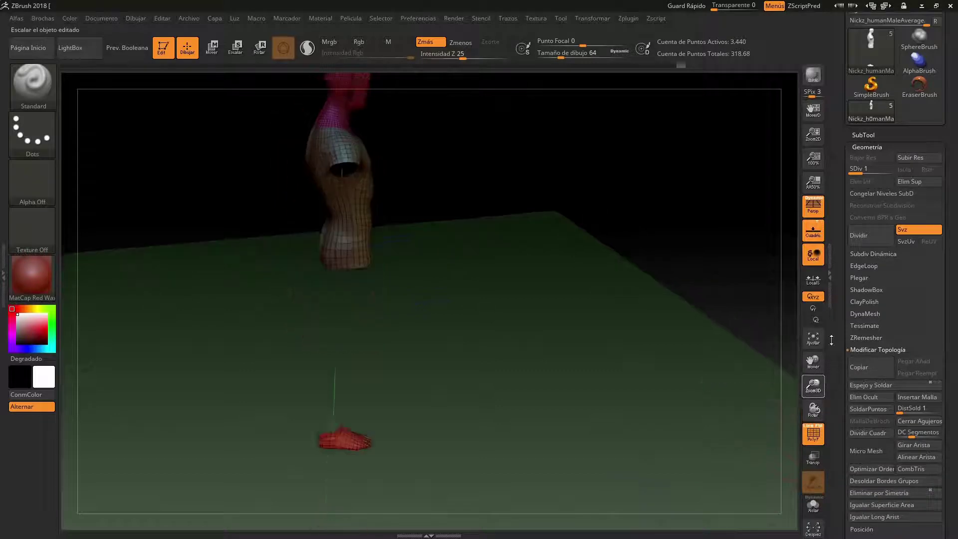
mouse_move(510, 334)
left_mouse_down()
mouse_move(445, 312)
mouse_move(509, 295)
mouse_move(529, 327)
left_mouse_up()
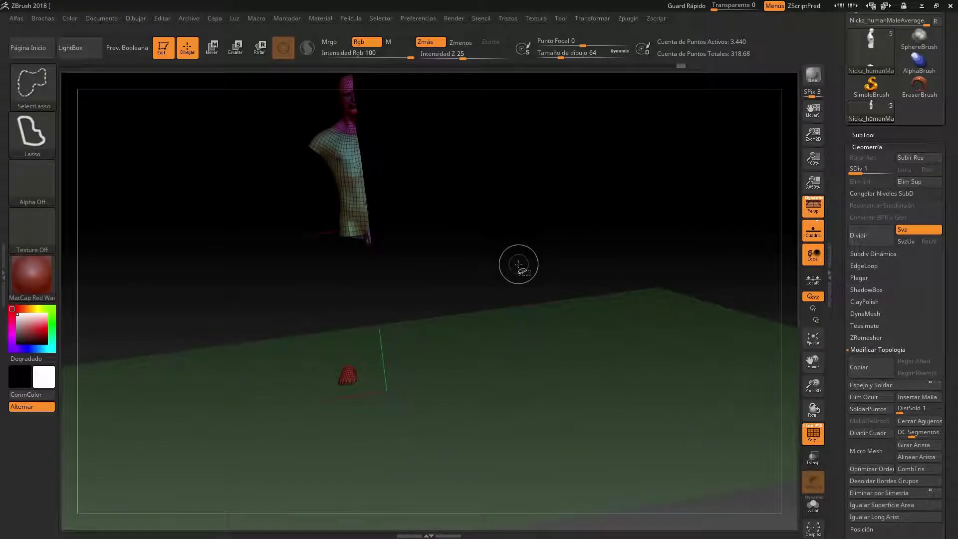
left_click(538, 289, "ctrl+shift")
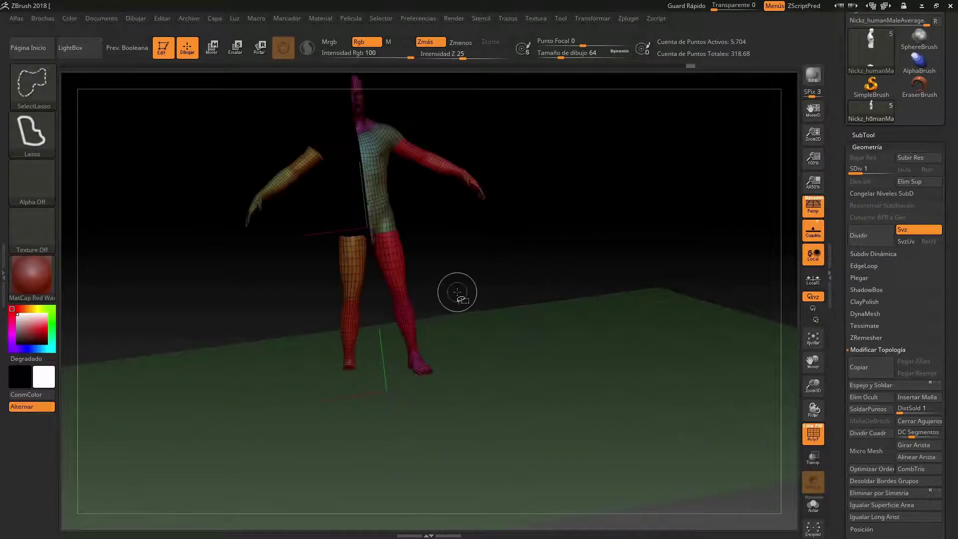
Hide the detached leg and arm polygroups, then invert which half of the body is visible
left_click(350, 269, "ctrl+alt+shift")
left_click(347, 310, "ctrl+alt+shift")
left_click(278, 172, "ctrl+alt+shift")
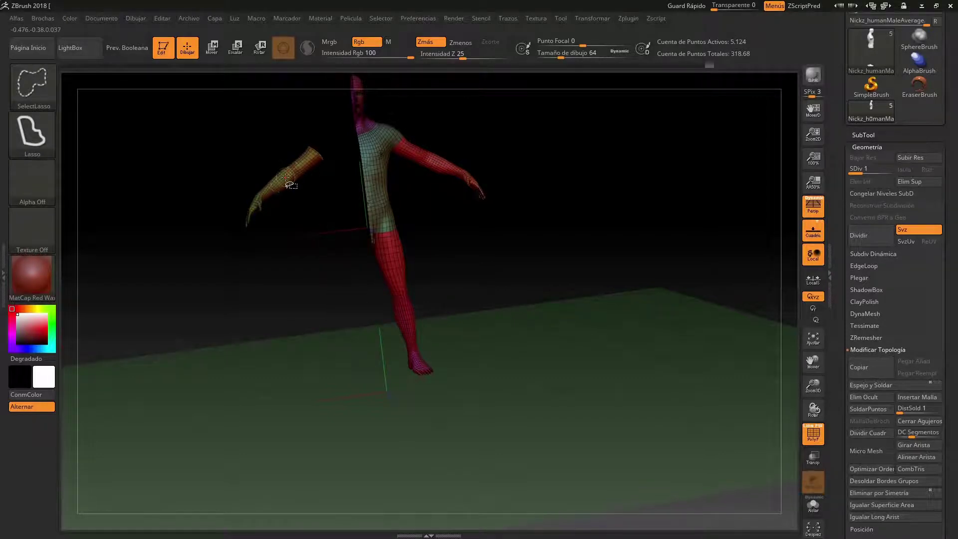
left_click(254, 205, "ctrl+alt+shift")
left_click_drag(238, 263, 325, 137, "ctrl+alt+shift")
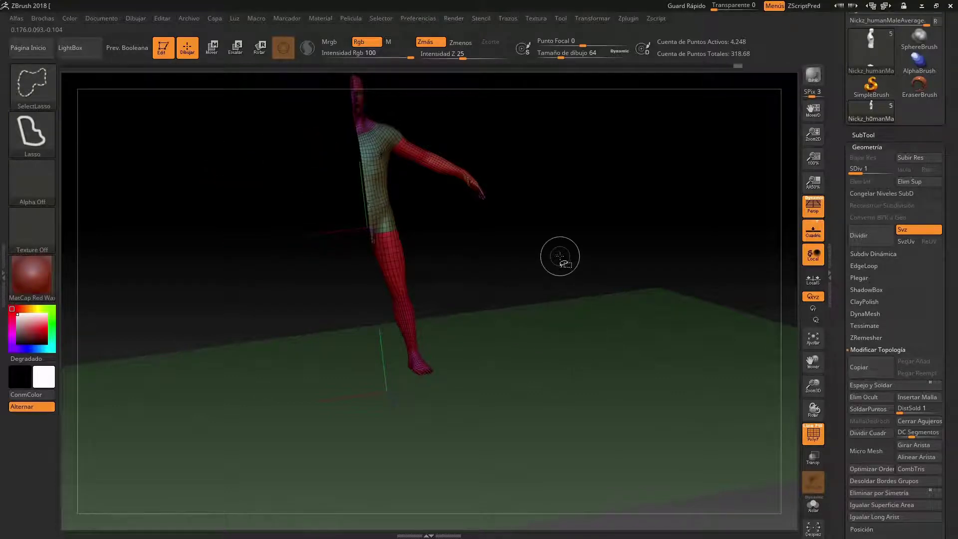
left_click_drag(575, 280, 573, 274, "ctrl+shift")
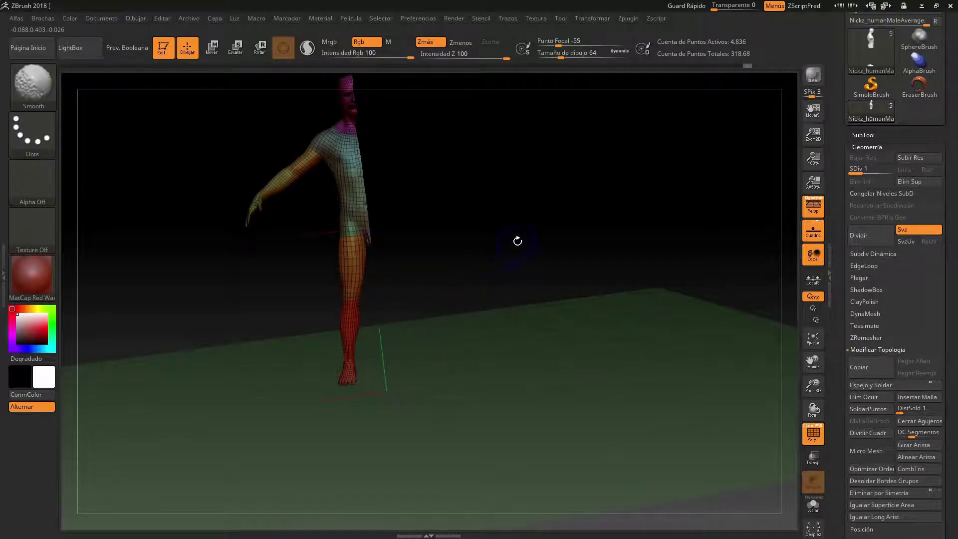
Swap the visible half, mask the whole model, and unhide everything to show the full figure
left_click_drag(517, 244, 517, 260, "shift")
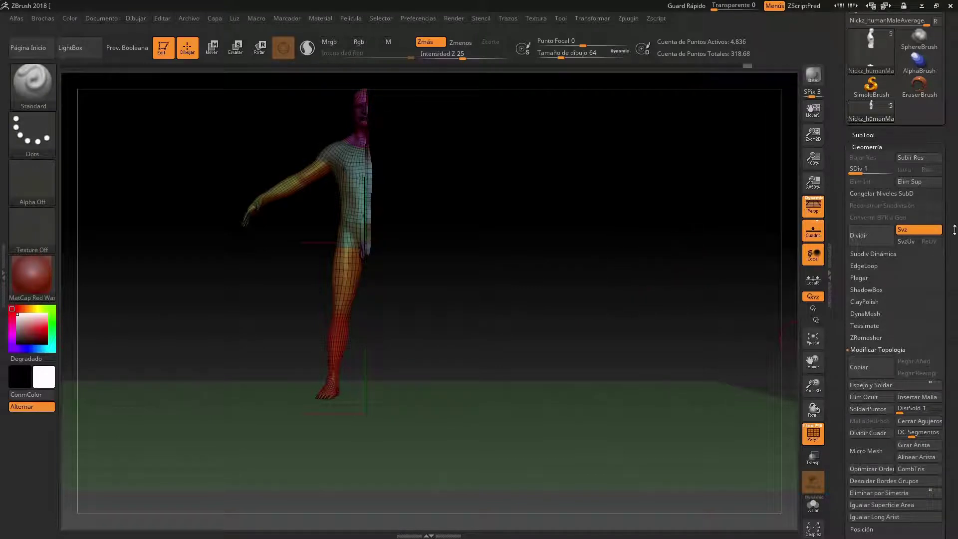
scroll(954, 236, "down", 2)
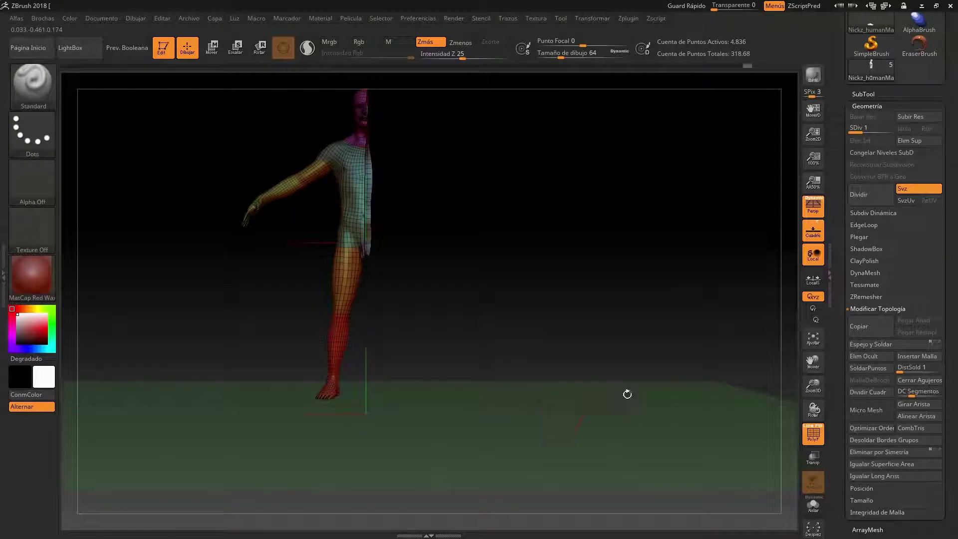
scroll(953, 344, "down", 4)
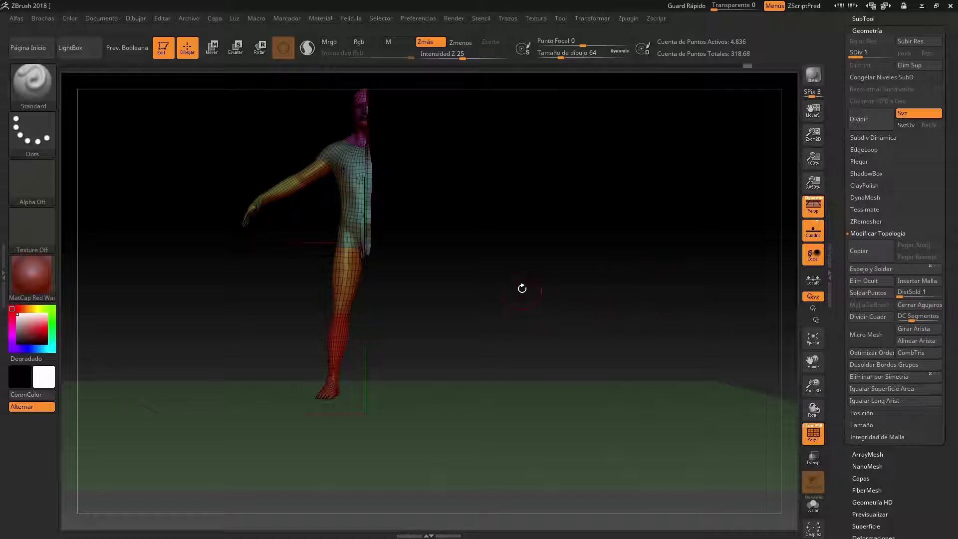
key("ctrl+shift")
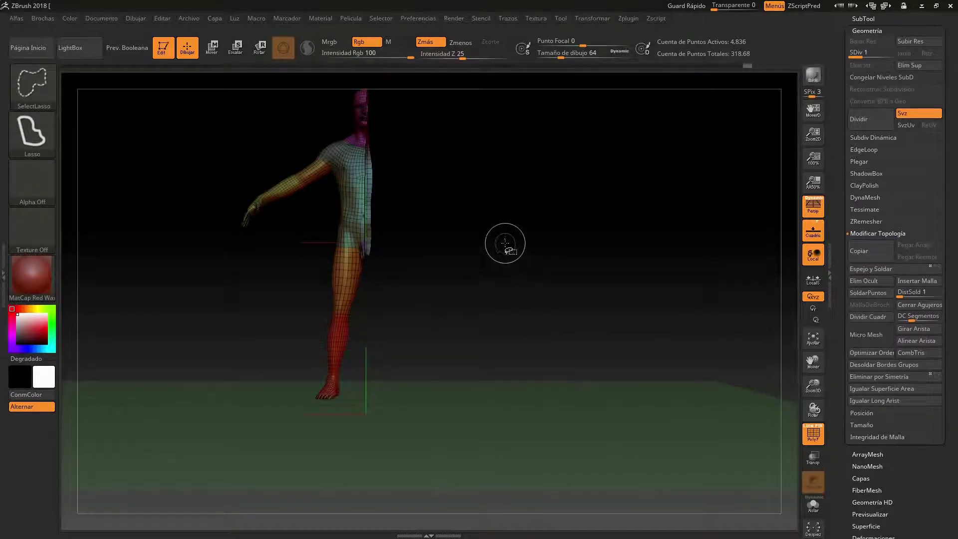
left_click(506, 245, "ctrl+shift")
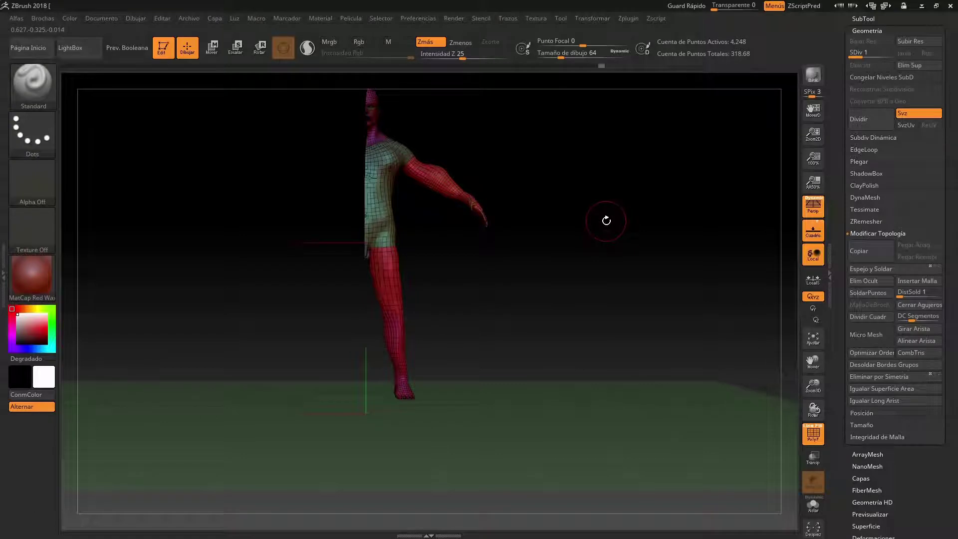
key("ctrl")
left_click(566, 264, "ctrl")
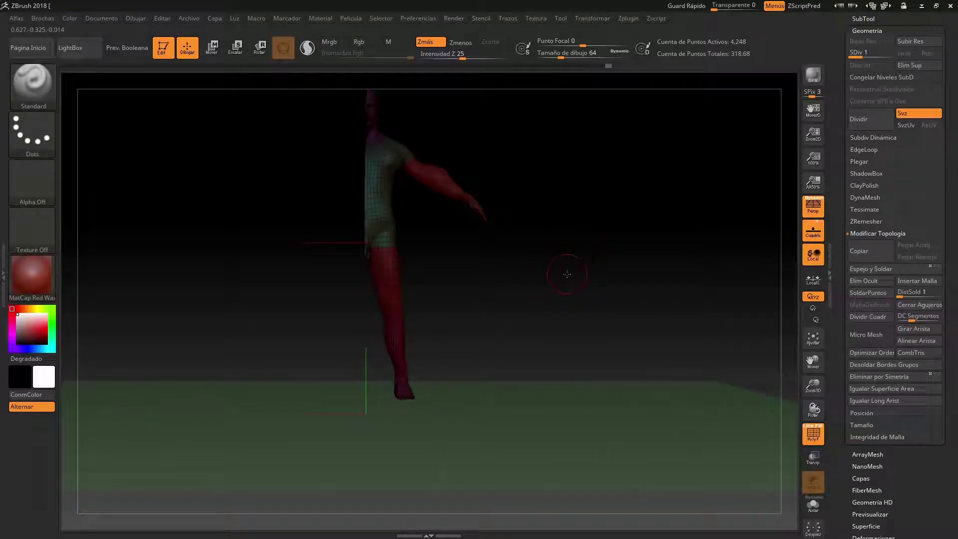
left_click(569, 274, "ctrl+shift")
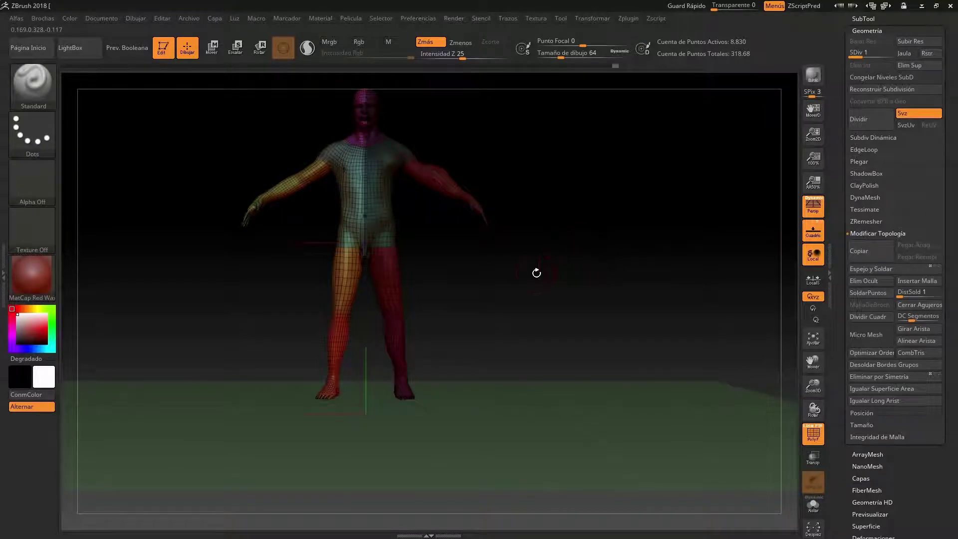
Scrub the Undo History slider back to state 78, where only the red half-body shows
key("ctrl")
key("ctrl+shift")
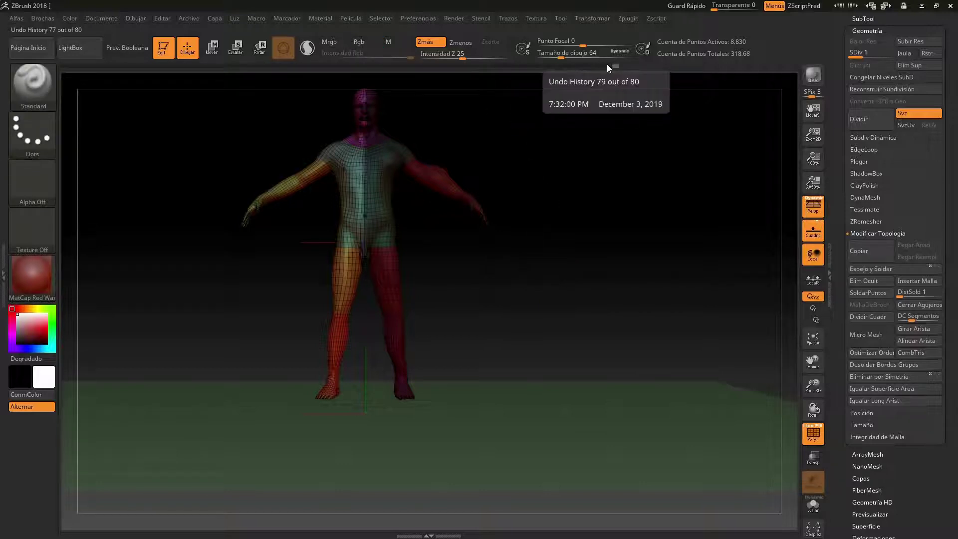
left_click(607, 64)
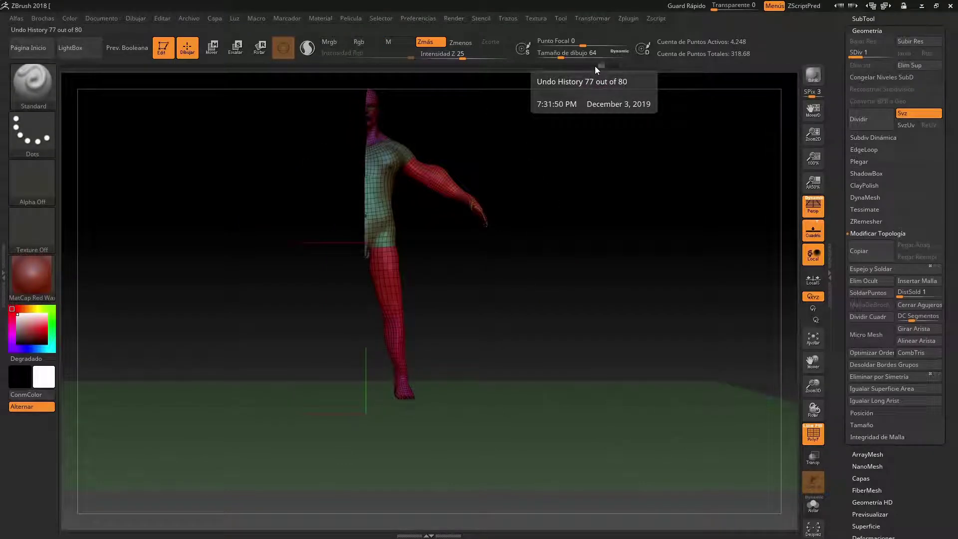
left_click(593, 65)
left_click_drag(593, 65, 603, 64)
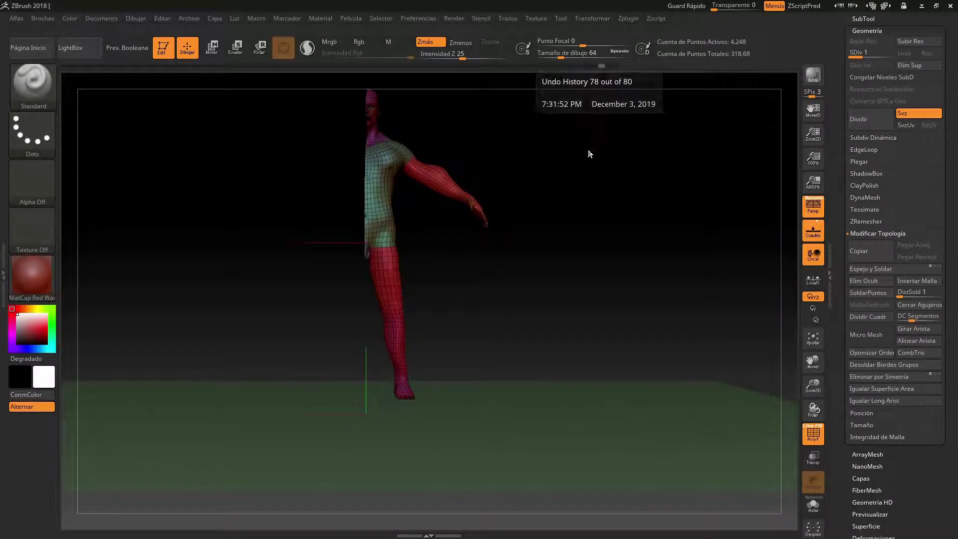
left_click_drag(584, 217, 581, 214)
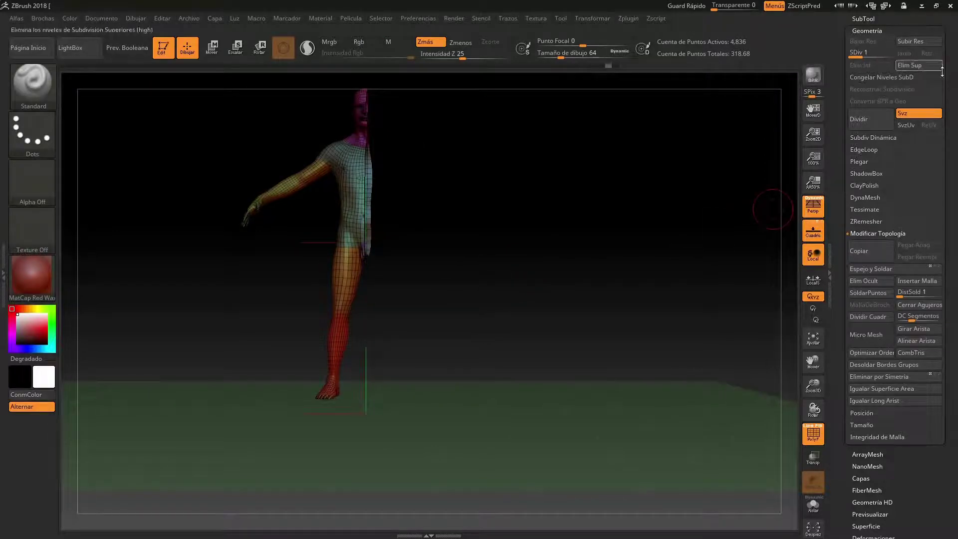
Duplicate the body subtool in the SubTool list and reselect the original
scroll(956, 139, "up", 3)
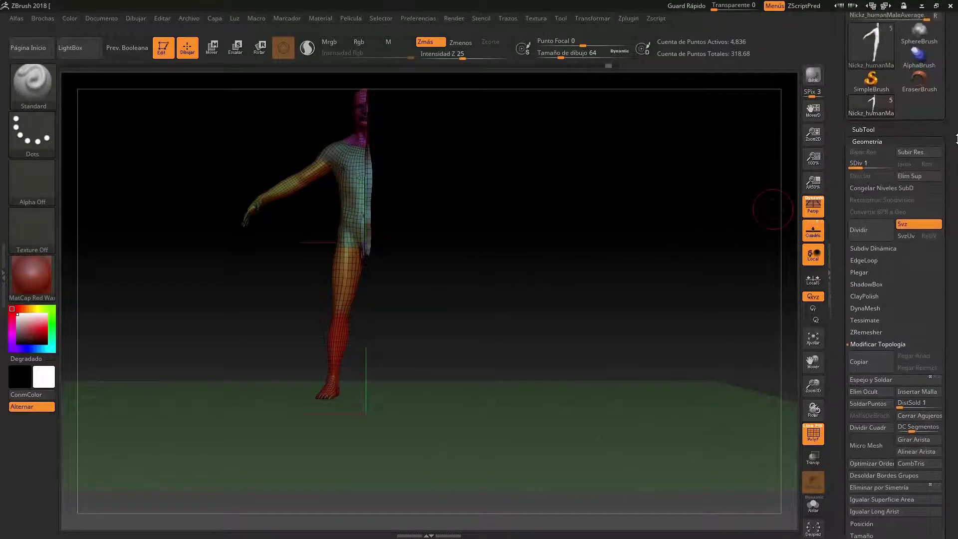
left_click(867, 129)
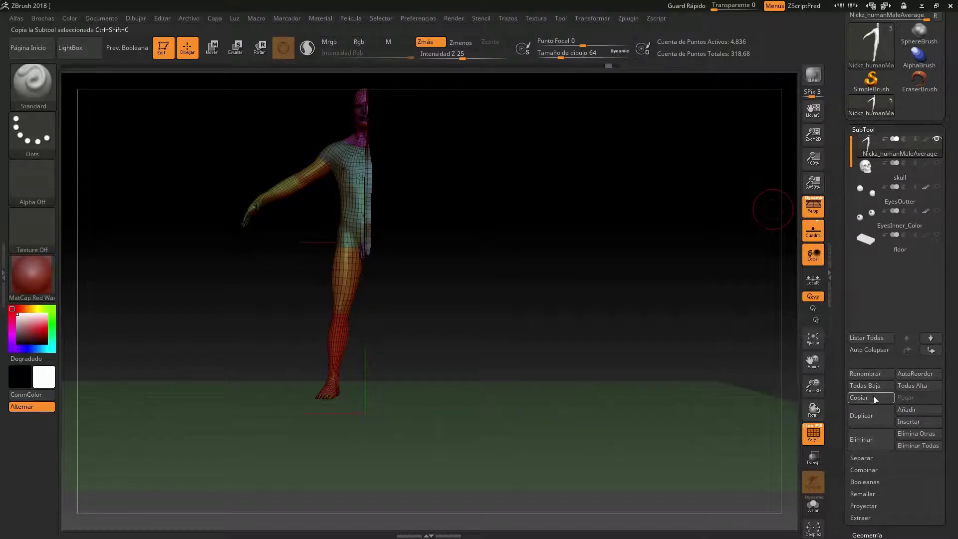
left_click(870, 415)
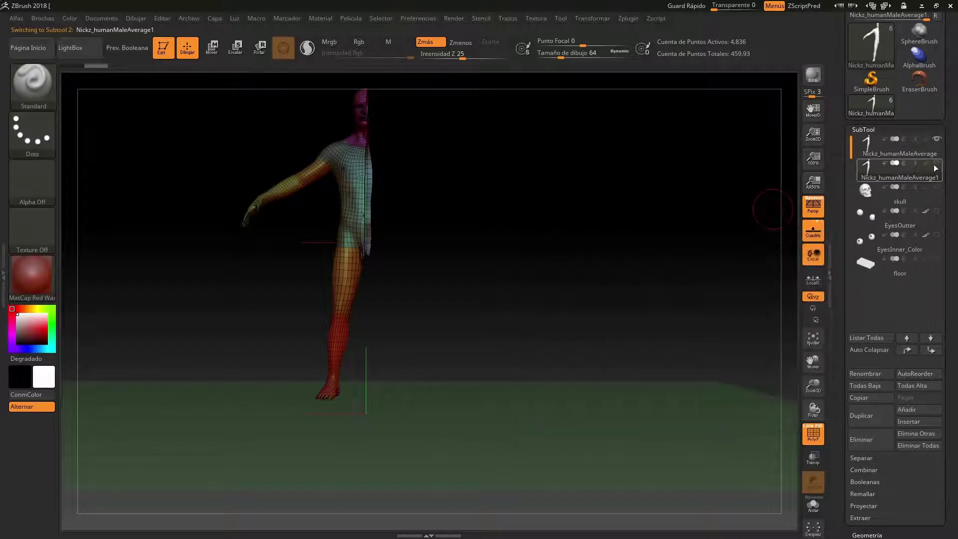
left_click(873, 150)
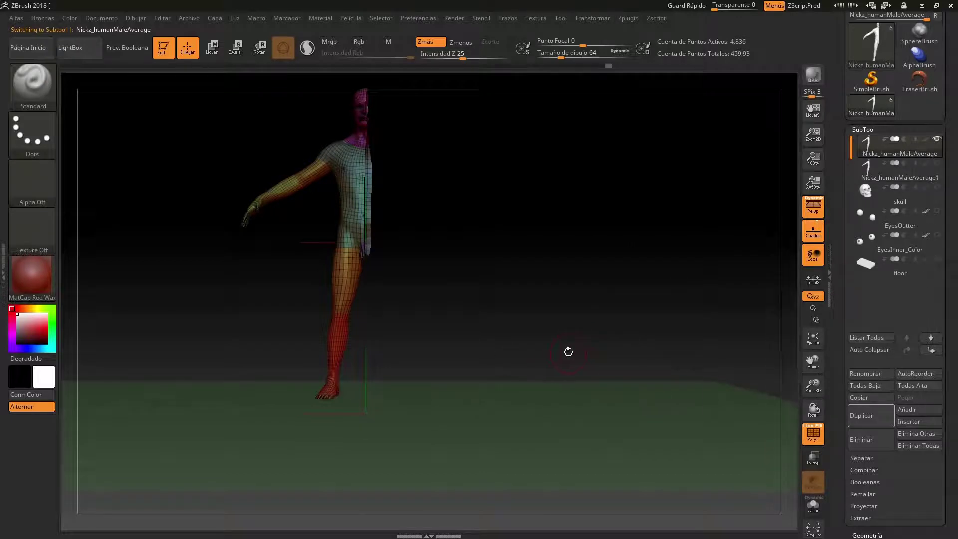
Expand the Geometría settings with the Modificar Topología options for the original subtool
left_click_drag(952, 437, 945, 371)
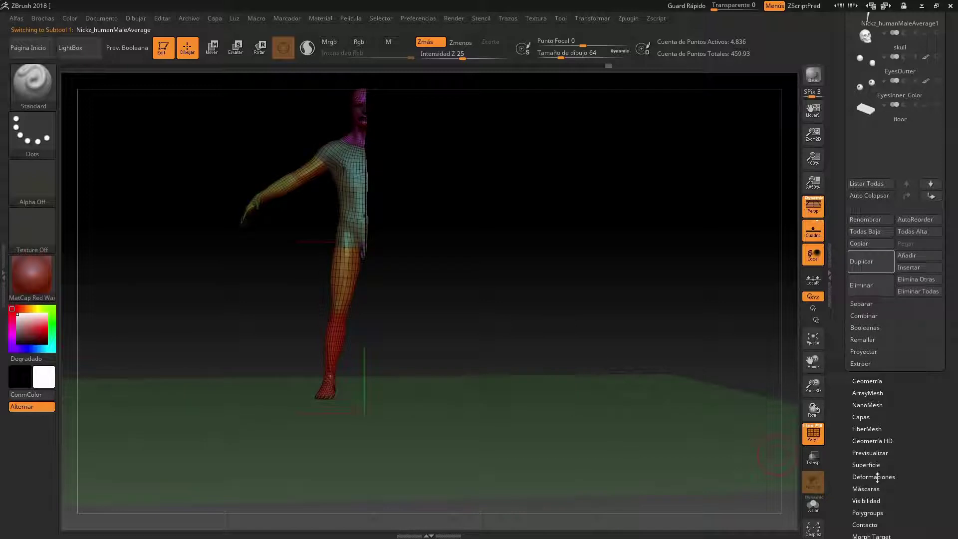
scroll(922, 455, "down", 3)
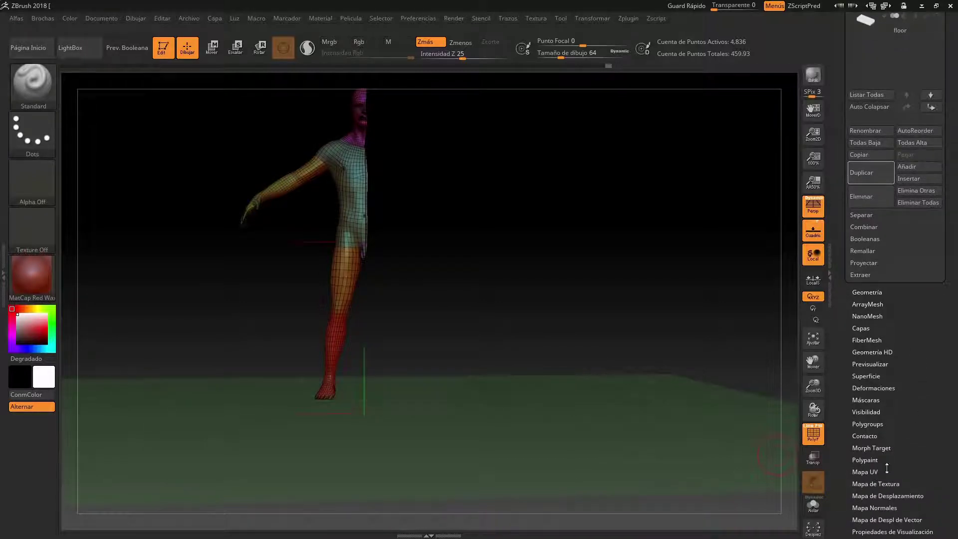
scroll(893, 471, "up", 1)
scroll(903, 477, "up", 1)
scroll(915, 481, "up", 2)
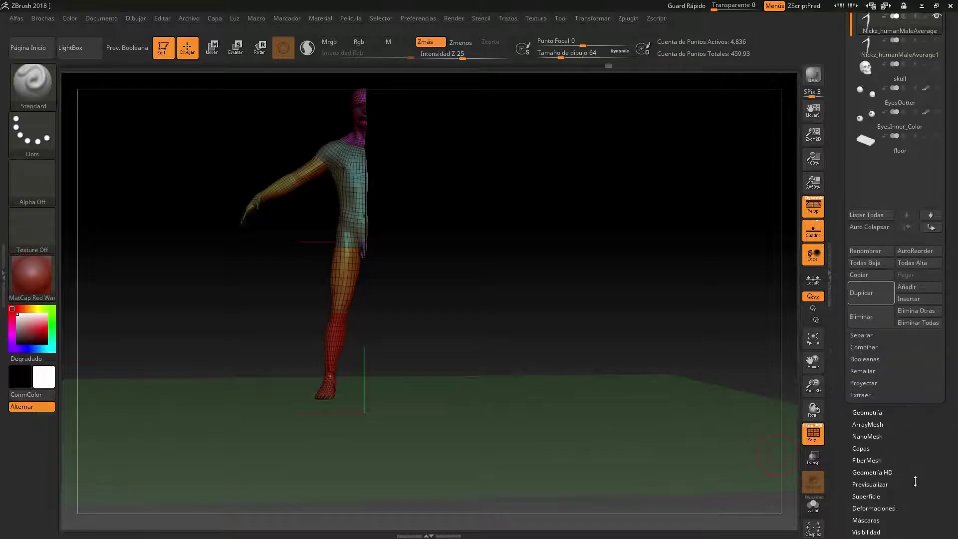
left_click(869, 412)
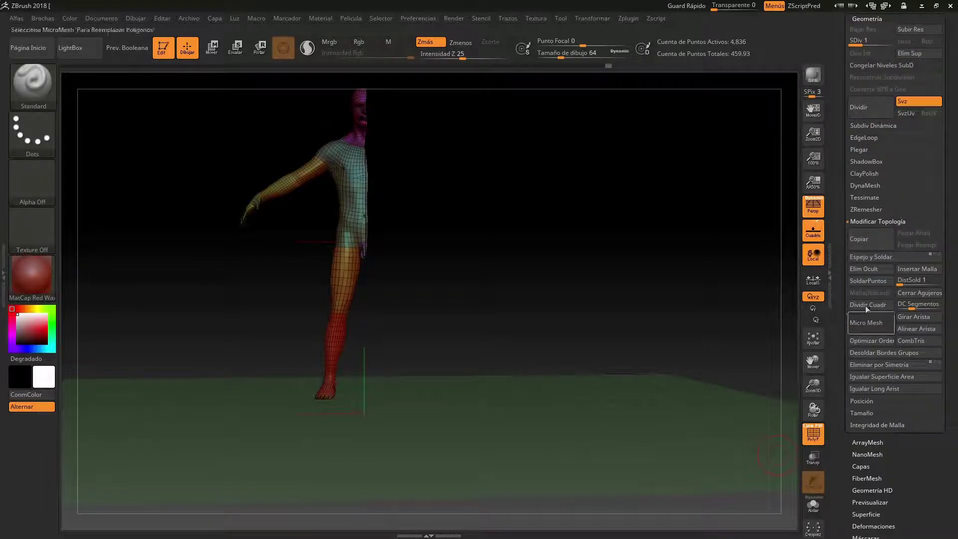
Try a Geometría operation blocked by layers, then show the Capas list (armsUp, armsToSide, mouthOpen)
left_click(873, 271)
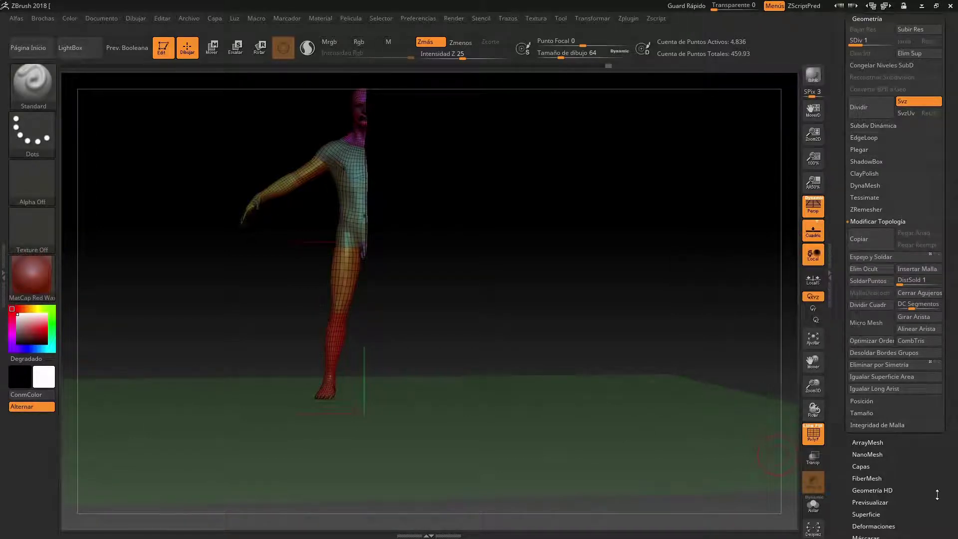
left_click(861, 449)
scroll(957, 331, "up", 5)
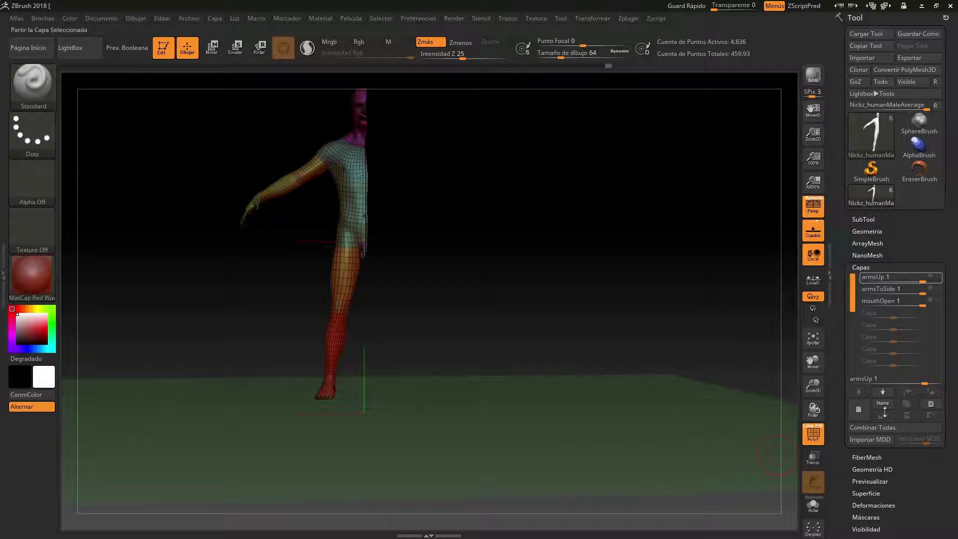
Mask the whole model and delete the armsUp, armsToSide and mouthOpen layers from Capas
left_click(930, 405)
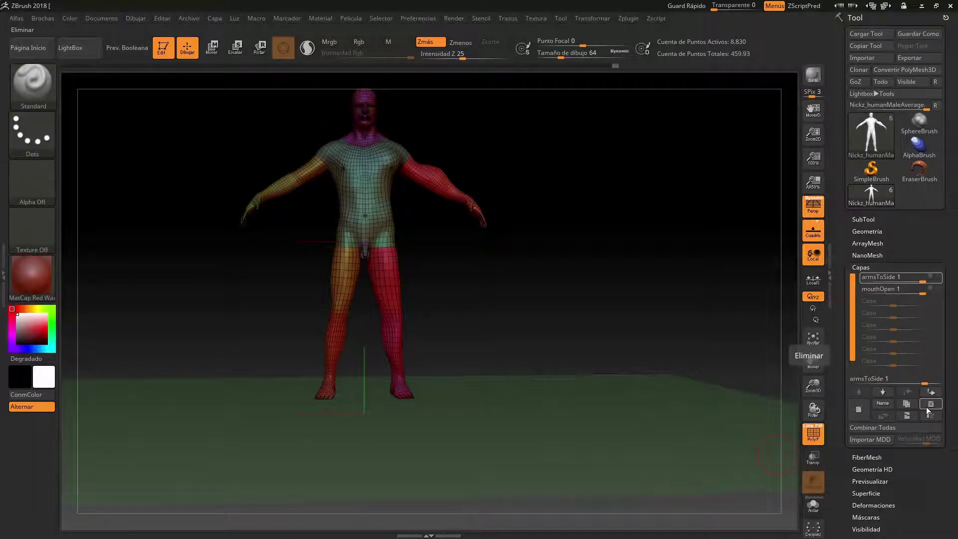
key("ctrl+z")
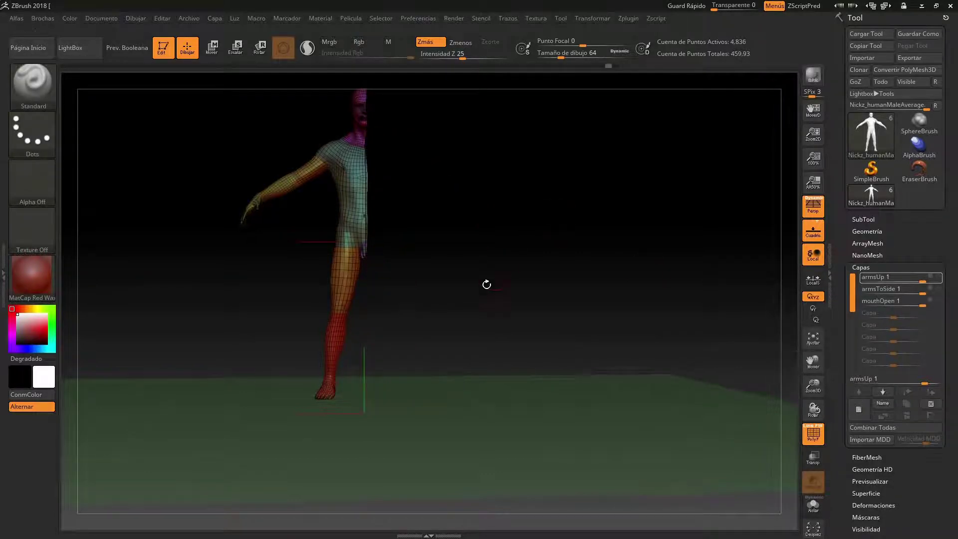
left_click(481, 296, "ctrl")
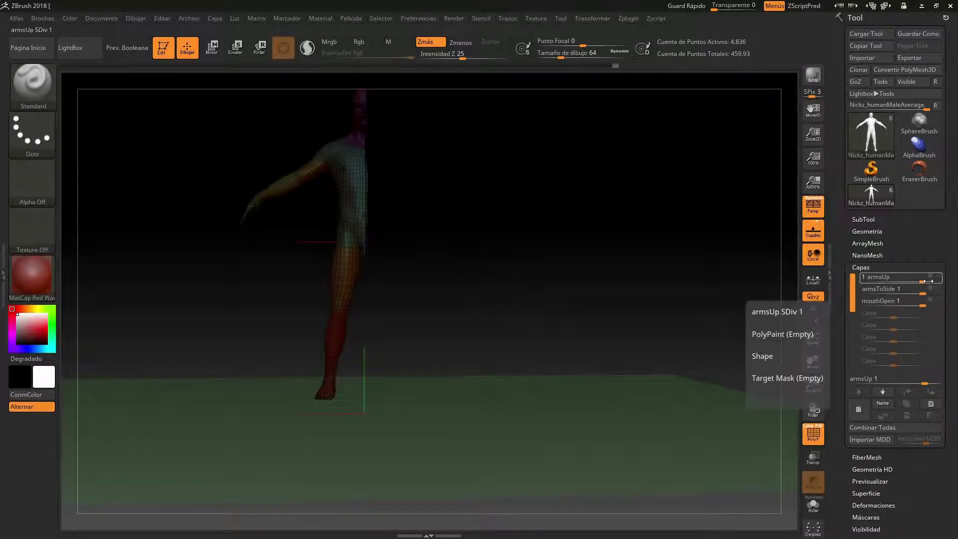
left_click(922, 303)
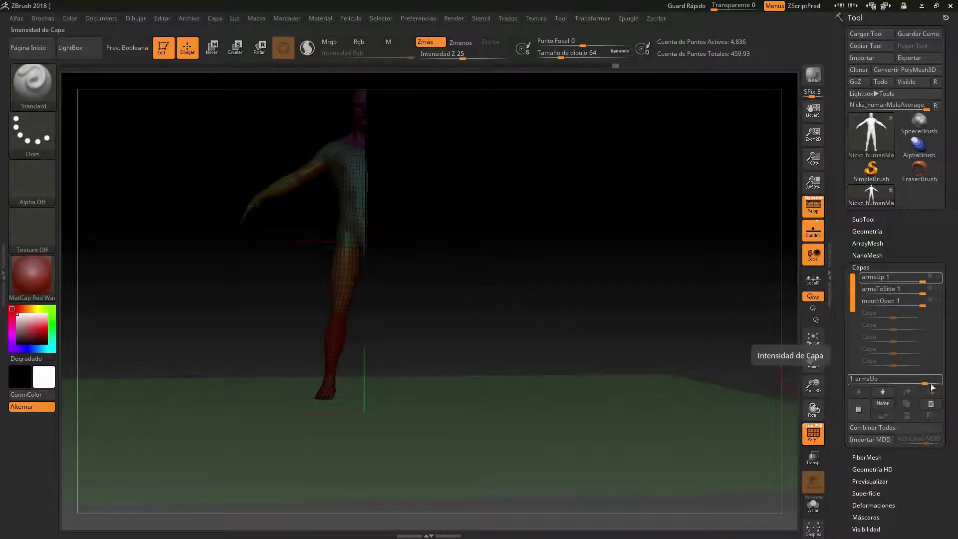
left_click(930, 405)
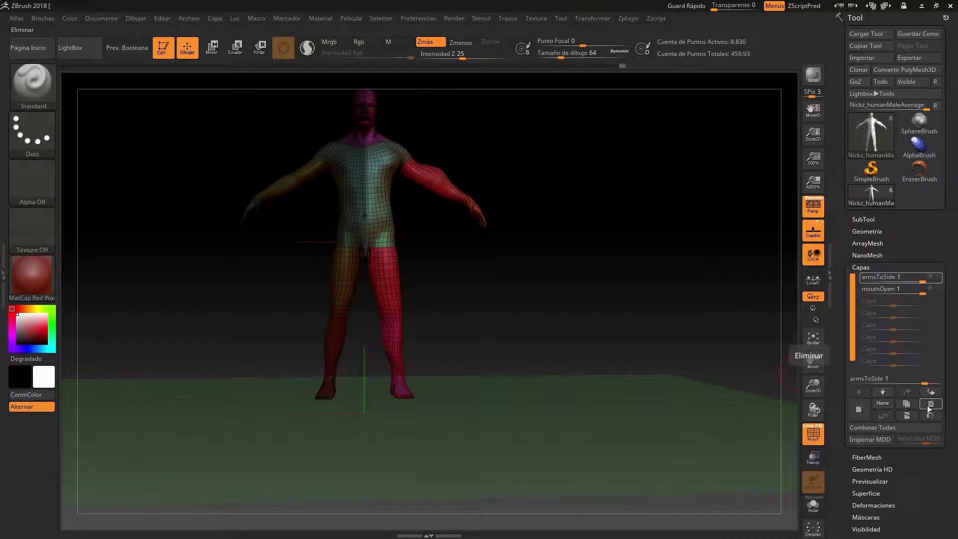
left_click(928, 406)
left_click(929, 405)
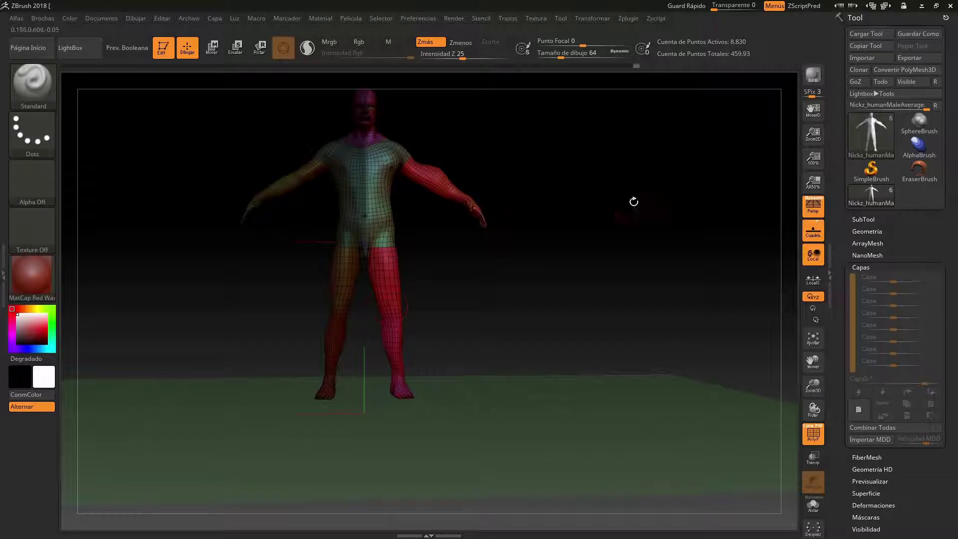
left_click(866, 267)
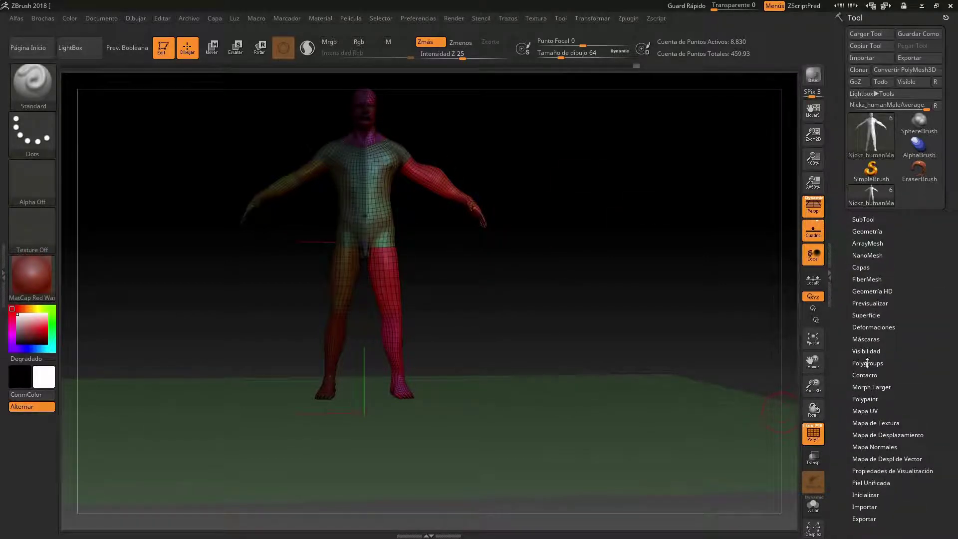
Regroup the masked polygons with Grupo Masc y Limpia, clearing the mask
left_click(861, 362)
left_click_drag(952, 399, 954, 258)
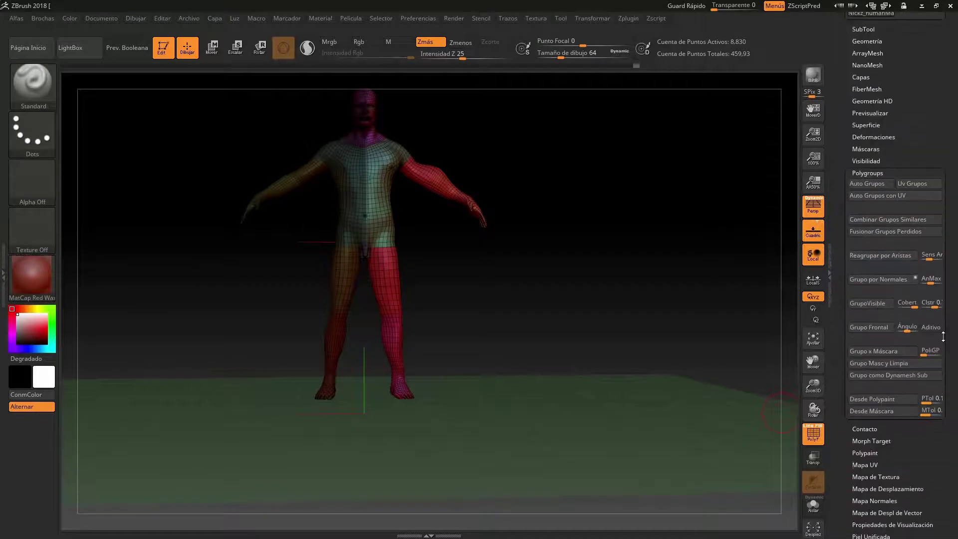
left_click(879, 366)
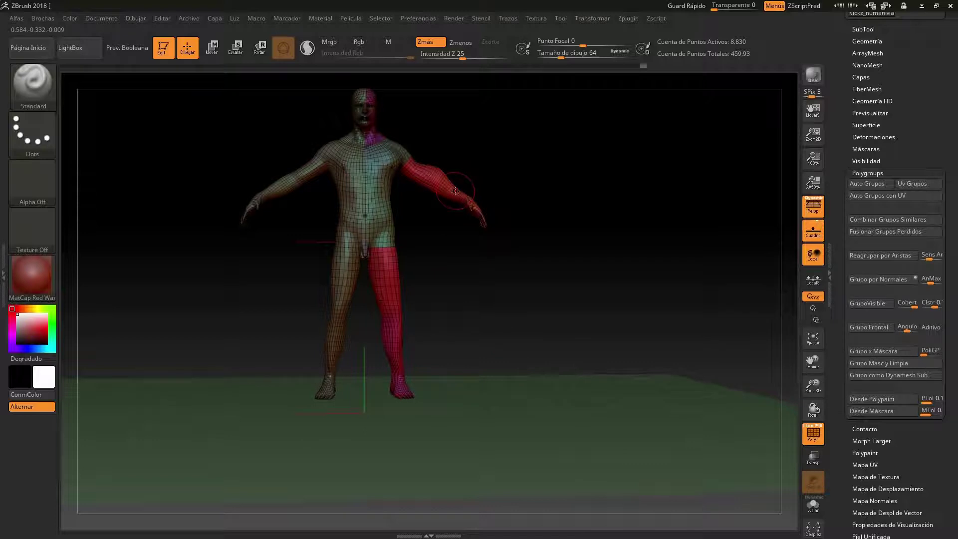
left_click_drag(342, 271, 345, 280, "ctrl+shift")
left_click_drag(349, 246, 345, 287, "ctrl+shift")
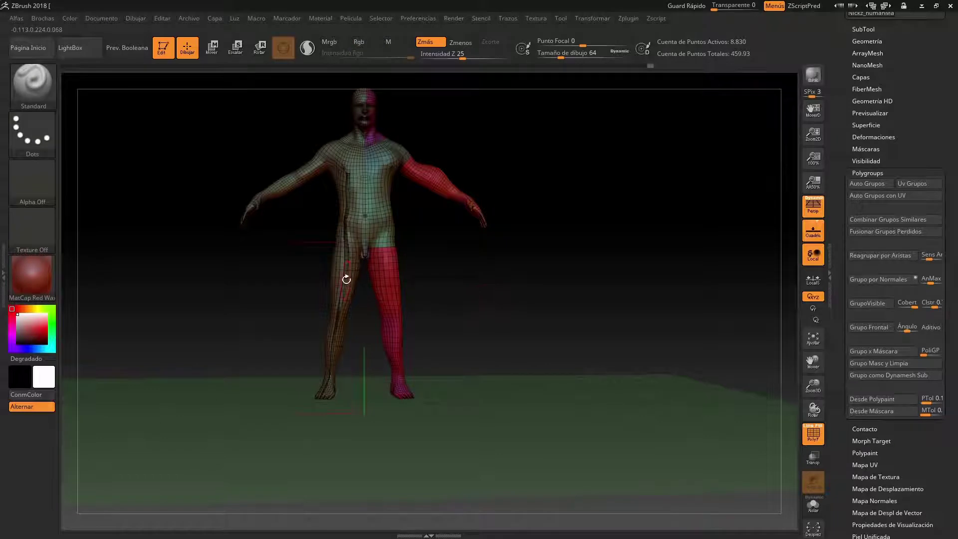
left_click(345, 275, "ctrl+shift")
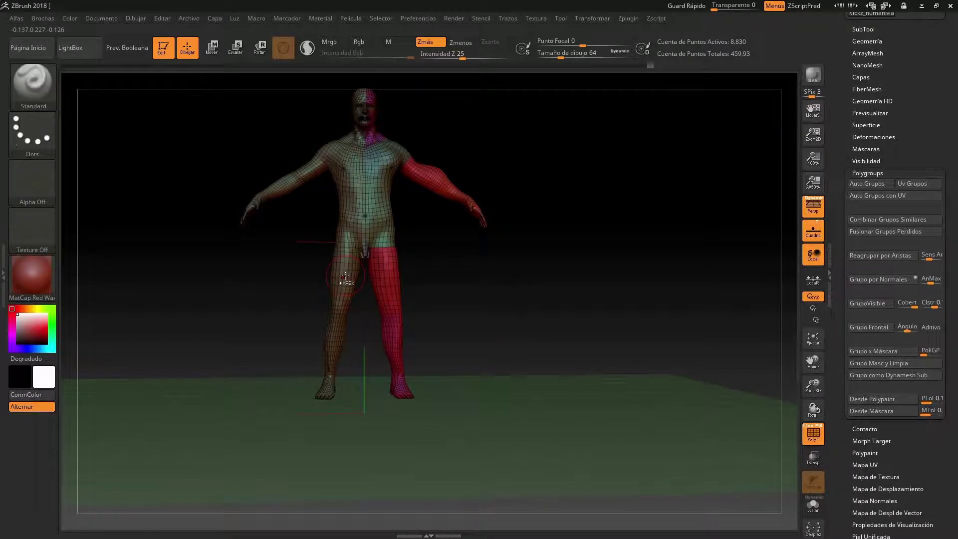
Hide one half's polygroup and invert visibility so a single arm and leg remain
key("ctrl+shift")
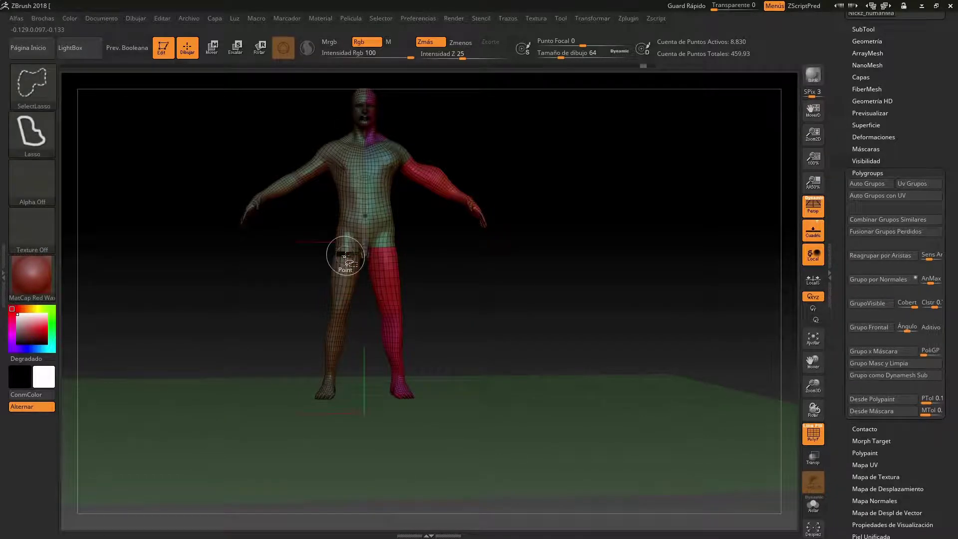
left_click(344, 259, "ctrl+shift")
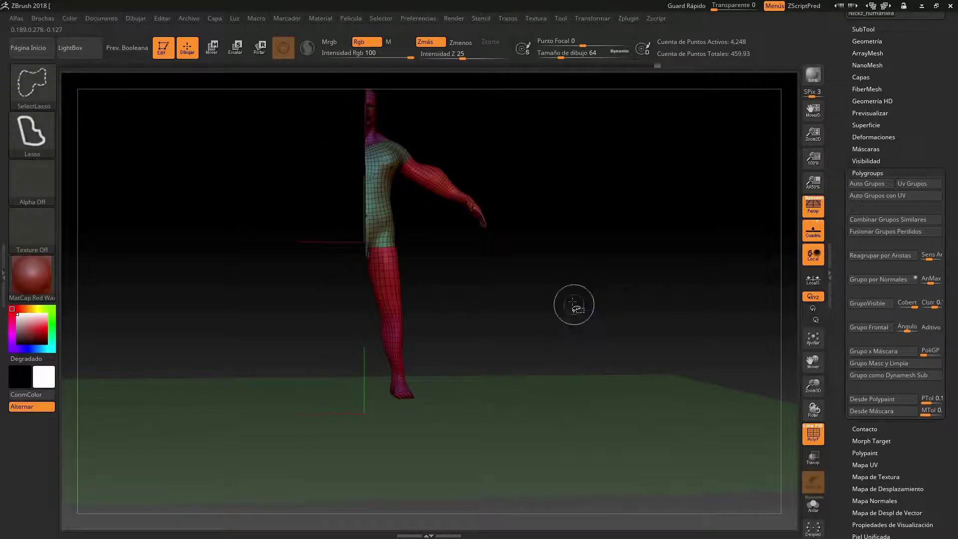
left_click(574, 305, "ctrl+shift")
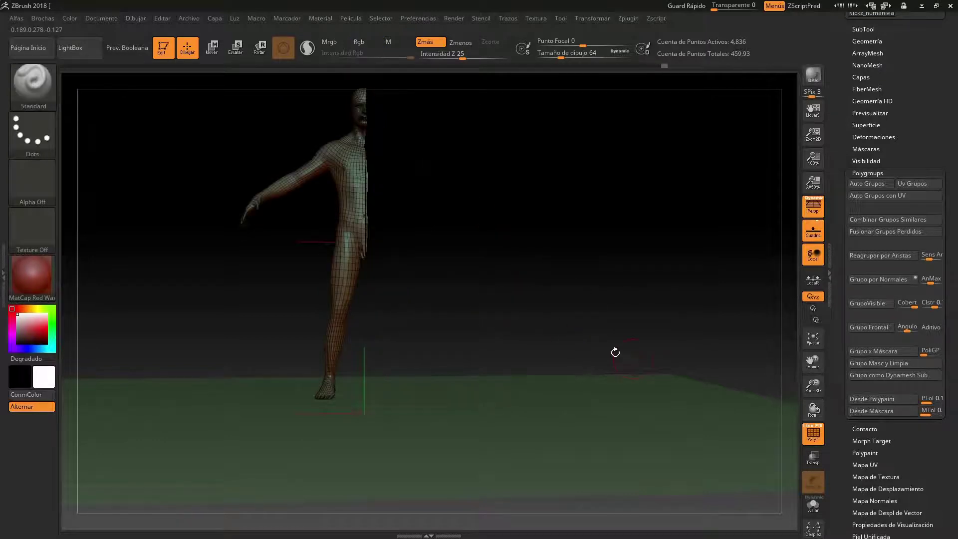
left_click(871, 173)
Delete the hidden half with Elim Ocult in Modificar Topología, then turn off PolyF for solid red display
scroll(883, 162, "up", 2)
scroll(884, 161, "up", 3)
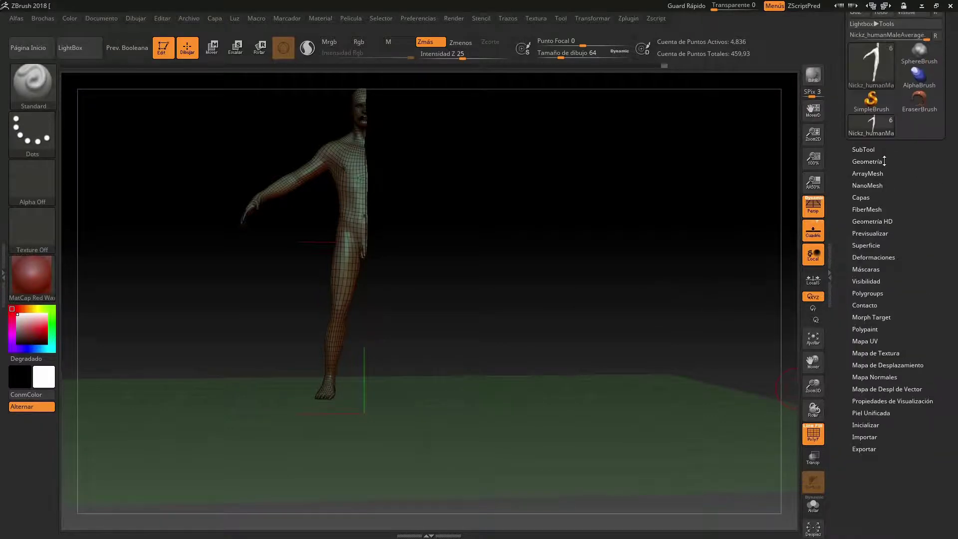
left_click(866, 161)
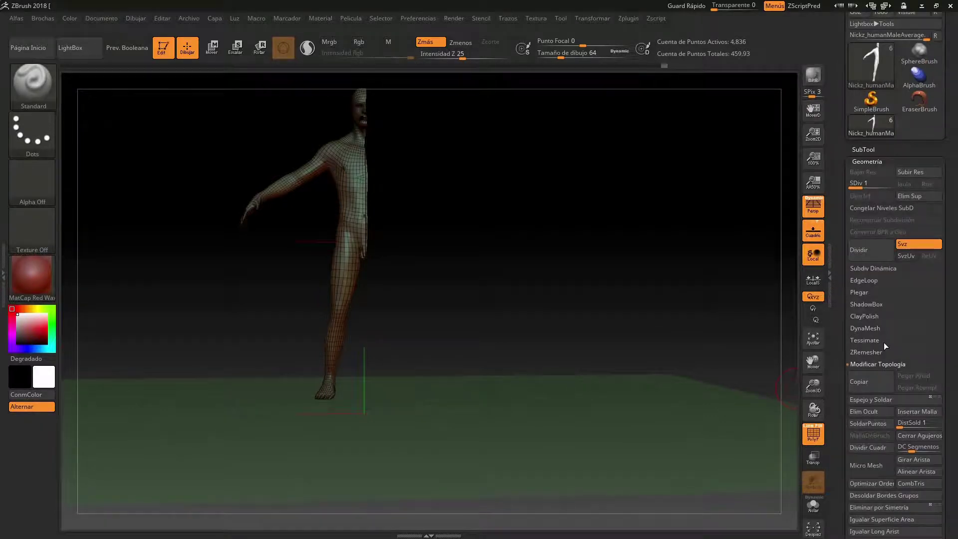
scroll(953, 345, "down", 3)
scroll(948, 339, "down", 2)
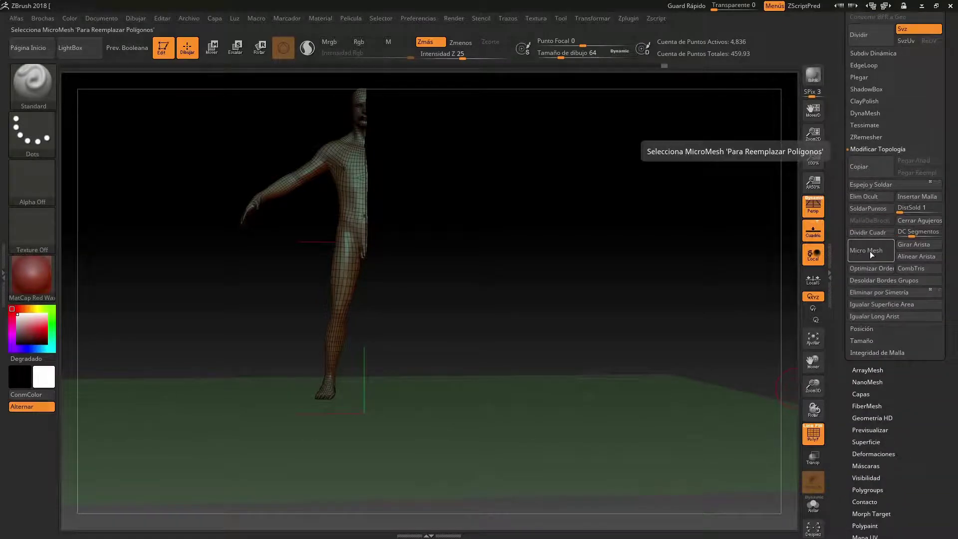
left_click(876, 194)
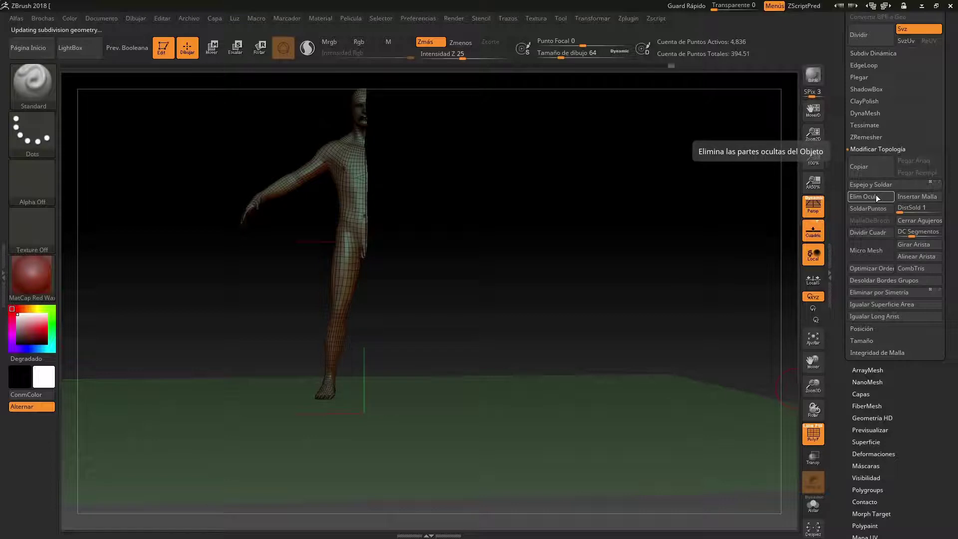
key("ctrl")
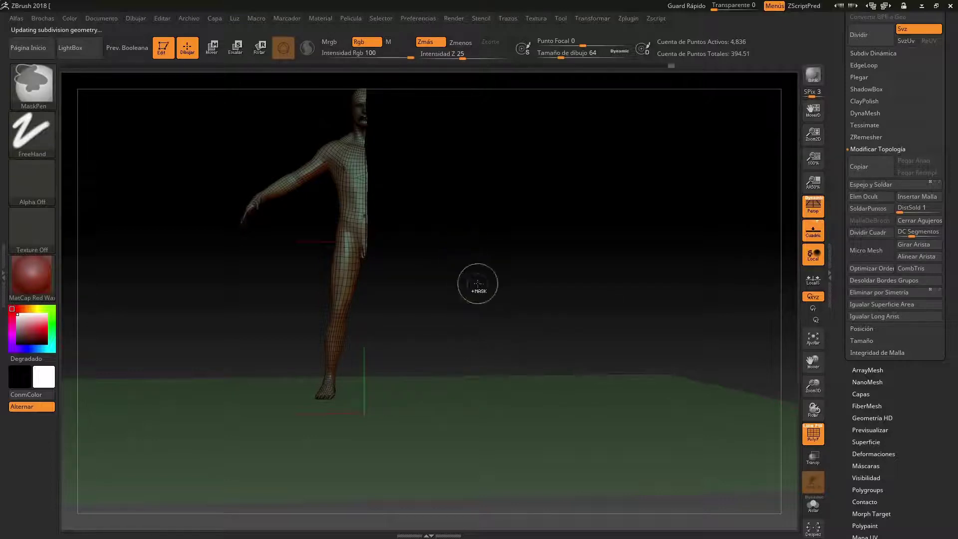
left_click(797, 444)
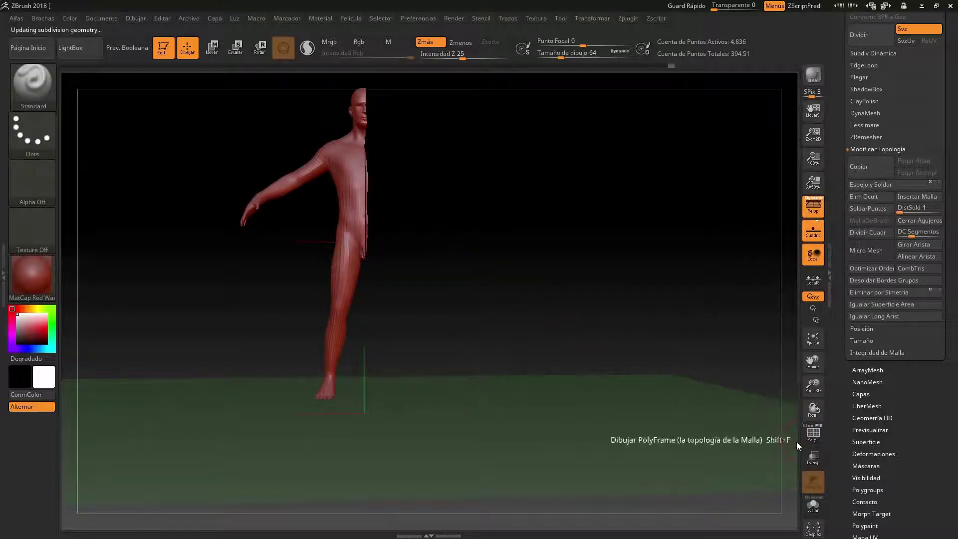
Reframe the half body in the viewport, then bring up LightBox showing the Tool files
left_click_drag(813, 362, 827, 417)
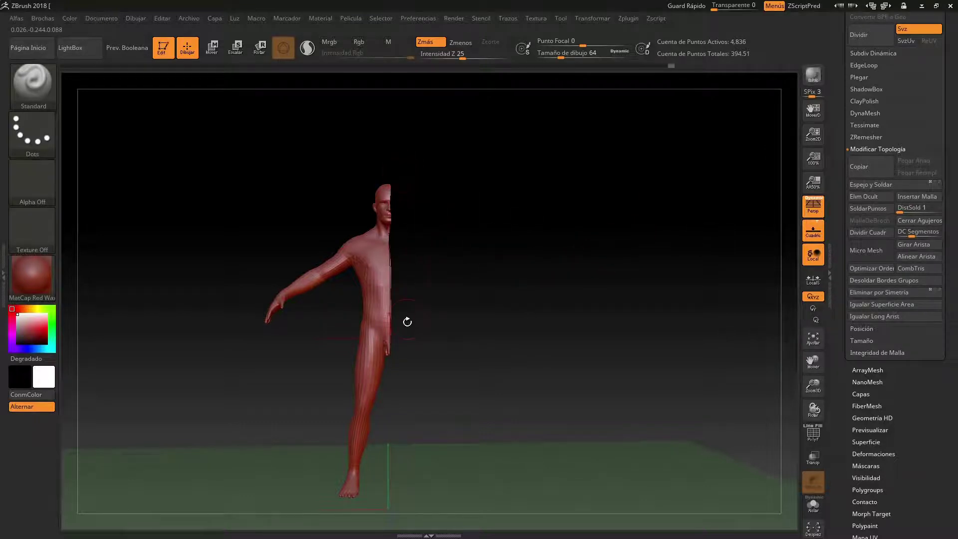
left_click_drag(813, 387, 822, 409)
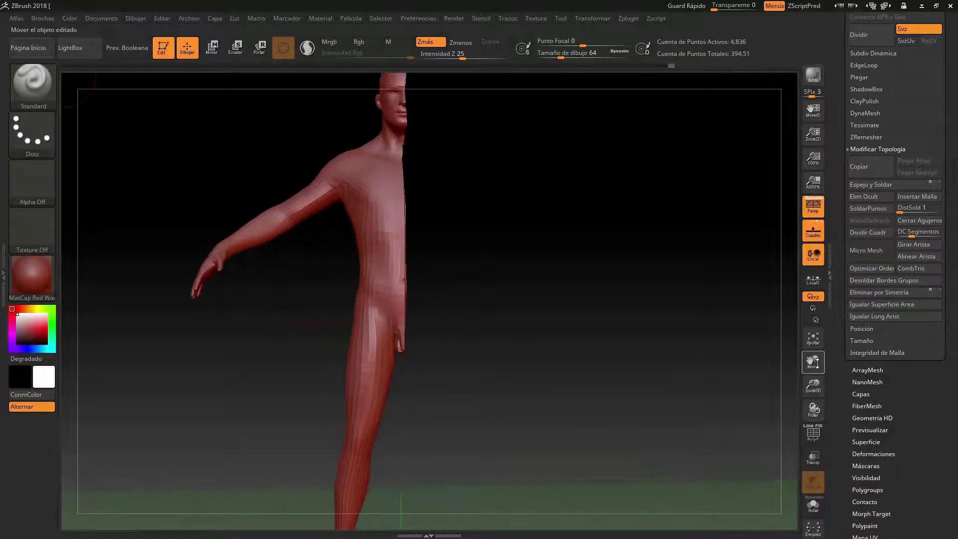
left_click_drag(813, 362, 818, 435)
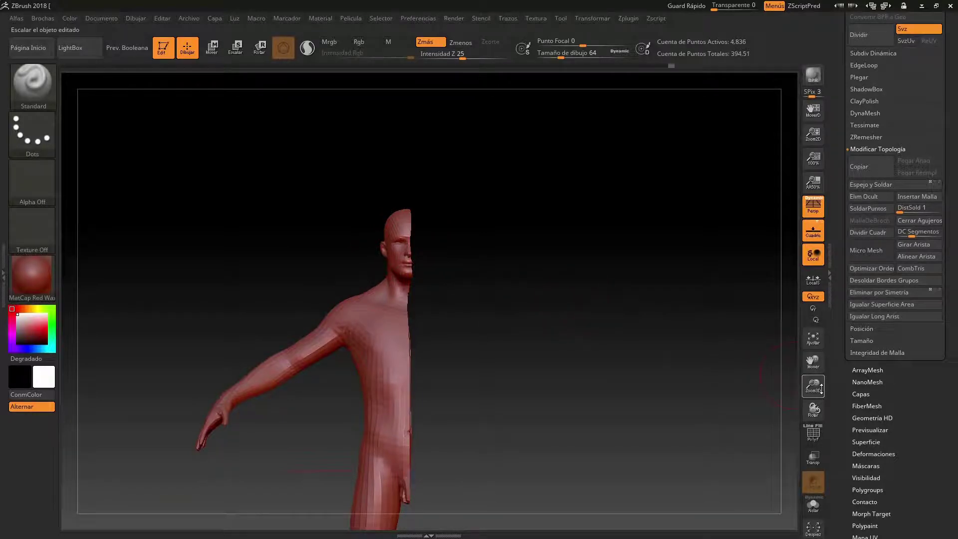
left_click_drag(821, 388, 820, 399)
left_click_drag(812, 362, 833, 313)
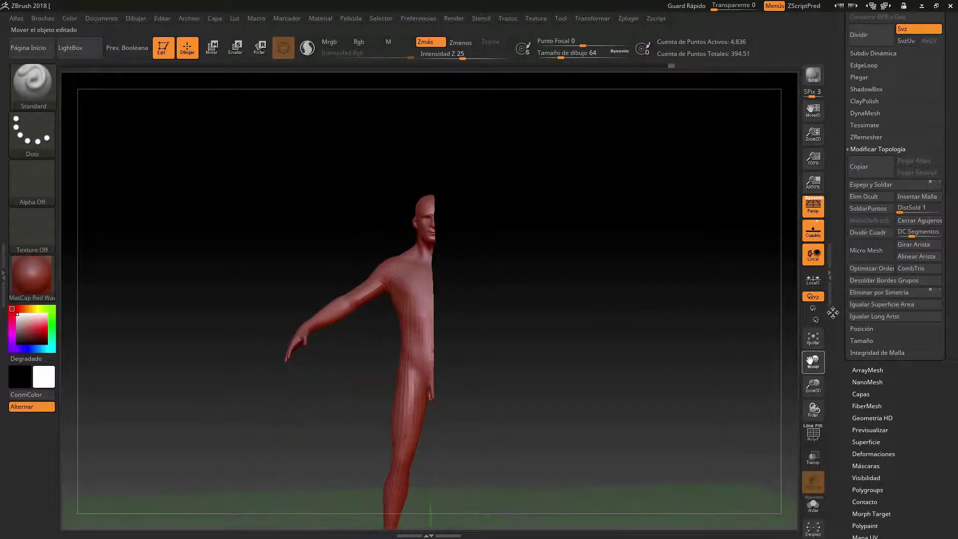
left_click_drag(549, 330, 494, 344)
left_click_drag(816, 368, 804, 345)
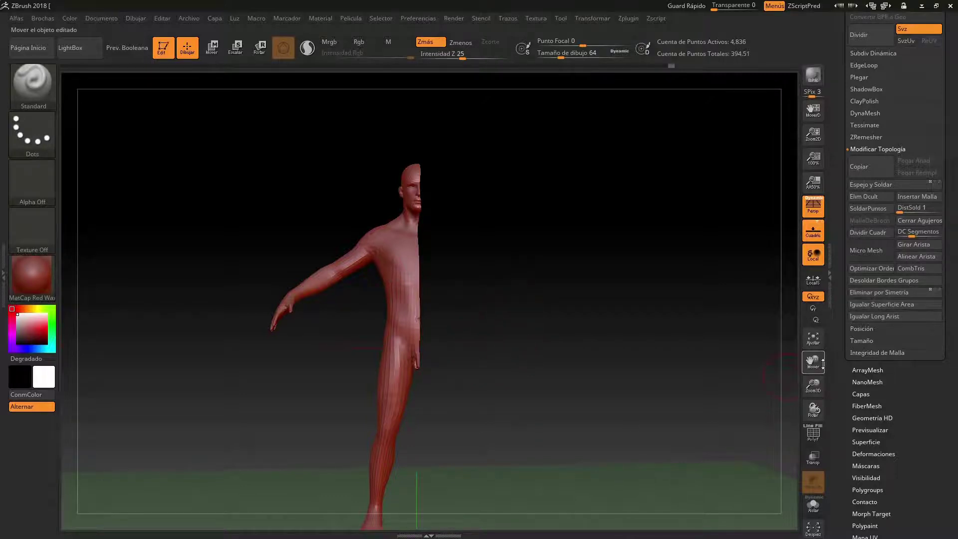
left_click_drag(824, 360, 840, 318)
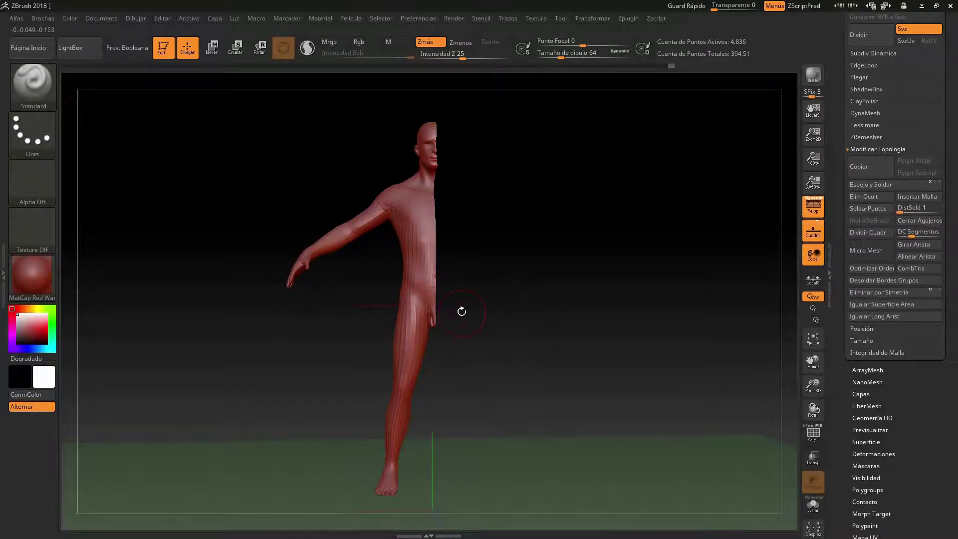
left_click(75, 49)
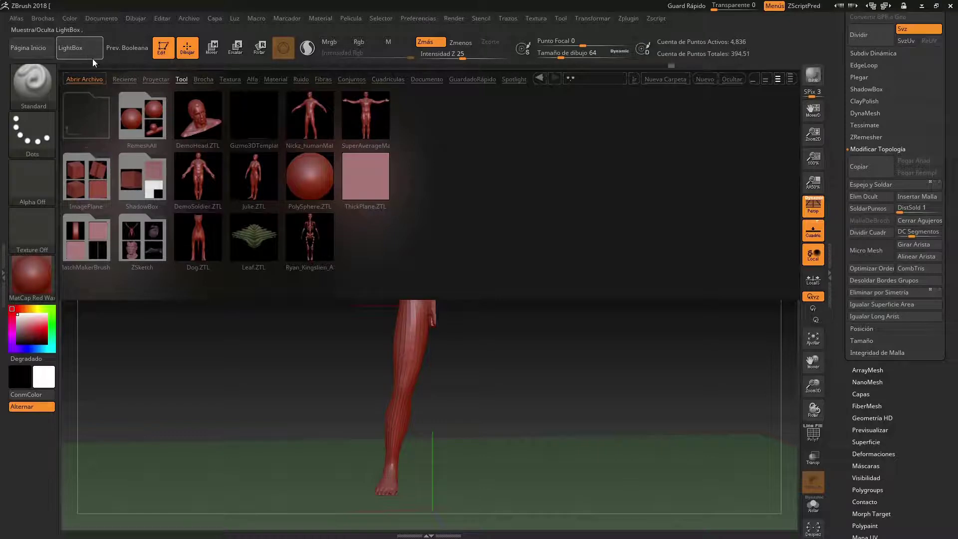
Hide LightBox so the red half body is back in view, and scroll the Tool palette up
left_click(84, 50)
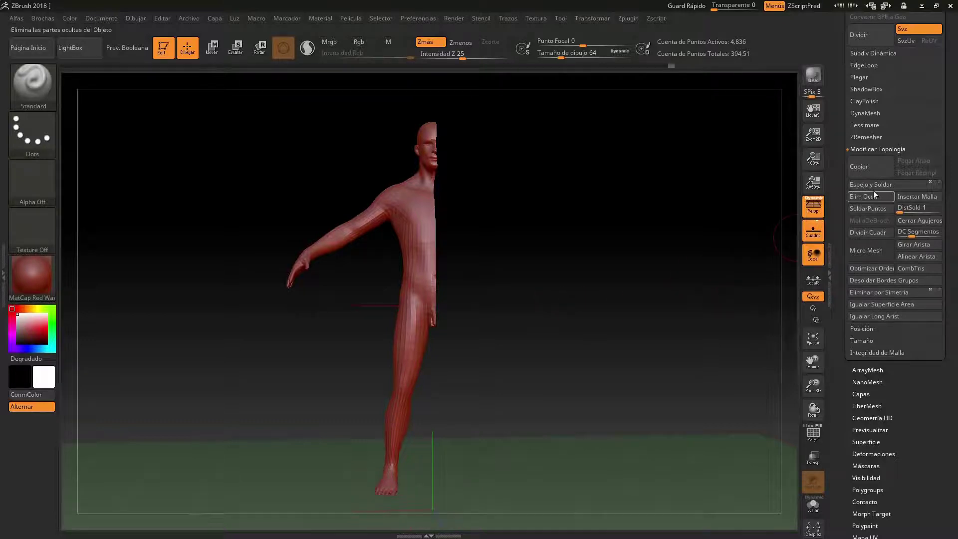
scroll(953, 138, "up", 3)
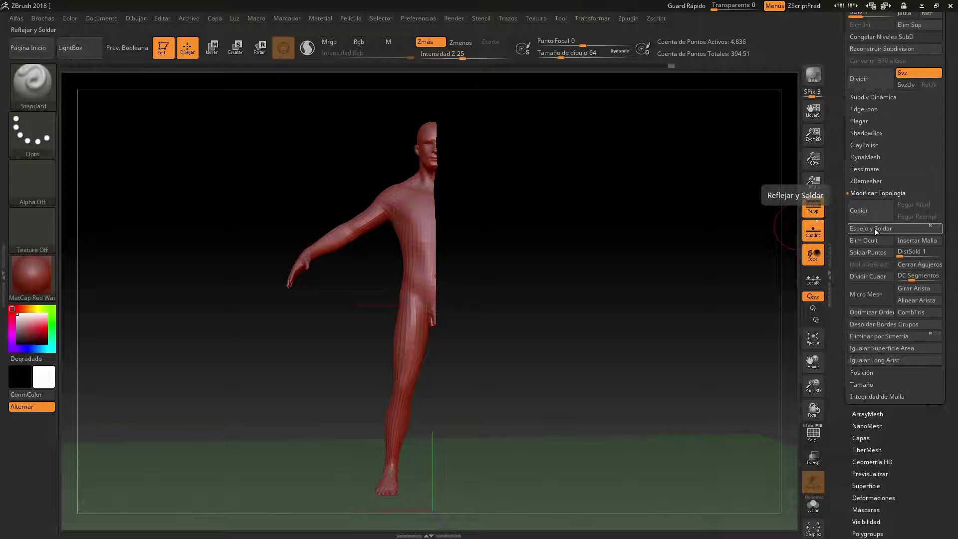
left_click(420, 19)
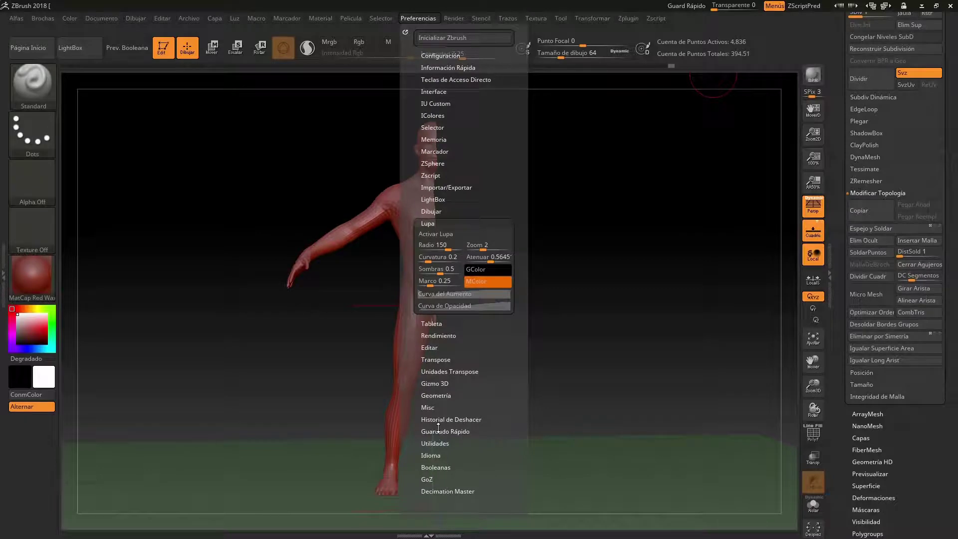
left_click(428, 222)
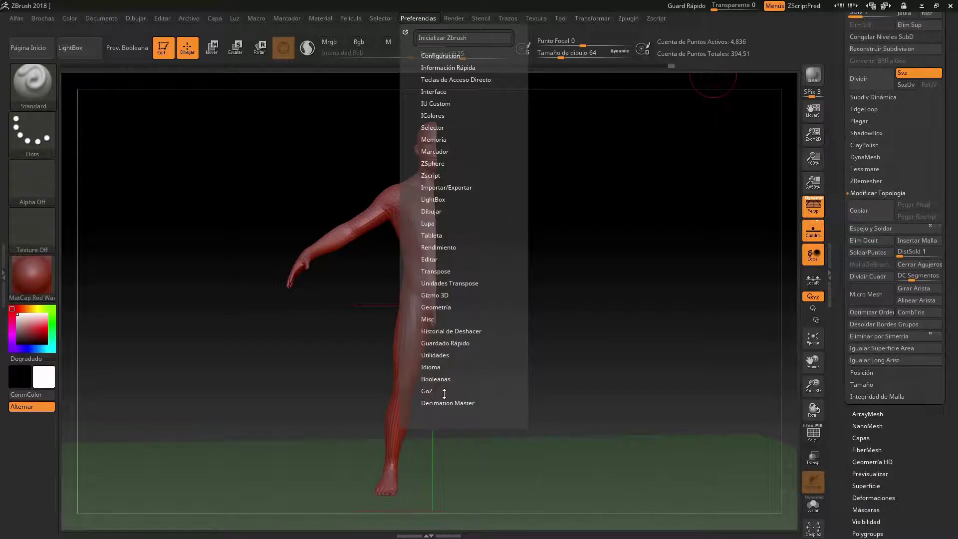
left_click(431, 368)
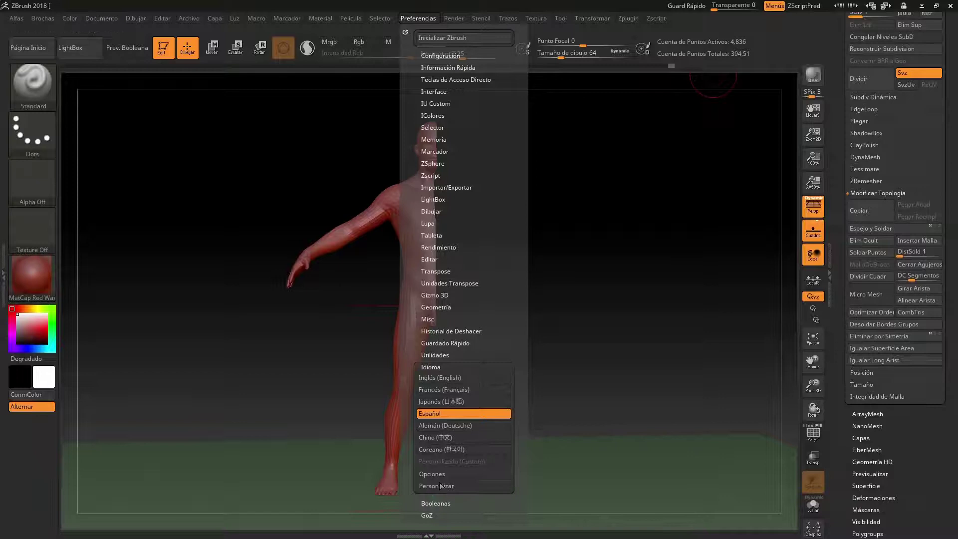
left_click(427, 368)
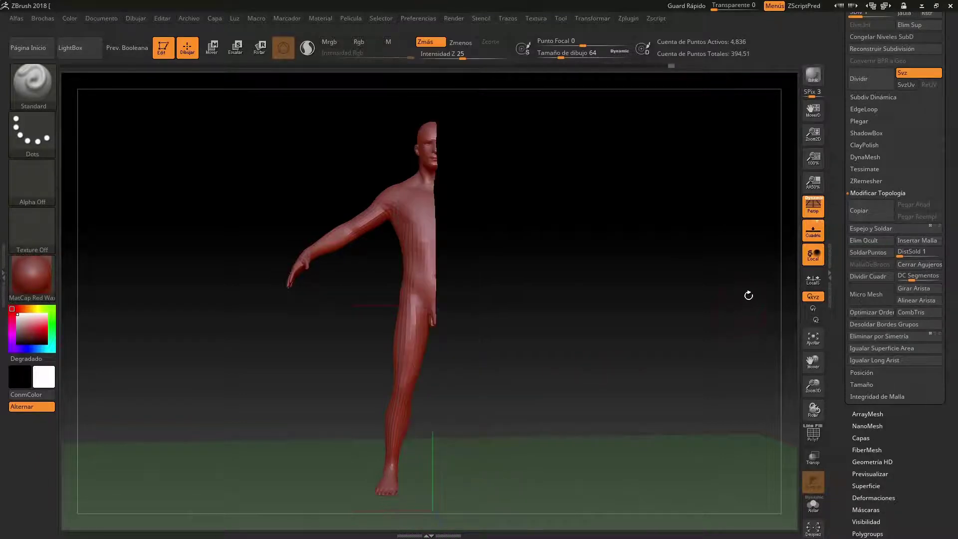
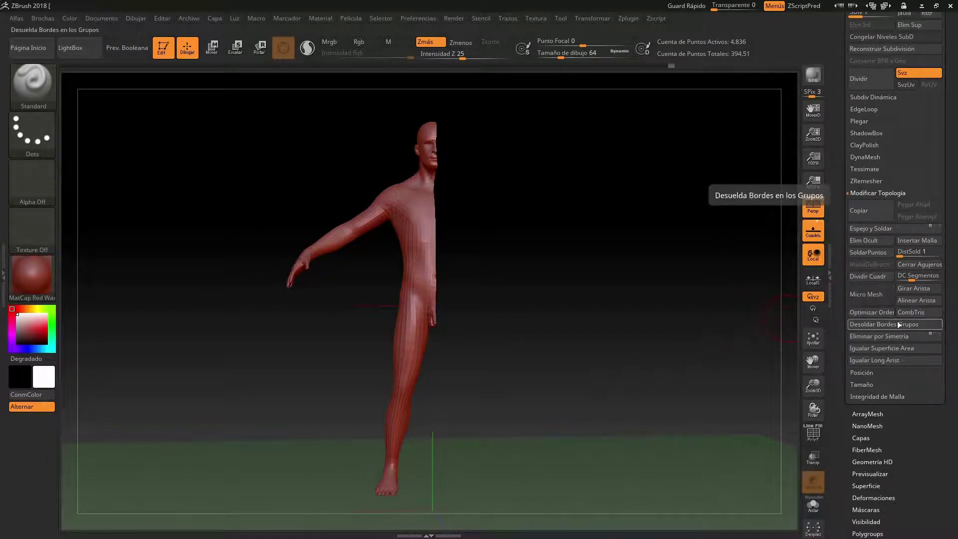
Try Espejo y Soldar, then raise the half-body from SDiv 1 to SDiv 3 after the warning
left_click(877, 228)
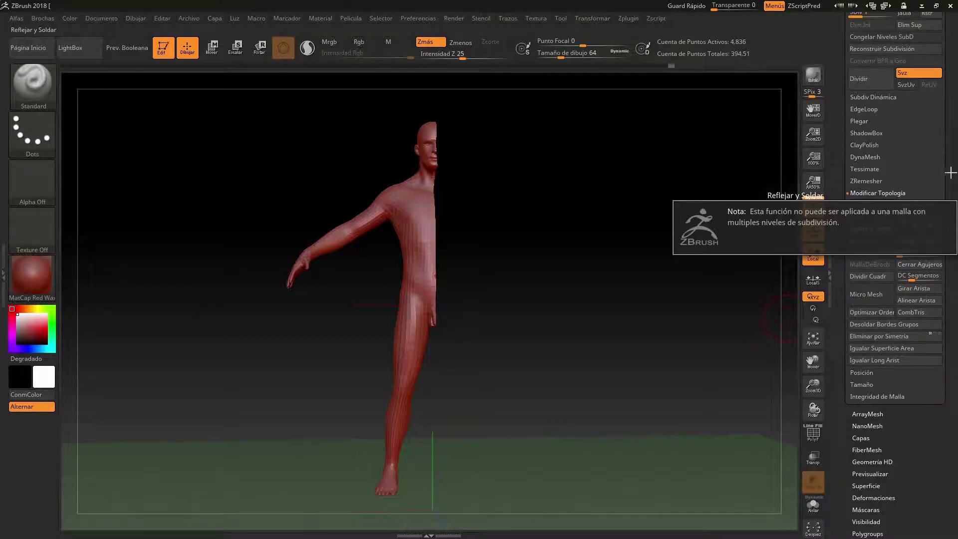
scroll(955, 246, "up", 3)
scroll(955, 246, "up", 3)
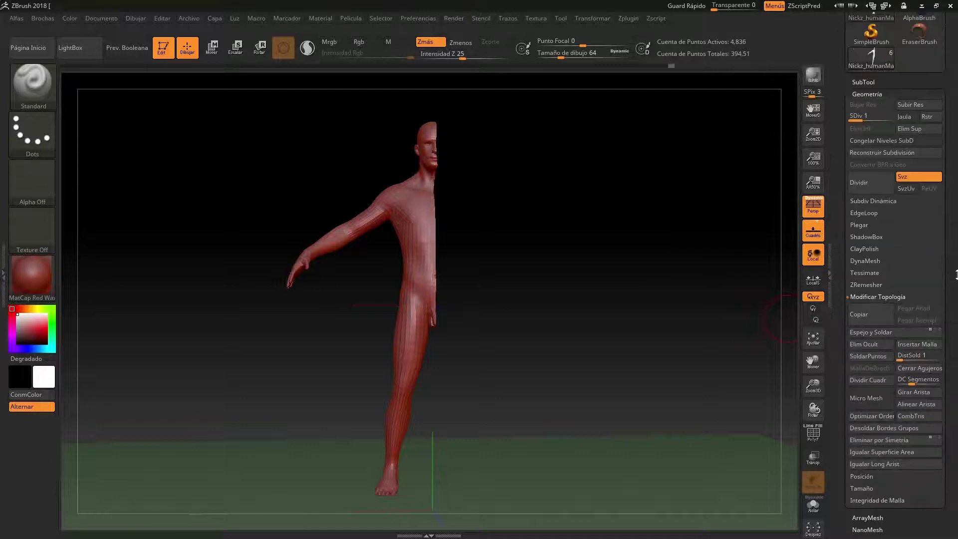
scroll(956, 270, "up", 5)
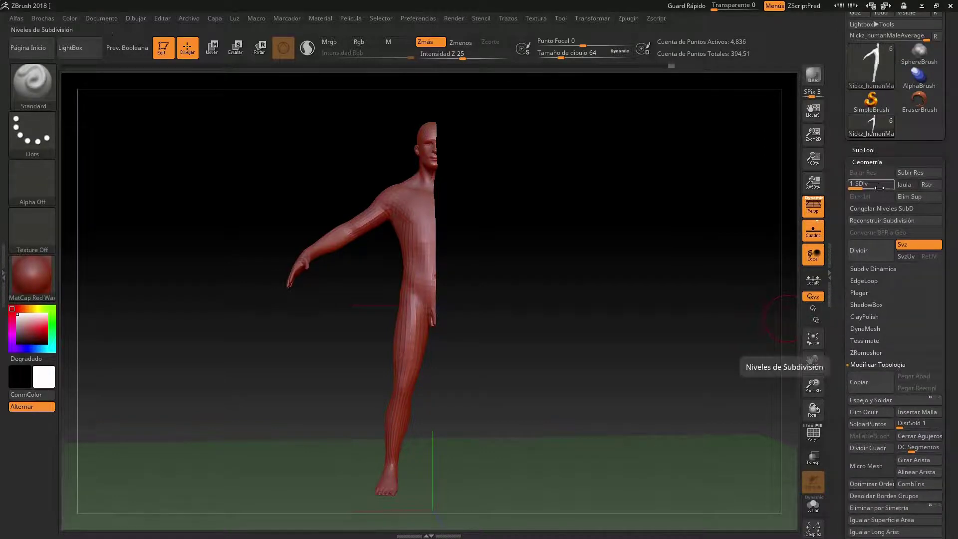
left_click_drag(860, 189, 891, 189)
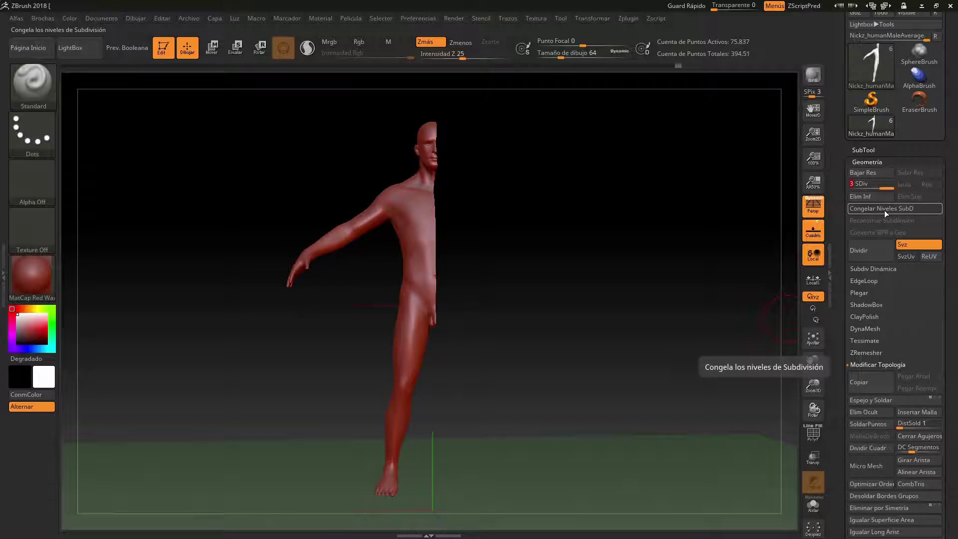
Freeze the subdivision levels and mirror-weld the half into a full body of 8,830 points
left_click(884, 210)
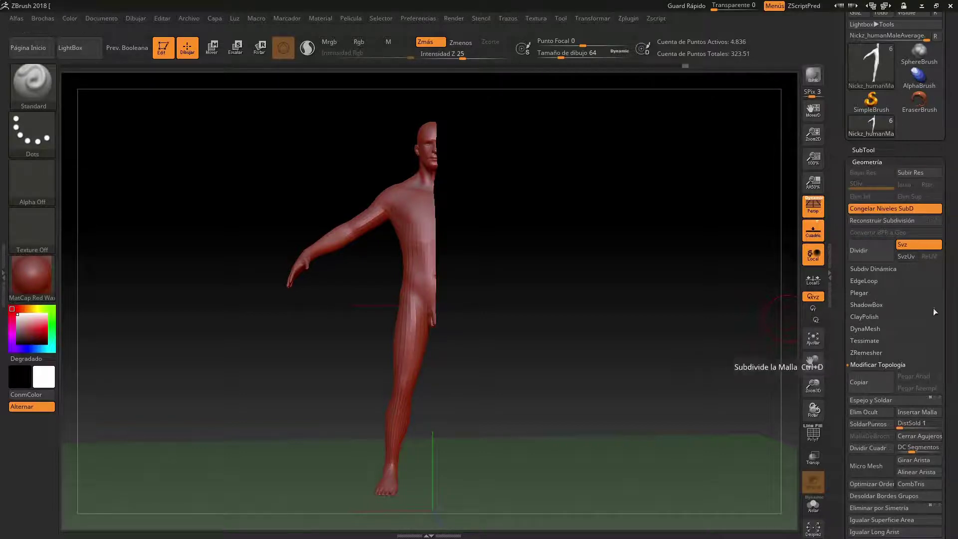
left_click_drag(951, 305, 950, 233)
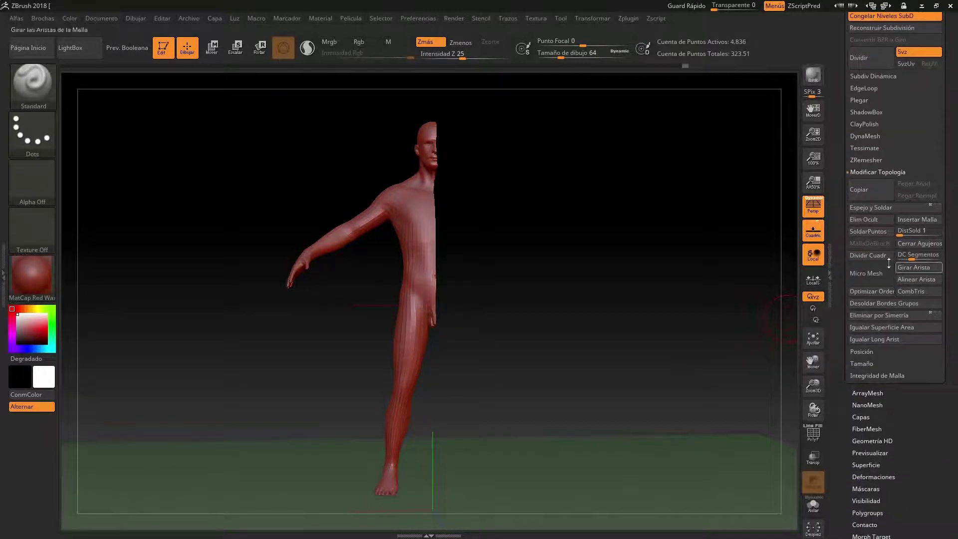
left_click(868, 209)
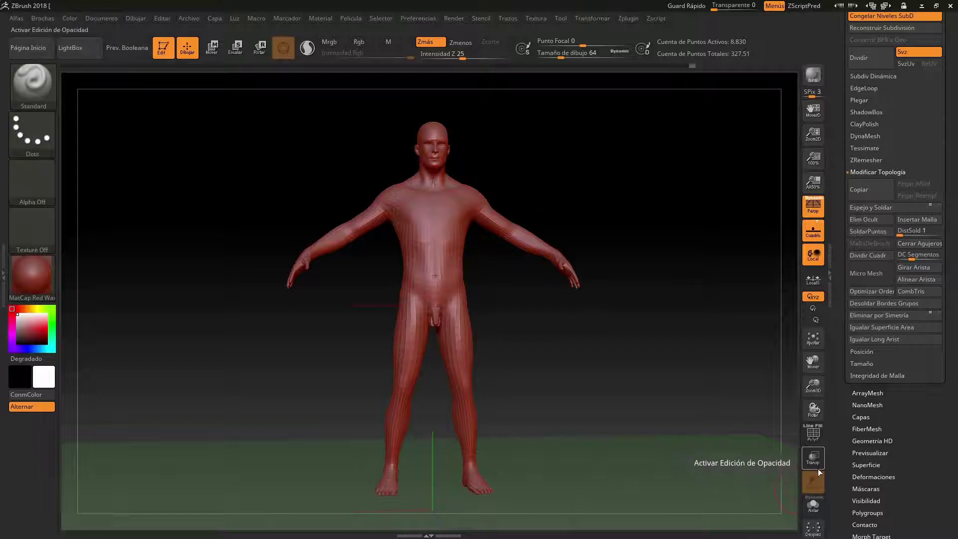
Turn on the PolyF wireframe and orbit around the full welded body to inspect it
left_click(814, 440)
mouse_move(605, 365)
left_mouse_down()
mouse_move(501, 360)
mouse_move(585, 382)
mouse_move(592, 282)
mouse_move(552, 476)
mouse_move(564, 480)
left_mouse_up()
left_click_drag(510, 384, 532, 374)
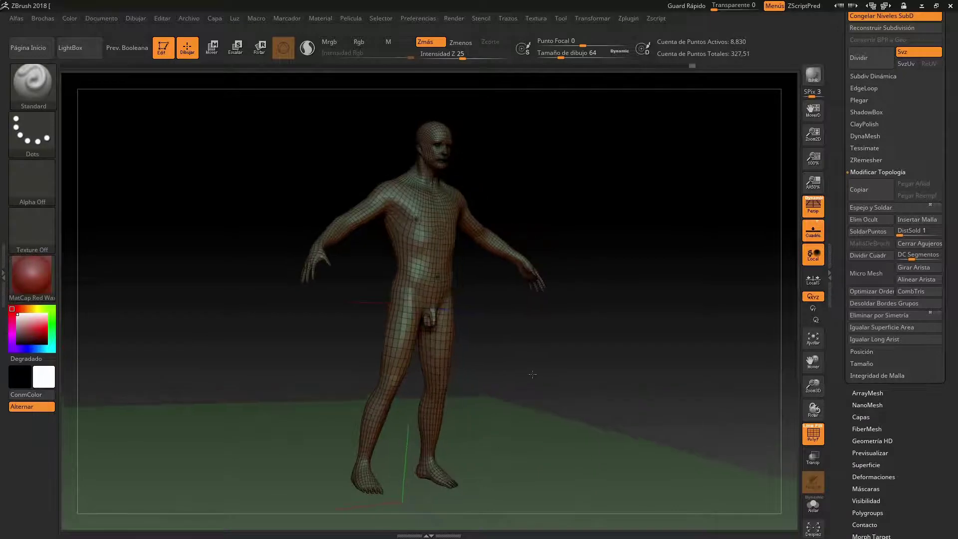
mouse_move(600, 389)
left_mouse_down()
mouse_move(562, 379)
mouse_move(572, 379)
left_mouse_up()
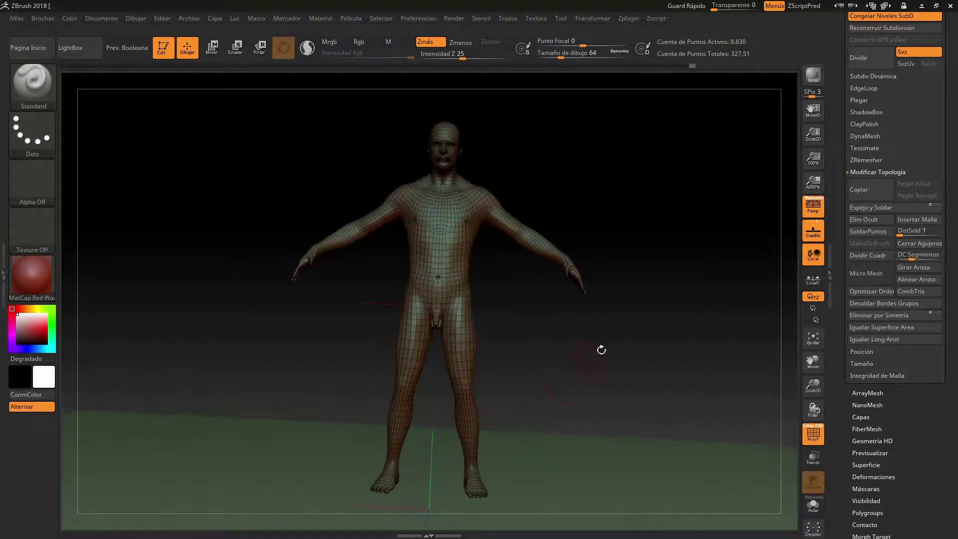
mouse_move(573, 394)
left_mouse_down()
mouse_move(561, 391)
mouse_move(587, 406)
mouse_move(538, 394)
mouse_move(583, 404)
left_mouse_up()
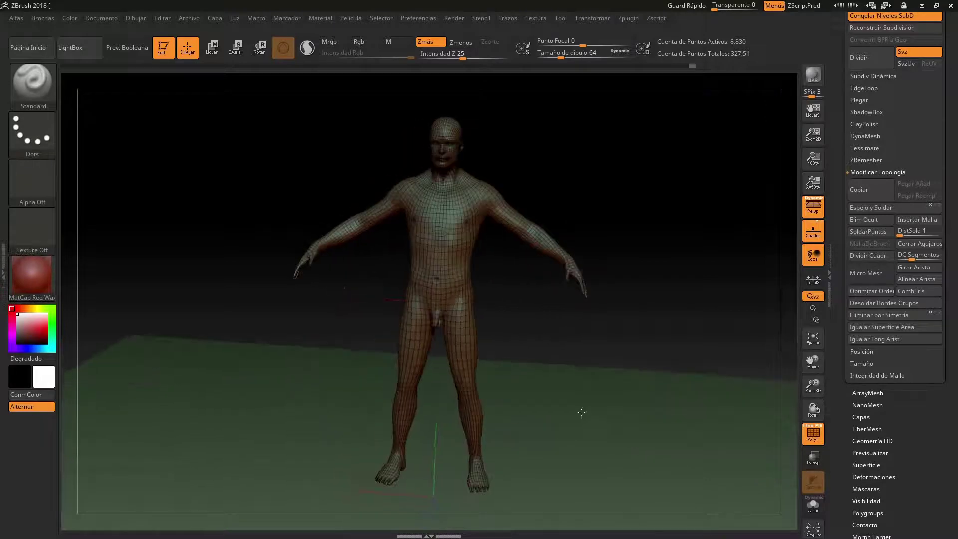
scroll(899, 234, "up", 5)
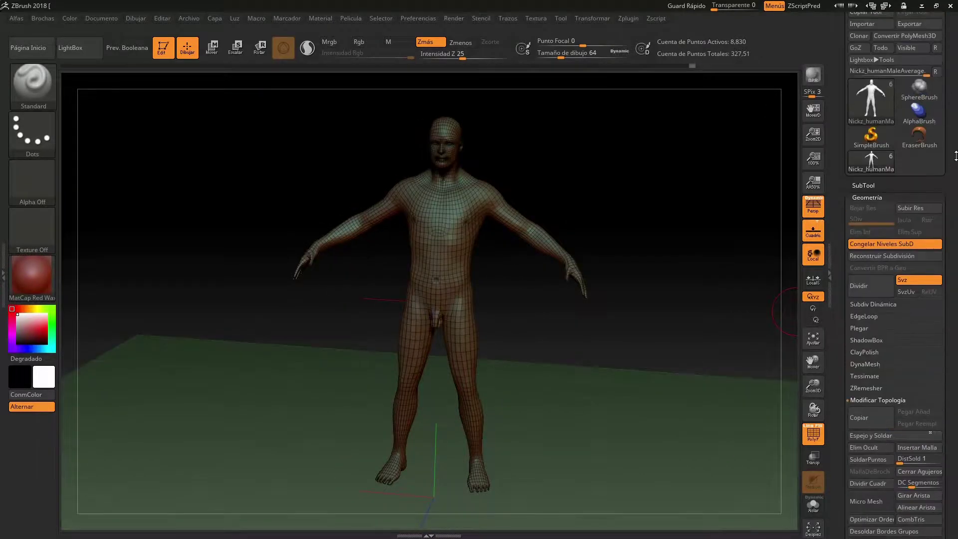
Unfreeze the body back to SDiv 3 (141.25K points) and show the Polygroups options
left_click(891, 244)
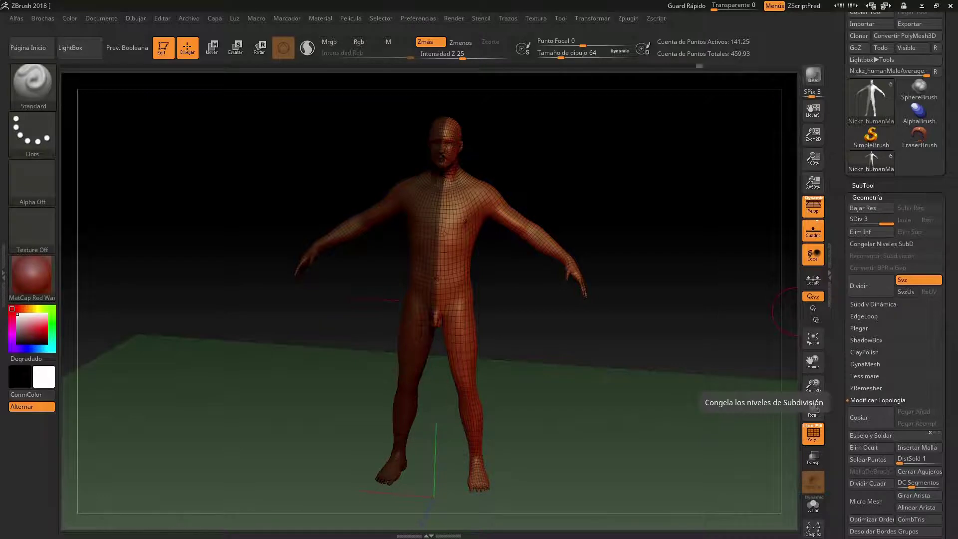
left_click_drag(956, 332, 955, 249)
scroll(880, 397, "down", 2)
scroll(881, 398, "down", 2)
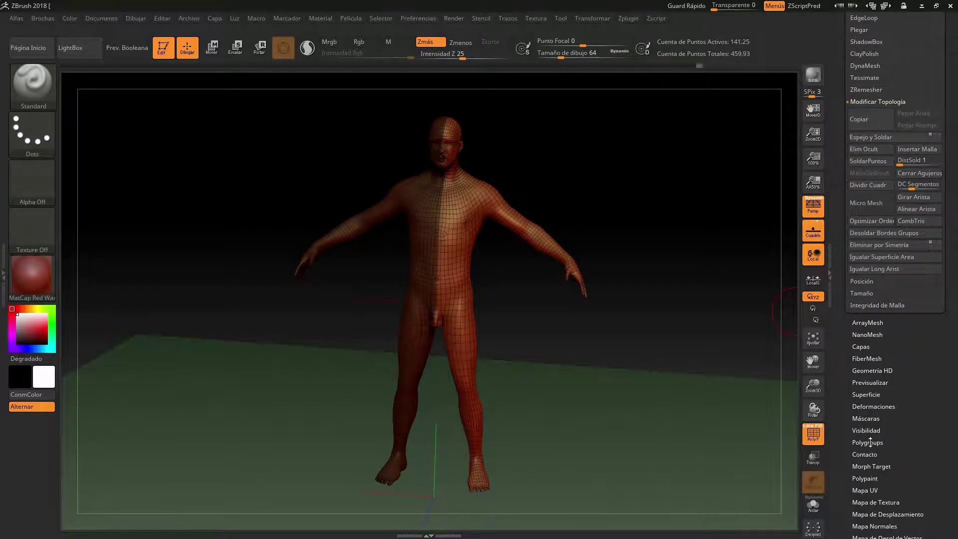
left_click(867, 442)
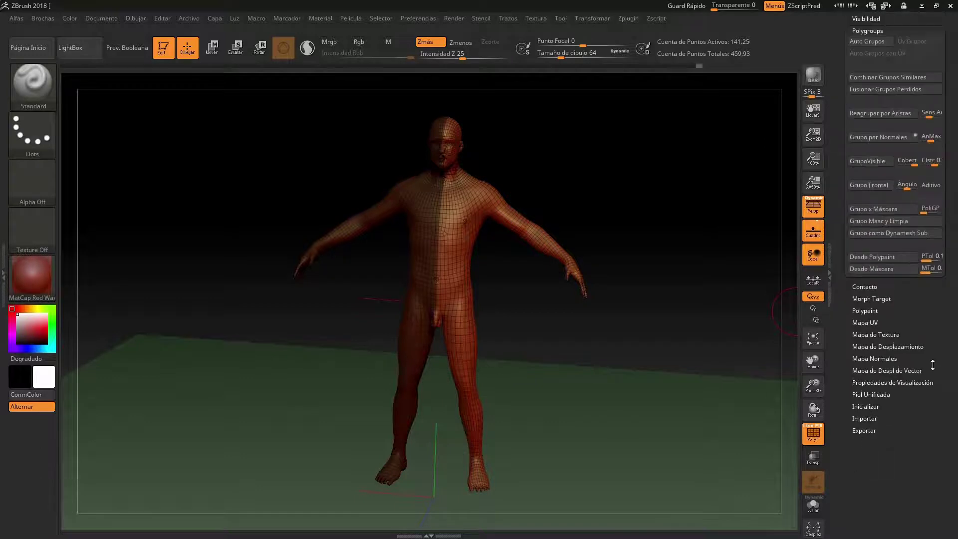
Make the masked left half a purple polygroup and hide the orange right half
left_click(873, 220)
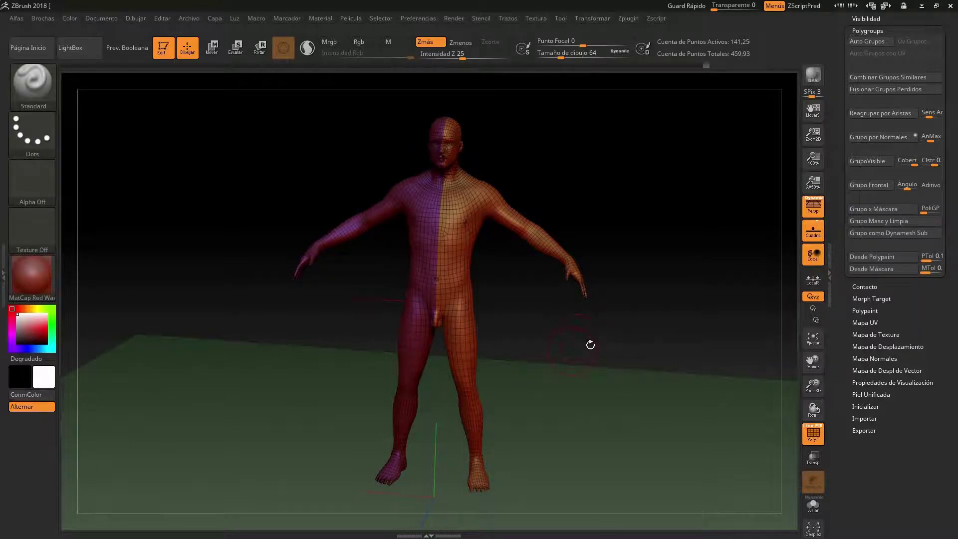
left_click_drag(590, 345, 311, 243)
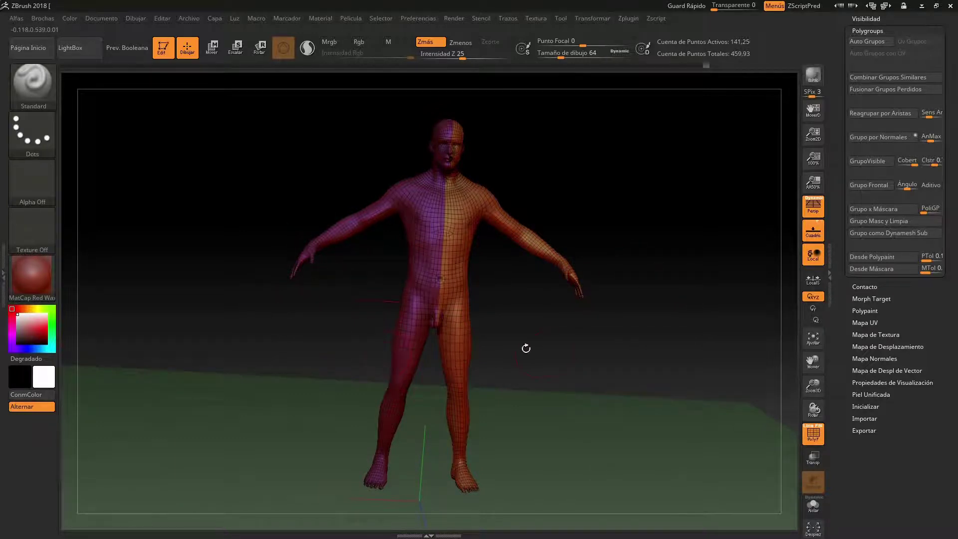
left_click_drag(590, 338, 587, 357, "shift")
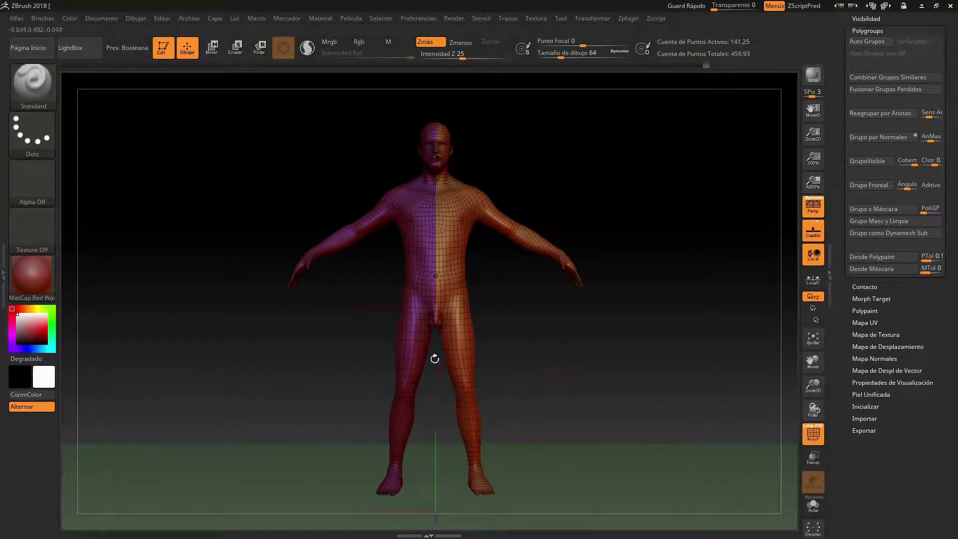
left_click(424, 248, "ctrl+shift")
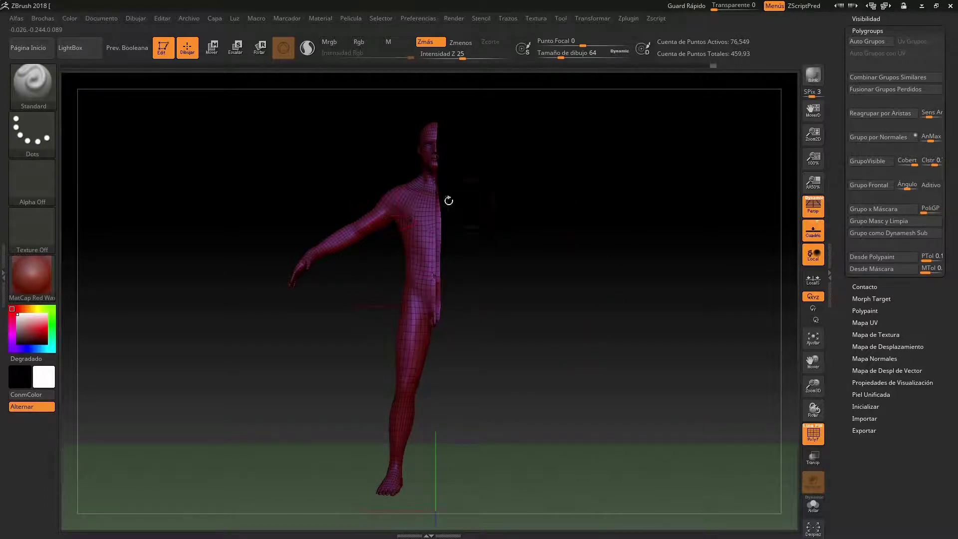
mouse_move(542, 339)
left_mouse_down()
mouse_move(509, 338)
mouse_move(483, 157)
left_mouse_up()
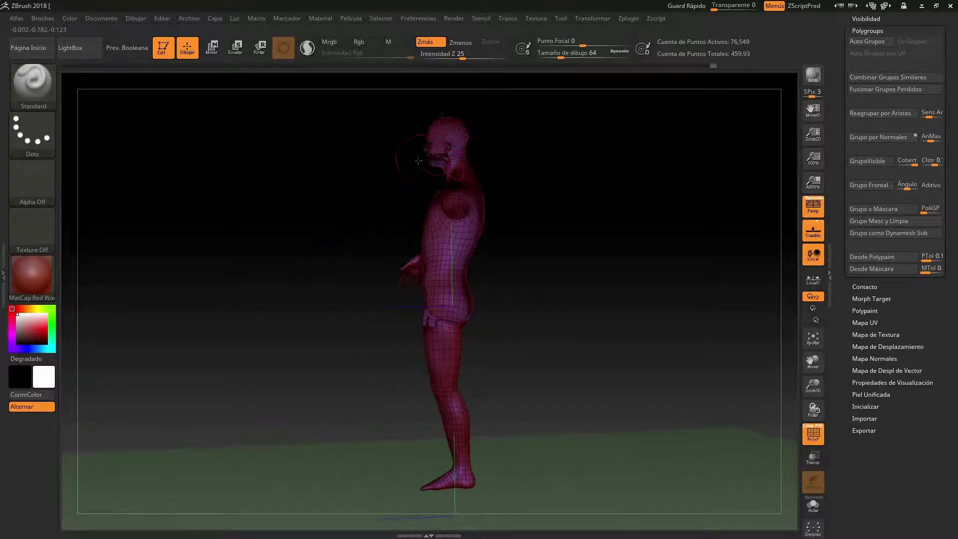
Smooth the centre seam along the face of the purple half, checking it from profile and three-quarter views
left_click_drag(437, 158, 437, 172)
mouse_move(550, 272)
left_mouse_down()
mouse_move(534, 265)
mouse_move(514, 287)
mouse_move(501, 285)
mouse_move(467, 256)
left_mouse_up()
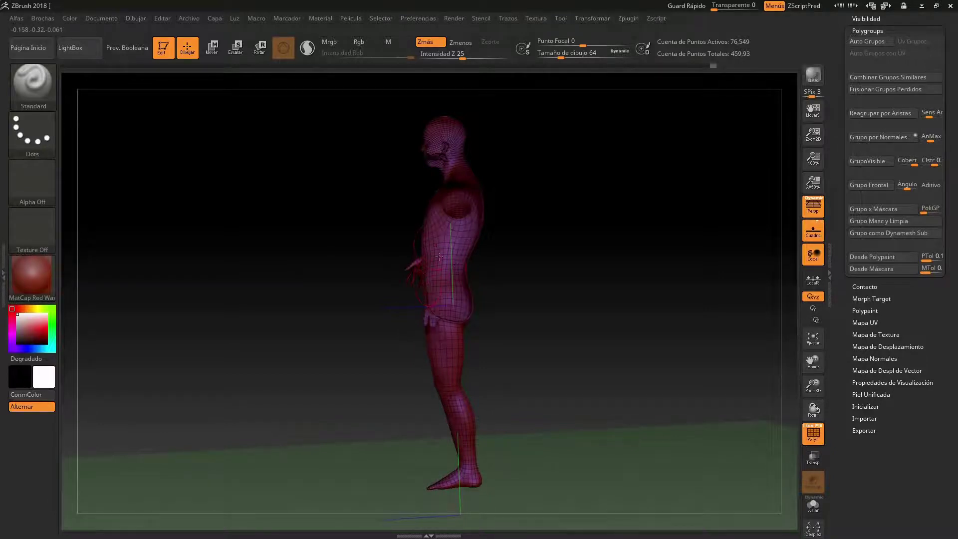
mouse_move(513, 295)
left_mouse_down()
mouse_move(555, 295)
mouse_move(501, 310)
left_mouse_up()
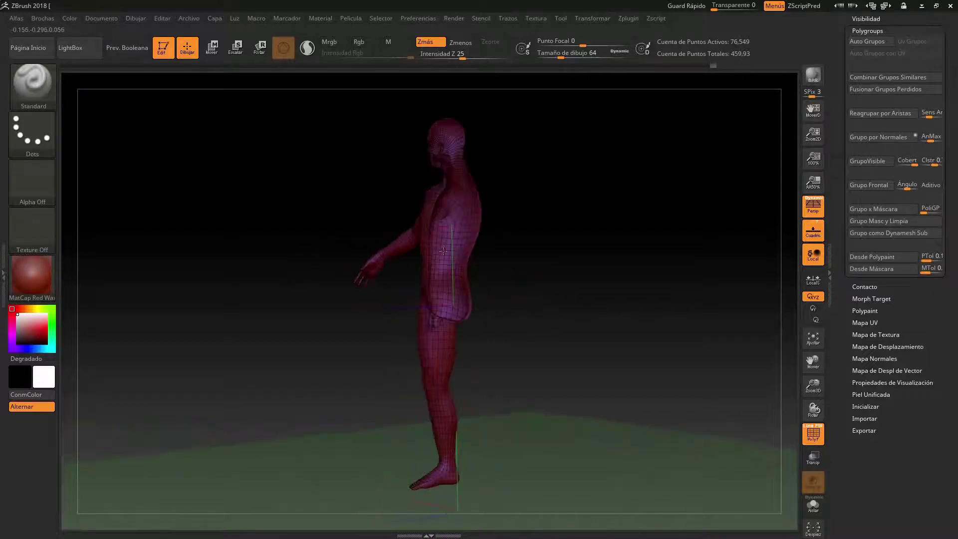
left_click_drag(518, 269, 406, 196)
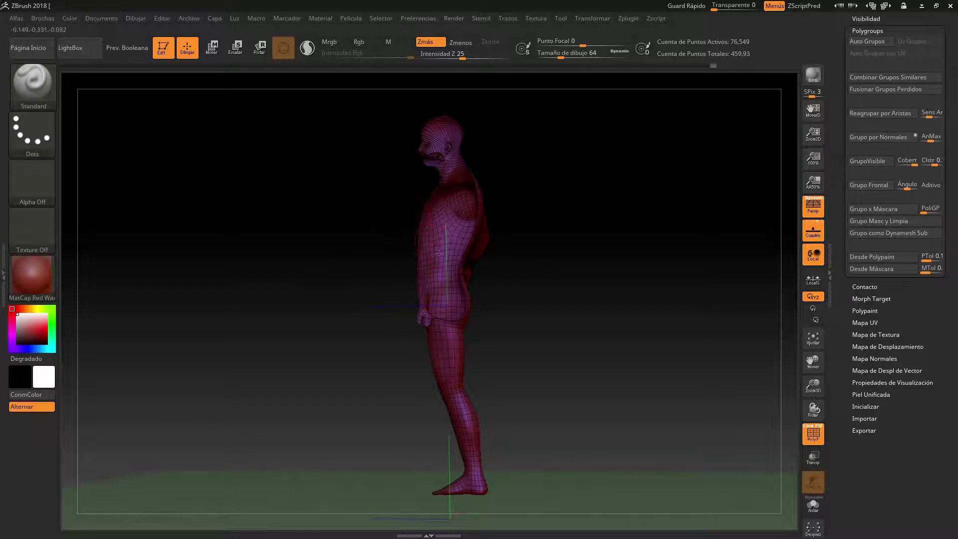
mouse_move(524, 264)
left_mouse_down()
mouse_move(538, 265)
mouse_move(495, 256)
left_mouse_up()
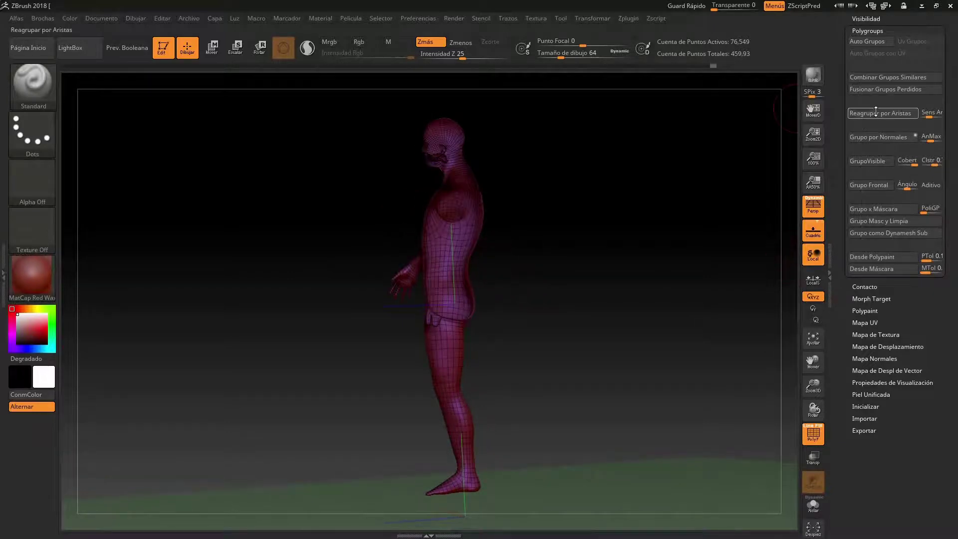
left_click_drag(952, 78, 953, 129)
left_click_drag(920, 81, 924, 134)
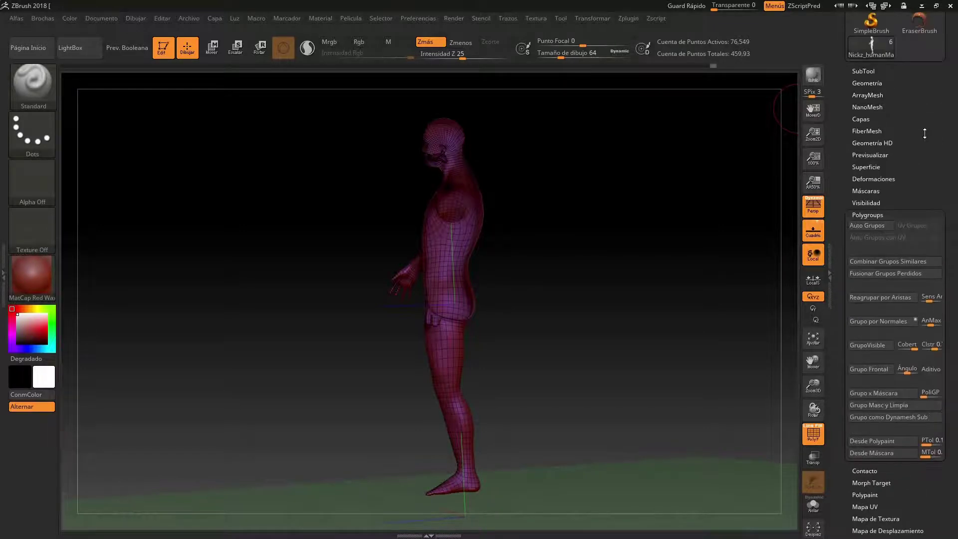
Unhide the hidden half so the whole body shows, and turn off the PolyF wireframe
left_click(880, 83)
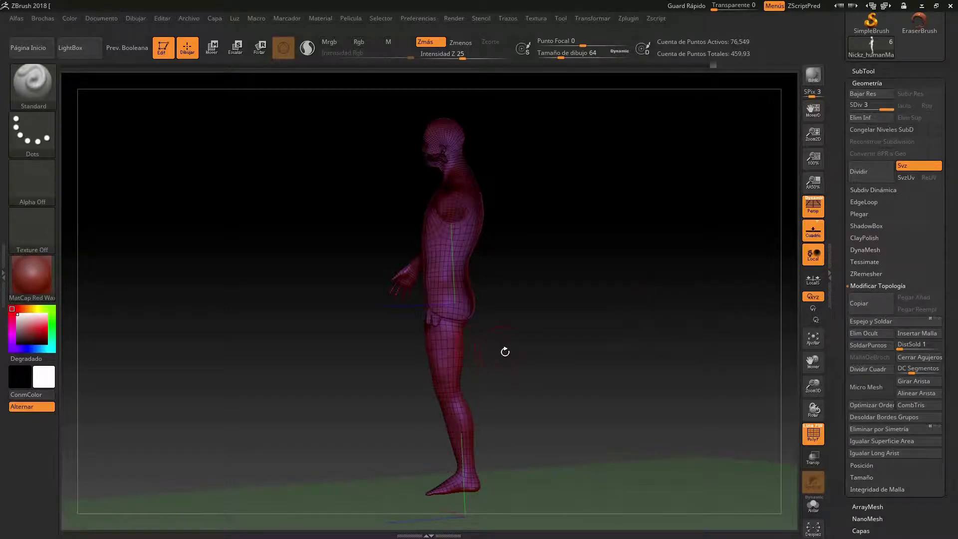
left_click_drag(501, 352, 526, 290)
mouse_move(577, 331)
left_mouse_down()
mouse_move(477, 369)
mouse_move(520, 346)
left_mouse_up()
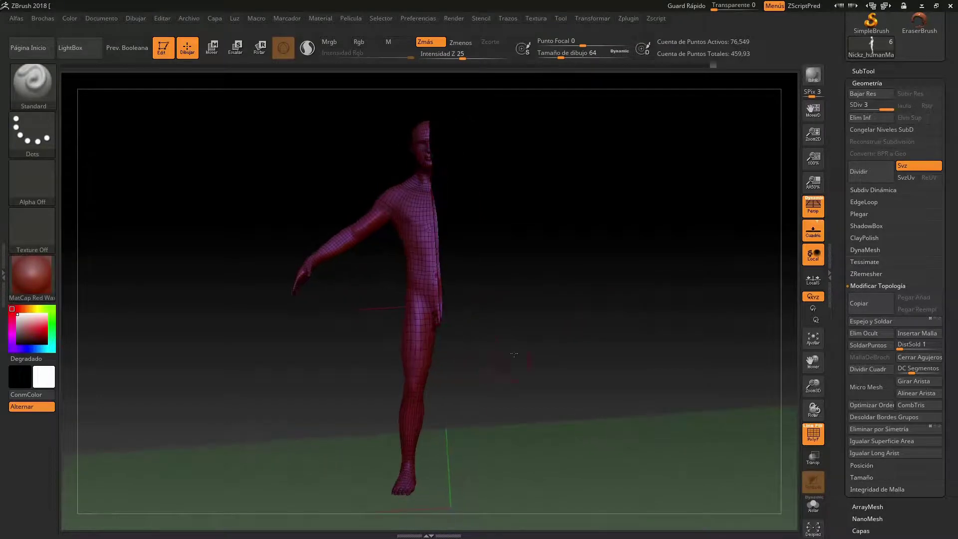
left_click(540, 316, "ctrl+shift")
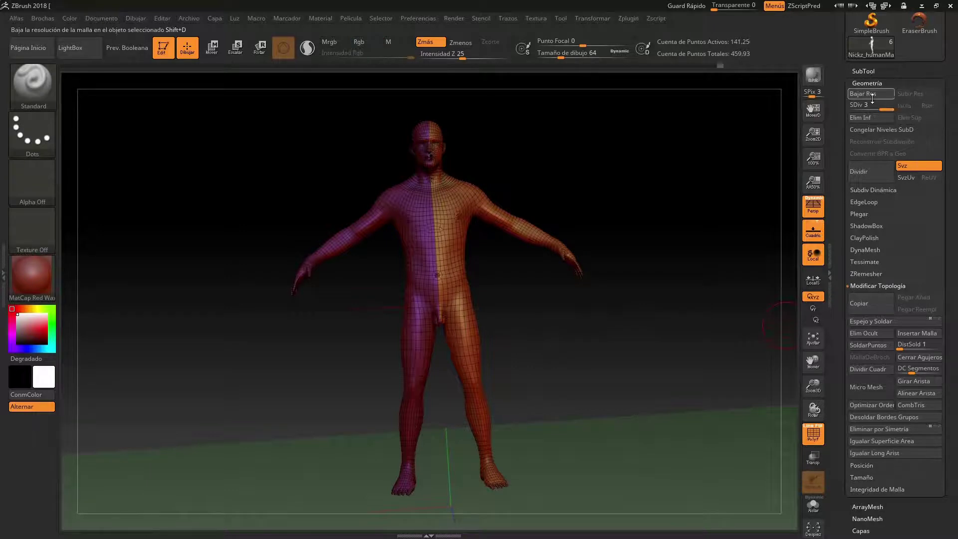
left_click(811, 432)
left_click_drag(669, 367, 634, 361)
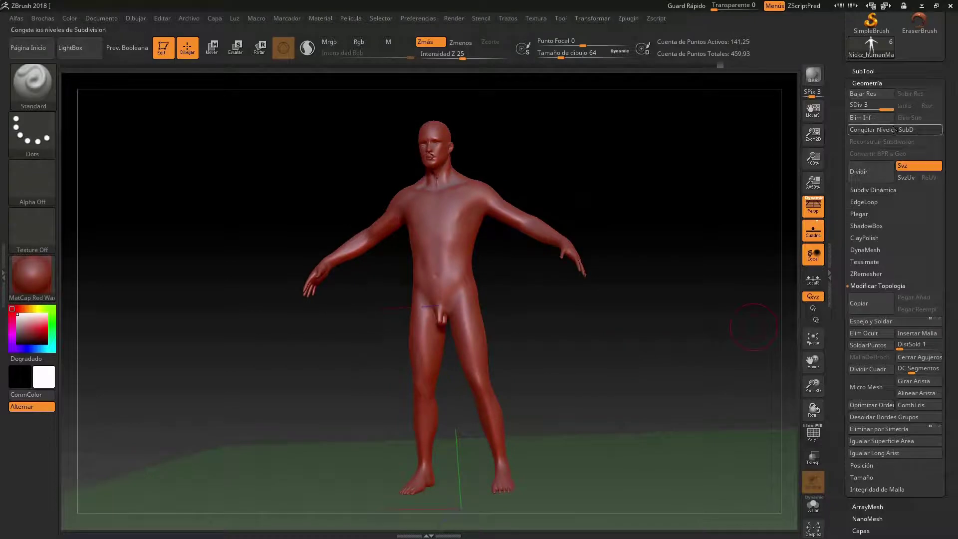
left_click(867, 81)
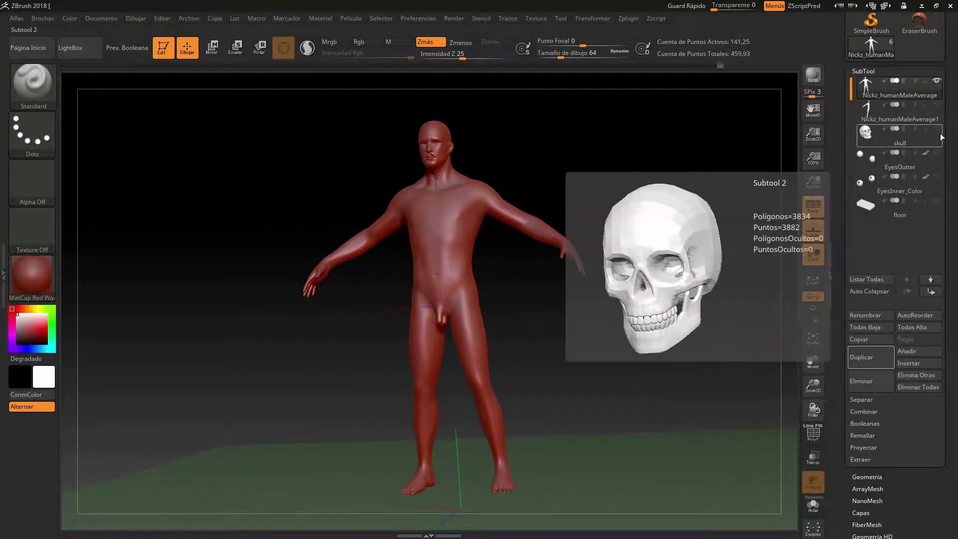
Switch to the second body subtool (4,836 points) and rotate it toward its left
scroll(871, 132, "down", 2)
scroll(873, 137, "down", 3)
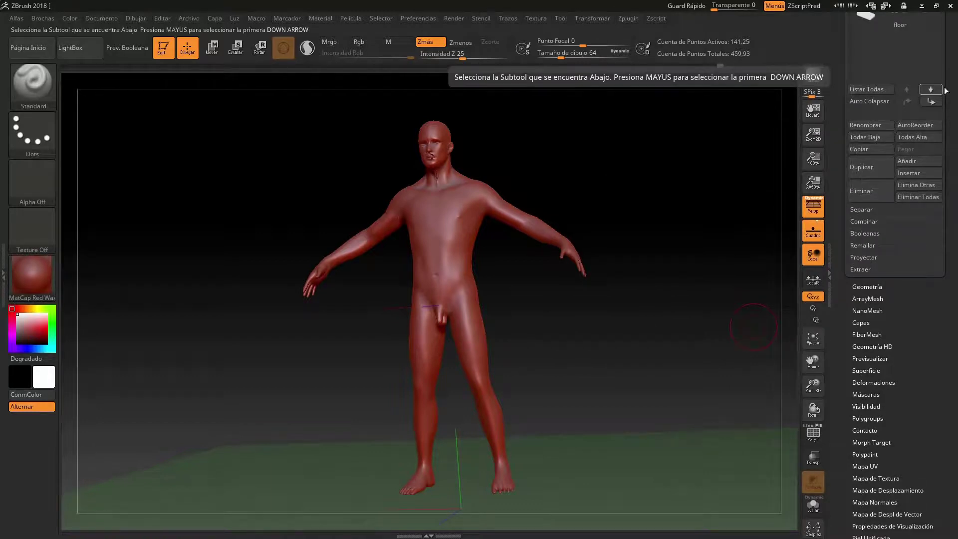
scroll(869, 128, "up", 3)
scroll(867, 124, "up", 2)
left_click(878, 126)
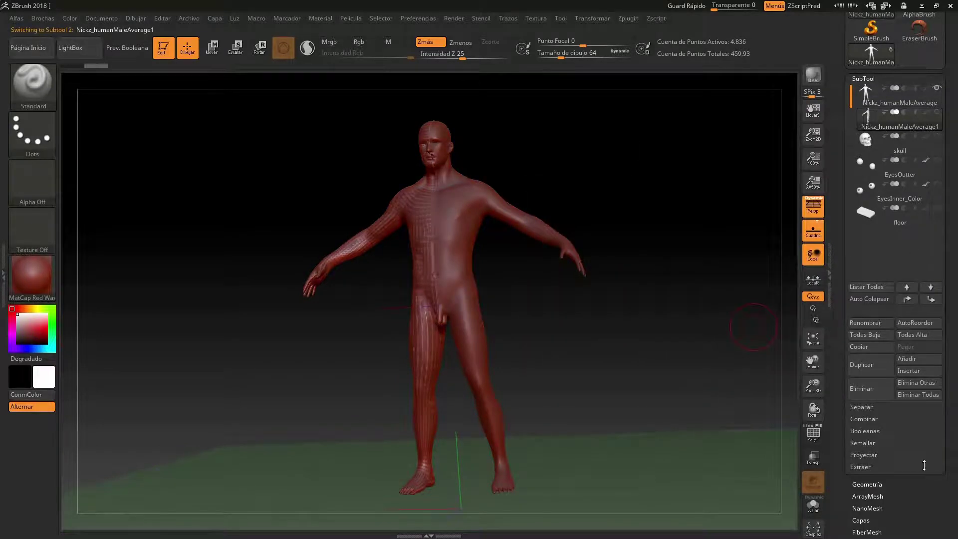
mouse_move(570, 314)
left_mouse_down()
mouse_move(597, 313)
mouse_move(759, 219)
left_mouse_up()
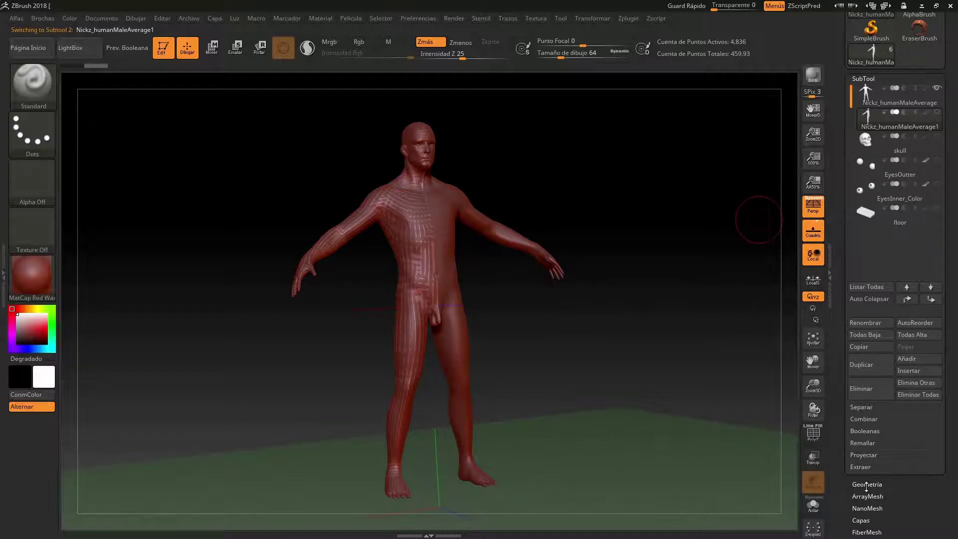
left_click(867, 485)
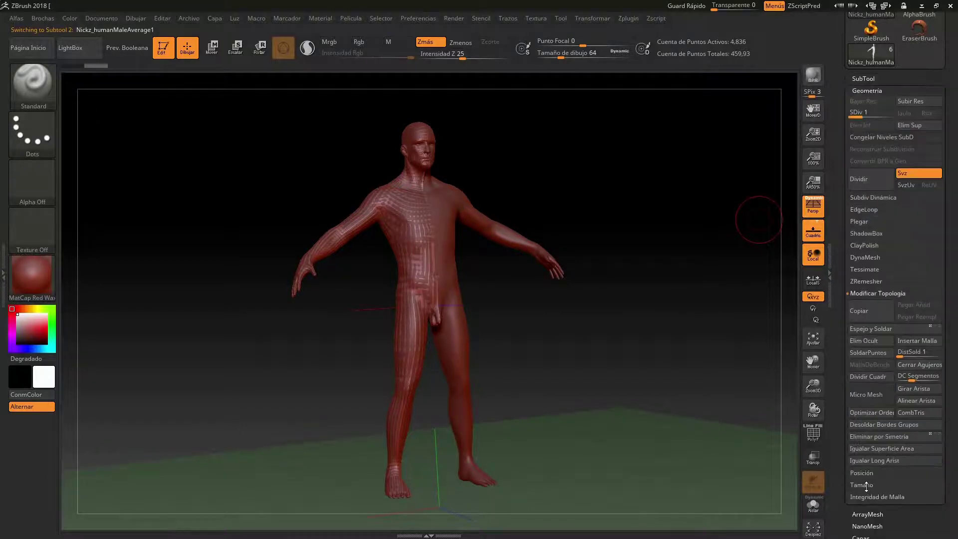
left_click(867, 92)
Quick-save the project and frame the model in the viewport
key("ctrl+s")
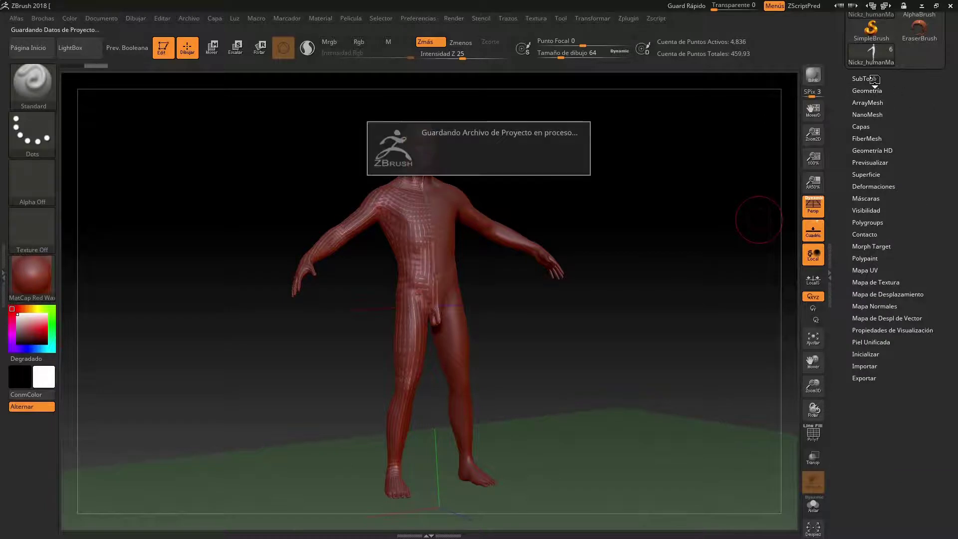
left_click(867, 79)
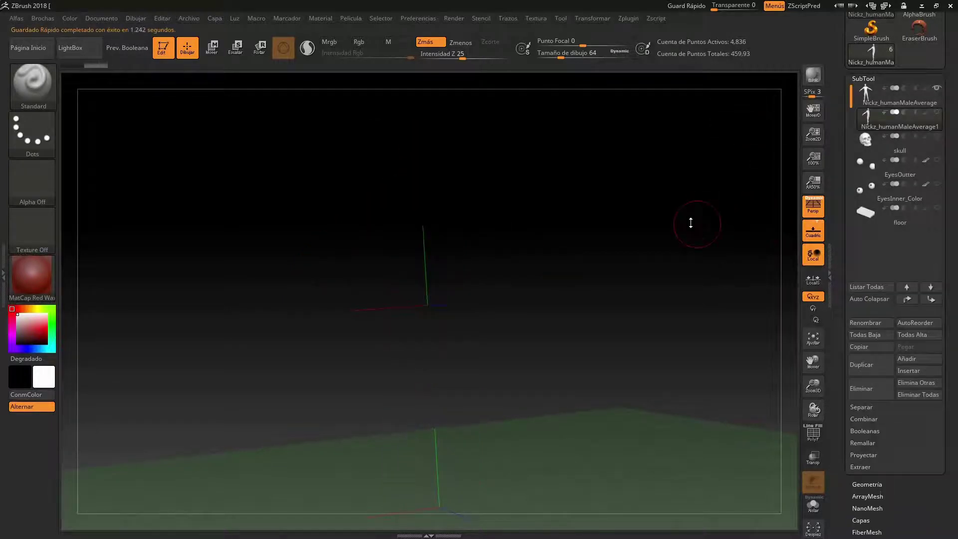
left_click(812, 341)
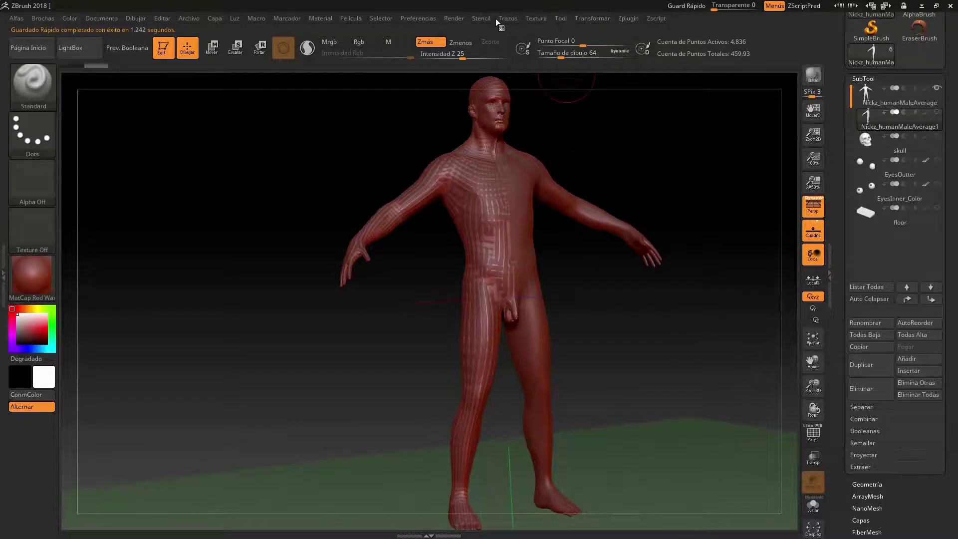
Set QuickSave maximum duration to 85 and rest duration to 87 minutes in Preferences
left_click(432, 18)
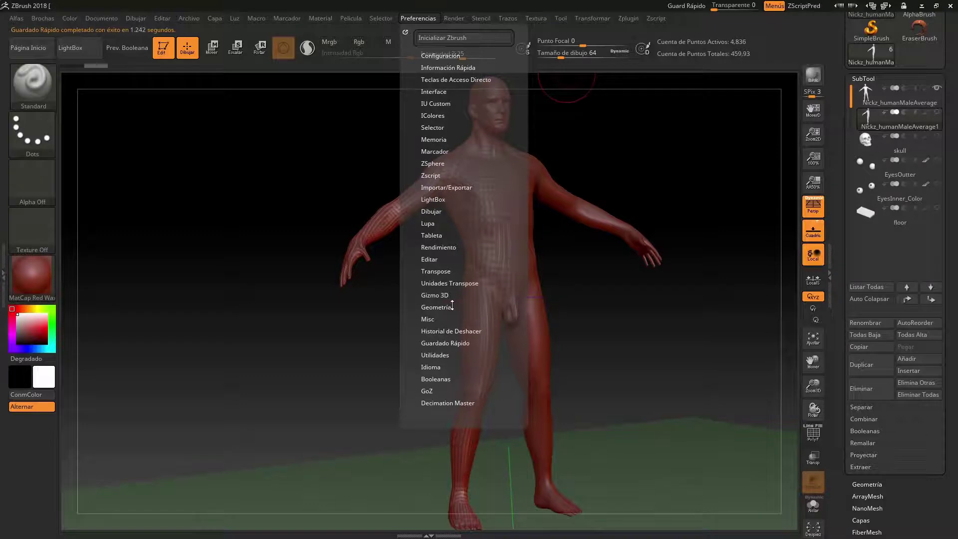
left_click(442, 344)
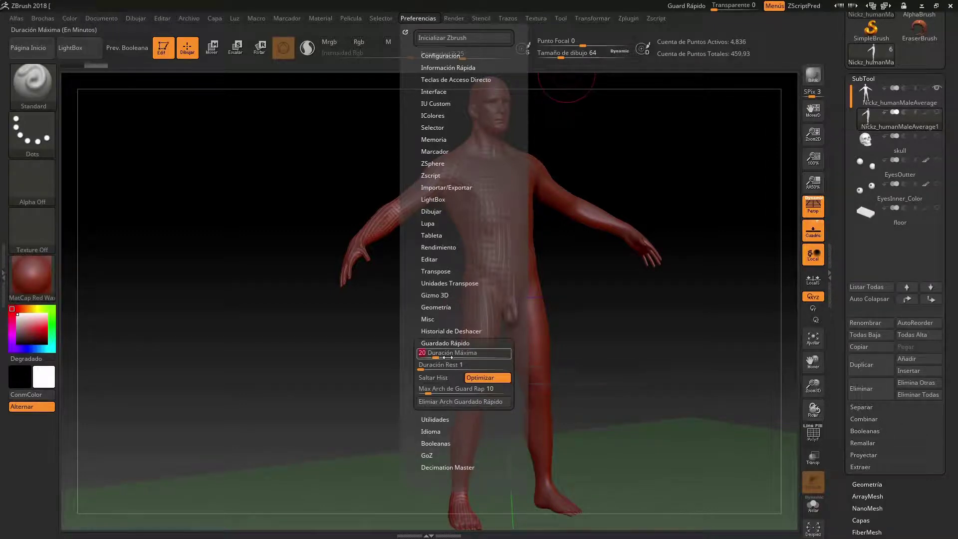
left_click_drag(453, 358, 455, 358)
type("85")
left_click(426, 377)
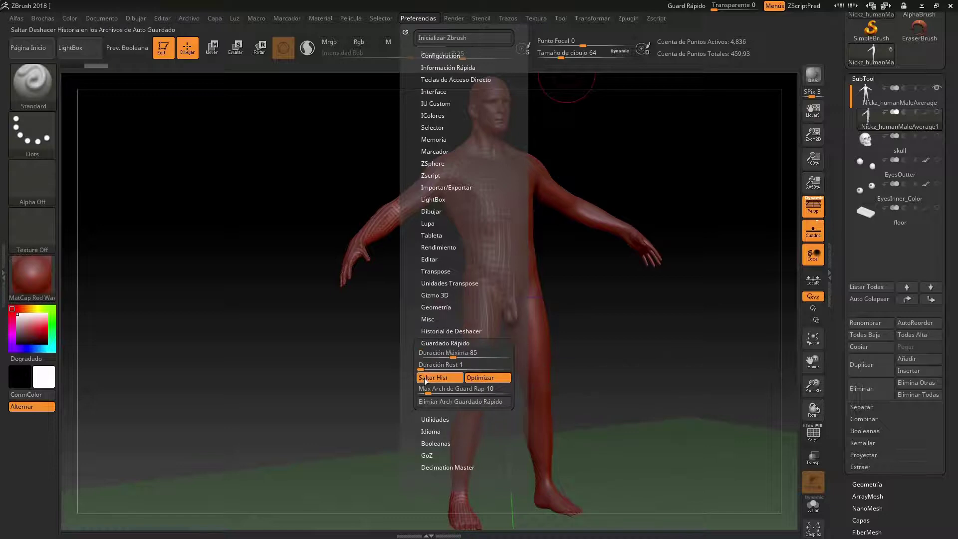
left_click(425, 377)
left_click_drag(424, 369, 446, 370)
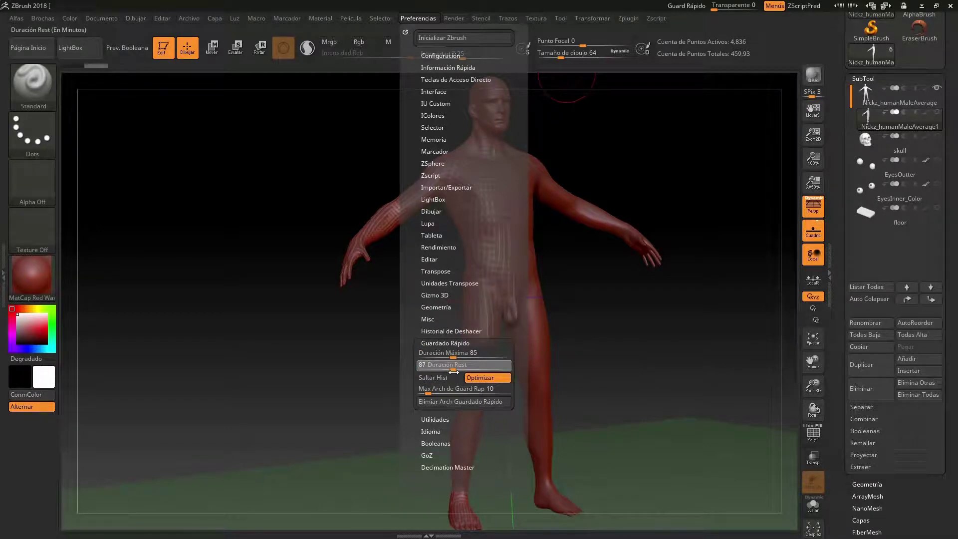
left_click_drag(453, 371, 453, 371)
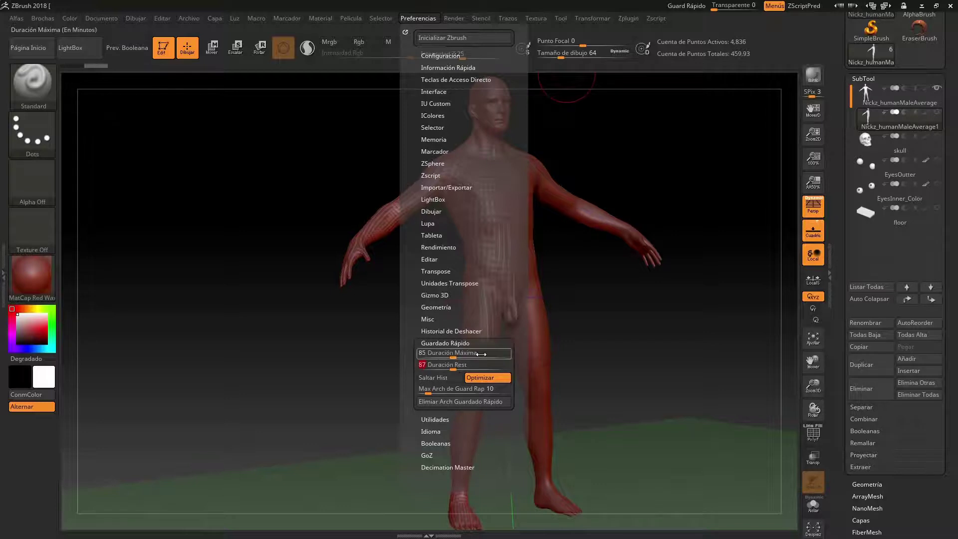
Delete all quick-save files and switch back to the smooth full-body subtool
left_click(446, 402)
left_click(329, 427)
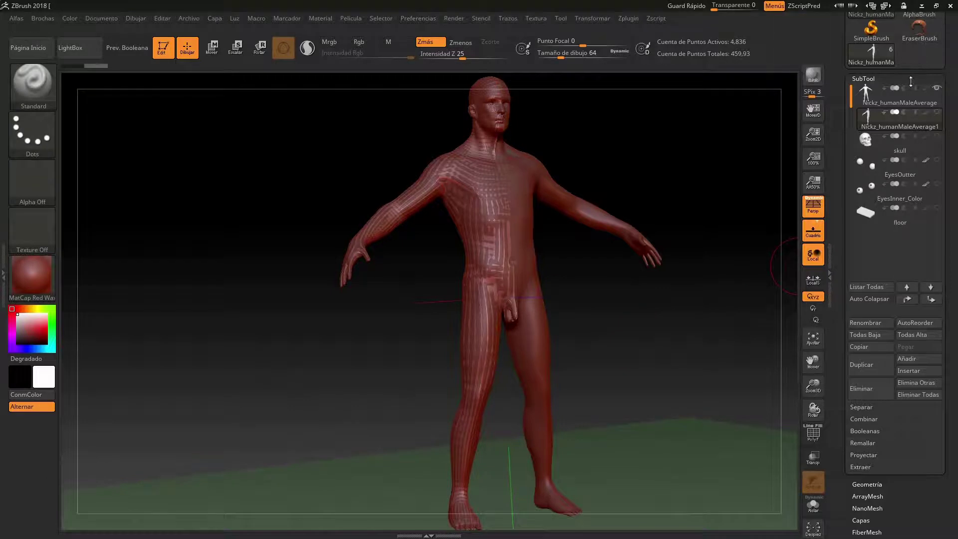
left_click(885, 97)
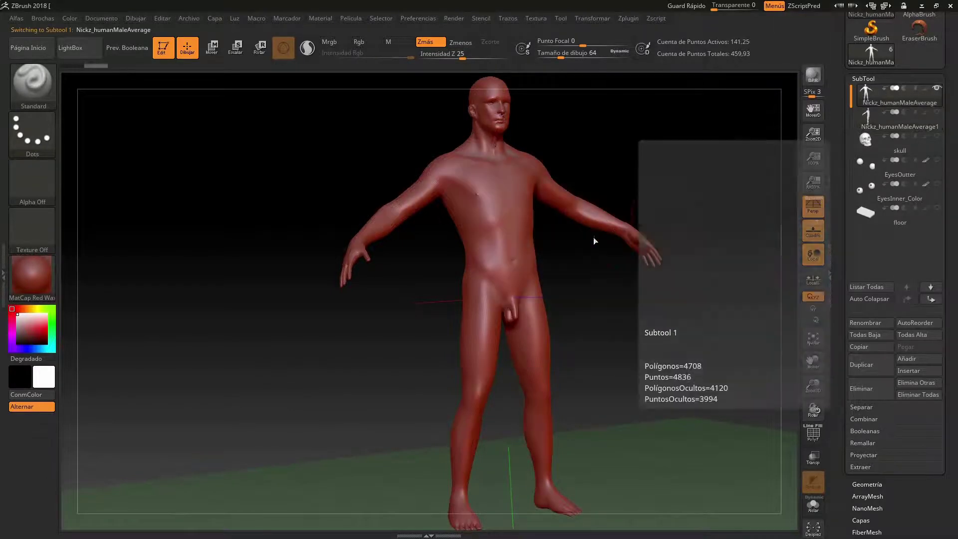
Rotate, zoom and pan to inspect the seam down the face and neck
left_click_drag(611, 154, 614, 145)
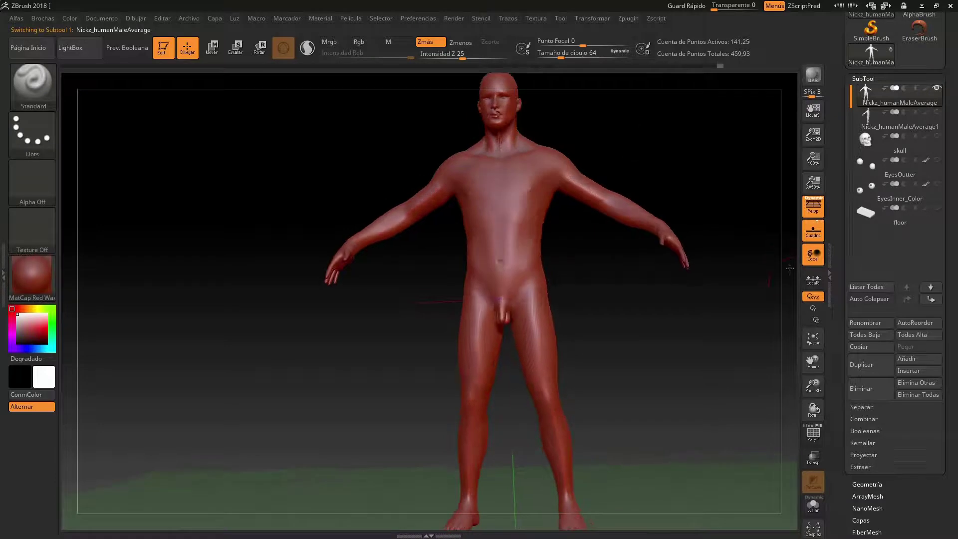
mouse_move(813, 386)
left_mouse_down()
mouse_move(819, 368)
mouse_move(819, 529)
left_mouse_up()
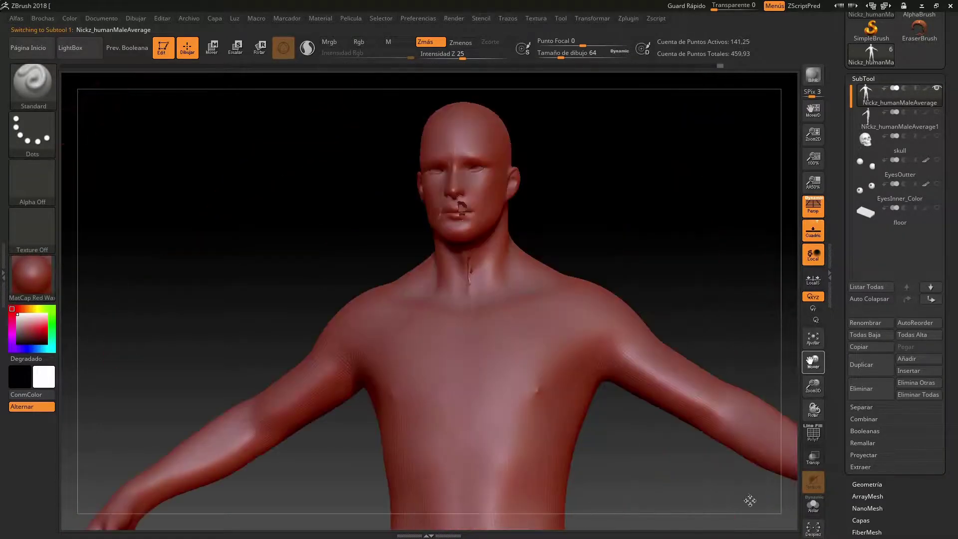
mouse_move(609, 203)
left_mouse_down()
mouse_move(635, 205)
mouse_move(608, 208)
left_mouse_up()
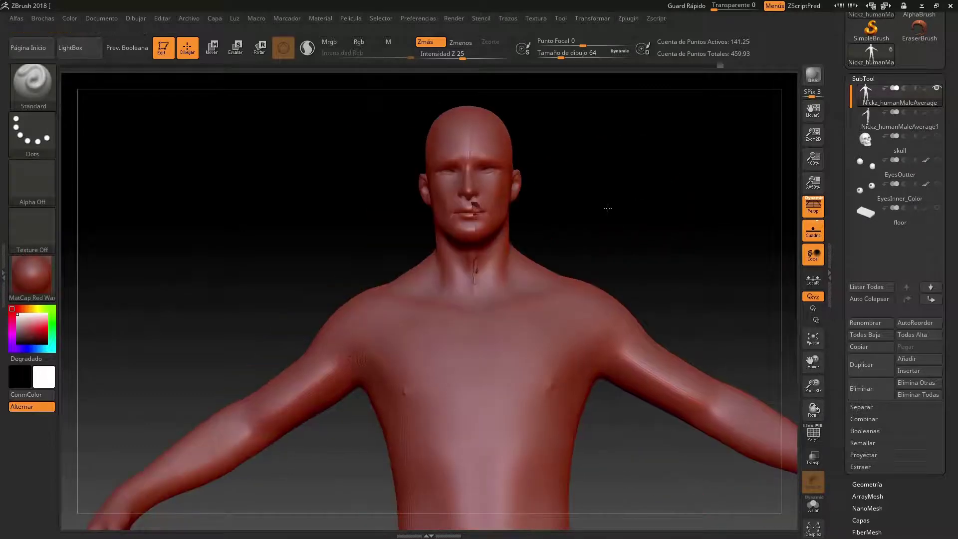
left_click_drag(813, 361, 820, 405)
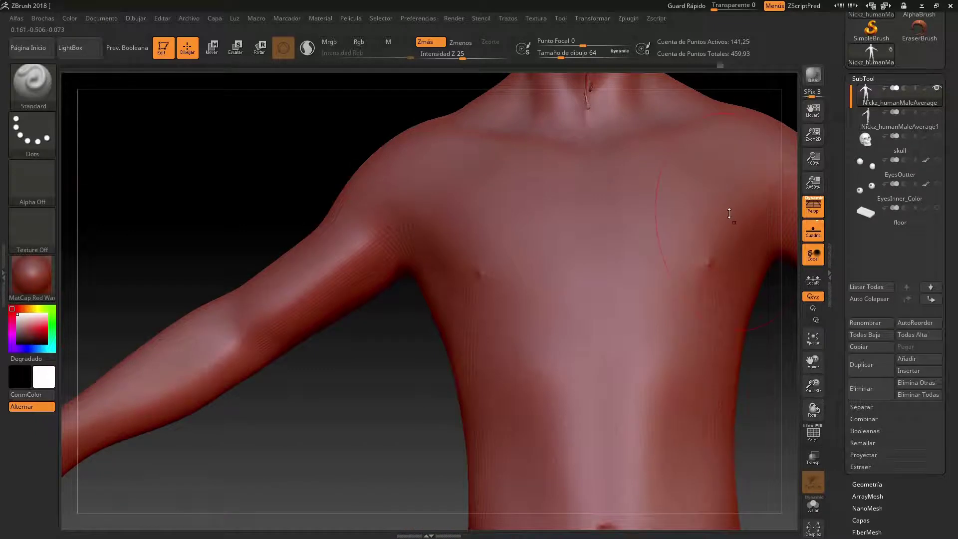
left_click_drag(813, 362, 755, 432)
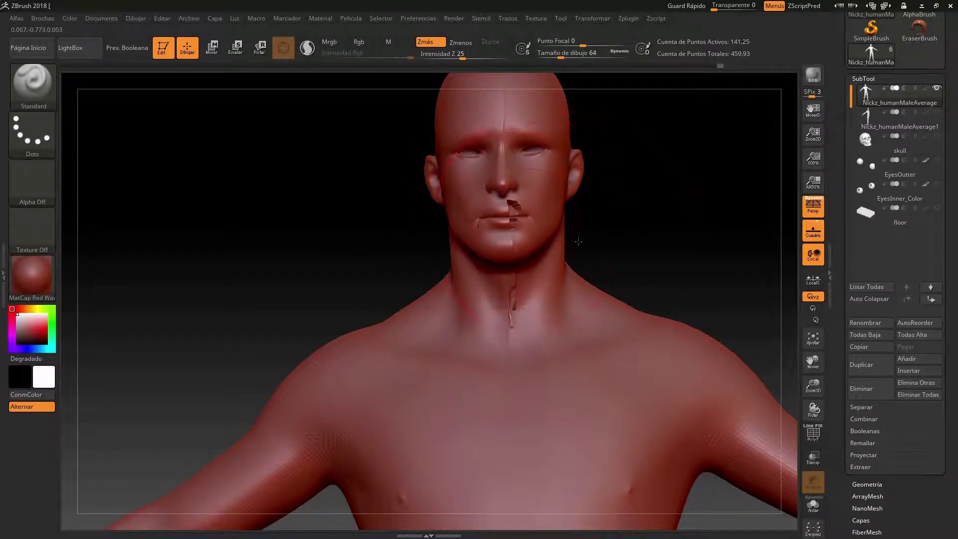
mouse_move(578, 242)
left_mouse_down()
mouse_move(605, 229)
mouse_move(616, 257)
left_mouse_up()
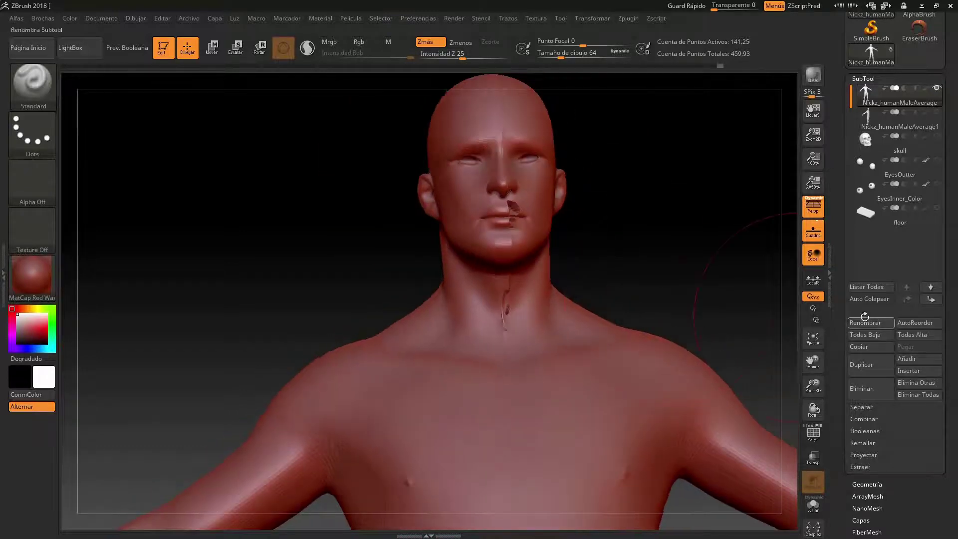
left_click(866, 486)
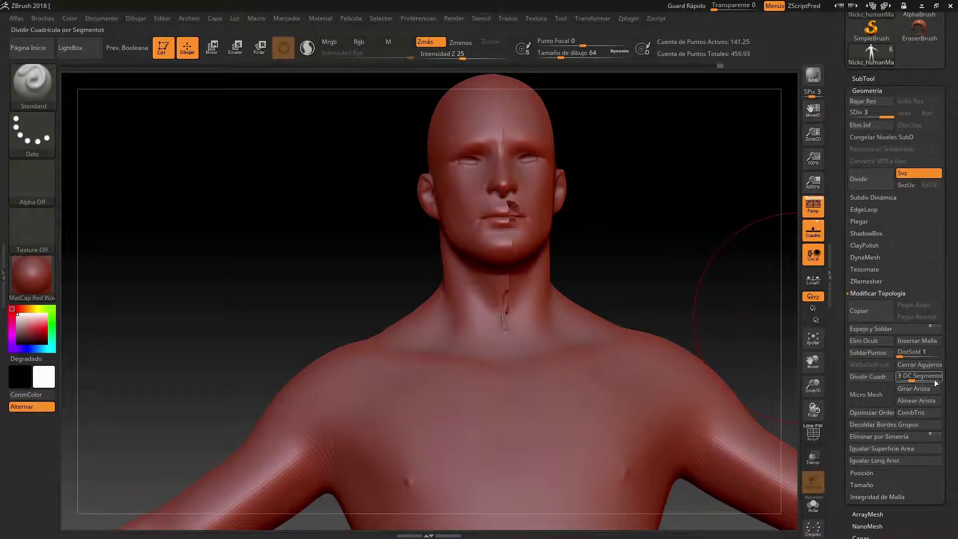
Try Cerrar Agujeros and drop to SDiv 1, then restore SDiv 3 from the undo history
left_click(919, 365)
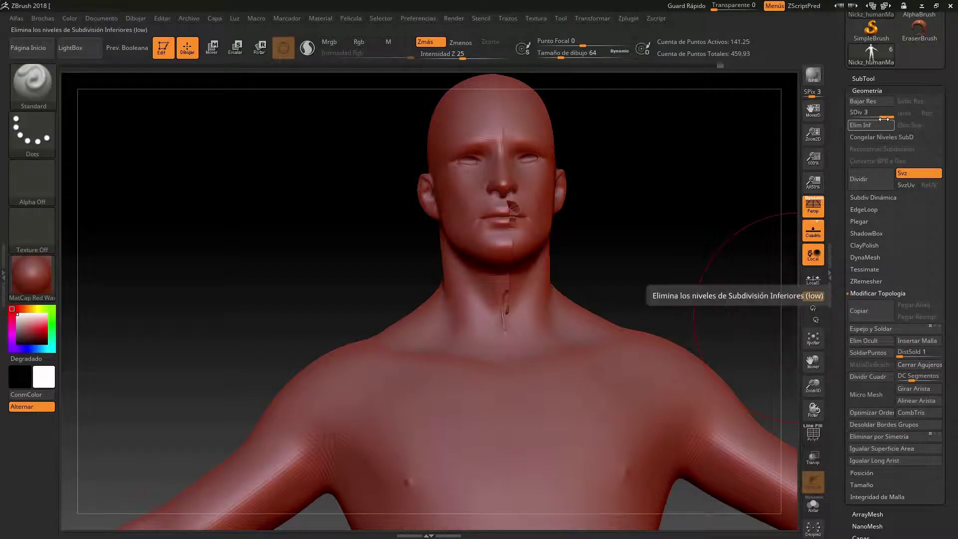
left_click_drag(884, 119, 849, 121)
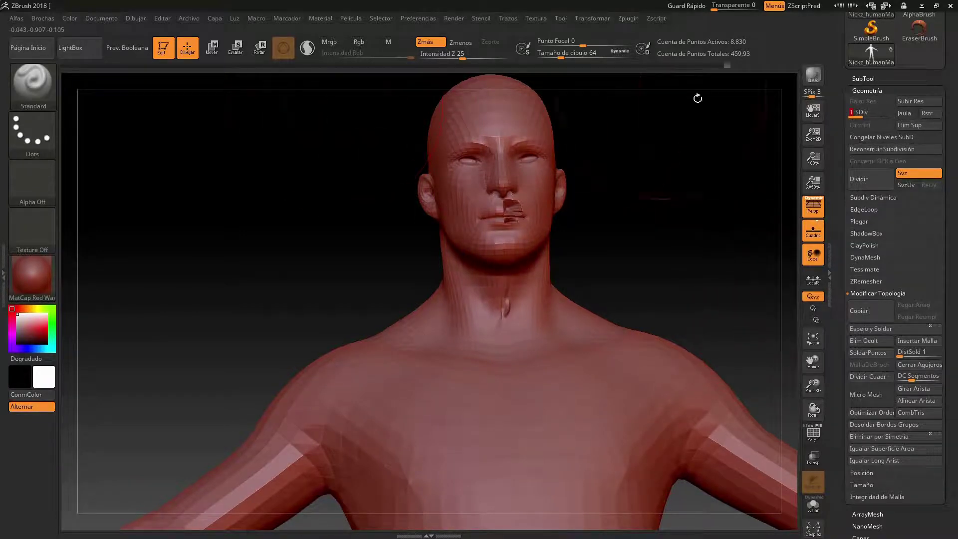
left_click(720, 66)
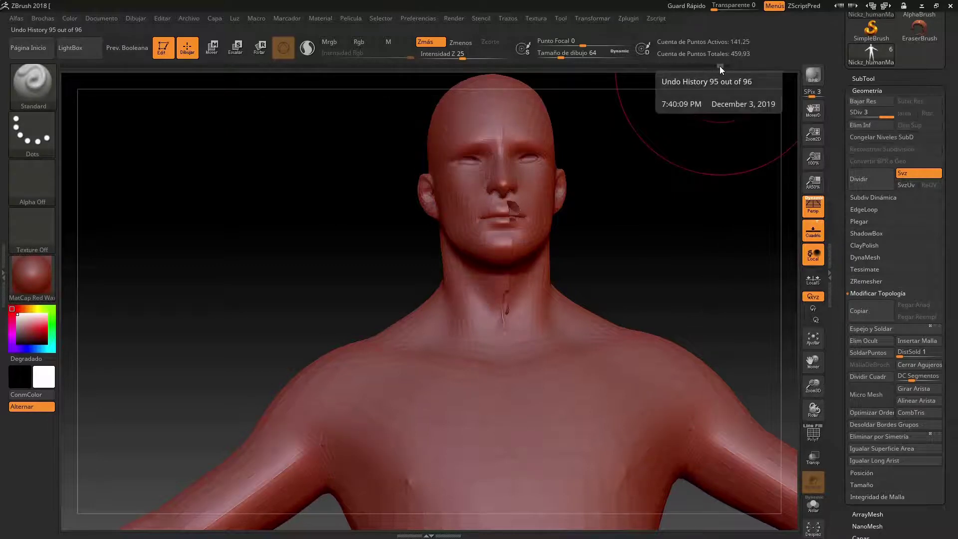
left_click(711, 65)
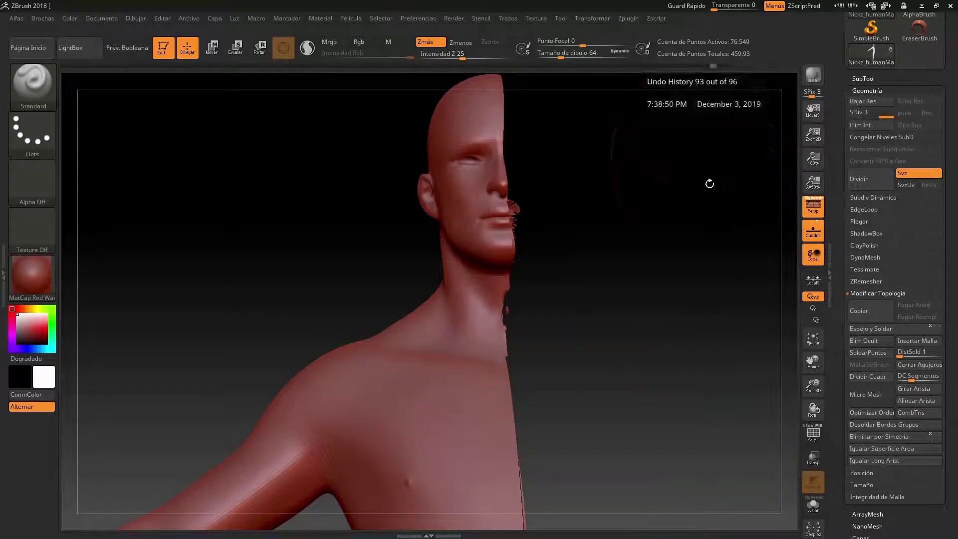
mouse_move(638, 252)
left_mouse_down()
mouse_move(657, 257)
mouse_move(625, 289)
mouse_move(601, 290)
left_mouse_up()
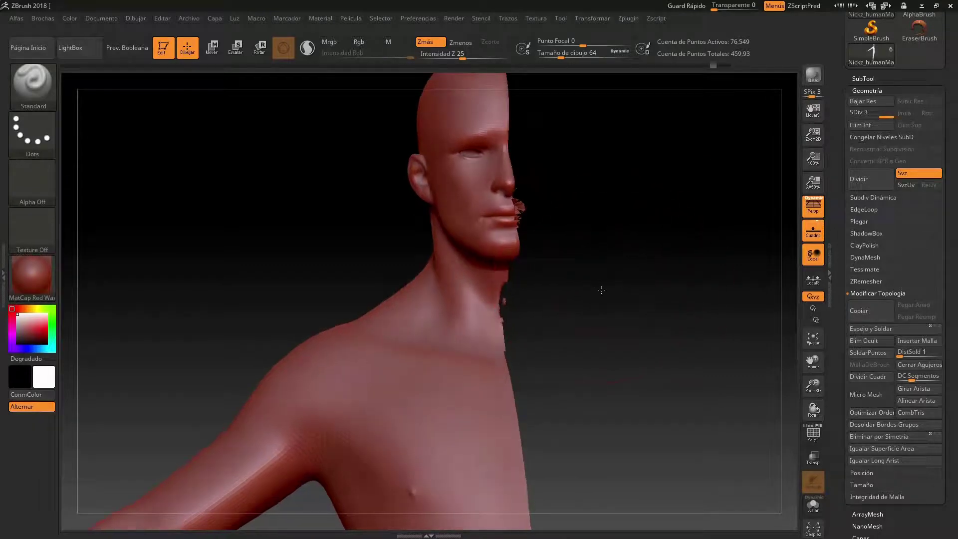
mouse_move(821, 394)
left_mouse_down()
mouse_move(814, 379)
mouse_move(784, 443)
mouse_move(725, 378)
mouse_move(646, 184)
left_mouse_up()
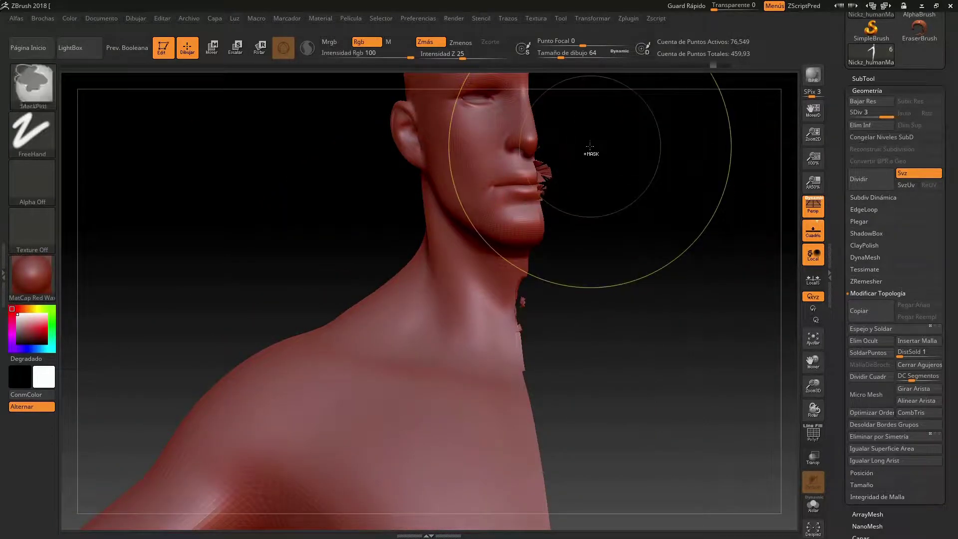
mouse_move(572, 150)
left_mouse_down("ctrl+shift")
mouse_move(552, 207)
mouse_move(539, 162)
left_mouse_up("ctrl+shift")
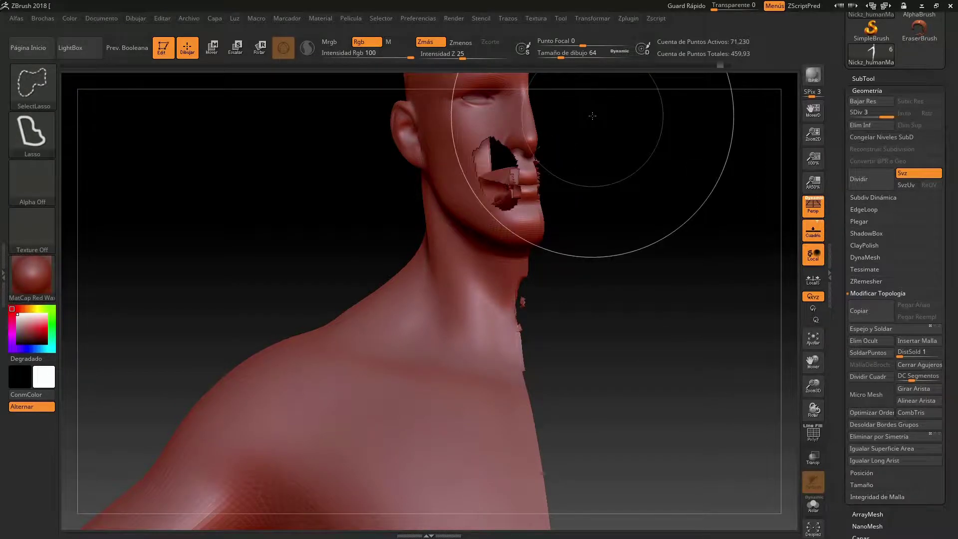
left_click_drag(613, 211, 609, 203)
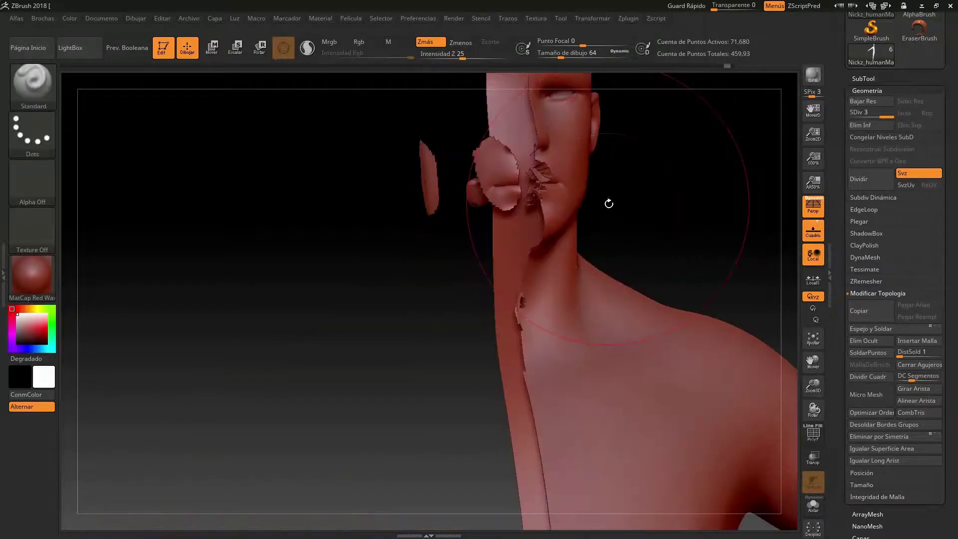
left_click(328, 289, "ctrl+shift")
left_click_drag(327, 289, 419, 325, "shift")
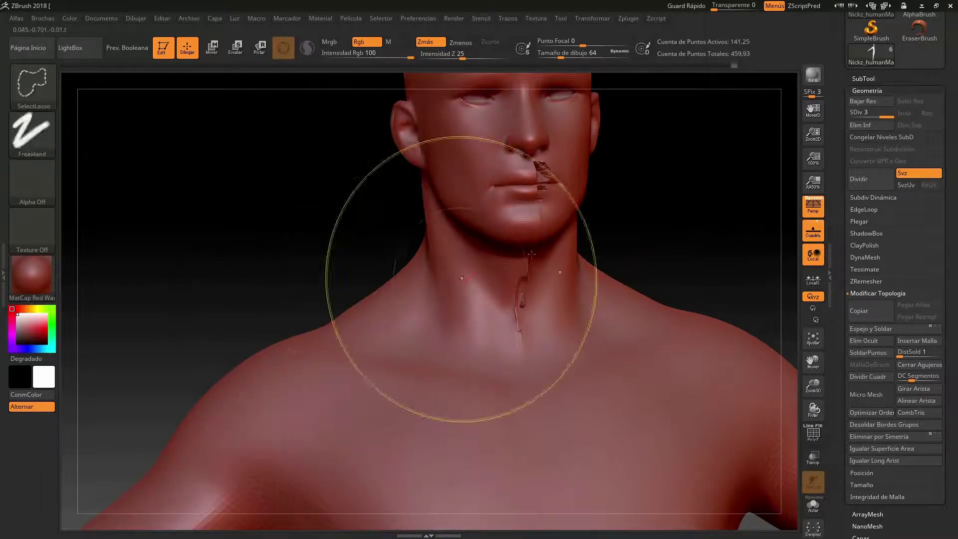
left_click_drag(653, 229, 636, 235)
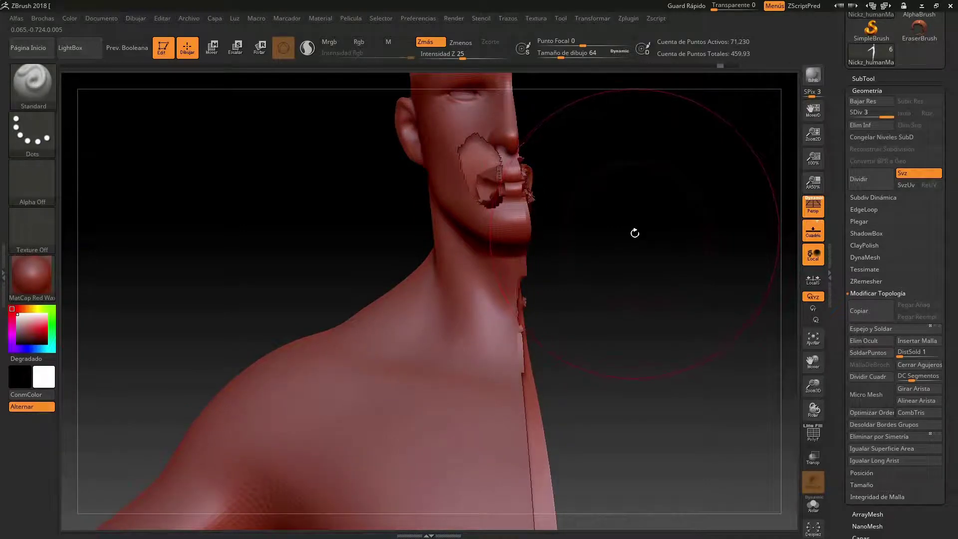
key("ctrl+shift")
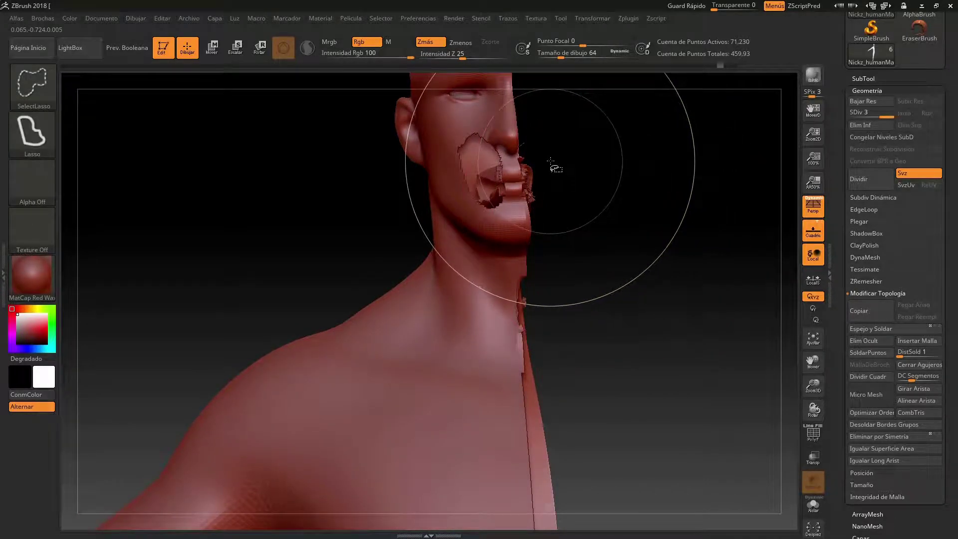
left_click_drag(546, 156, 528, 161, "ctrl+shift")
mouse_move(602, 253)
left_mouse_down()
mouse_move(568, 252)
mouse_move(637, 242)
mouse_move(621, 241)
mouse_move(592, 286)
mouse_move(560, 295)
mouse_move(595, 271)
left_mouse_up()
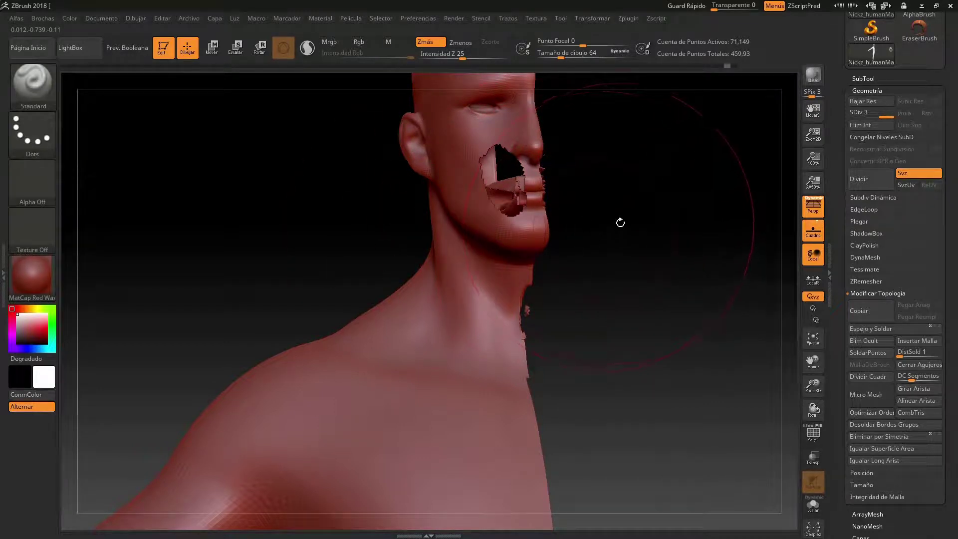
left_click_drag(652, 285, 654, 288)
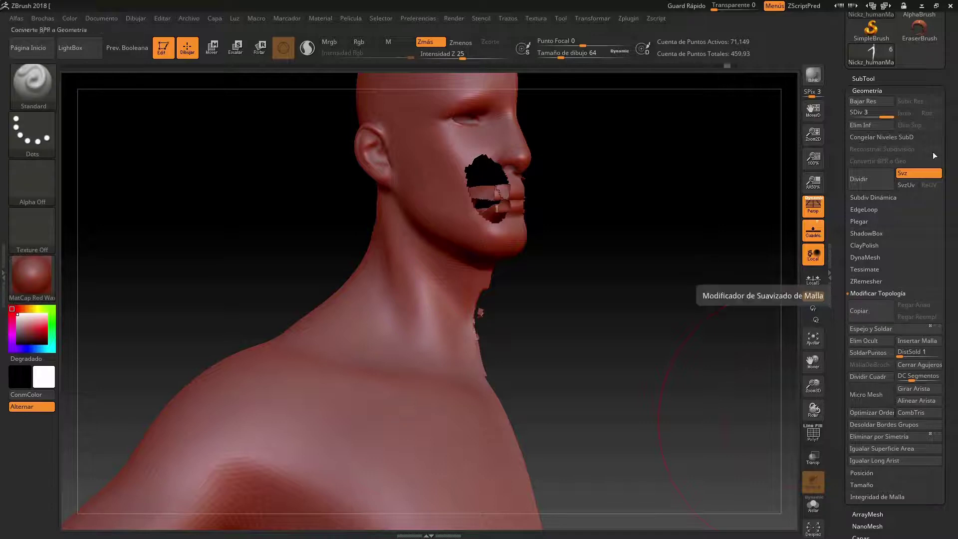
Drop the body to SDiv 1 and delete its higher subdivision levels
left_click(887, 137)
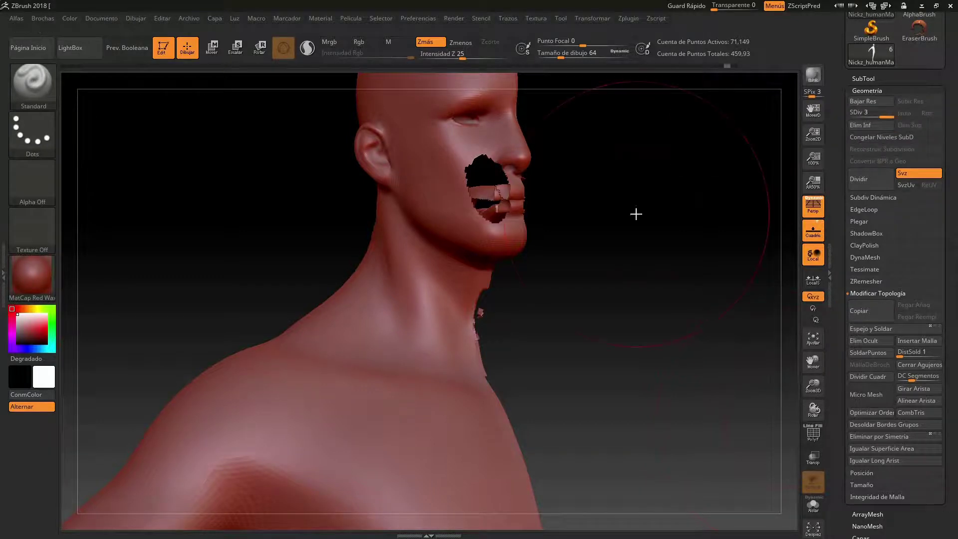
key("ctrl+shift")
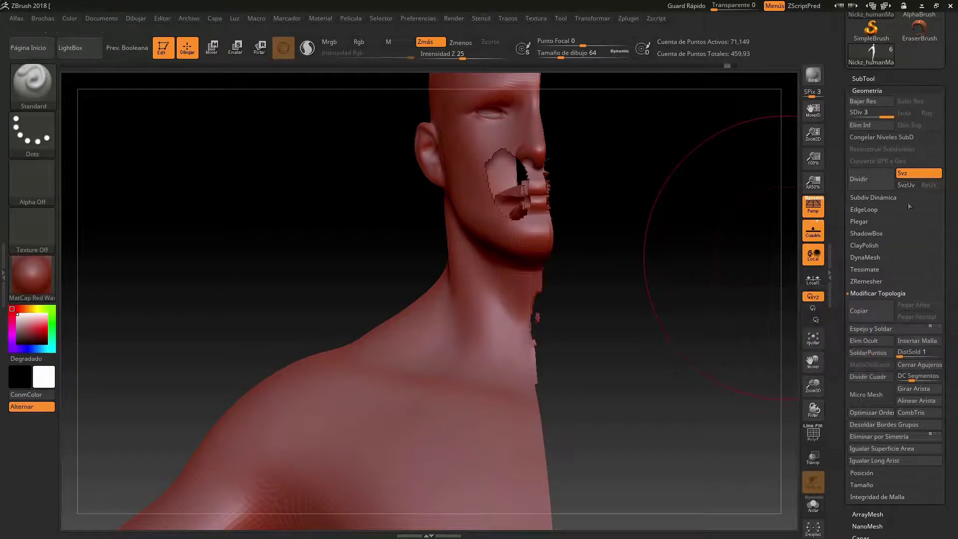
key("shift+d")
key("shift+d")
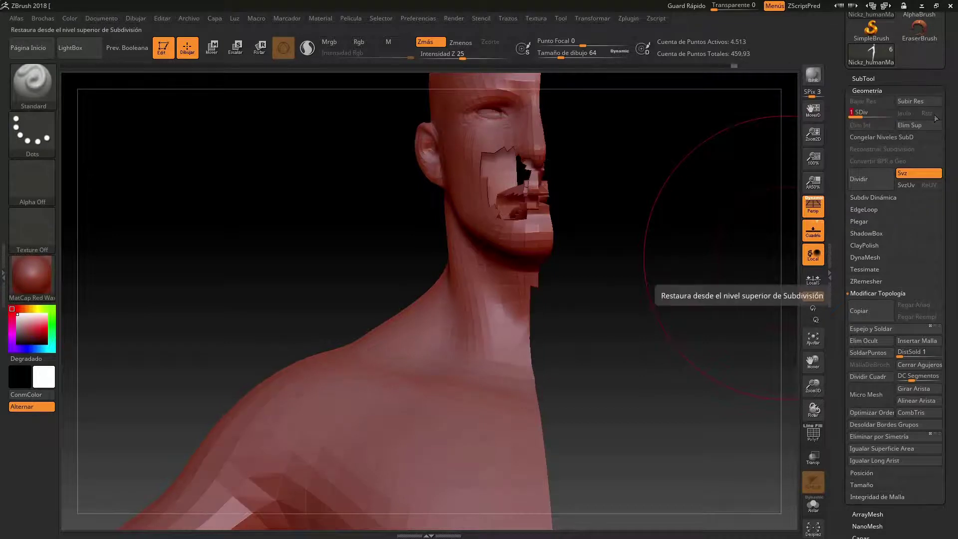
left_click(914, 124)
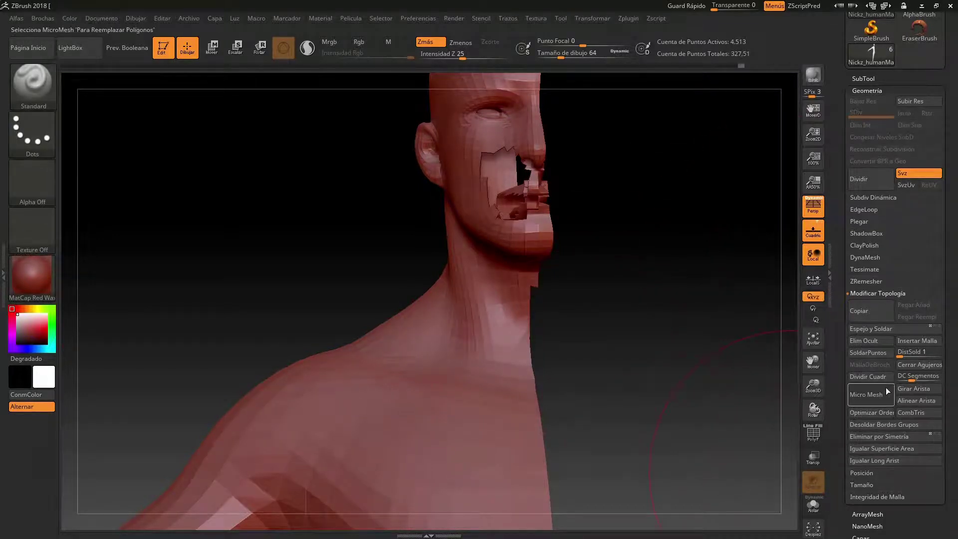
Delete the hidden half of the mesh and close its open holes
left_click(860, 341)
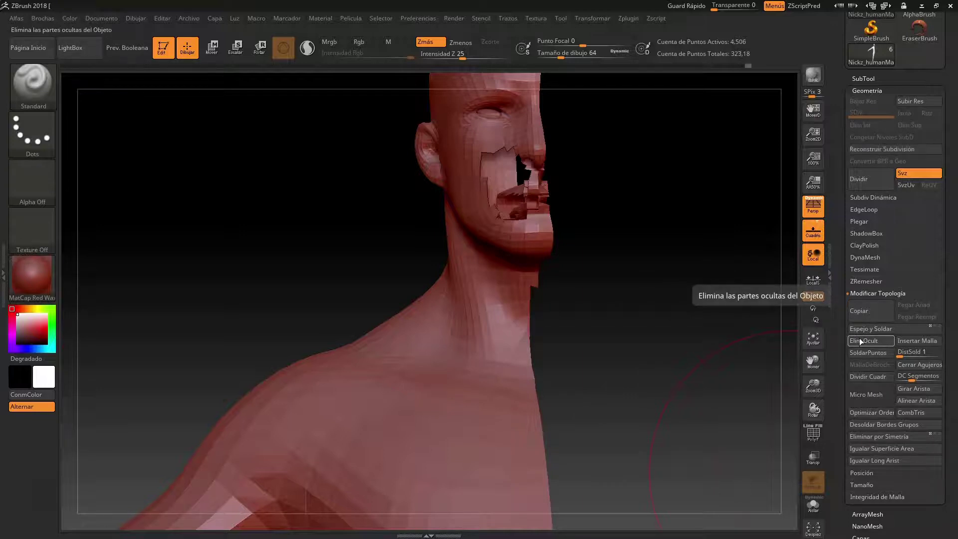
left_click_drag(652, 377, 735, 407)
left_click_drag(813, 386, 825, 319)
left_click_drag(627, 419, 622, 403)
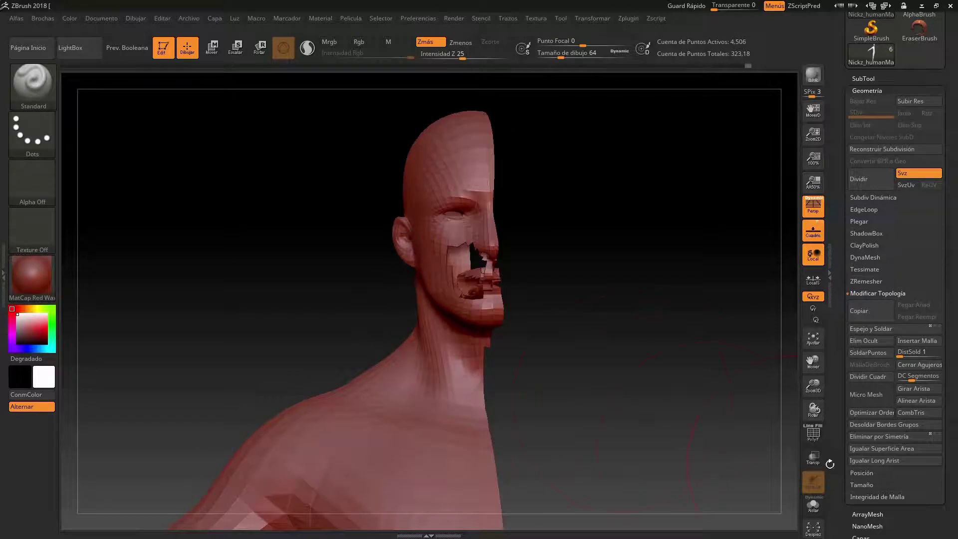
left_click(923, 367)
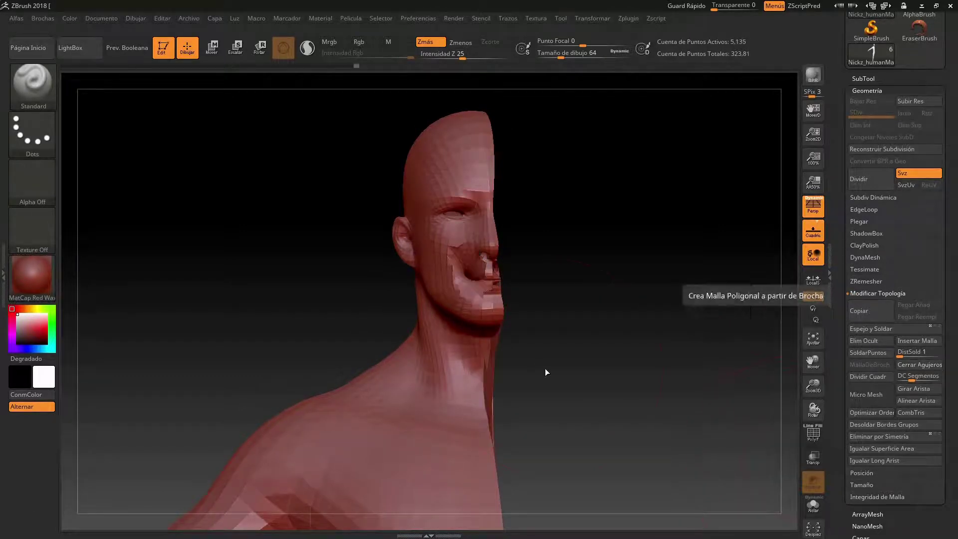
From the front view, apply Espejo y Soldar to get a full body of 8,416 active points
left_click_drag(576, 388, 556, 394)
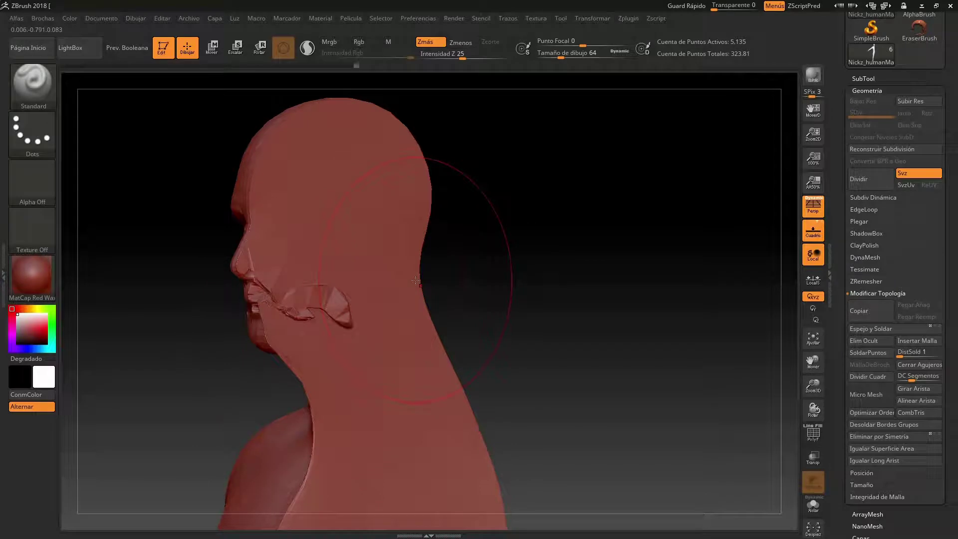
left_click_drag(420, 284, 555, 311)
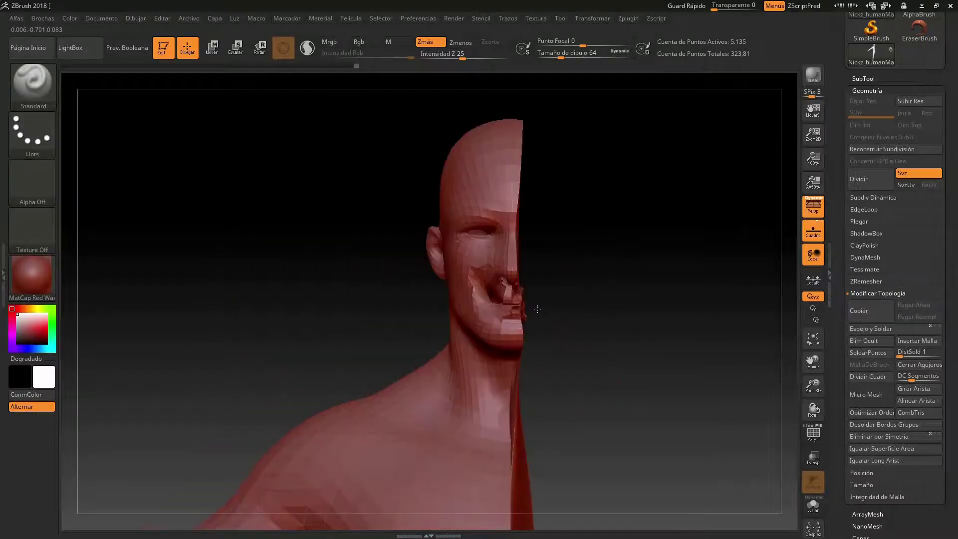
key("ctrl")
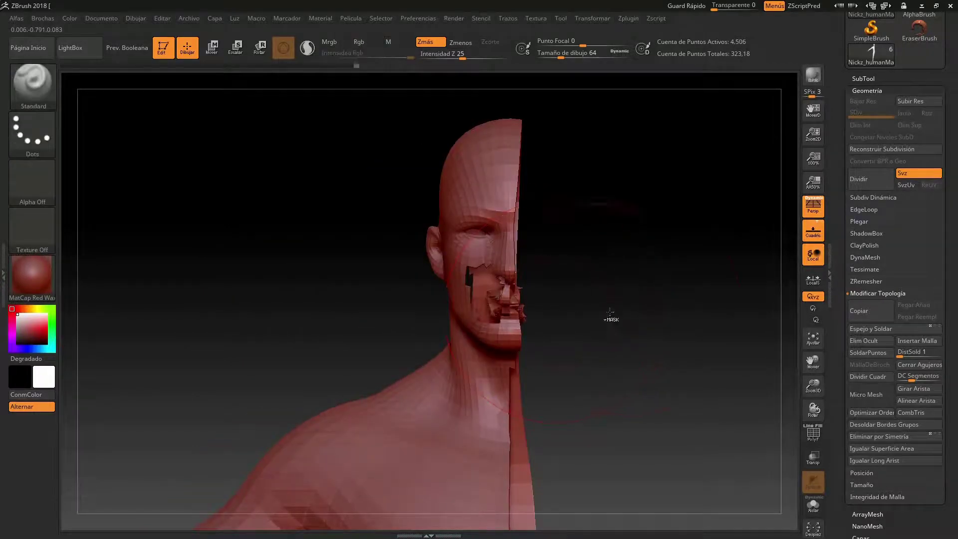
left_click(879, 331)
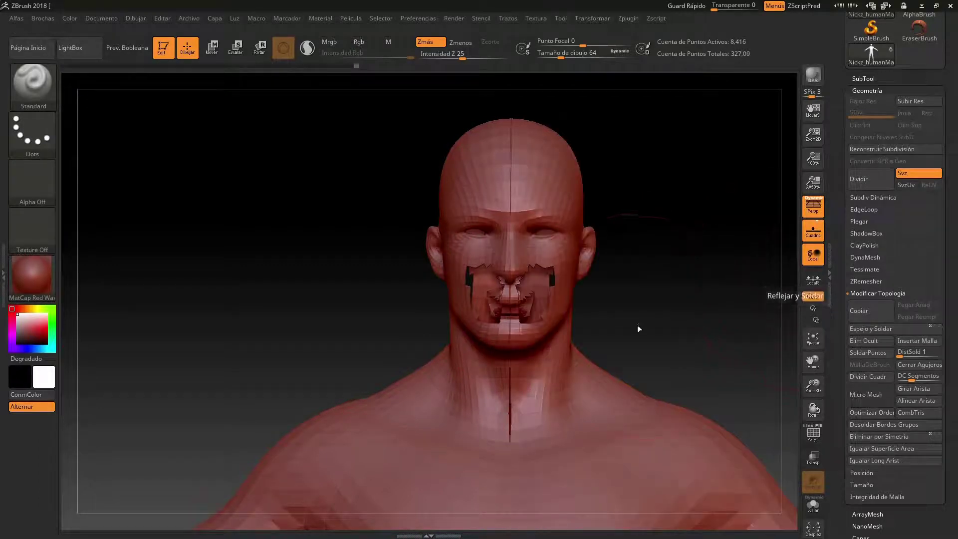
left_click_drag(628, 372, 505, 432)
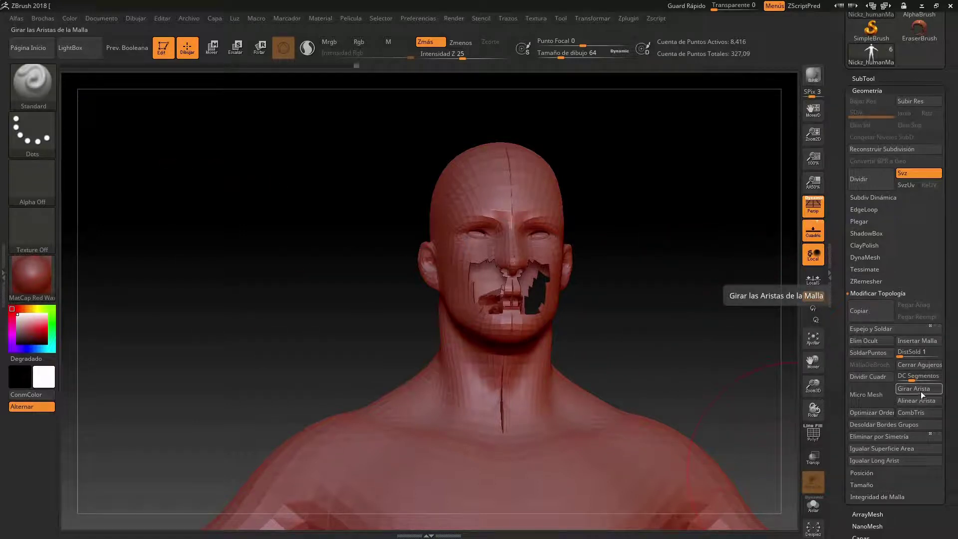
Patch the face holes with Cerrar Agujeros and orbit to check the mouth area
left_click(921, 367)
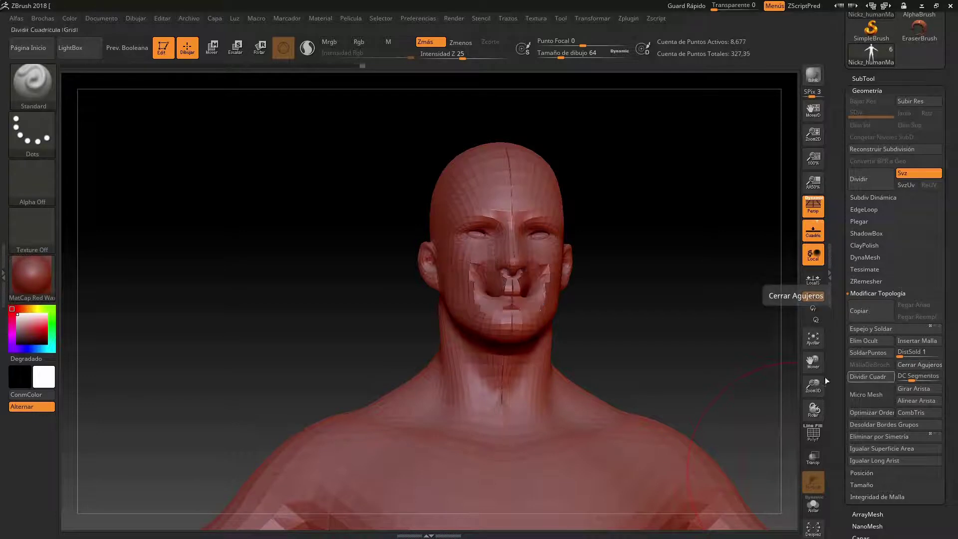
left_click_drag(634, 366, 363, 337)
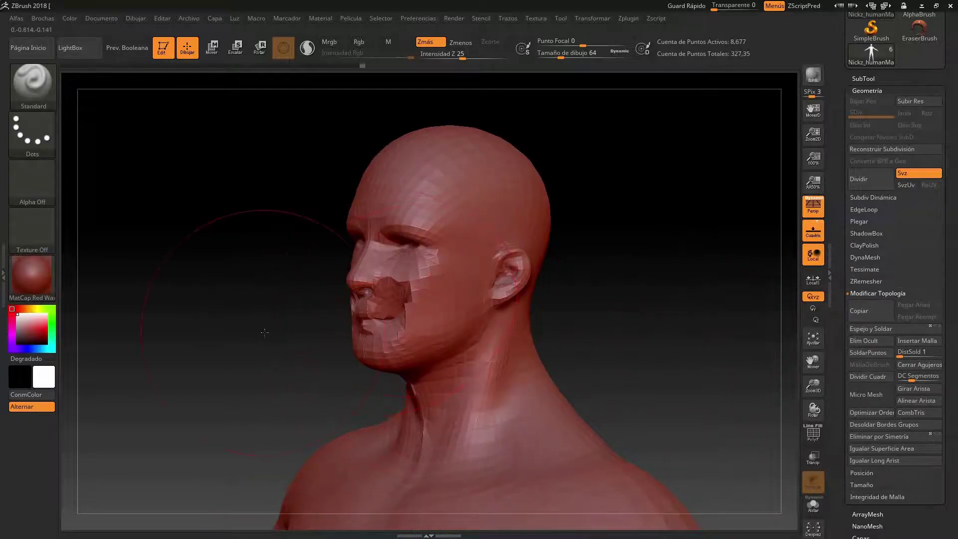
left_click_drag(264, 332, 521, 268)
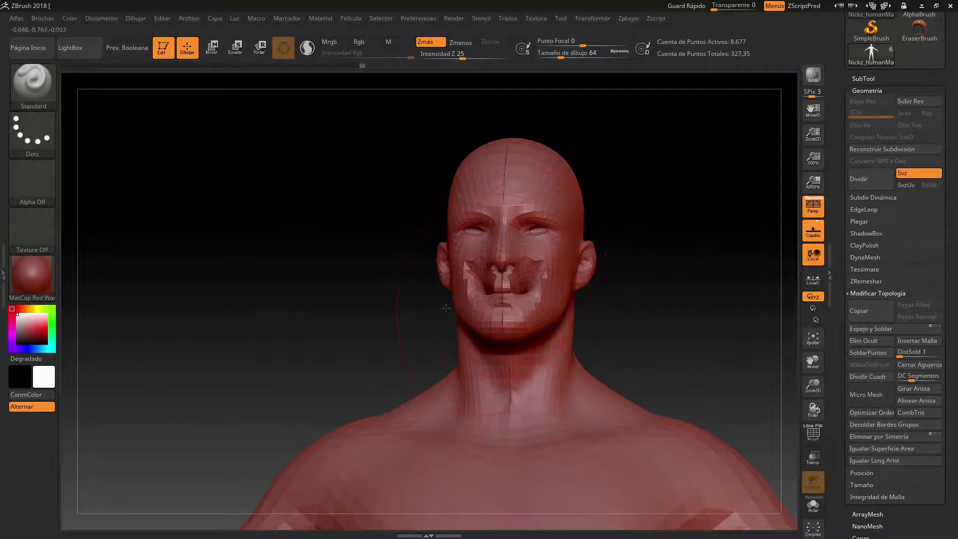
mouse_move(331, 349)
left_mouse_down()
mouse_move(591, 318)
mouse_move(630, 324)
left_mouse_up()
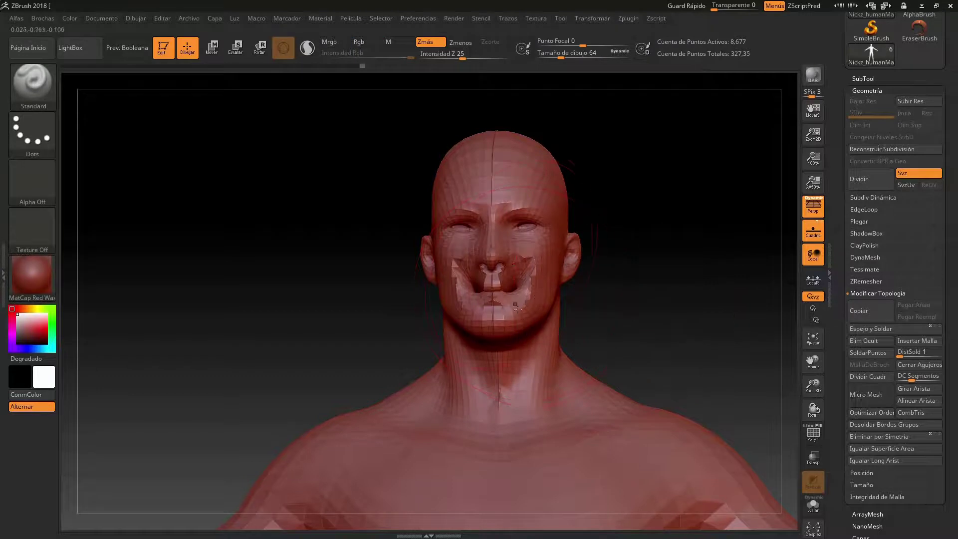
Show the SubTool list and Ctrl+Shift-hide the patch polygons on the cheek
left_click(868, 92)
left_click(865, 76)
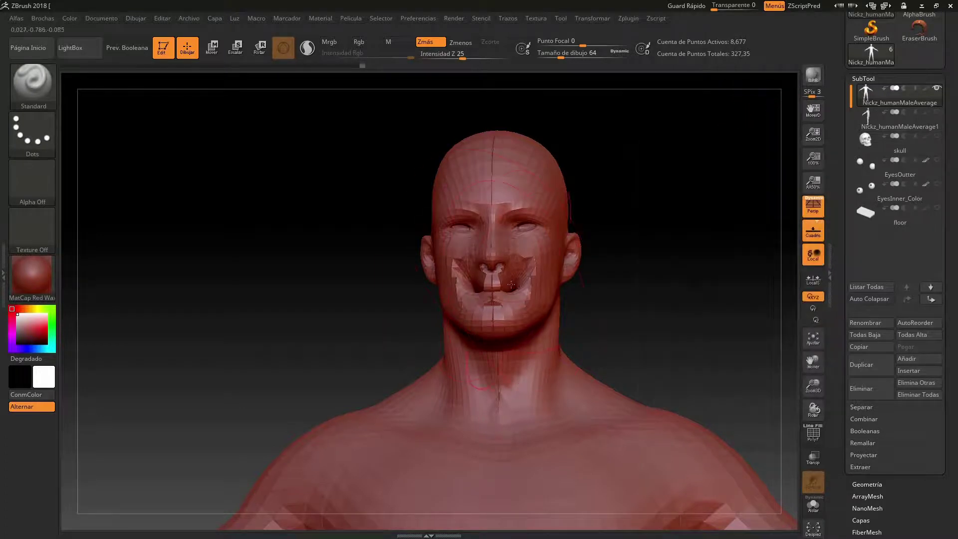
left_click_drag(641, 302, 635, 303)
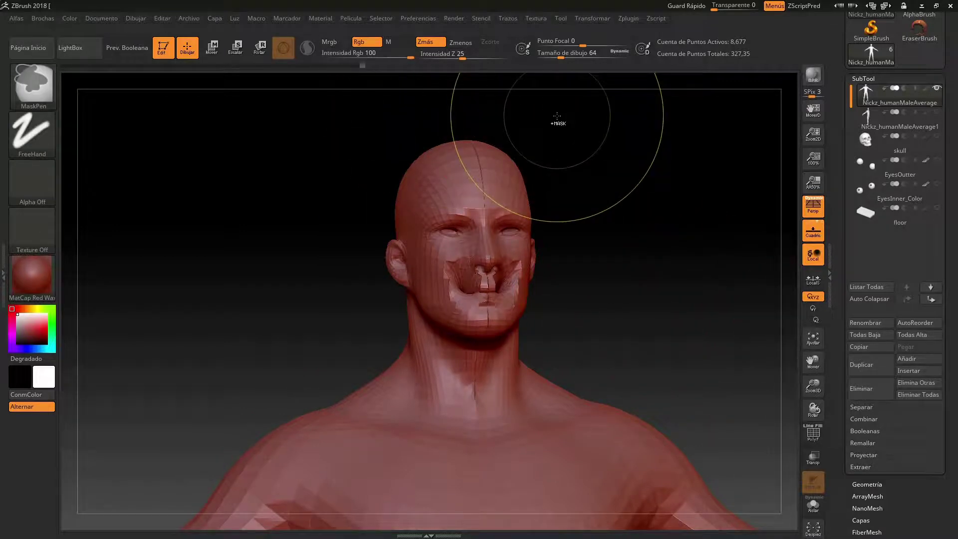
left_click_drag(556, 122, 620, 171, "ctrl+alt+shift")
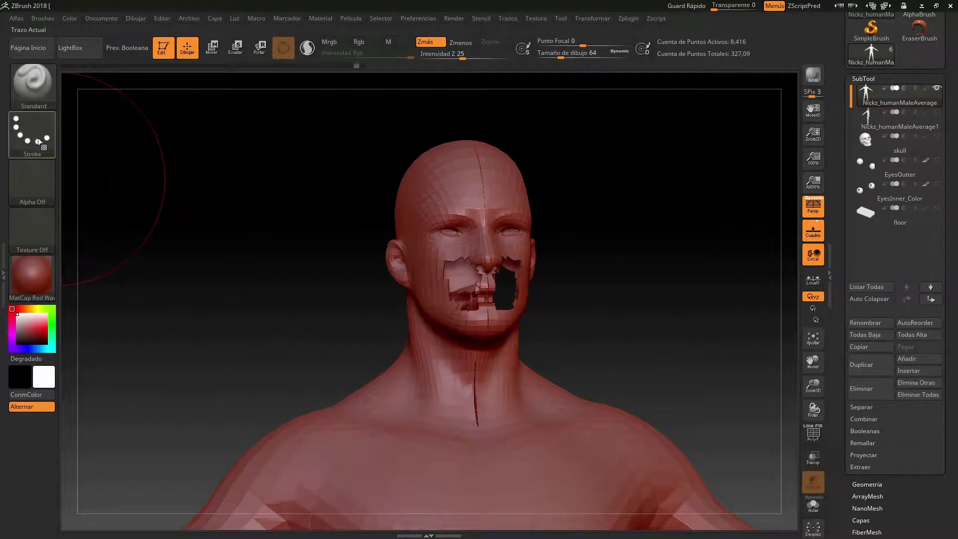
Switch to the ZModeler brush and zoom in on the neck and lower face
left_click(39, 94)
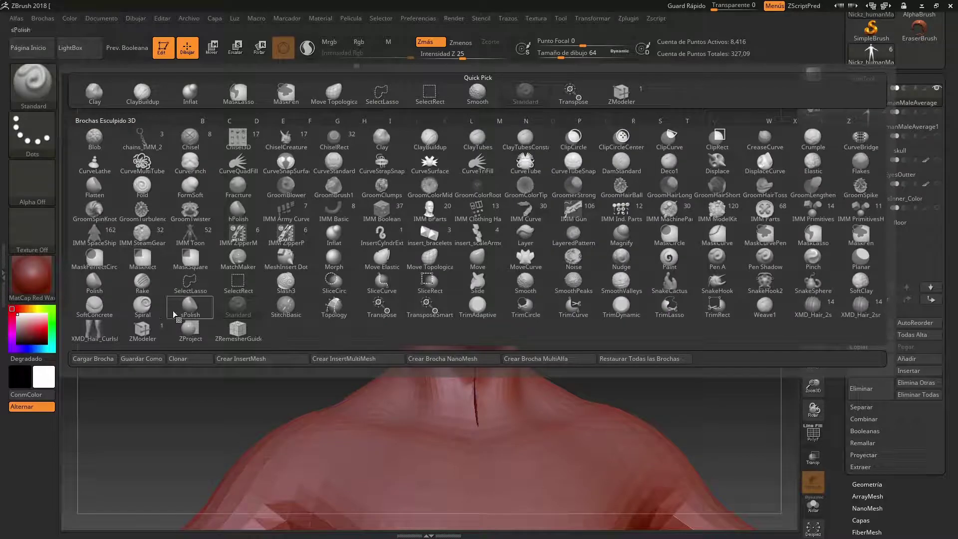
left_click(150, 335)
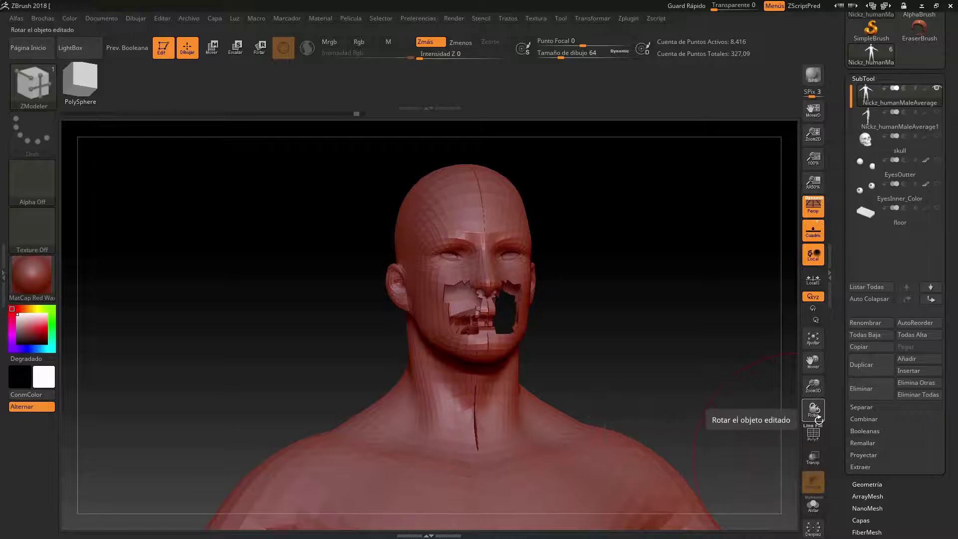
mouse_move(819, 394)
left_mouse_down()
mouse_move(818, 375)
mouse_move(759, 470)
left_mouse_up()
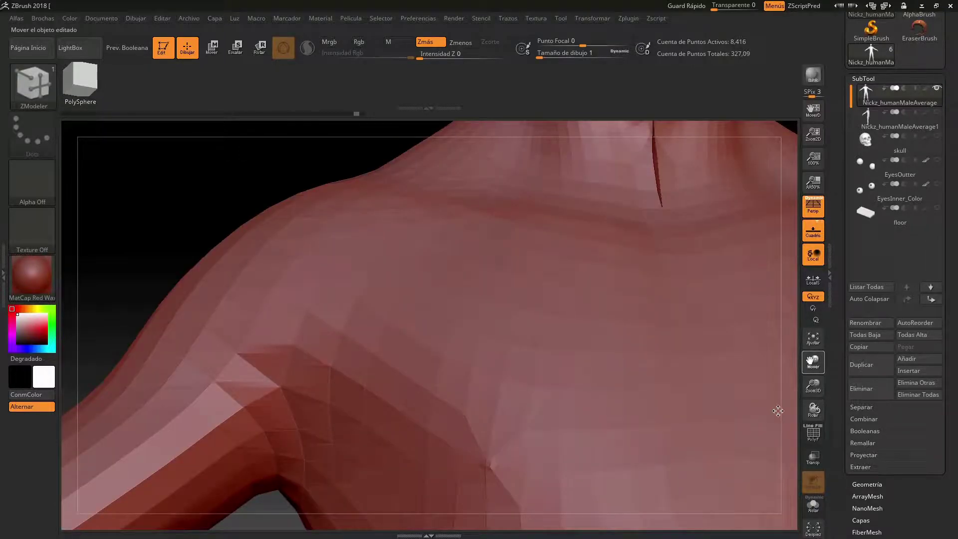
left_click_drag(778, 411, 533, 437, "alt")
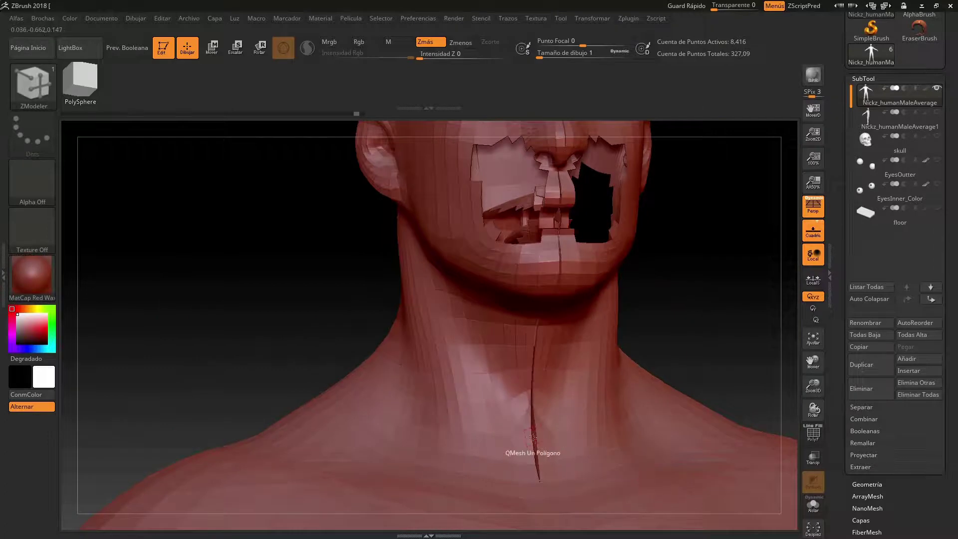
Show the wireframe, set ZModeler's point action to Coser Dos Puntos, and undo a stray edge loop
left_click(813, 433)
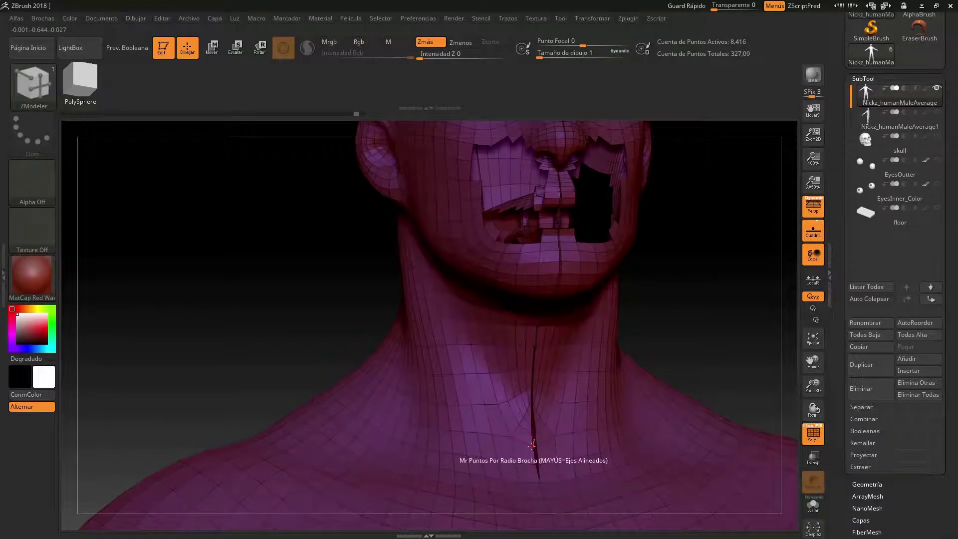
key("space")
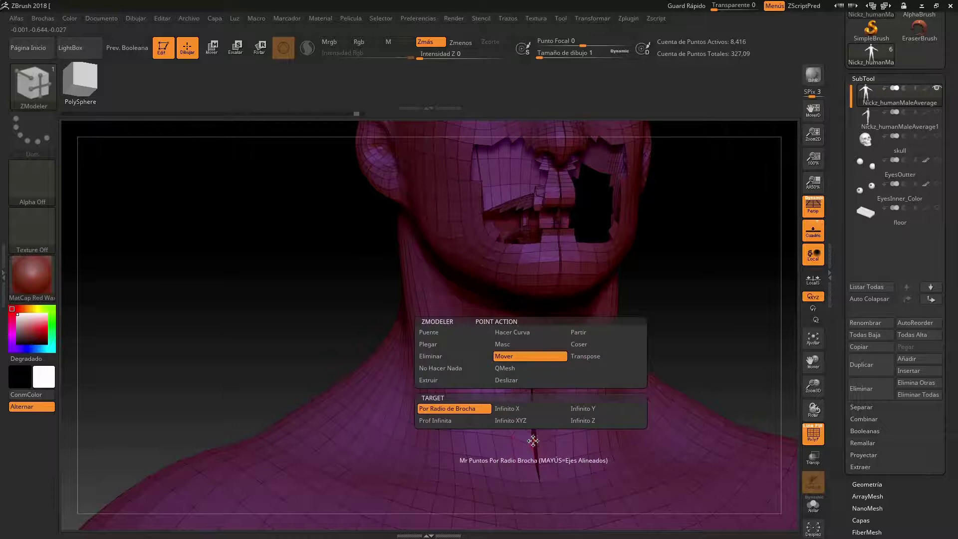
left_click(588, 346)
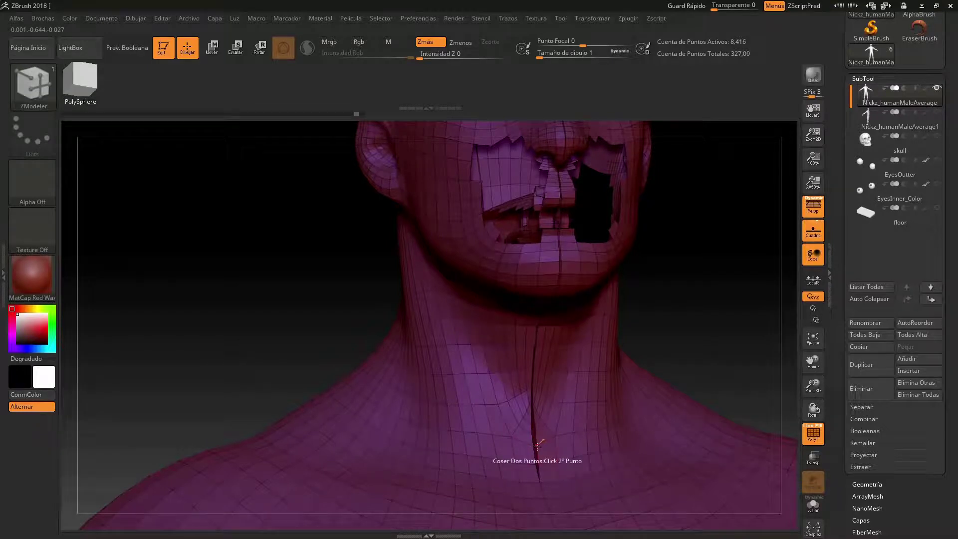
left_click(537, 443)
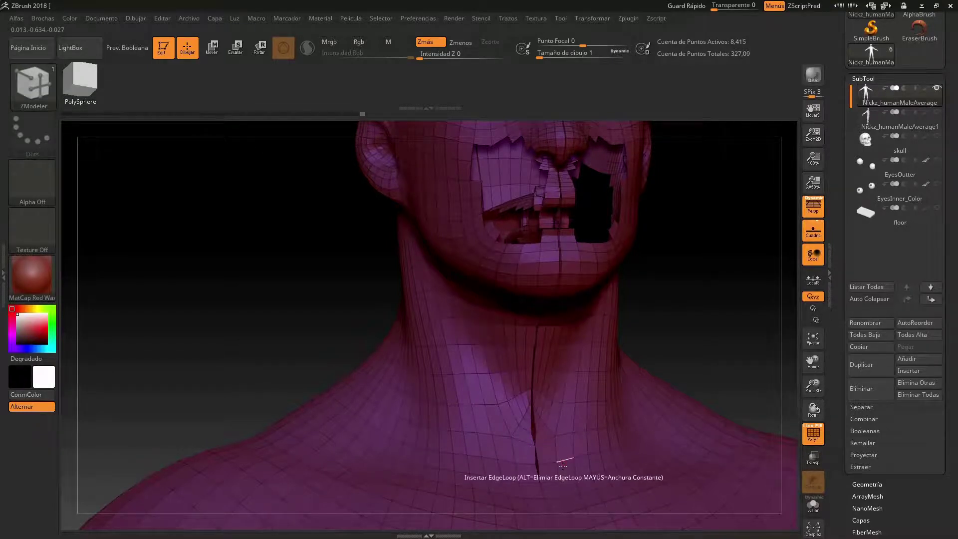
left_click(537, 464)
key("ctrl")
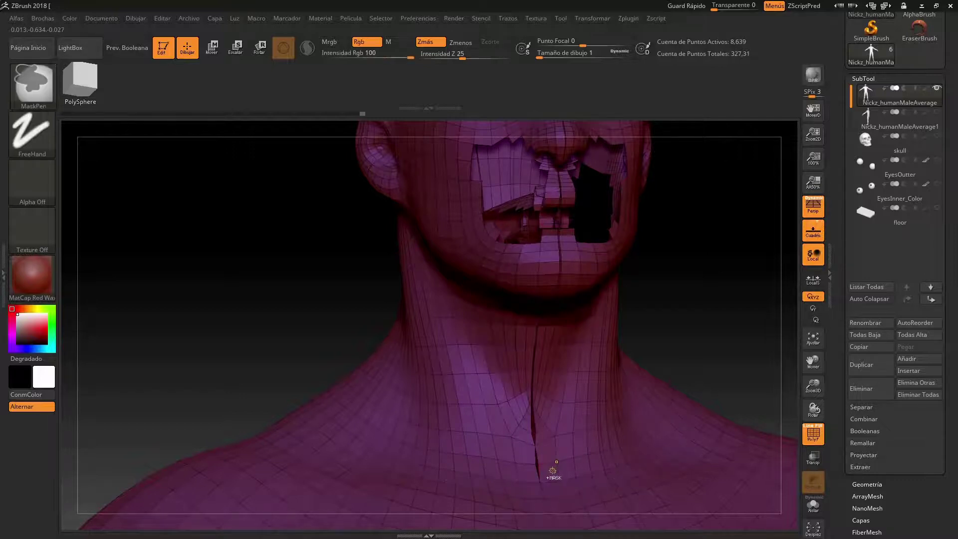
key("ctrl+z")
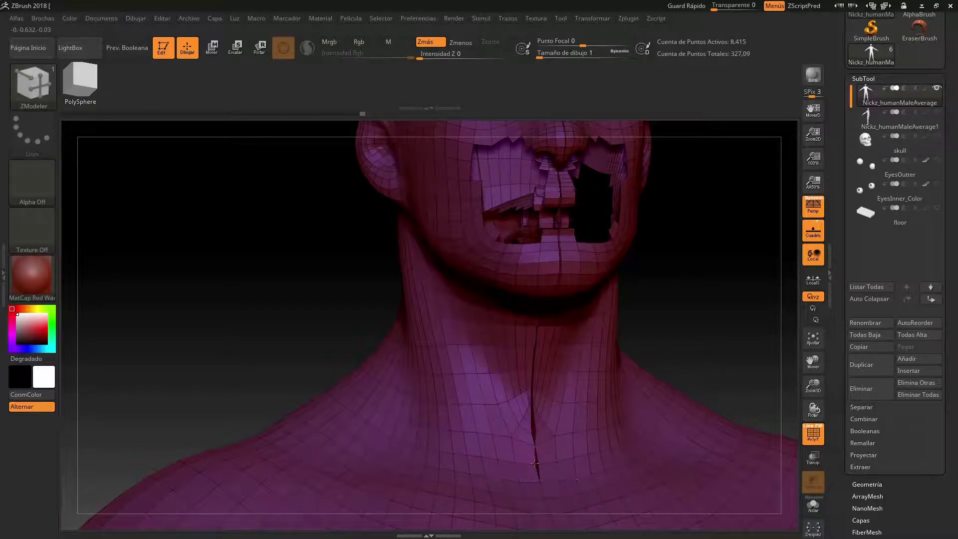
Stitch two pairs of points across the front neck seam, leaving 8,413 active points
left_click(543, 455)
left_click(540, 464)
left_click_drag(821, 394, 828, 474)
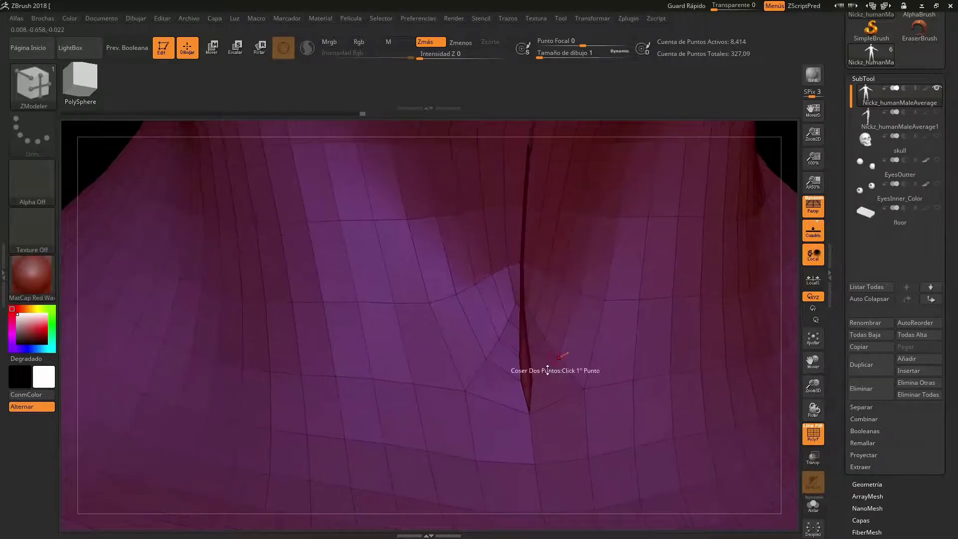
left_click(519, 381)
left_click(536, 380)
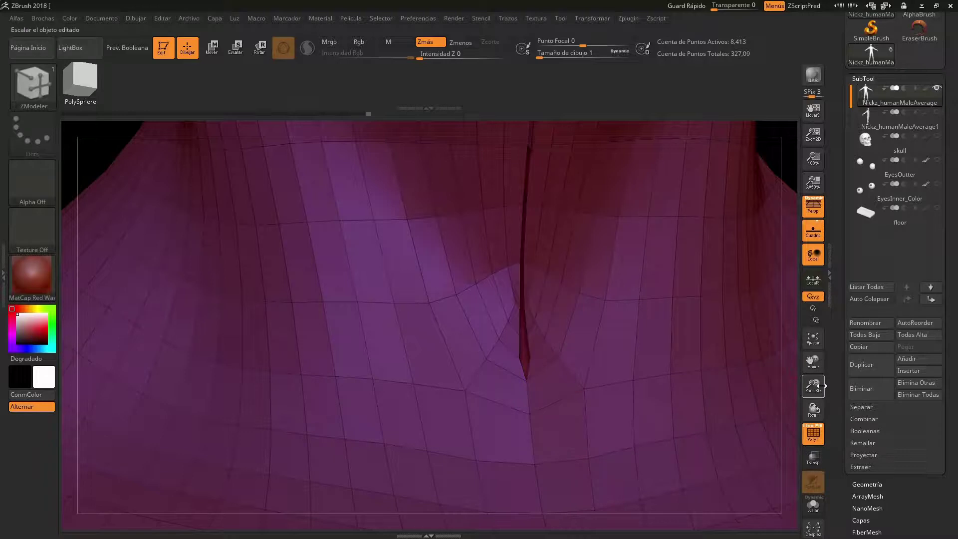
left_click_drag(822, 357, 616, 299)
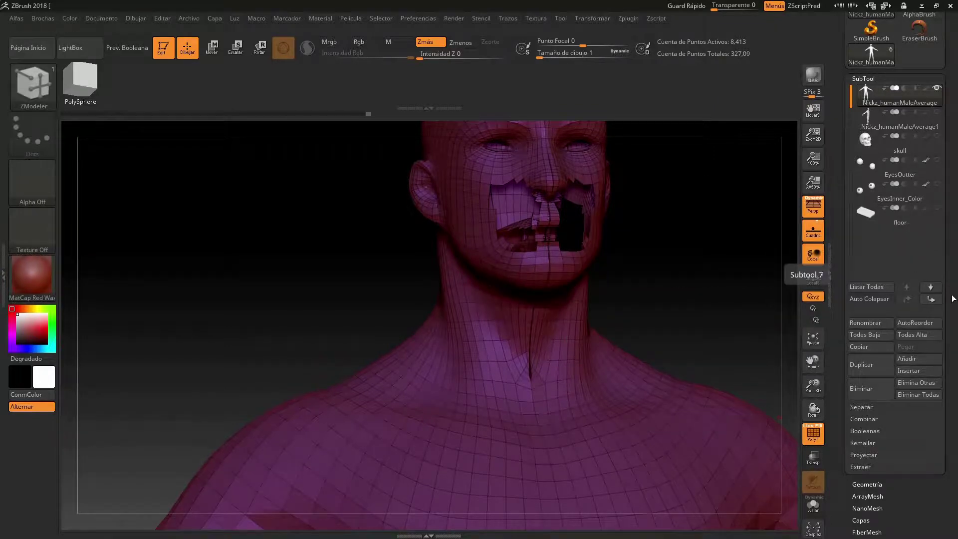
Apply Cerrar Agujeros in Geometría > Modificar Topología to fill the mouth and nose holes
scroll(955, 237, "down", 3)
scroll(956, 237, "down", 3)
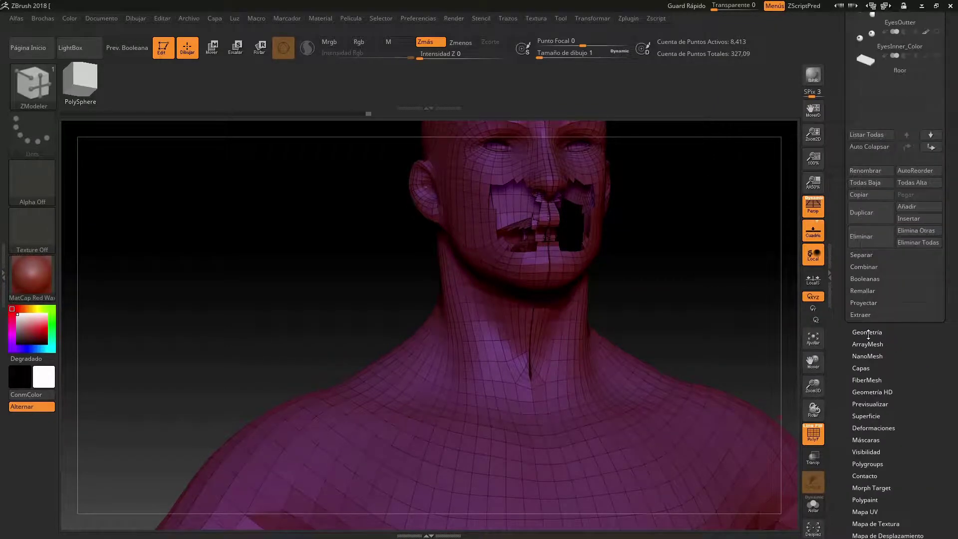
left_click(868, 332)
scroll(955, 268, "up", 5)
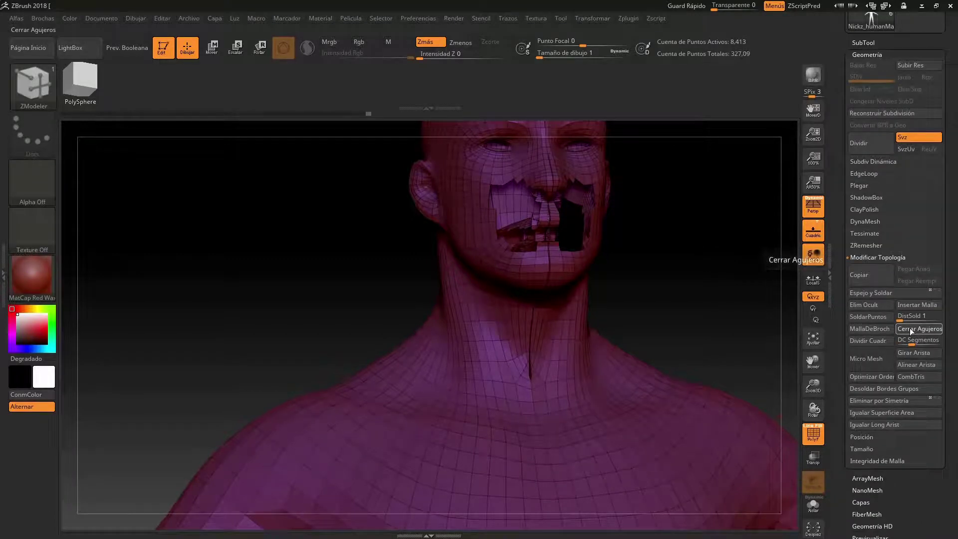
left_click(911, 329)
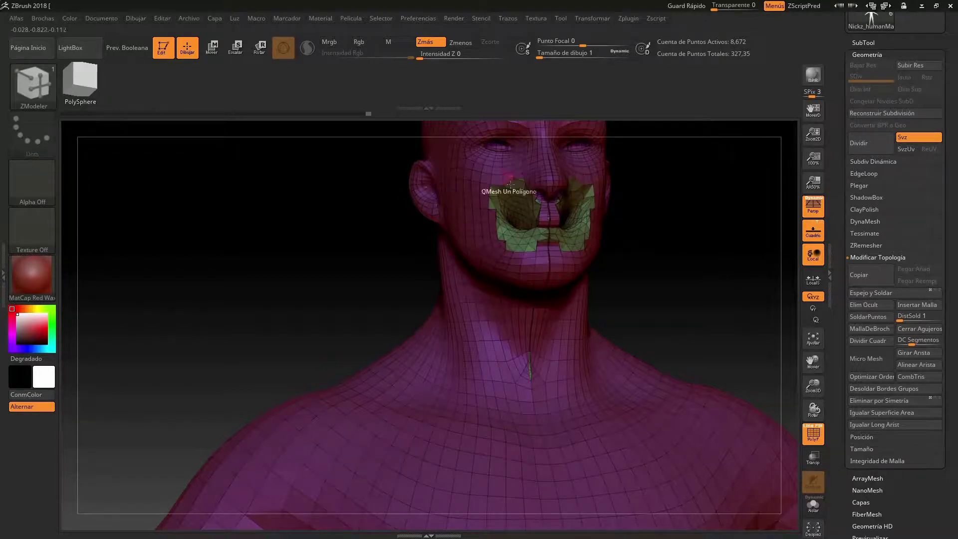
left_click(39, 93)
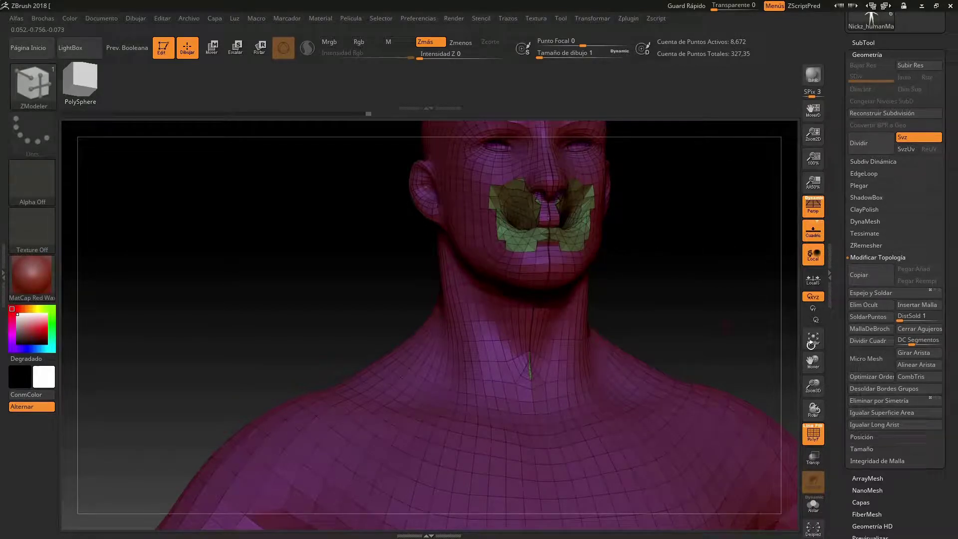
mouse_move(879, 400)
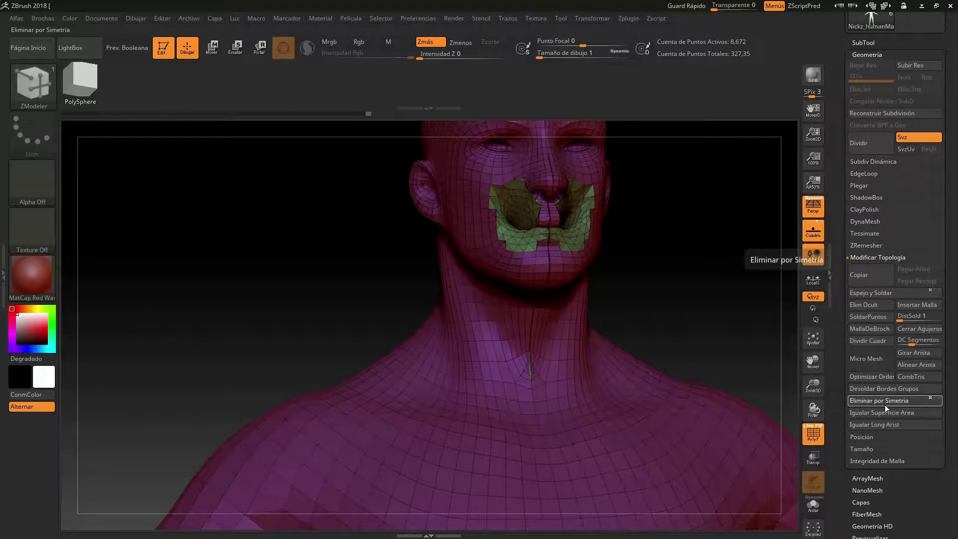
Apply Eliminar por Simetría to keep only the left half, down to 4,473 active points
left_click(885, 405)
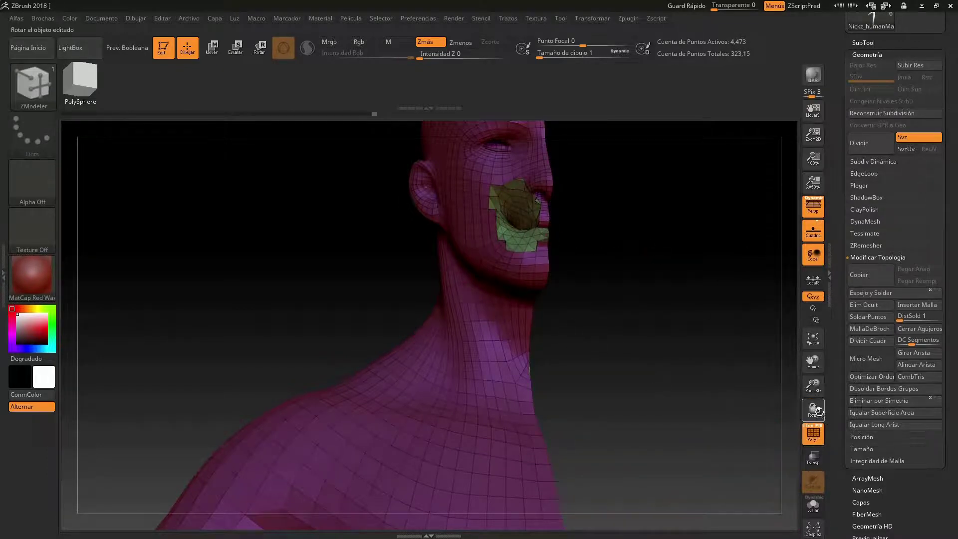
mouse_move(813, 386)
left_mouse_down()
mouse_move(827, 344)
mouse_move(778, 310)
mouse_move(762, 319)
mouse_move(776, 397)
left_mouse_up()
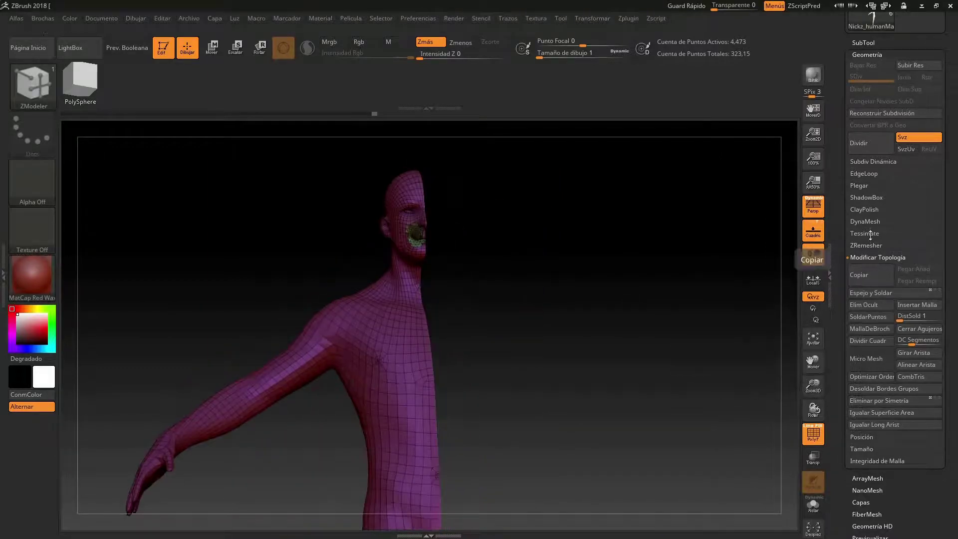
left_click_drag(952, 74, 847, 204)
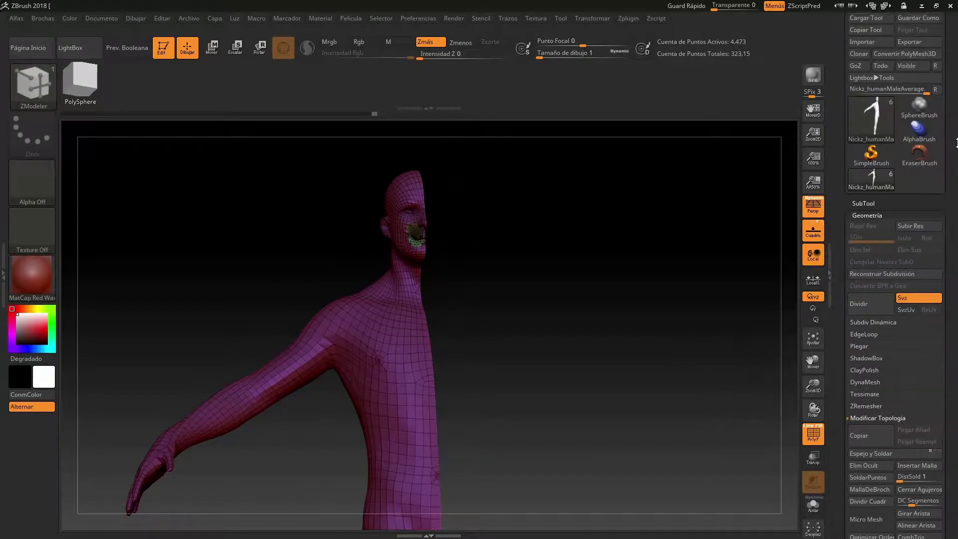
left_click(864, 218)
left_click(868, 205)
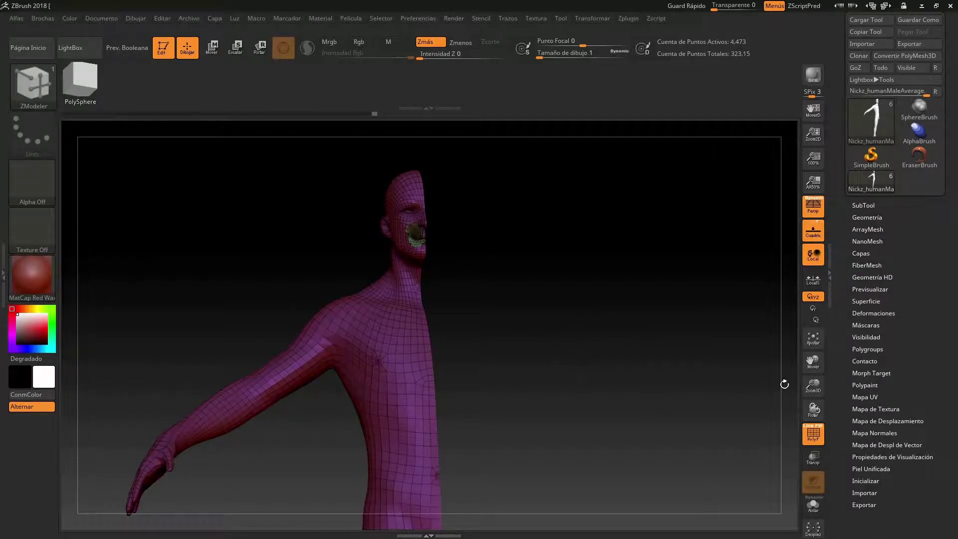
left_click_drag(808, 389, 590, 405)
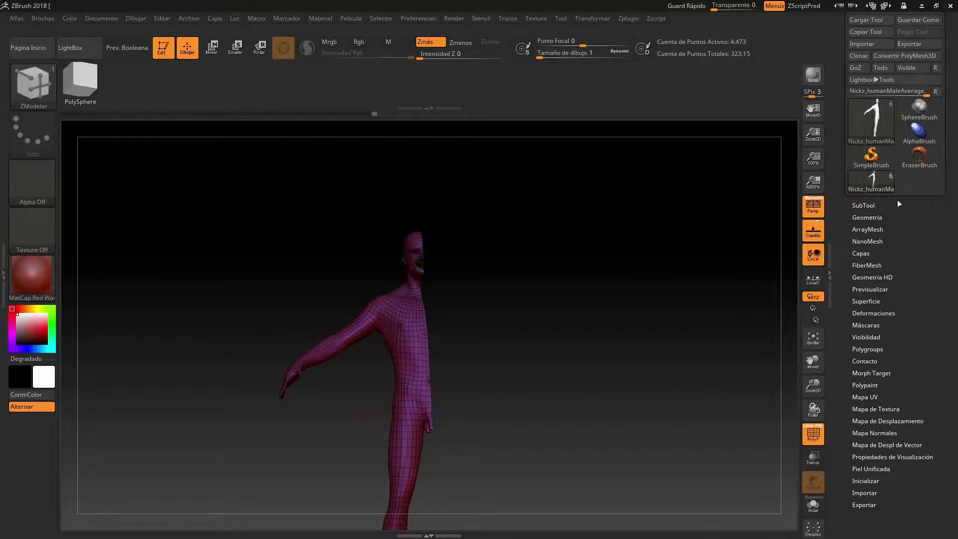
scroll(953, 71, "up", 1)
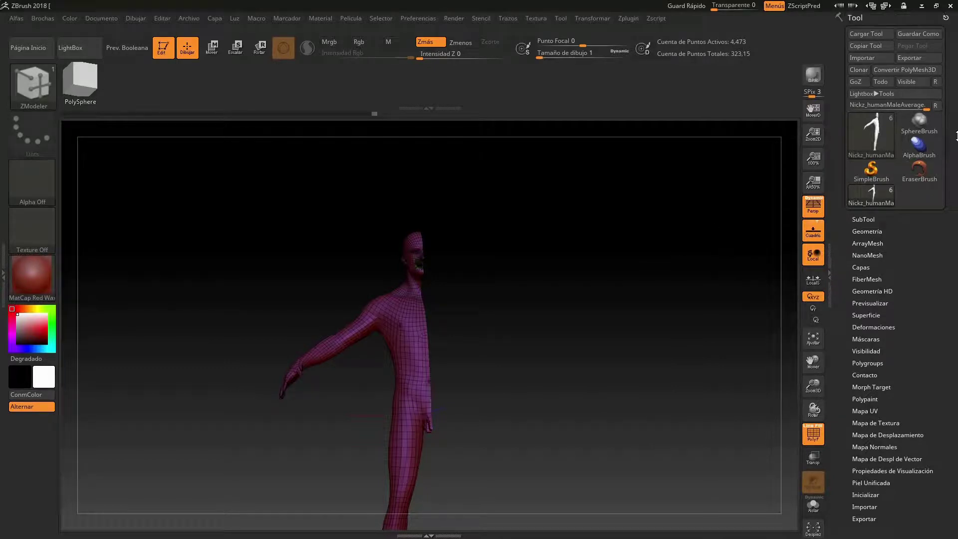
left_click(859, 221)
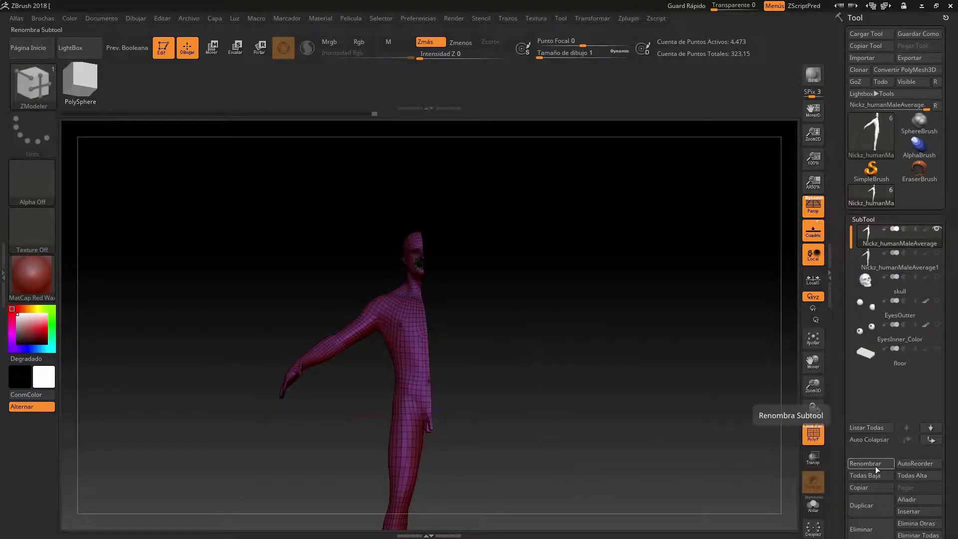
Rename the body subtool to 'Nnnnnnn' and check the name in the tool list
left_click(872, 462)
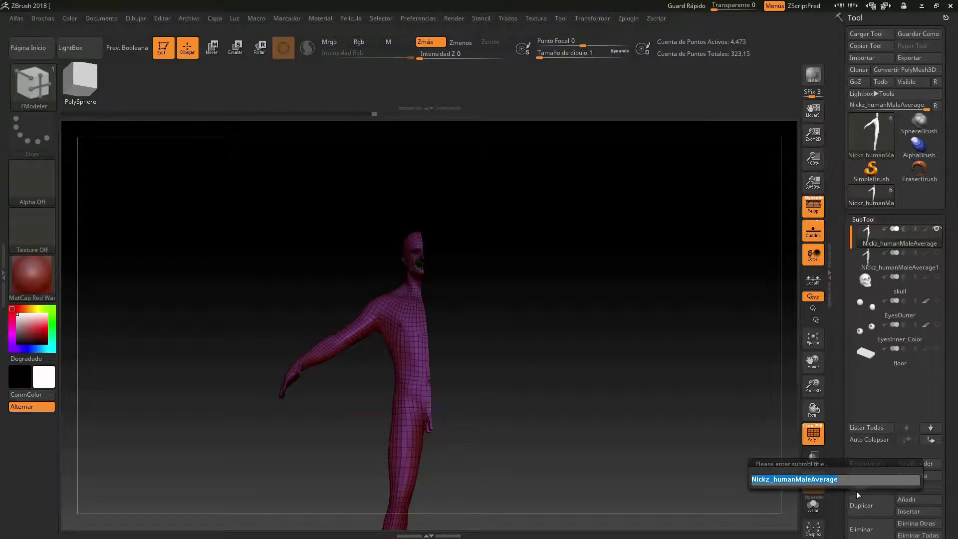
type("nnnnnnn")
key("Return")
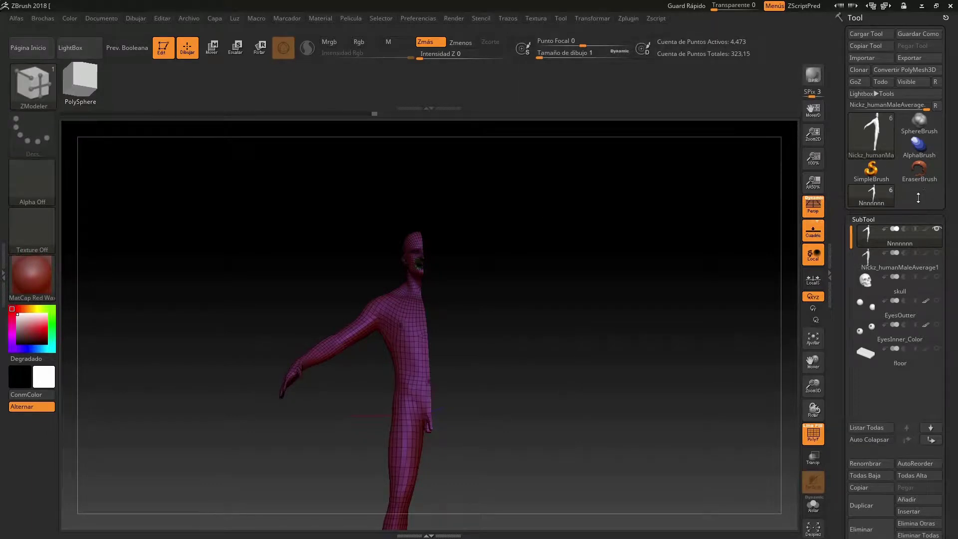
mouse_move(872, 133)
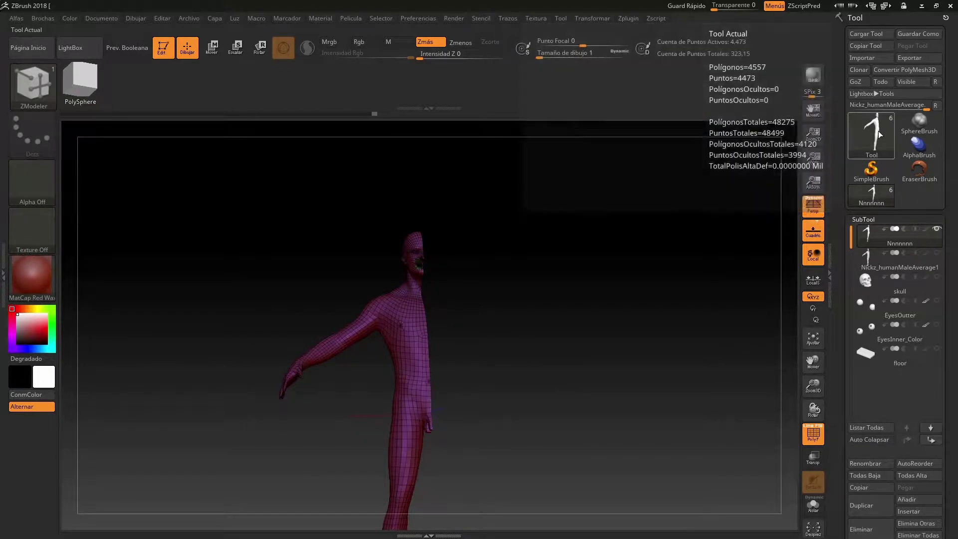
left_click(878, 132)
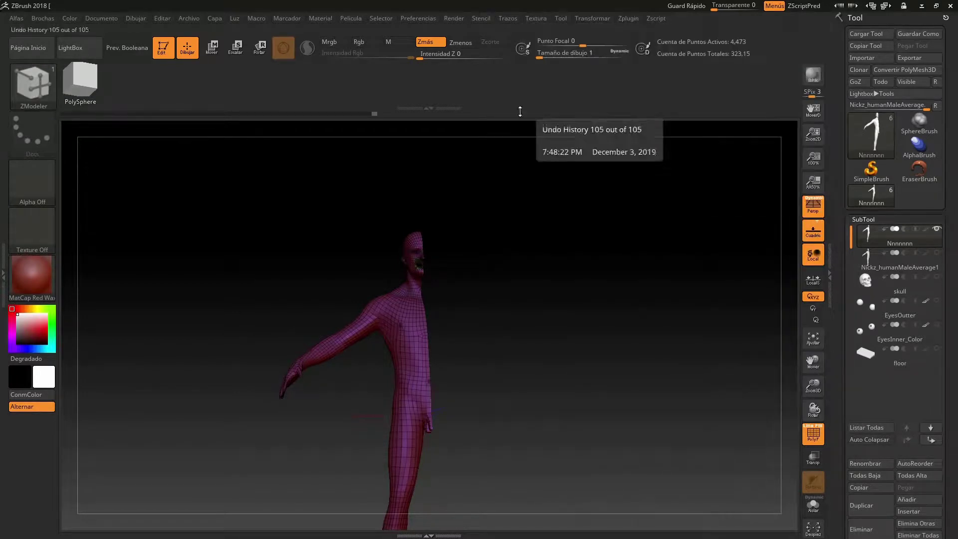
left_click(872, 128)
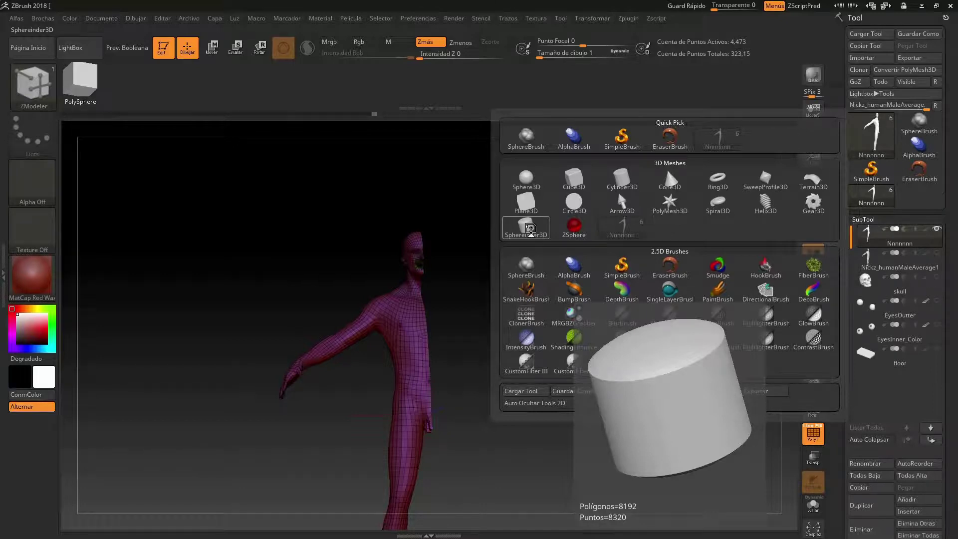
Load the Sphere3D primitive, convert it to the PM3D_Sphere3D polymesh, and show its Geometry settings
left_click(528, 179)
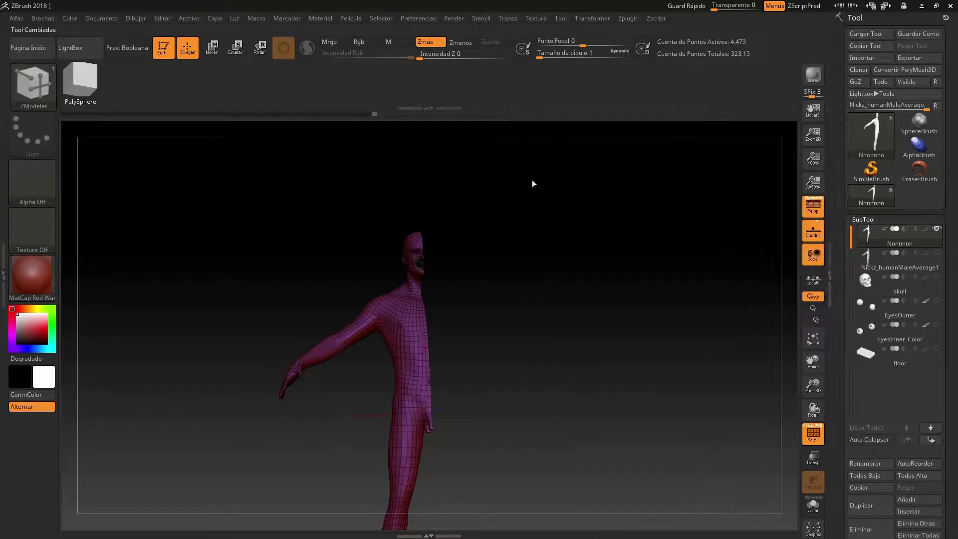
key("shift")
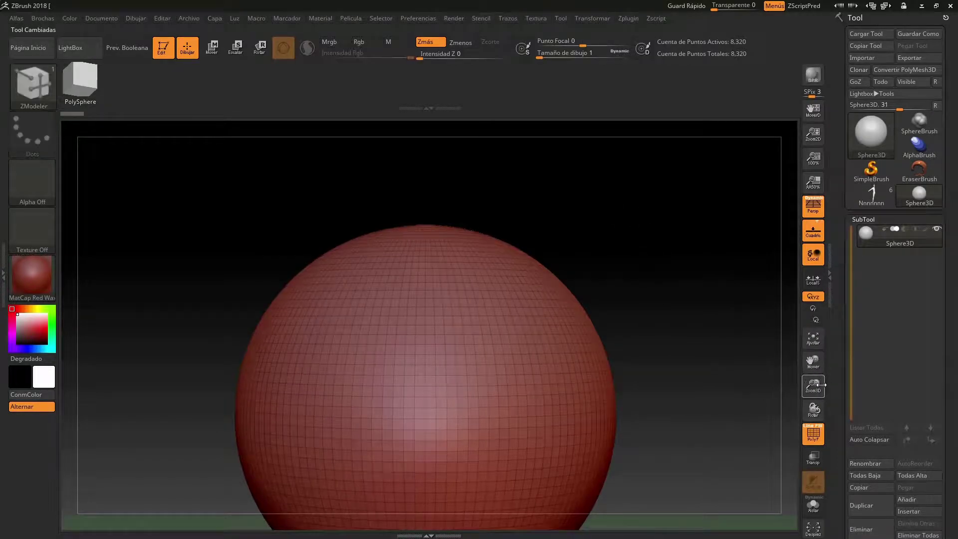
left_click_drag(827, 349, 831, 323)
left_click(832, 316)
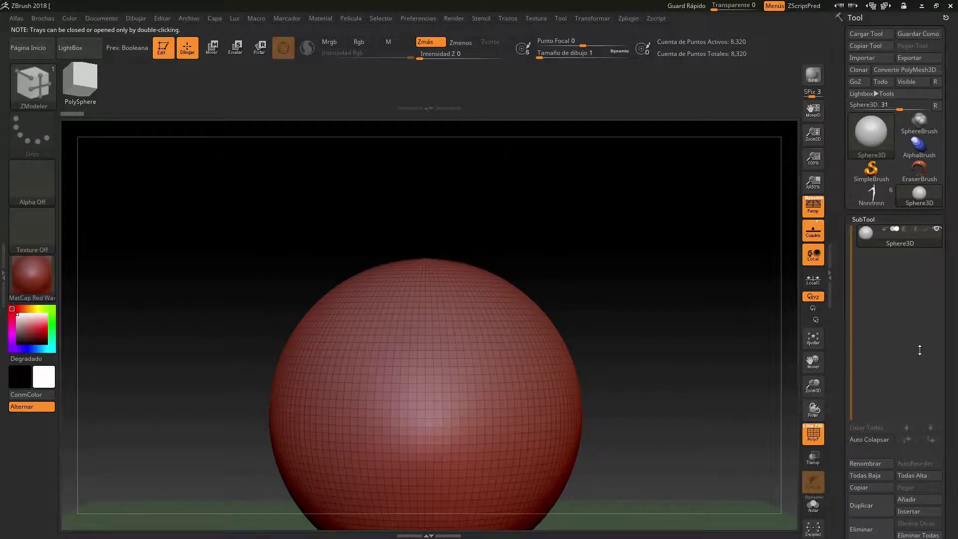
left_click(900, 70)
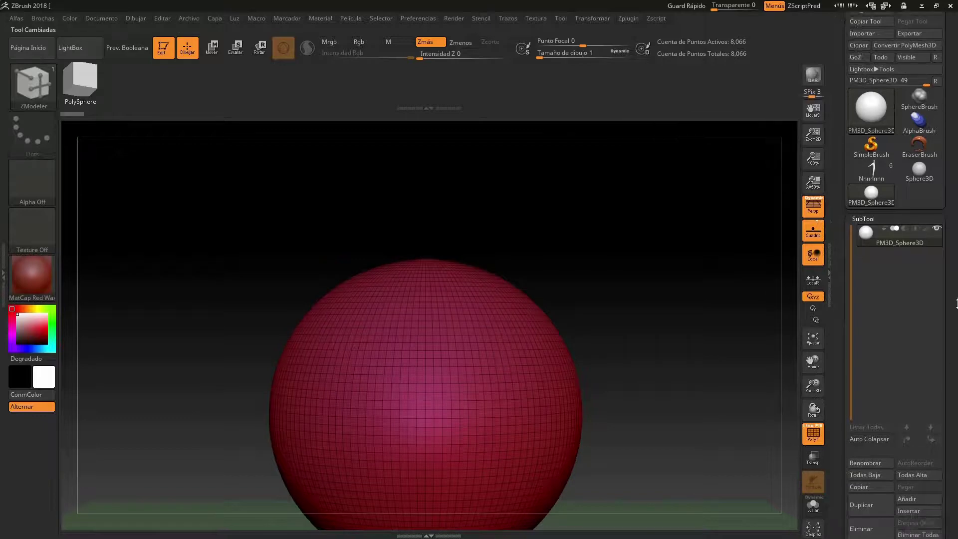
scroll(956, 300, "down", 3)
scroll(952, 284, "down", 3)
scroll(948, 270, "down", 2)
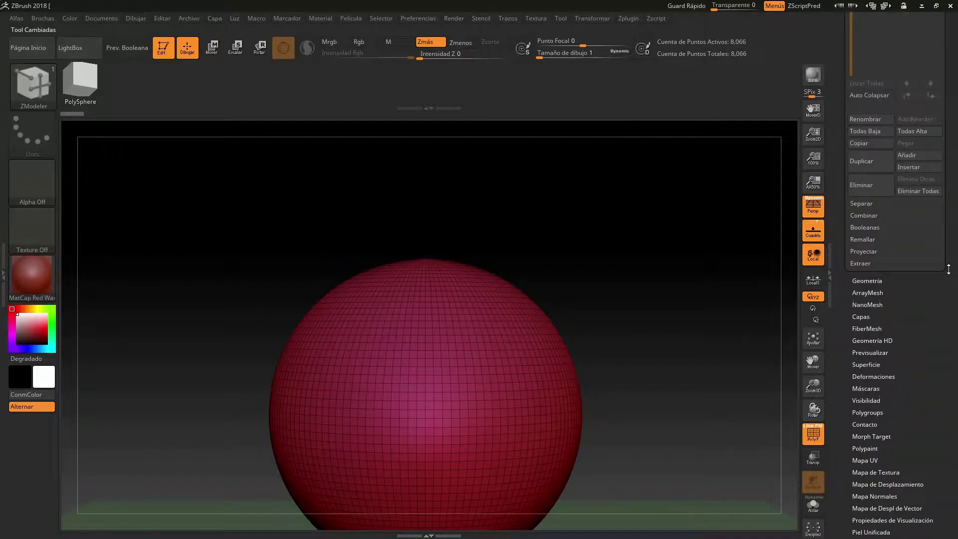
left_click(874, 282)
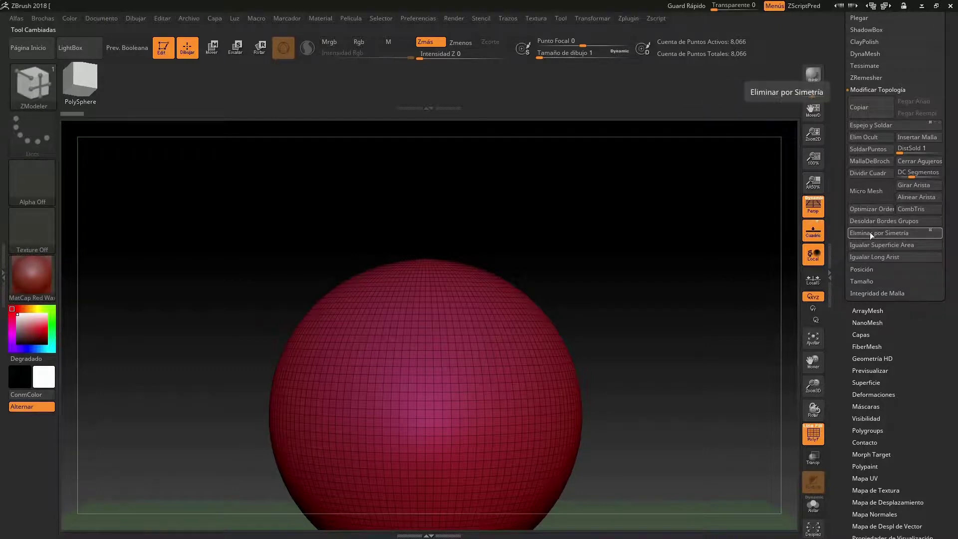
Cut the sphere down to a single hemisphere and orbit around it
left_click(878, 232)
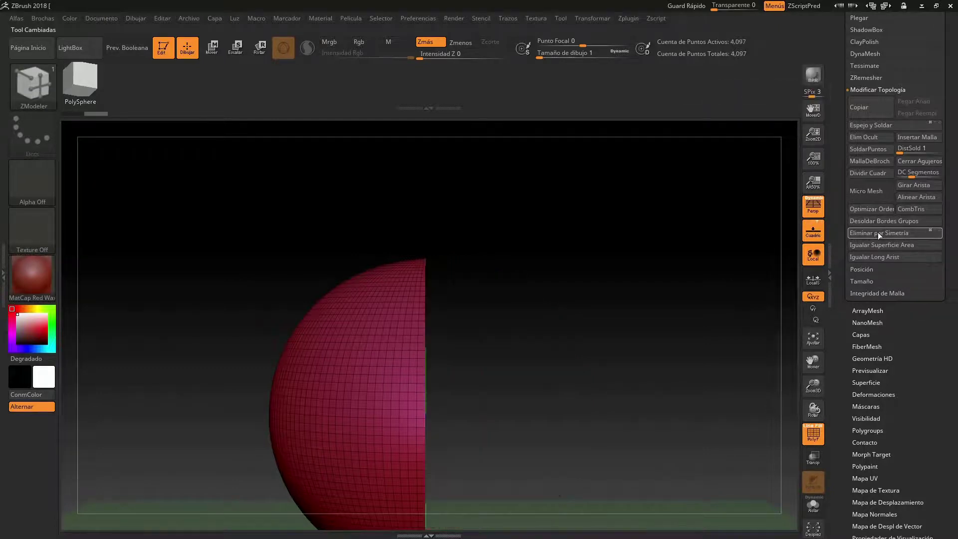
left_click_drag(543, 357, 602, 353)
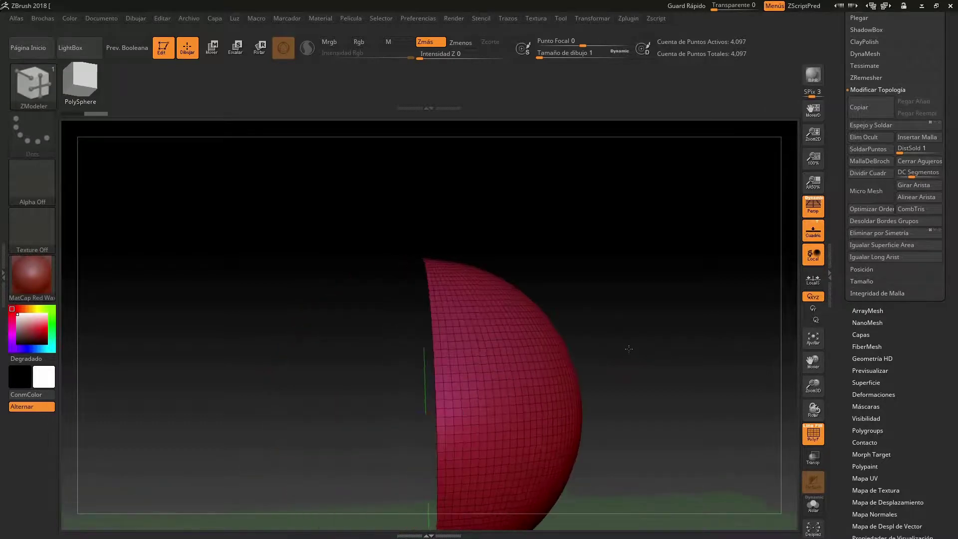
left_click_drag(602, 353, 581, 354)
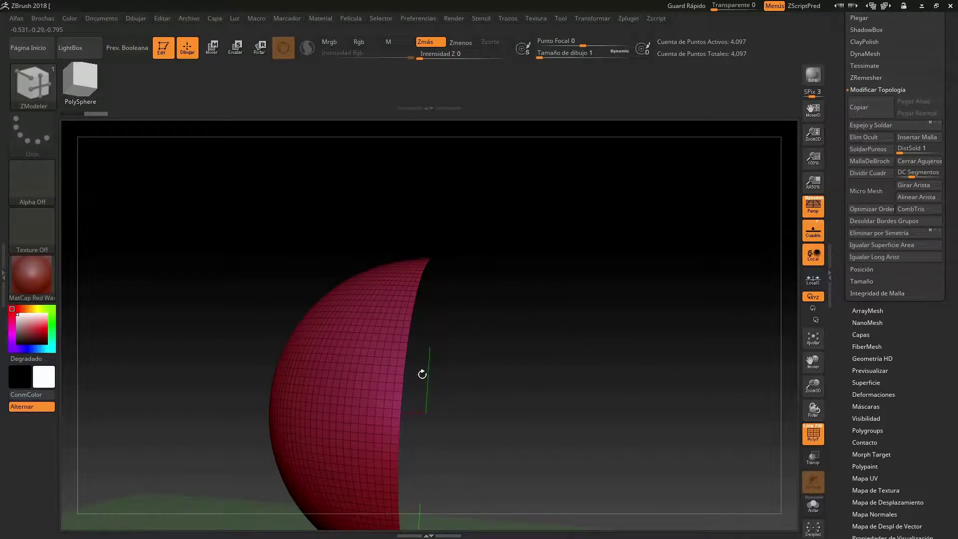
left_click_drag(920, 471, 930, 412)
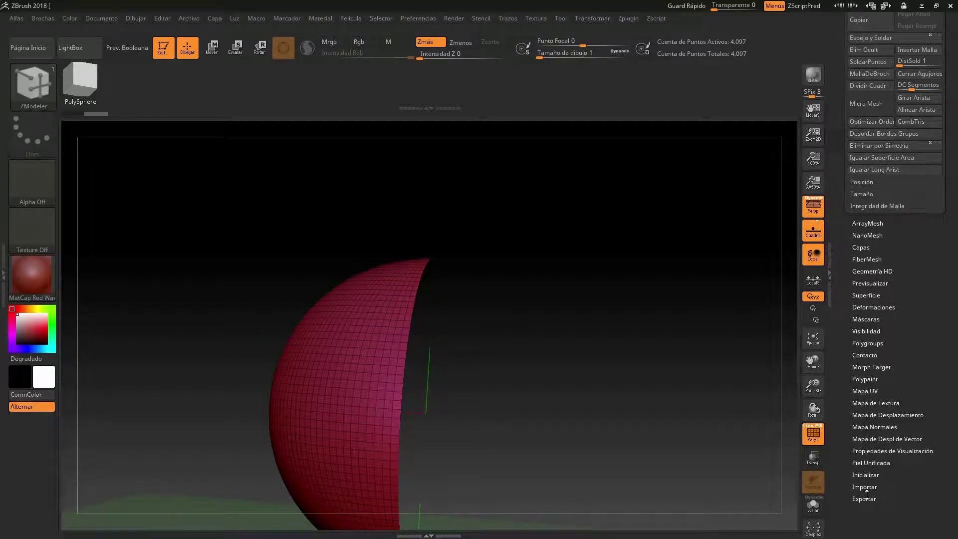
Turn on double-sided rendering for the hemisphere and view its cut face
left_click(872, 451)
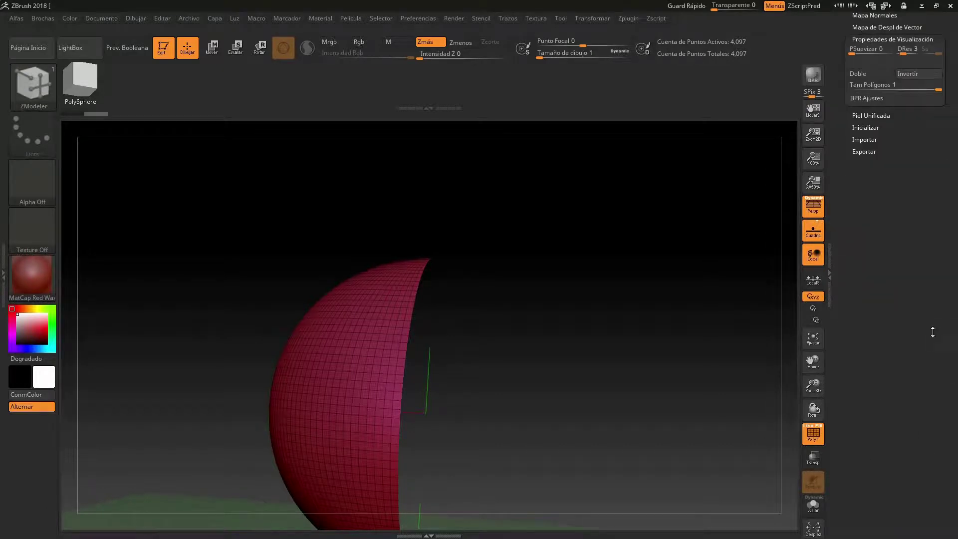
scroll(933, 332, "up", 5)
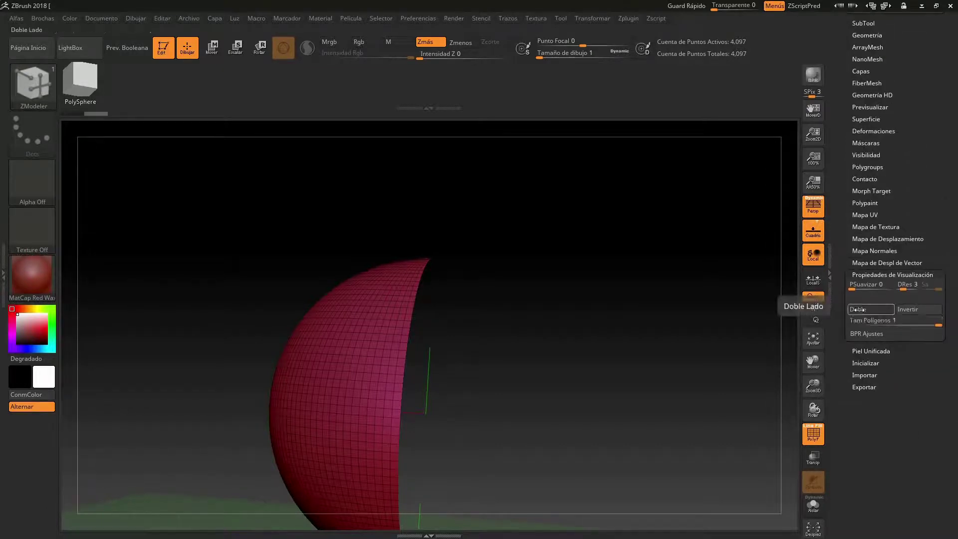
left_click(859, 310)
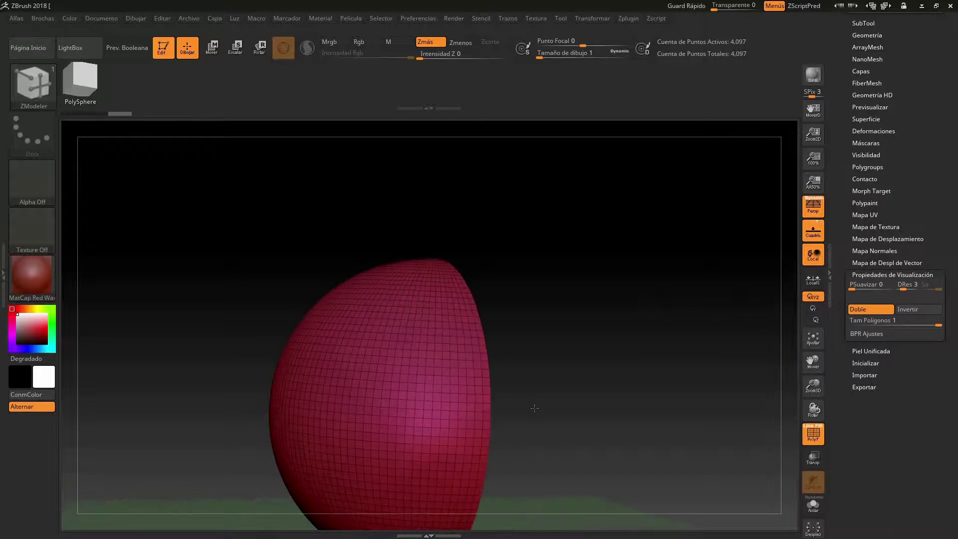
left_click_drag(567, 422, 544, 440)
left_click_drag(519, 443, 492, 472)
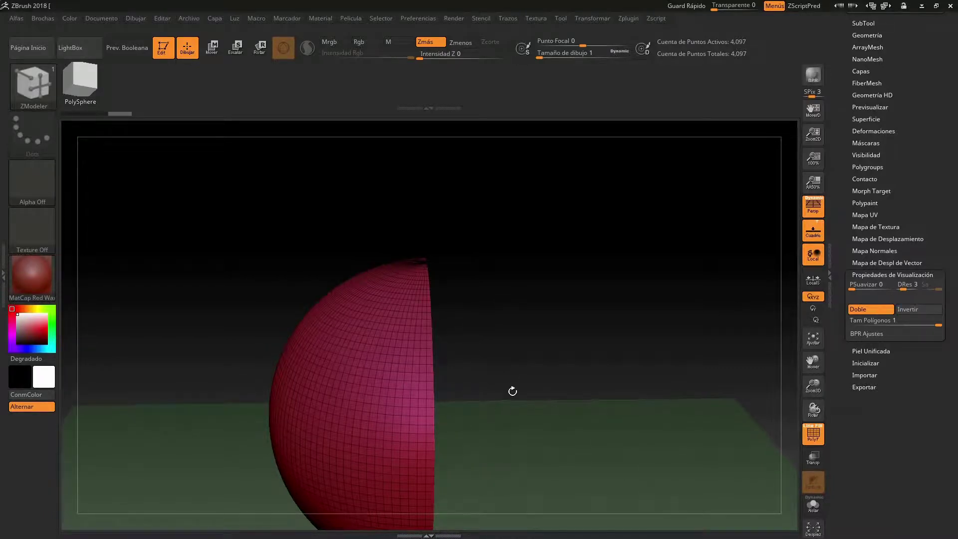
left_click_drag(512, 391, 522, 359)
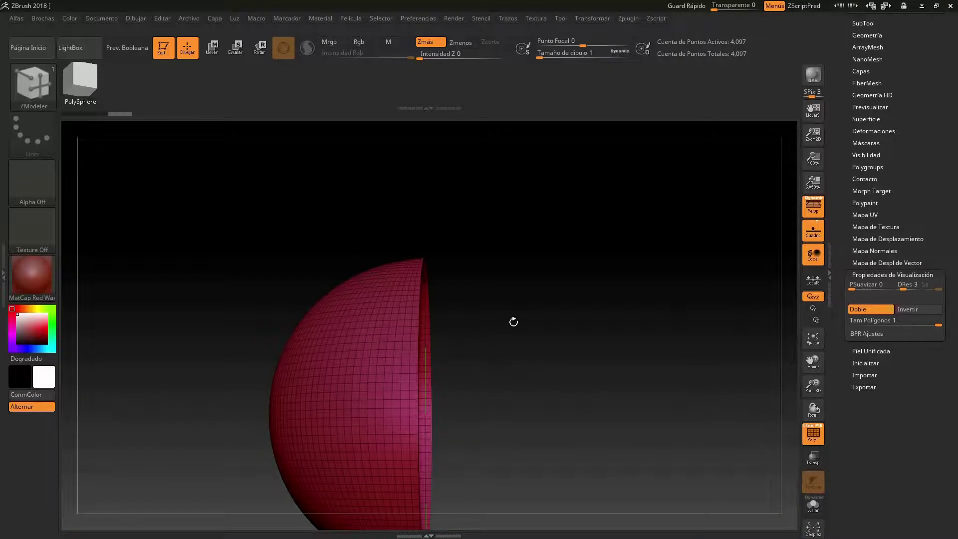
Inspect the hemisphere's hollow inside and expand the SubTool list
key("ctrl+shift")
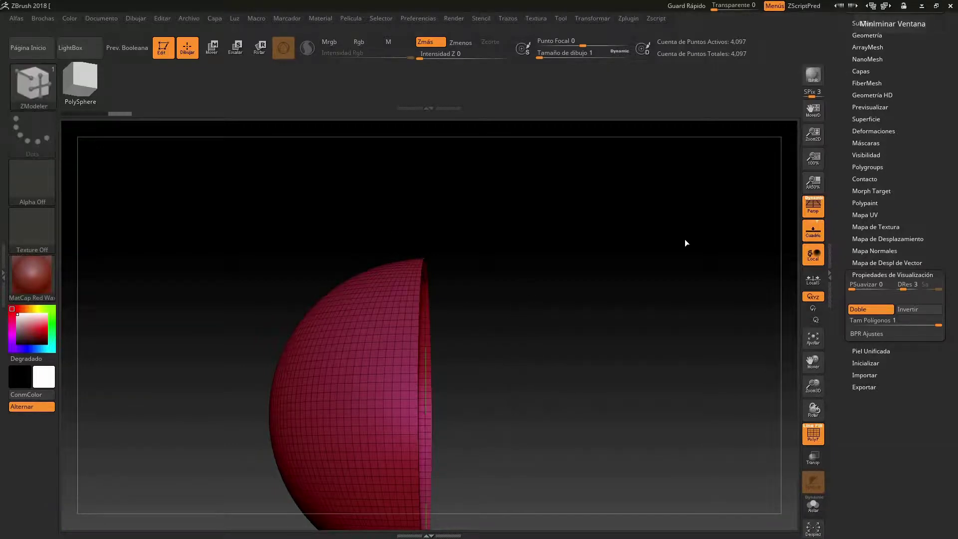
mouse_move(605, 271)
left_mouse_down()
mouse_move(543, 271)
mouse_move(505, 256)
mouse_move(608, 277)
left_mouse_up()
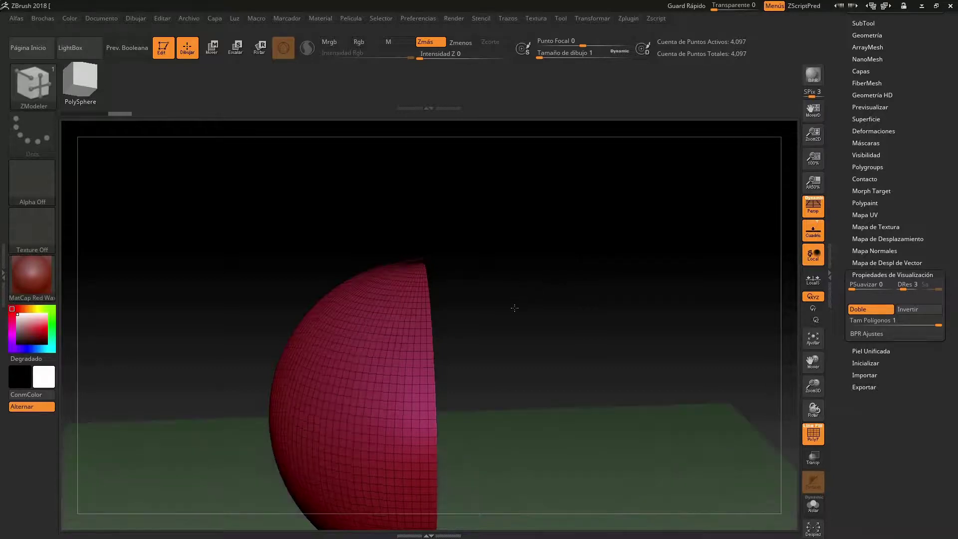
mouse_move(473, 348)
left_mouse_down()
mouse_move(490, 329)
mouse_move(476, 329)
mouse_move(510, 307)
mouse_move(520, 317)
left_mouse_up()
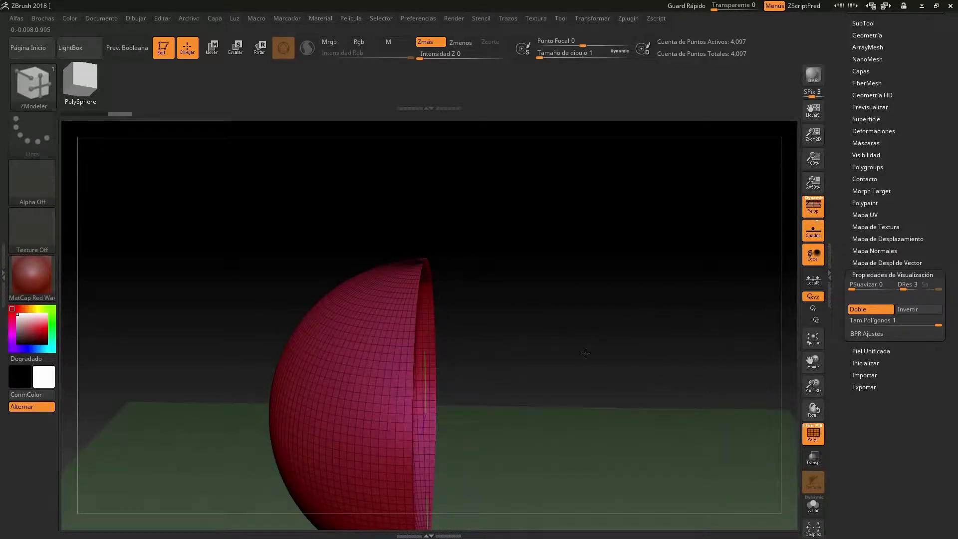
left_click(878, 251)
left_click(878, 250)
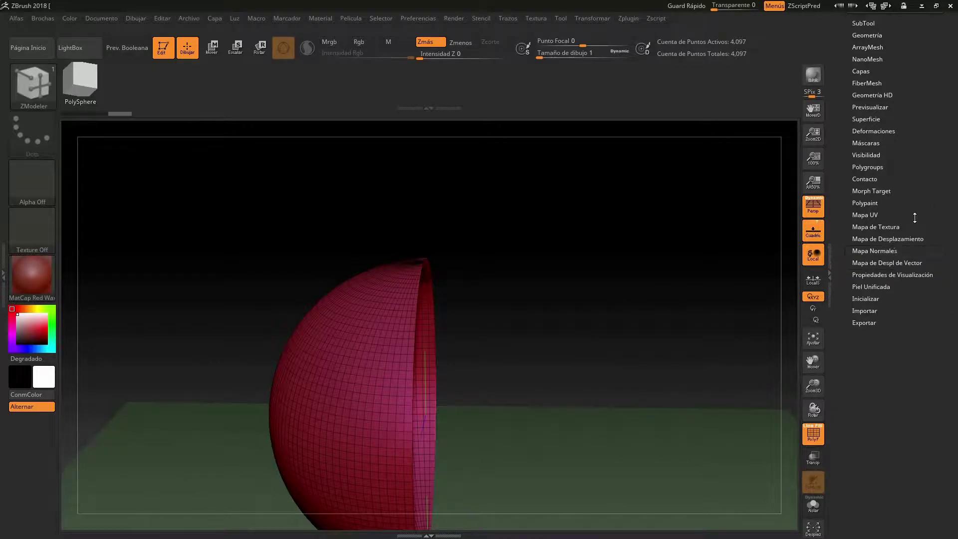
left_click_drag(947, 60, 947, 262)
left_click(863, 226)
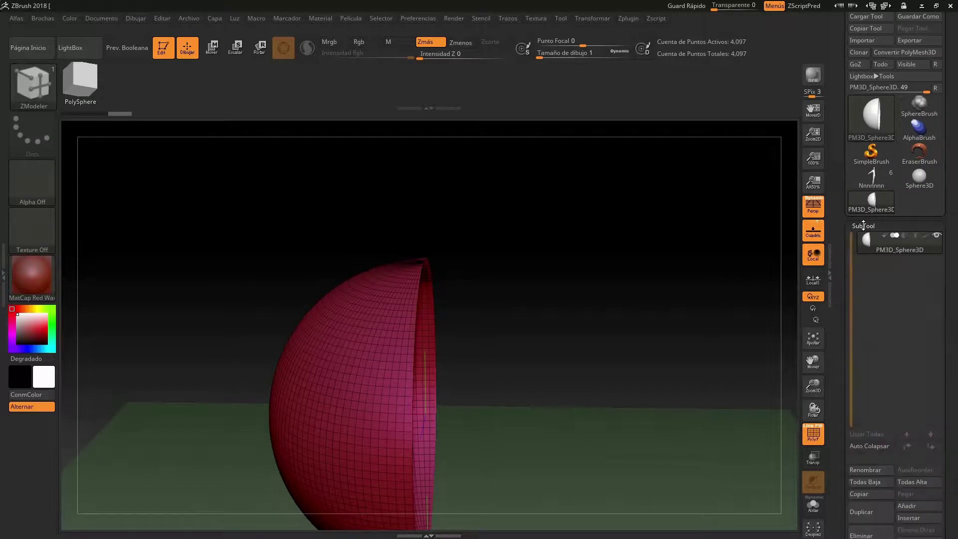
Switch to the human figure tool and activate the Nickz_humanMaleAverage1 subtool
left_click(878, 180)
mouse_move(898, 269)
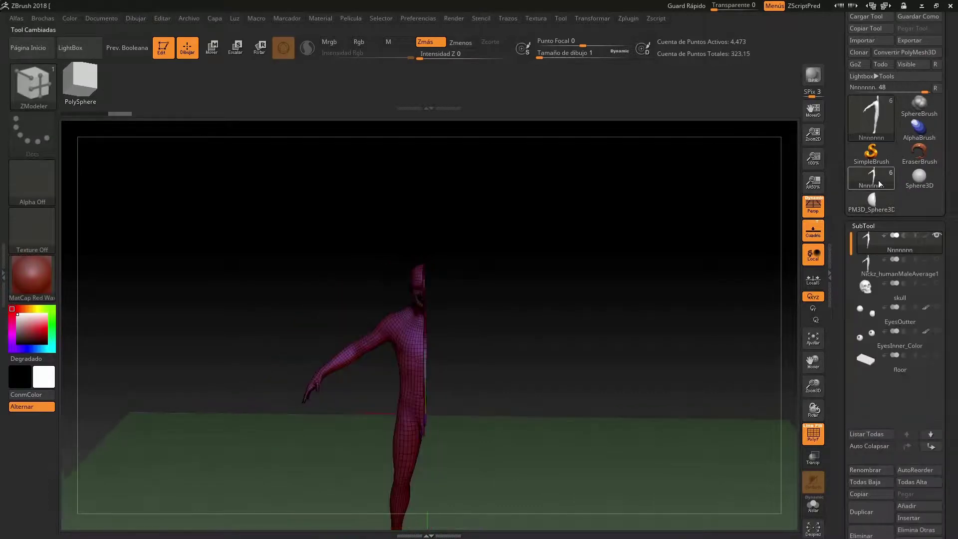
left_click(879, 269)
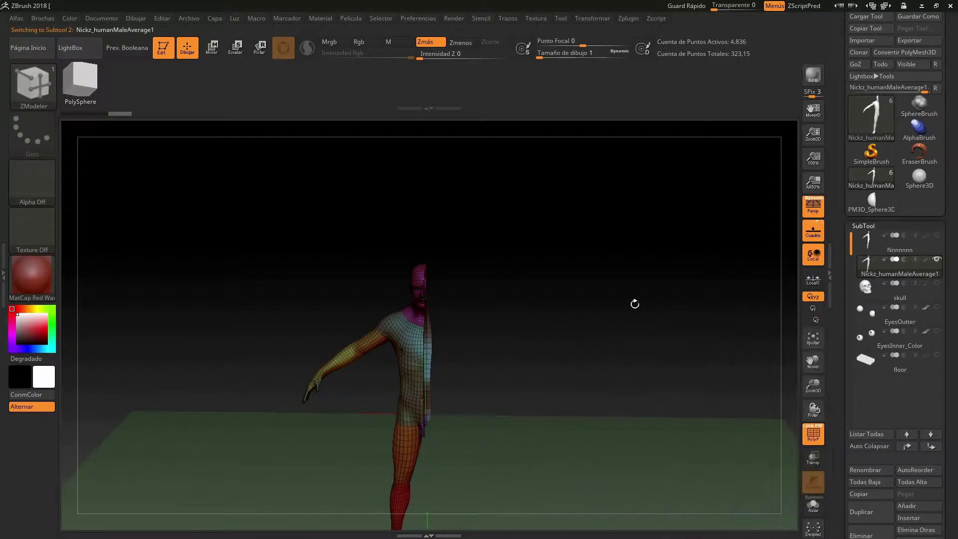
left_click_drag(573, 337, 573, 315)
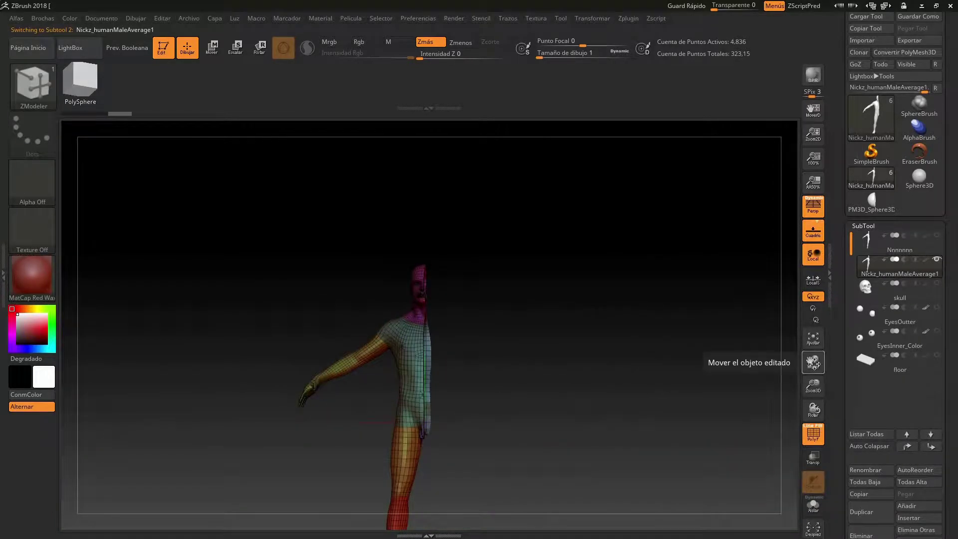
left_click_drag(812, 362, 850, 300)
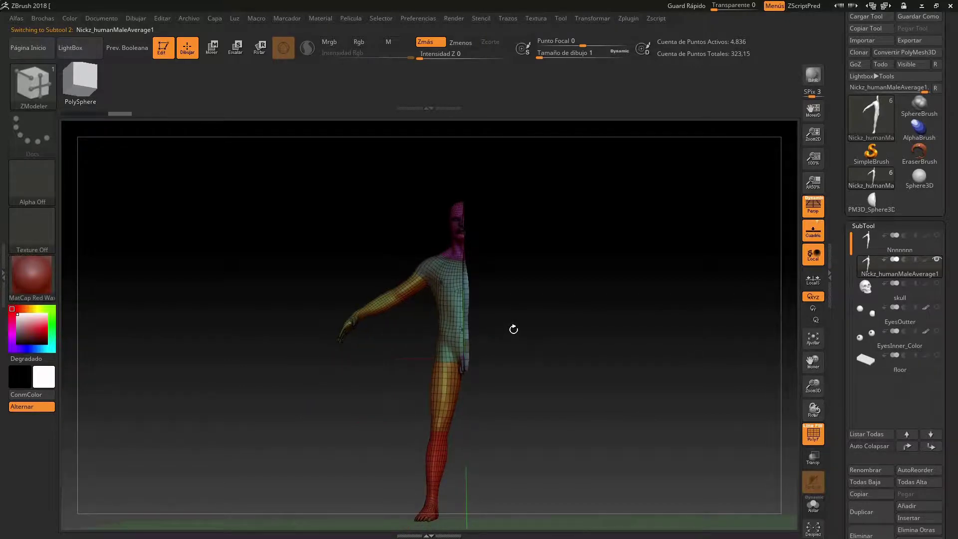
left_click_drag(520, 337, 523, 339)
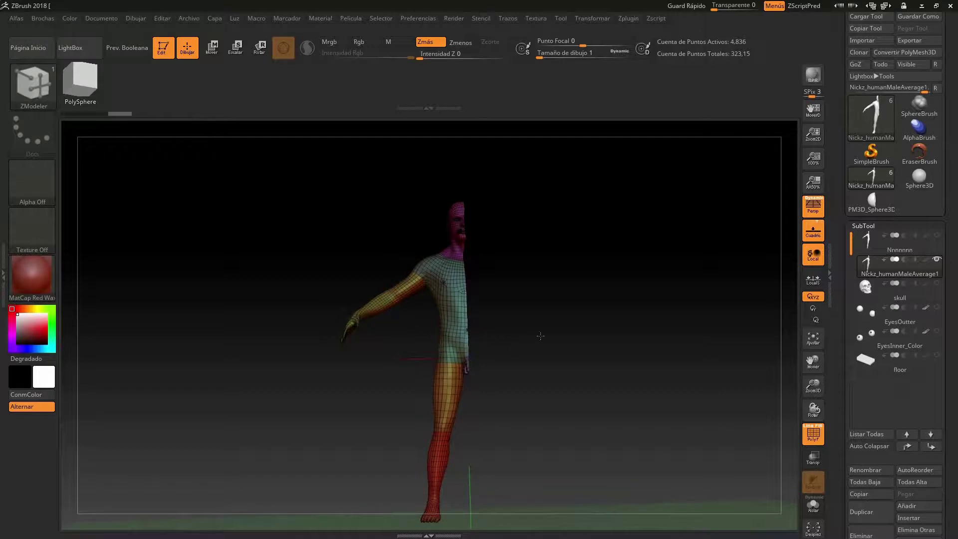
Hide the left half of the body and zoom in on the remaining half
left_click(567, 335, "ctrl+shift")
key("ctrl")
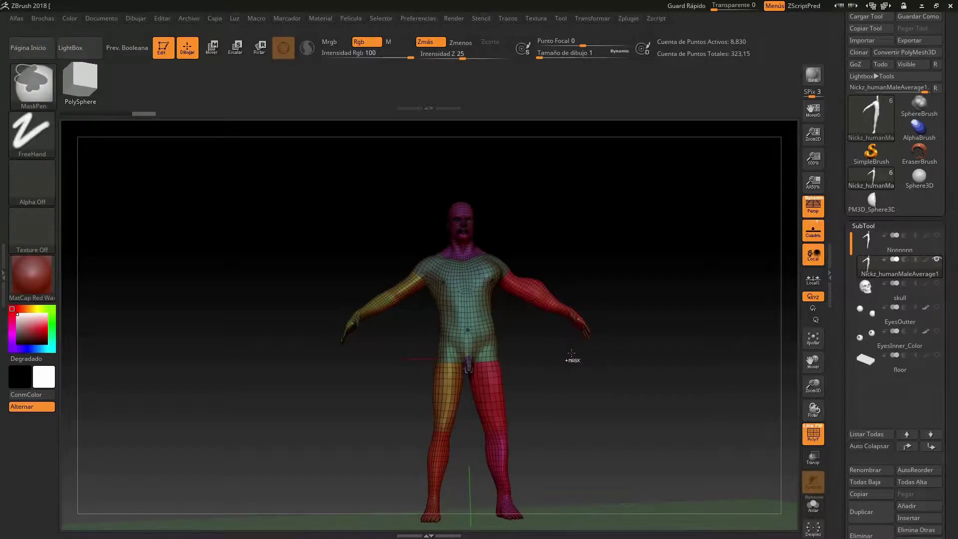
left_click(571, 353, "ctrl+shift")
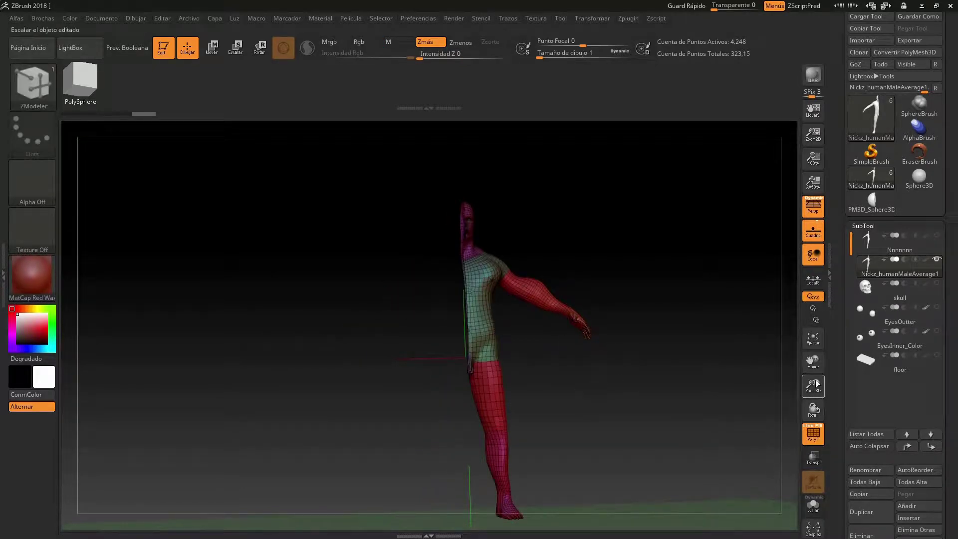
left_click_drag(814, 385, 813, 433)
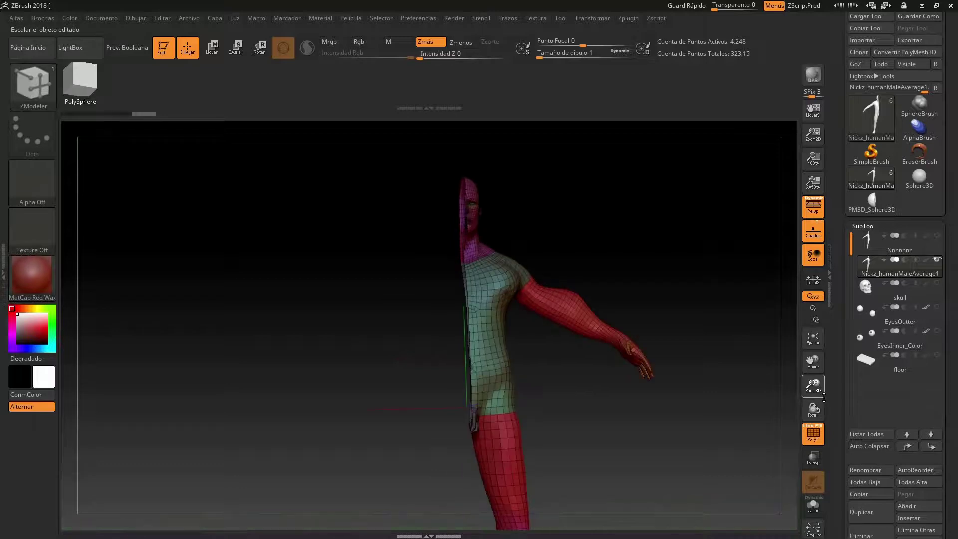
Turn off PolyF and raise the half body from SDiv 1 to SDiv 3
left_click(813, 434)
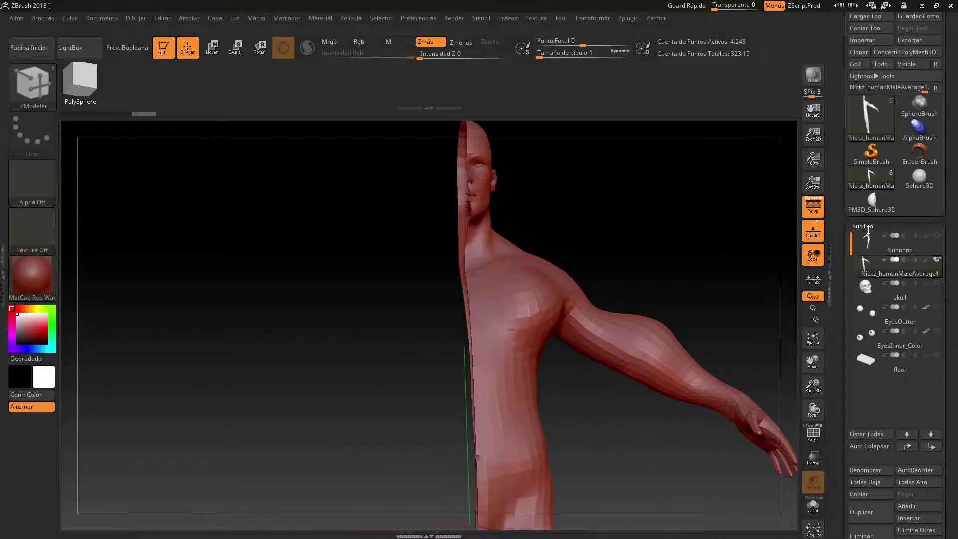
scroll(956, 353, "down", 5)
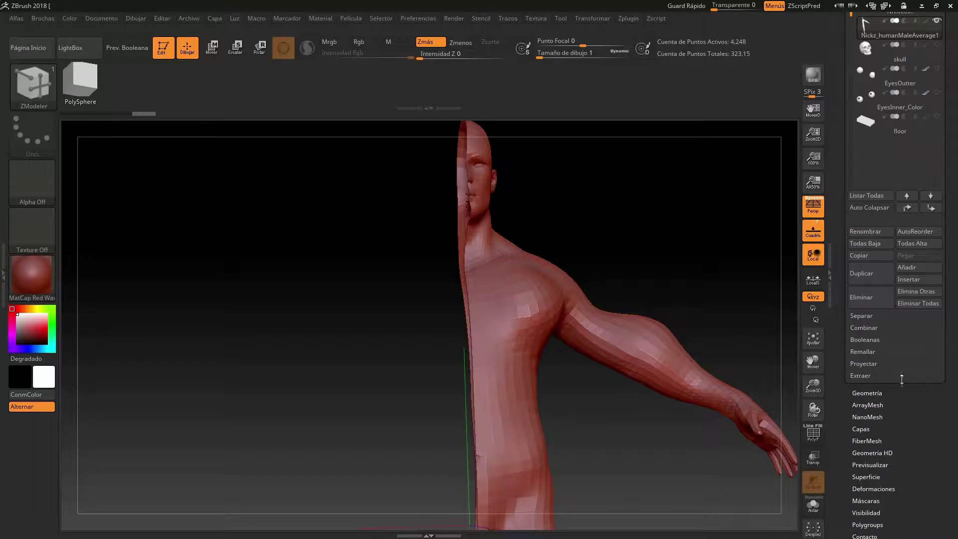
left_click(871, 394)
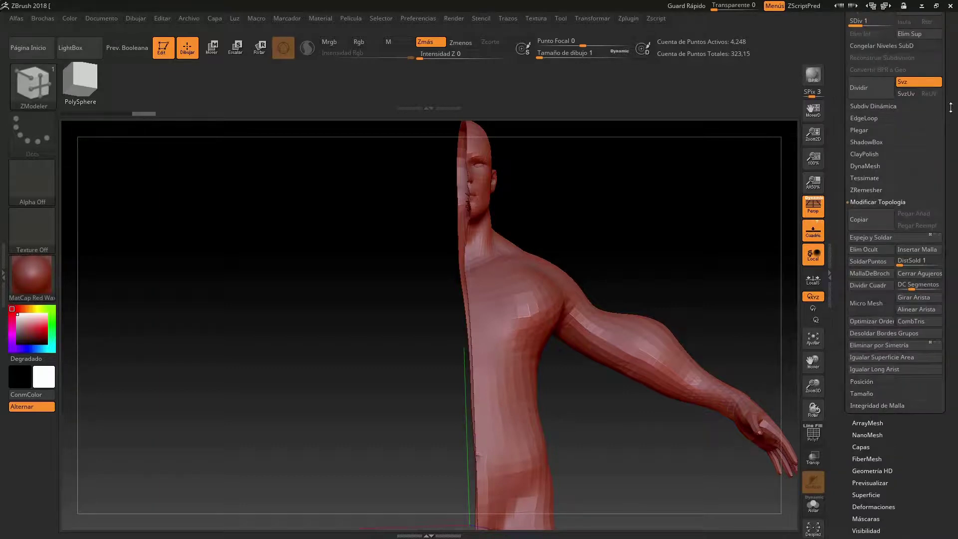
scroll(898, 199, "up", 5)
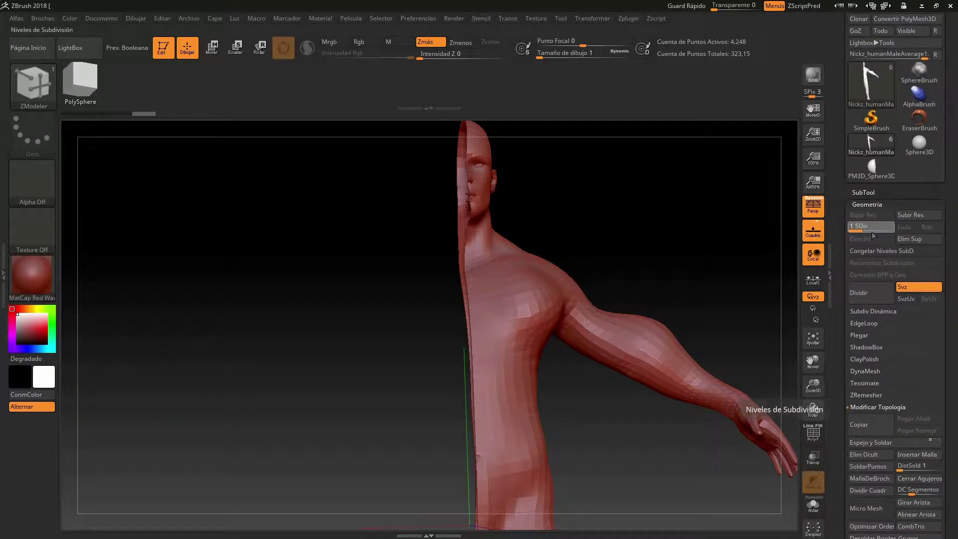
left_click_drag(874, 229, 894, 229)
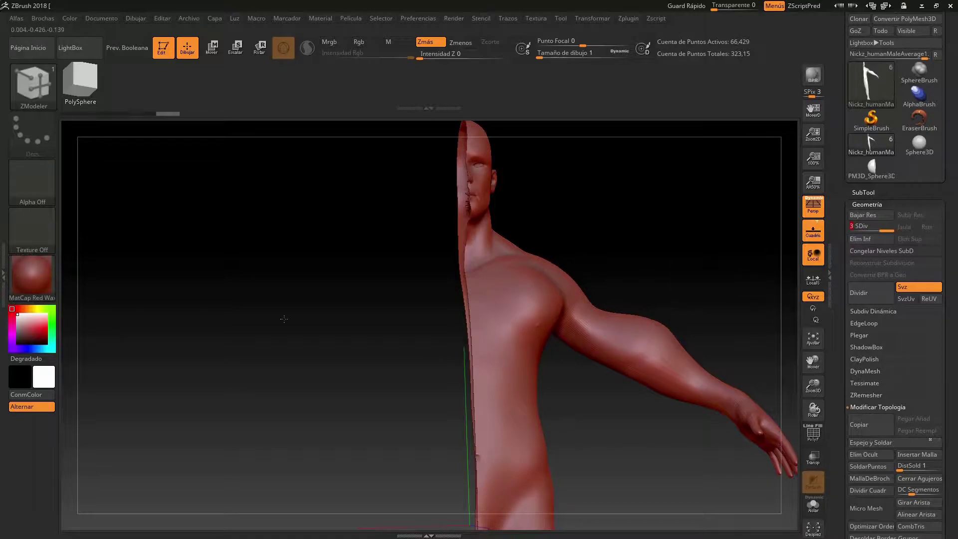
left_click(33, 84)
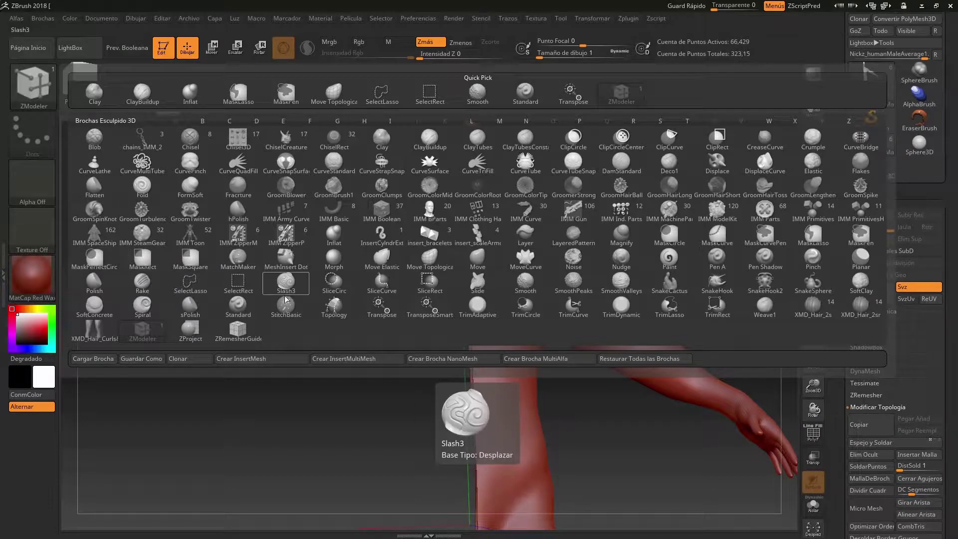
Set the Standard brush to DragRect, Alpha 10, draw size 39, and stamp the torso
left_click(247, 310)
left_click(25, 146)
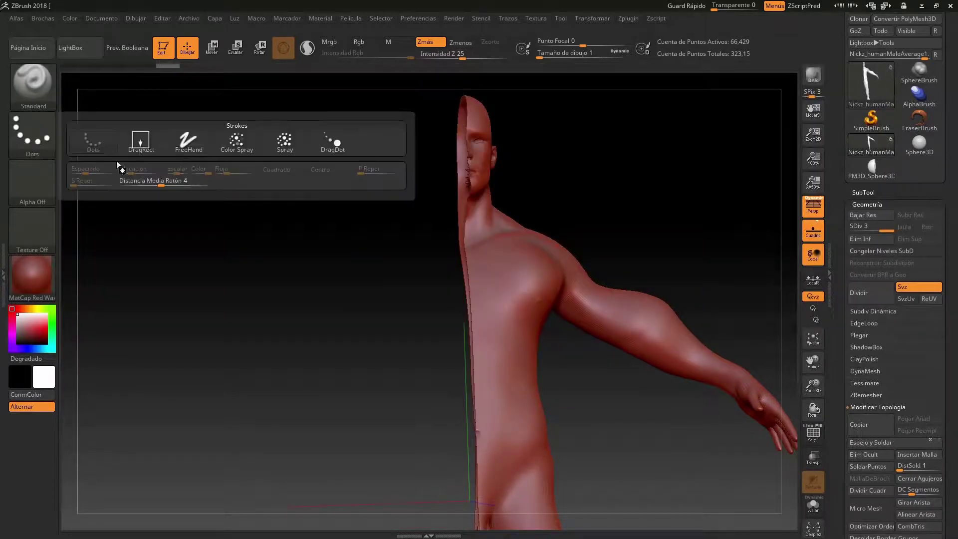
left_click(139, 141)
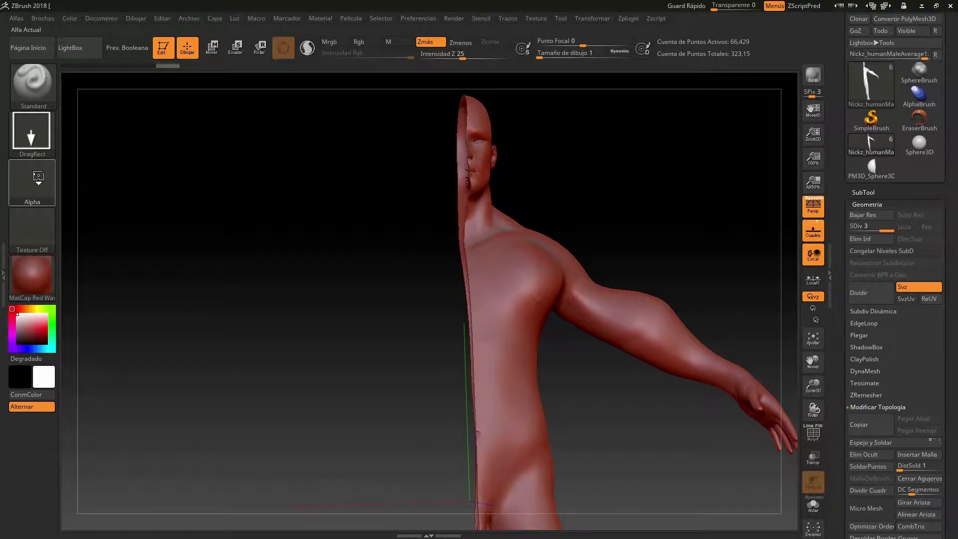
left_click(32, 180)
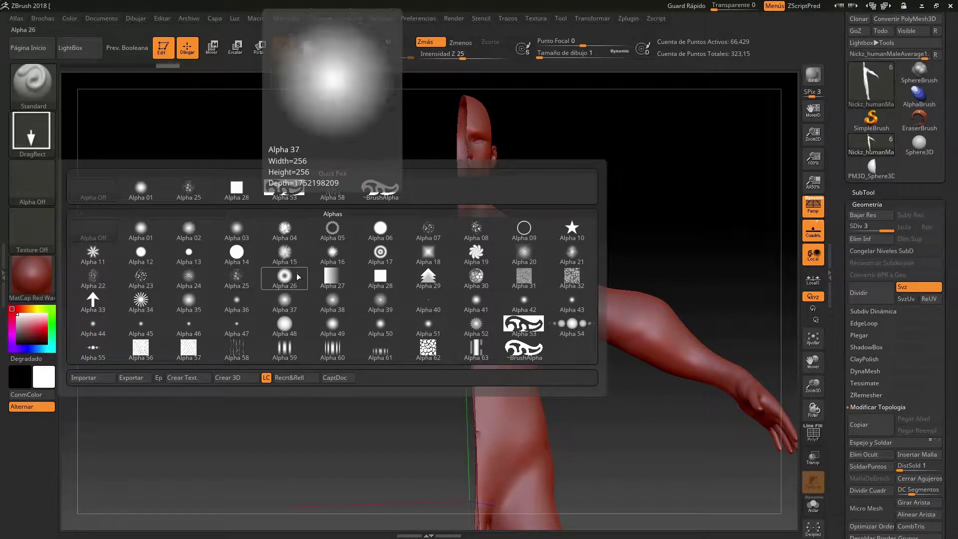
left_click(572, 231)
type("s39")
key("Return")
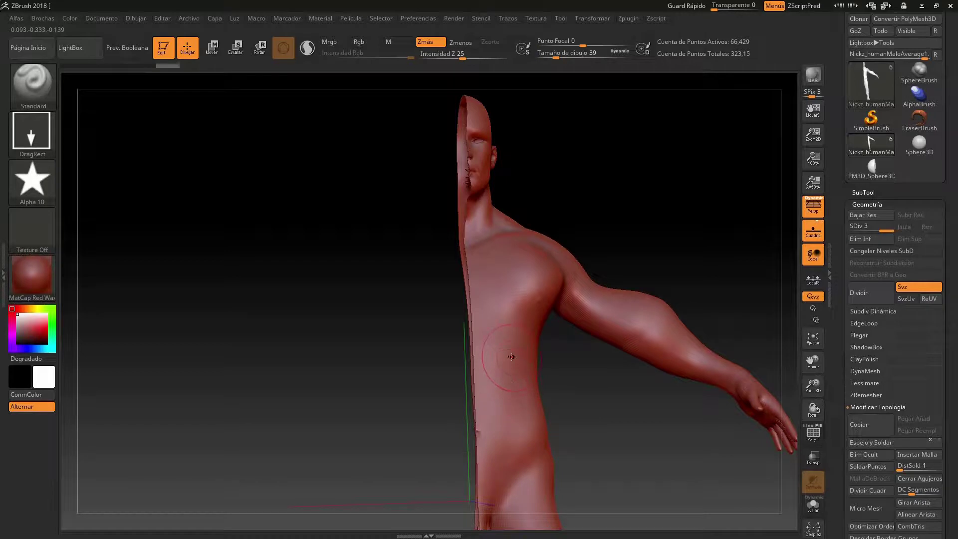
left_click_drag(517, 381, 533, 400)
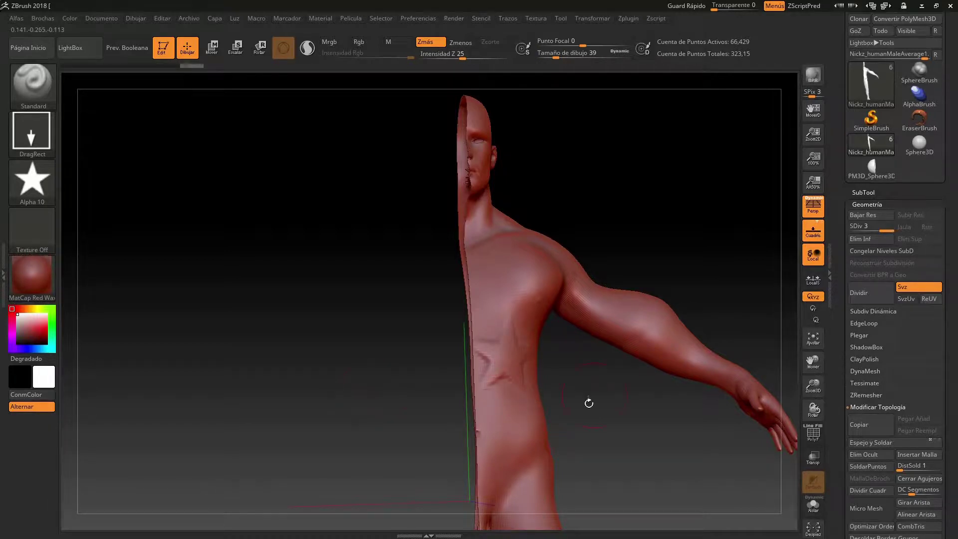
Switch the brush alpha to starburst Alpha 34 and turn the model to face forward
left_click(32, 180)
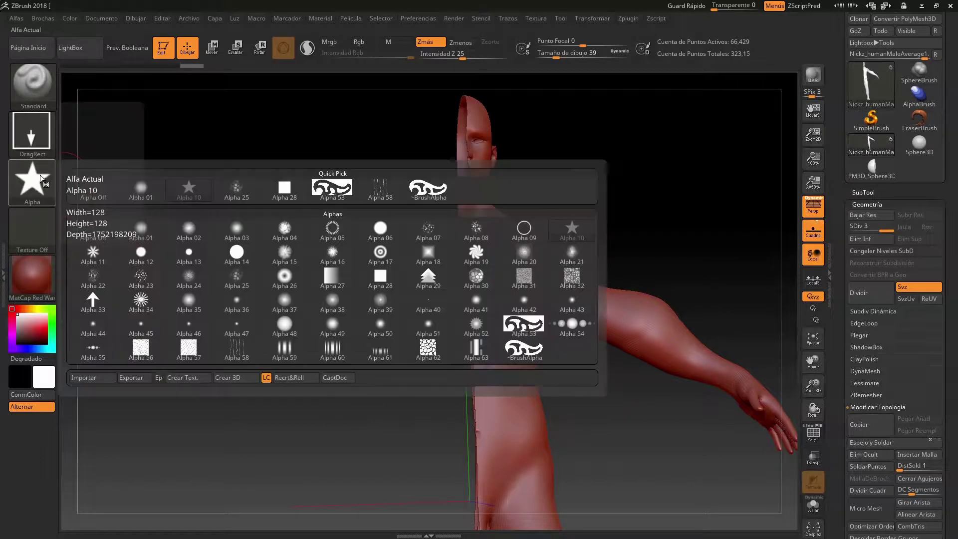
left_click(141, 302)
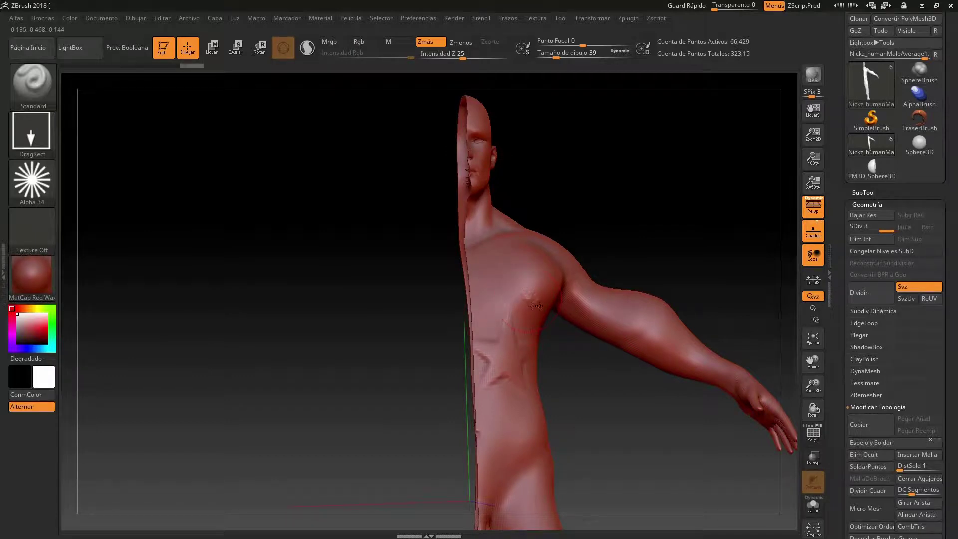
mouse_move(668, 223)
left_mouse_down()
mouse_move(650, 225)
mouse_move(638, 252)
mouse_move(532, 278)
left_mouse_up()
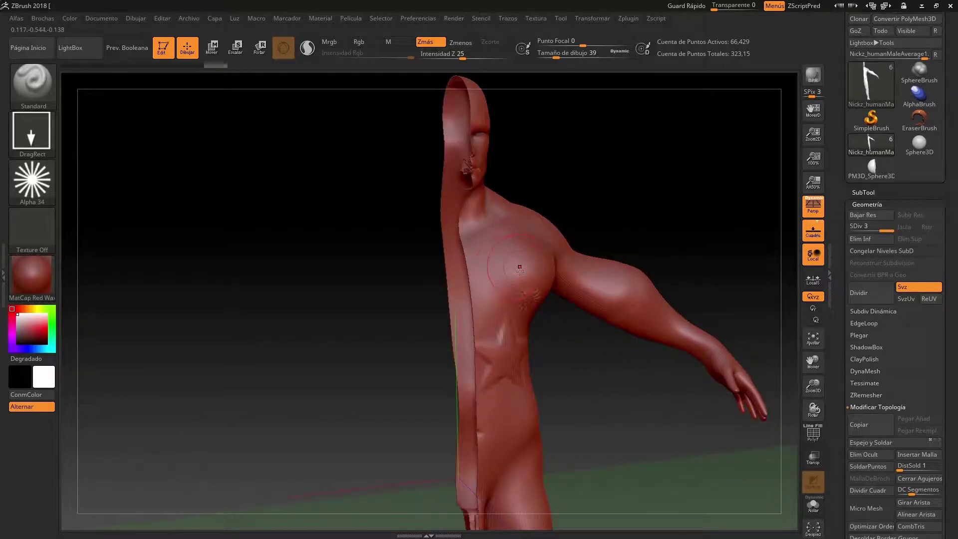
left_click_drag(627, 160, 603, 167)
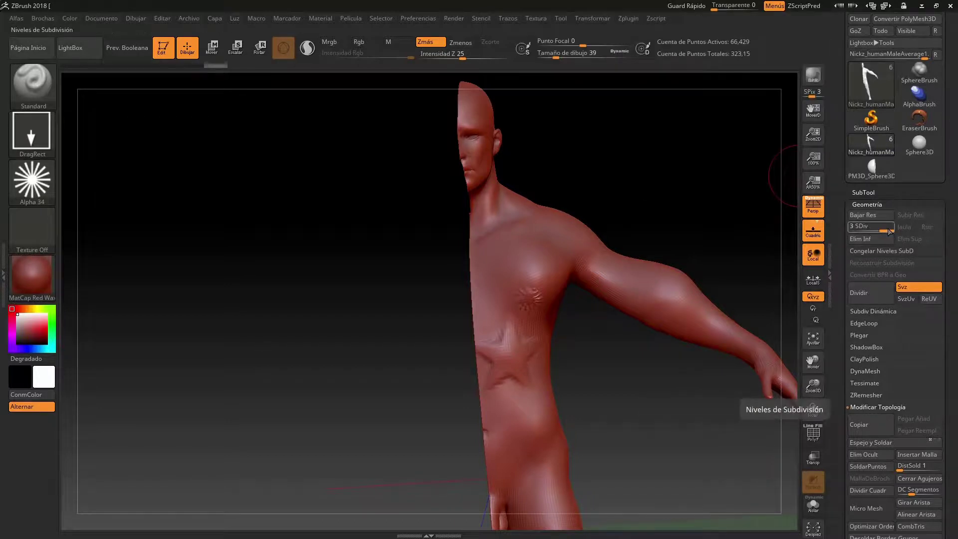
Toggle SDiv between 1 and 3, then try Congelar Niveles SubD, refused because of layers
mouse_move(887, 231)
left_mouse_down()
mouse_move(860, 233)
mouse_move(905, 229)
left_mouse_up()
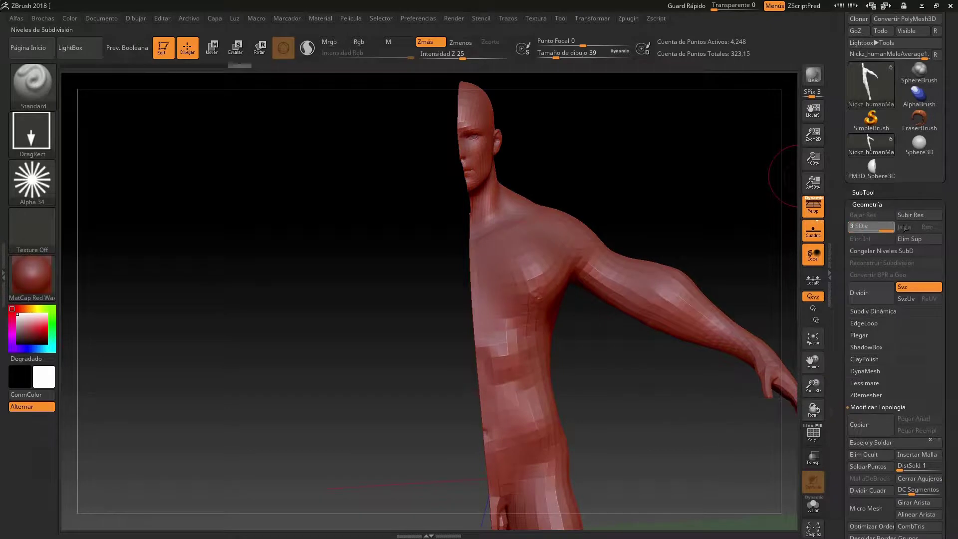
left_click_drag(884, 272, 878, 261)
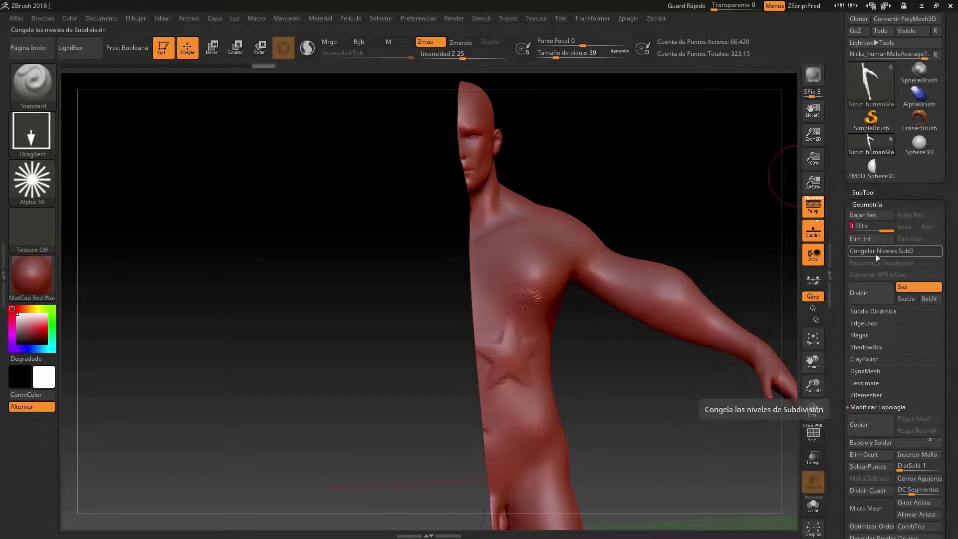
left_click(877, 254)
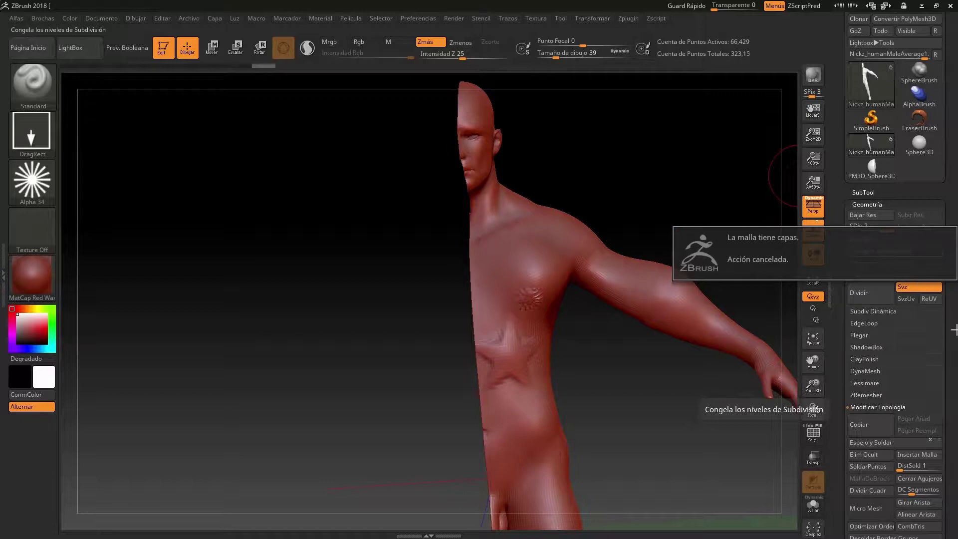
scroll(875, 279, "down", 10)
Select the armsToSide layer and lower its strength to 0.9292
scroll(875, 279, "down", 5)
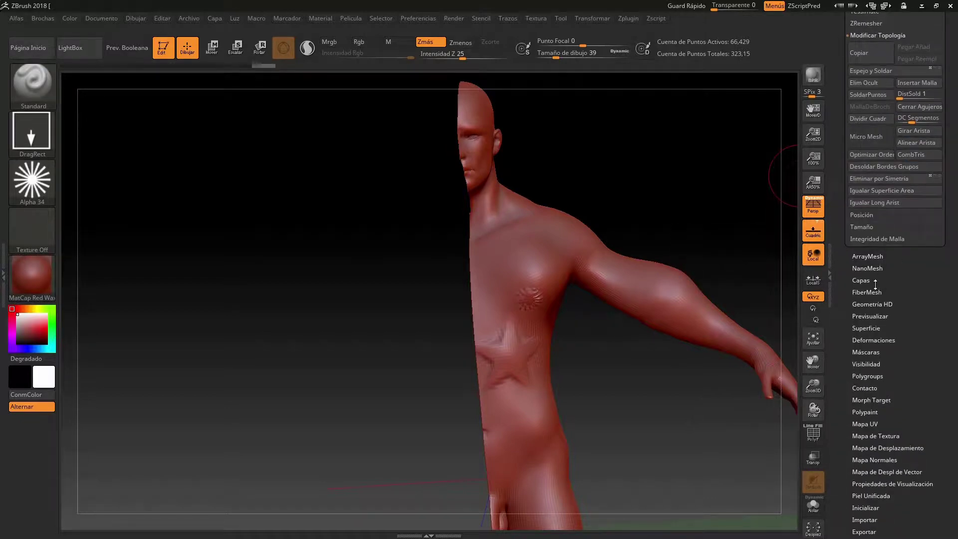
left_click(869, 281)
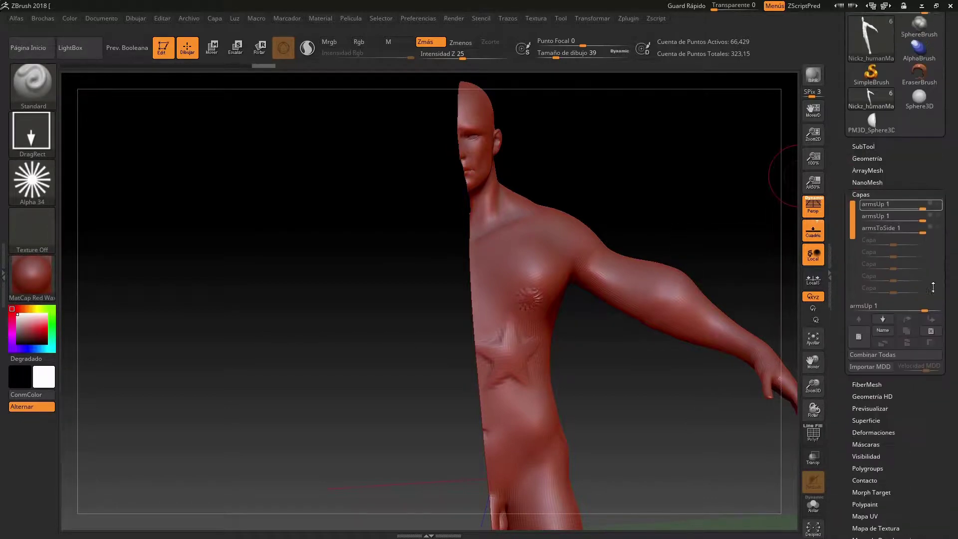
left_click(907, 231)
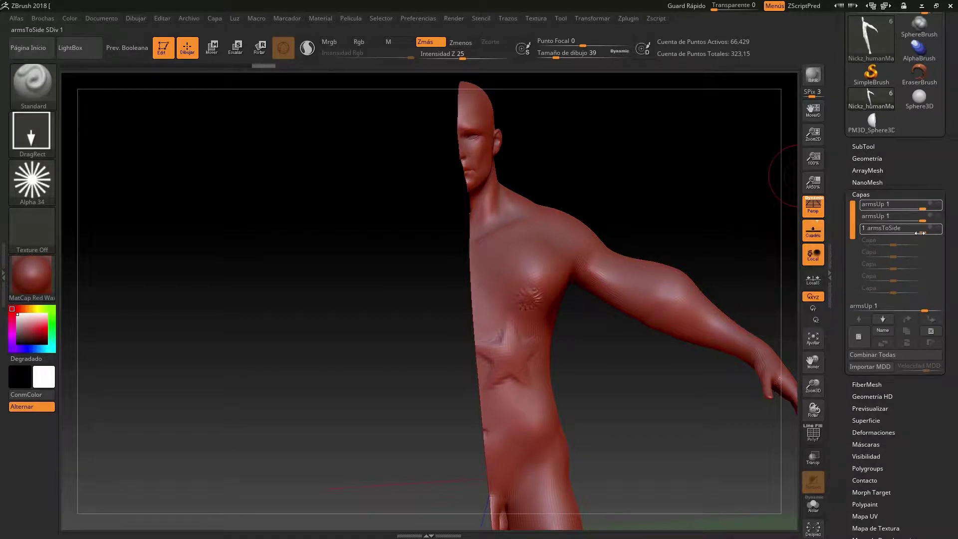
left_click_drag(920, 233, 917, 233)
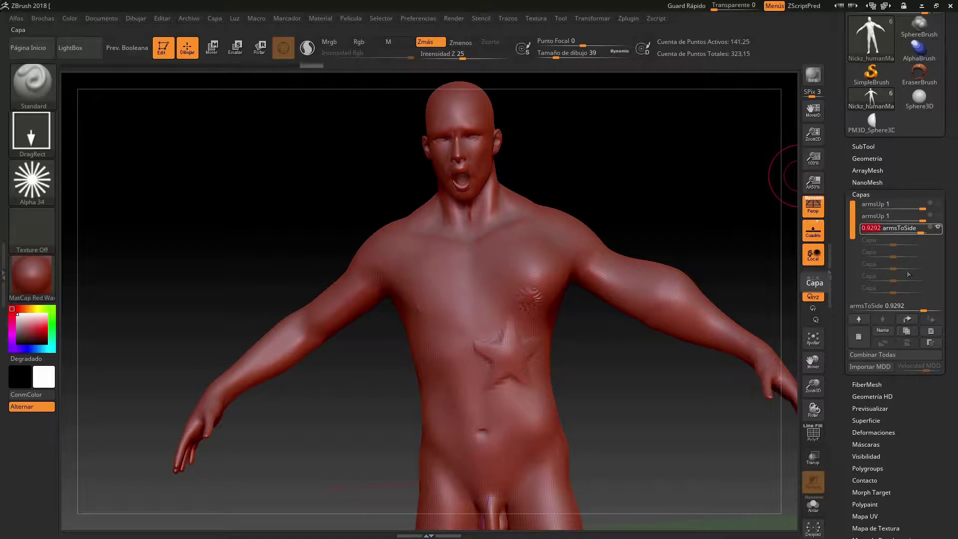
left_click_drag(642, 172, 646, 172)
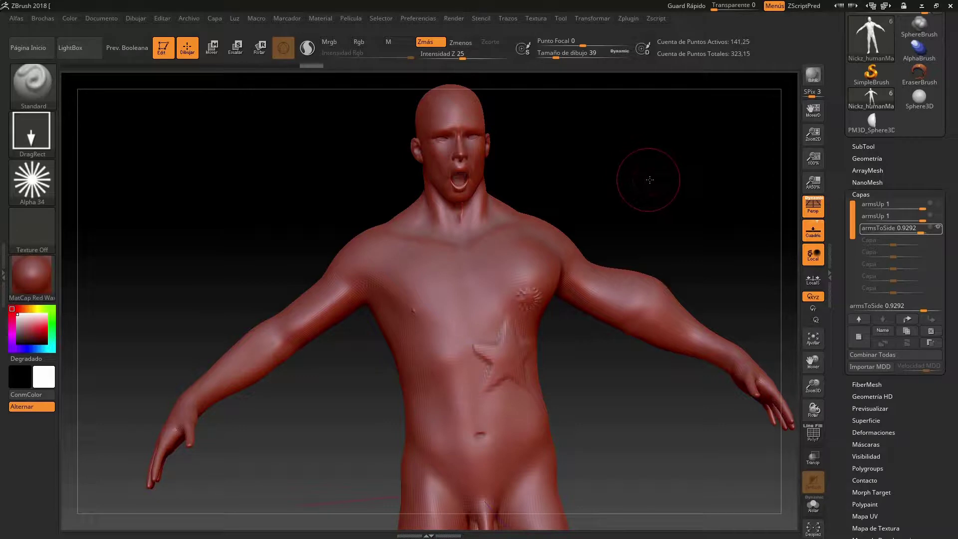
Undo to restore armsToSide to strength 1 and expand the Polygroups options
key("ctrl")
key("ctrl+z")
key("ctrl+z")
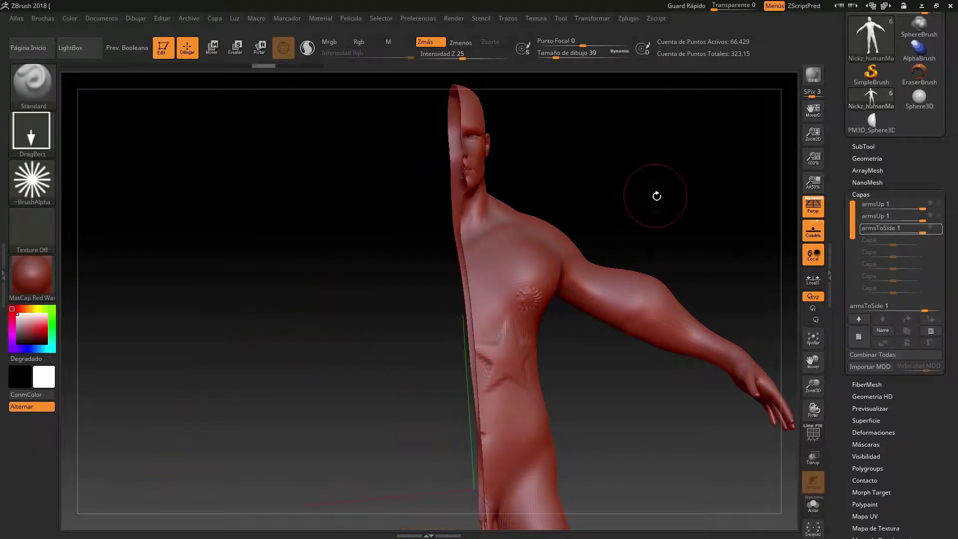
left_click_drag(946, 442, 887, 204)
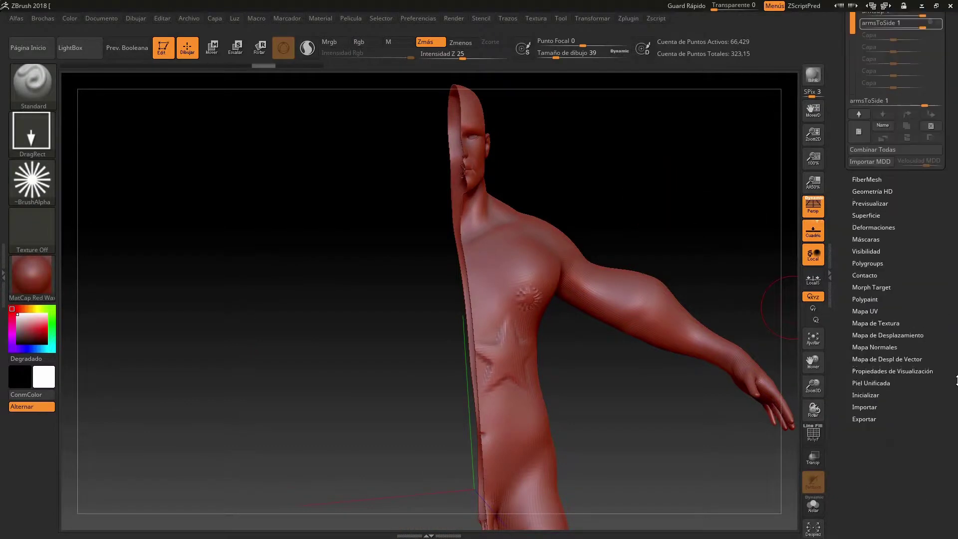
left_click(877, 262)
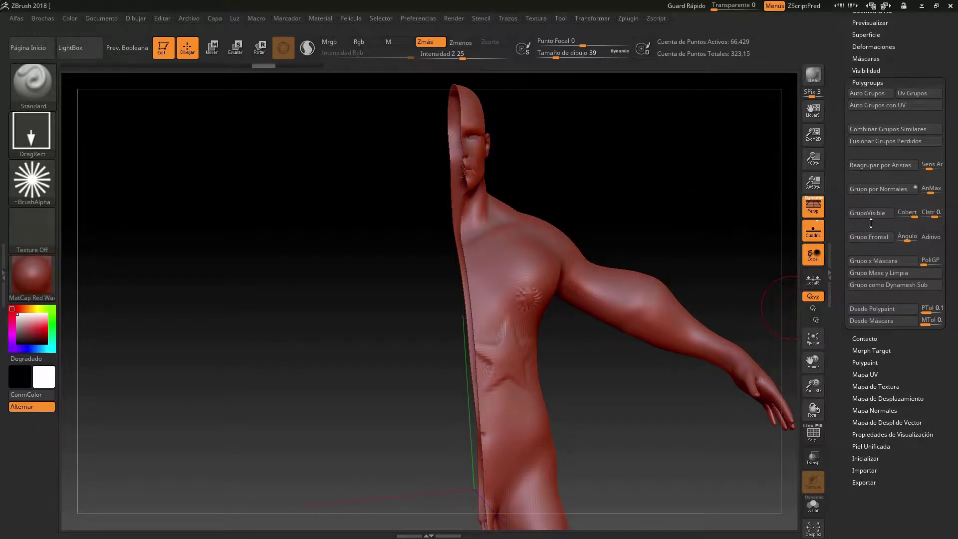
Collapse the Polygroups options and expand the Geometría subpalette
left_click(862, 83)
scroll(872, 213, "up", 5)
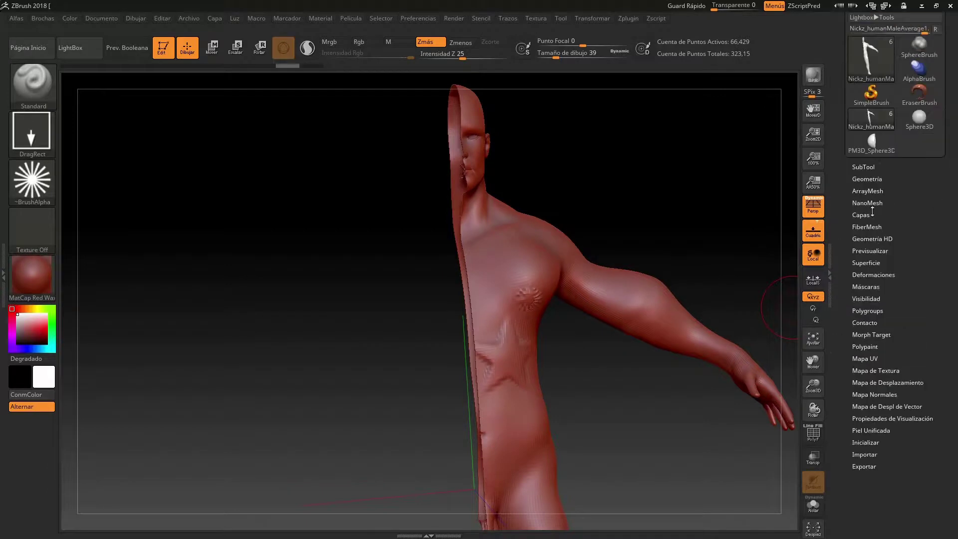
scroll(921, 201, "up", 2)
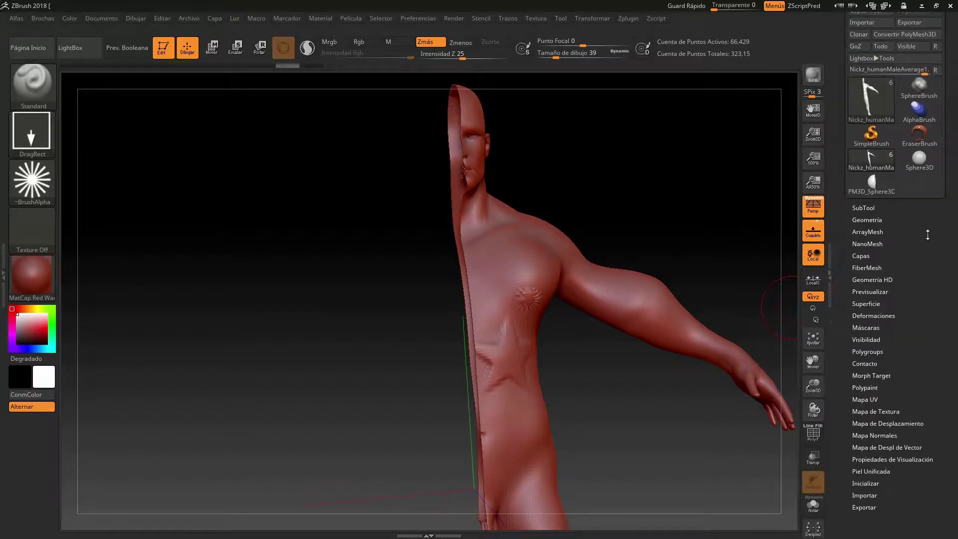
left_click(865, 220)
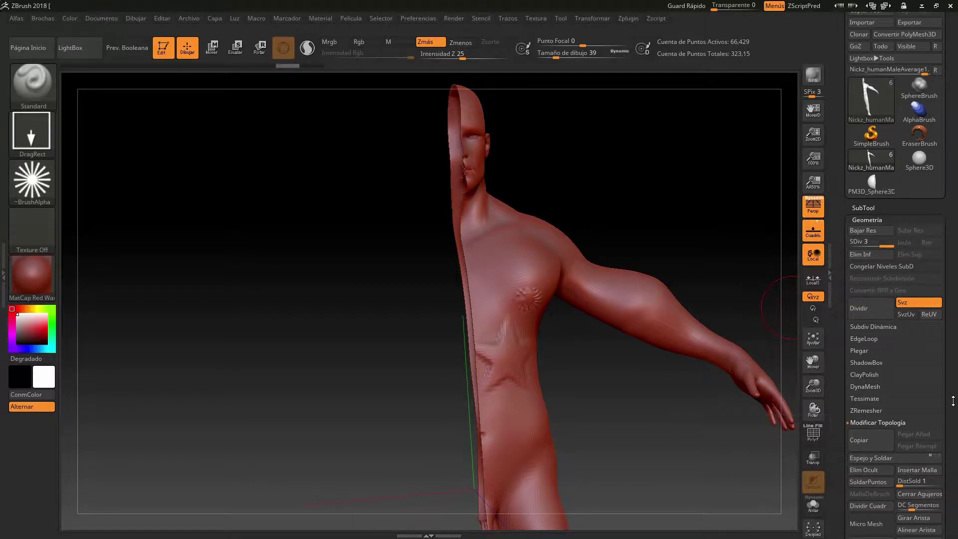
scroll(948, 305, "down", 1)
scroll(956, 306, "down", 12)
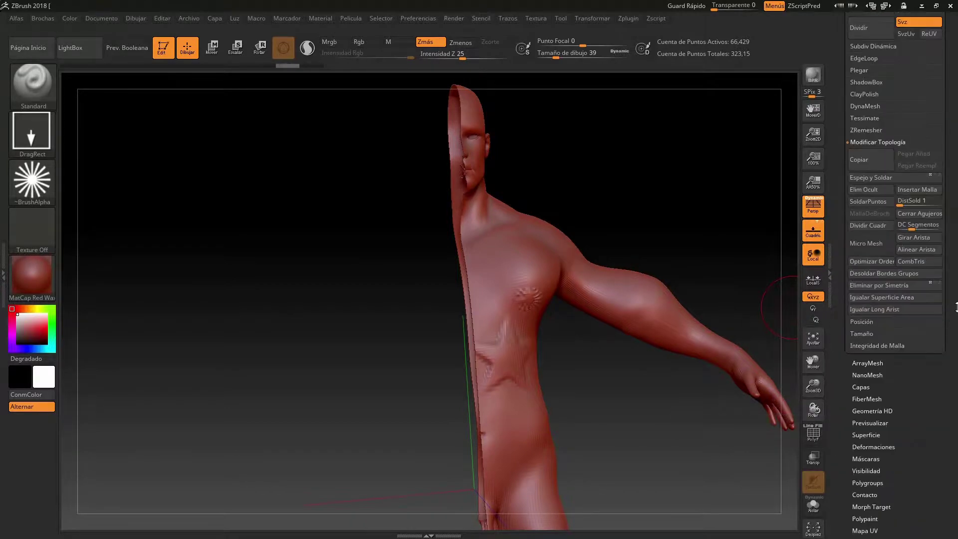
Reopen the Capas list, snap to front view, and merge all layers with Combinar Todas
left_click(868, 387)
scroll(956, 356, "up", 5)
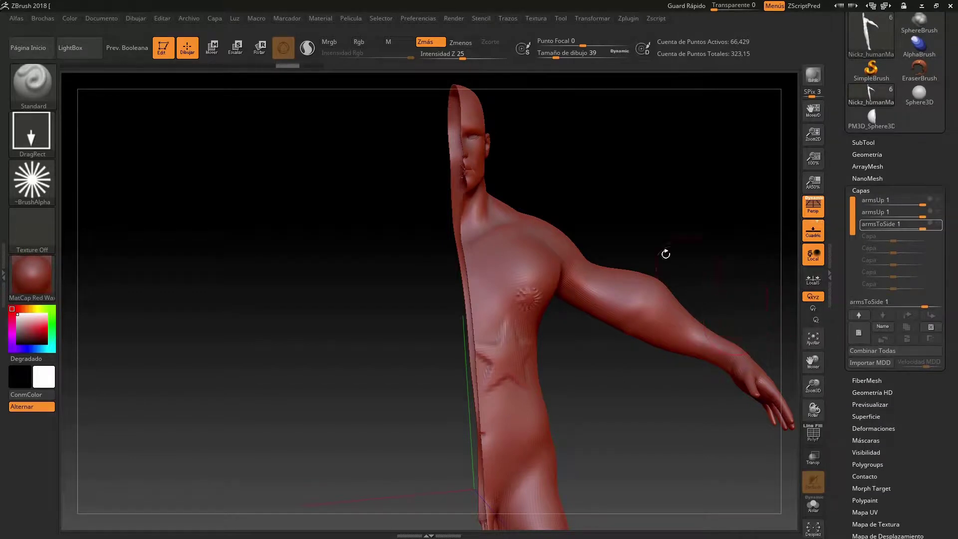
left_click_drag(667, 229, 669, 223, "shift")
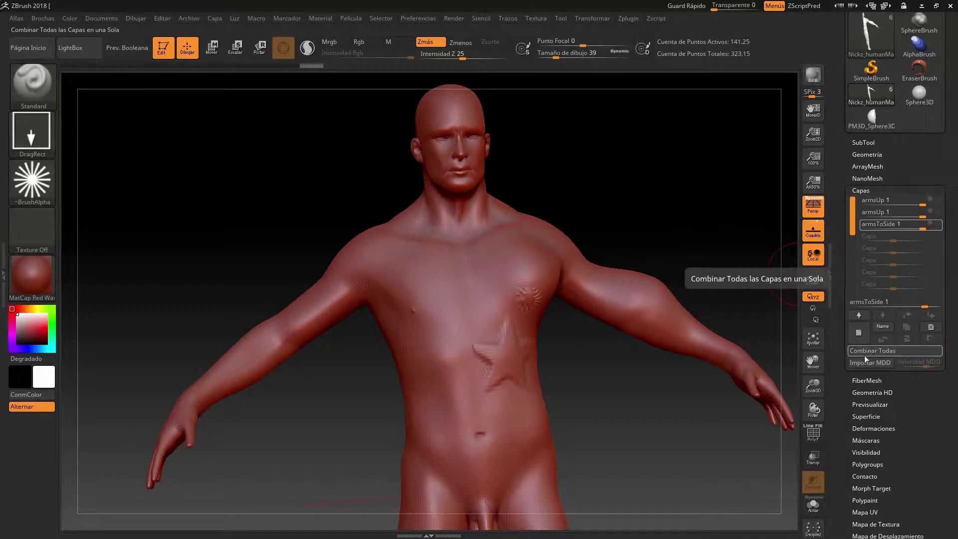
left_click(866, 352)
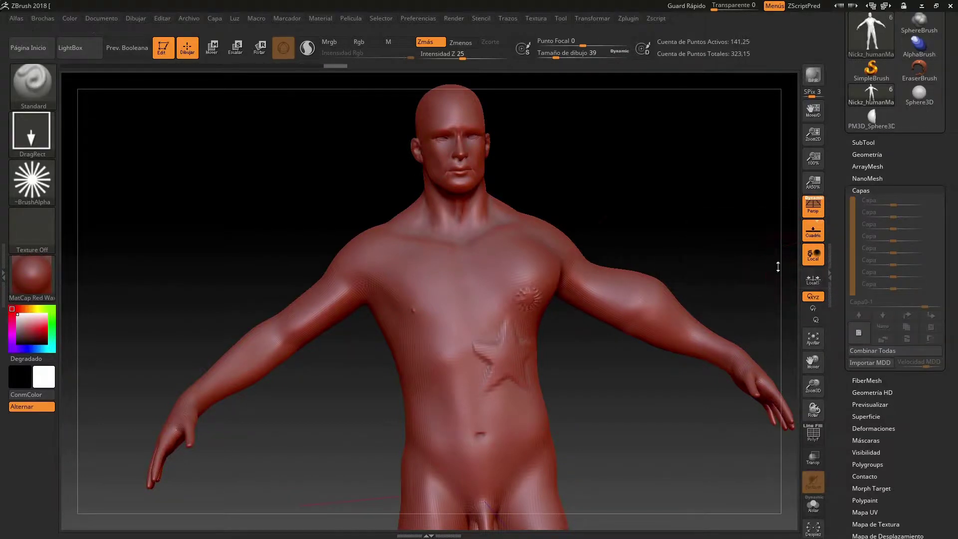
Inspect the merged body from the torso down to the legs and feet
mouse_move(620, 192)
left_mouse_down()
mouse_move(593, 173)
mouse_move(606, 188)
left_mouse_up()
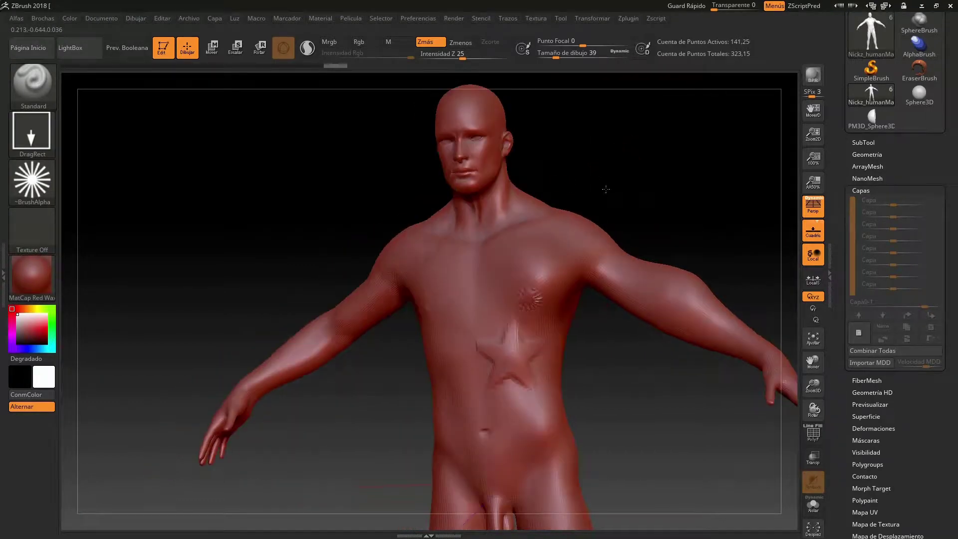
left_click_drag(814, 360, 766, 300)
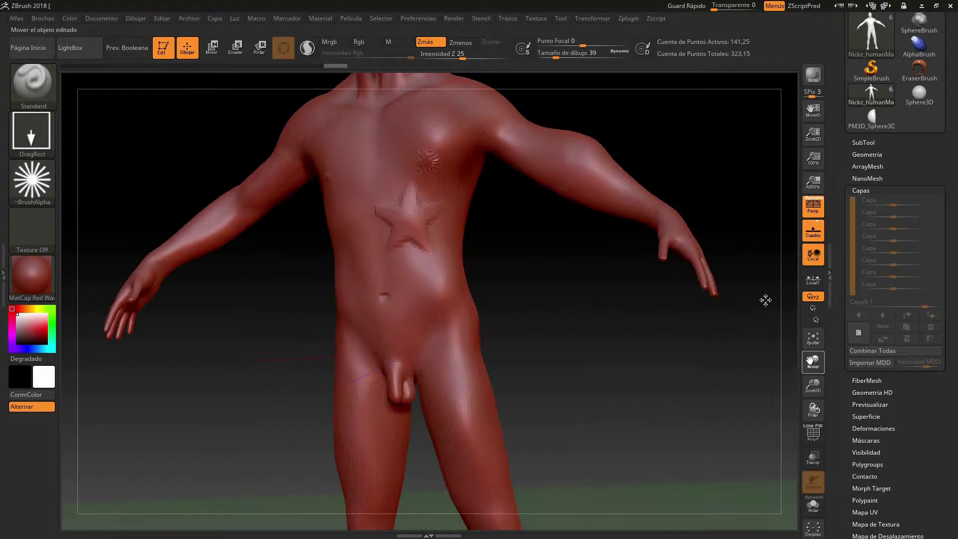
mouse_move(814, 361)
left_mouse_down()
mouse_move(827, 204)
mouse_move(783, 419)
left_mouse_up()
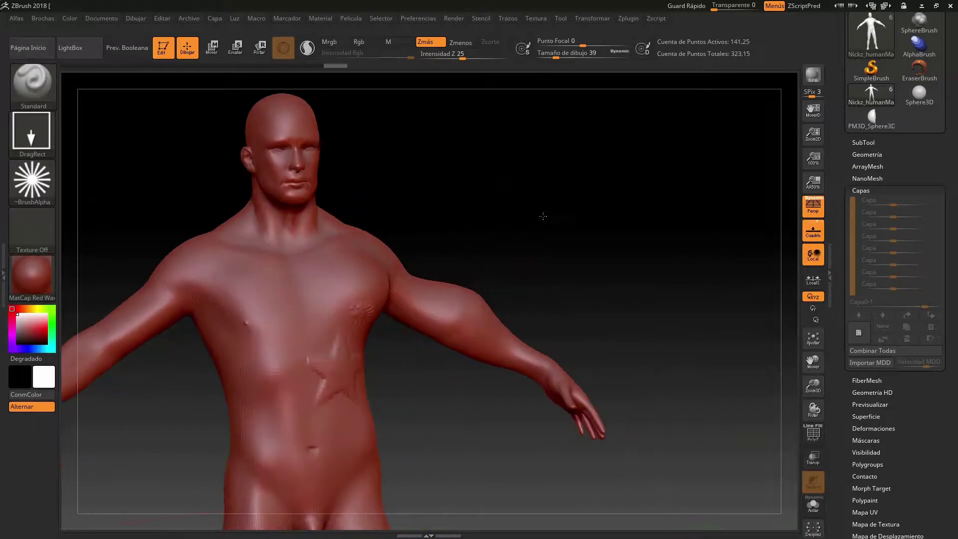
left_click_drag(543, 216, 567, 229)
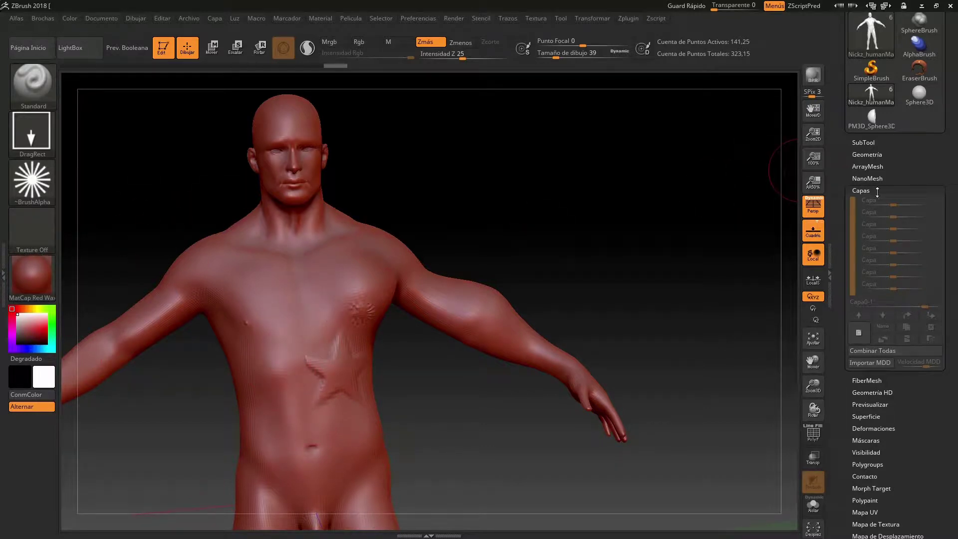
left_click(866, 154)
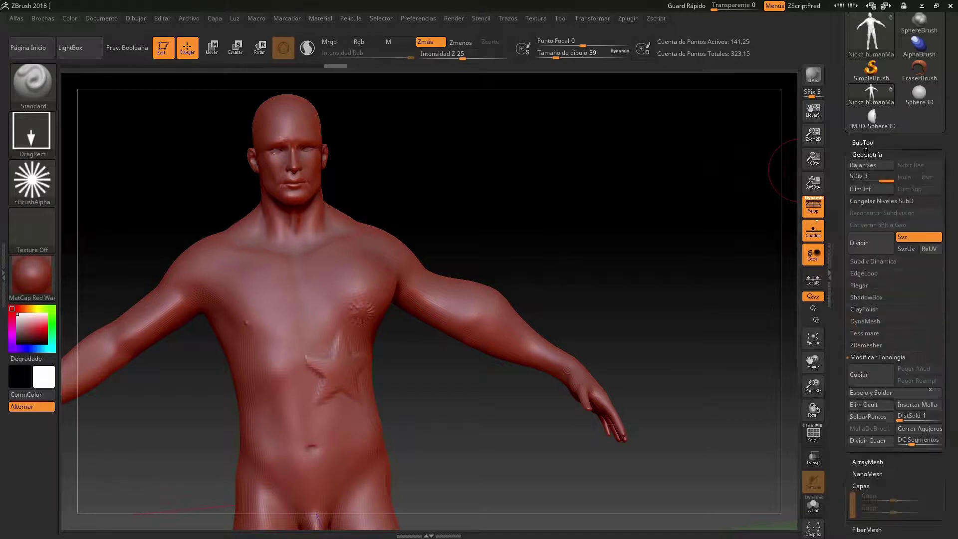
Freeze the subdivision levels, turn on PolyF, and hide one polygroup half of the body
left_click(881, 200)
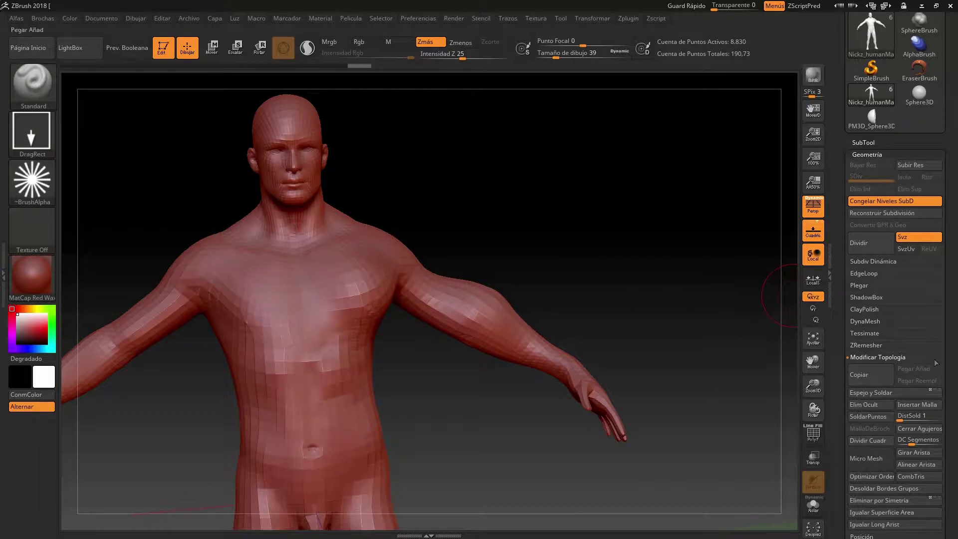
scroll(956, 372, "down", 2)
scroll(956, 372, "down", 2)
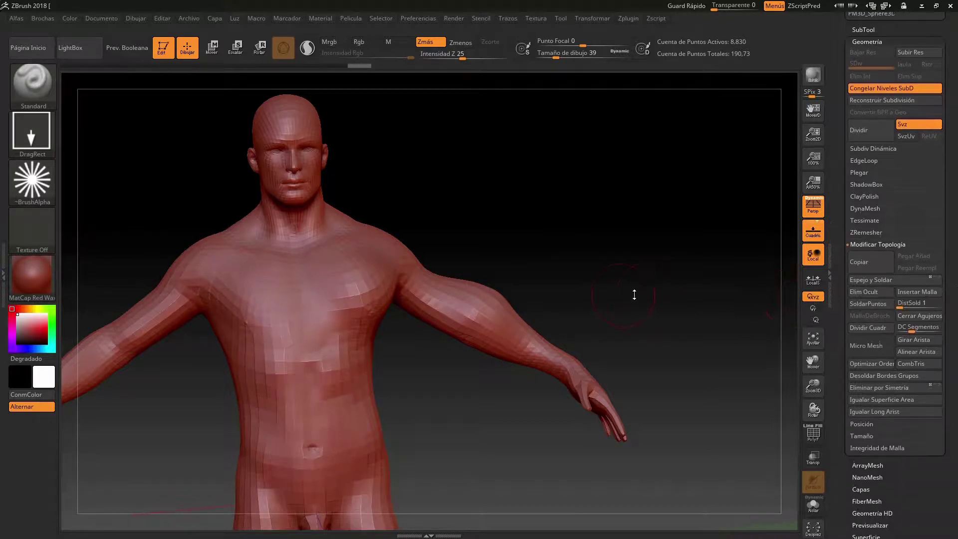
left_click(813, 432)
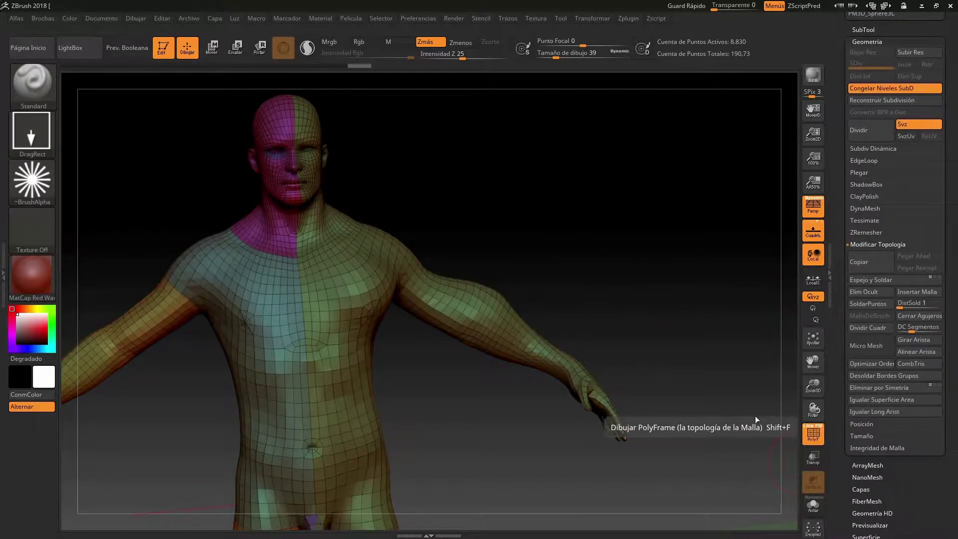
left_click(346, 287, "ctrl+shift")
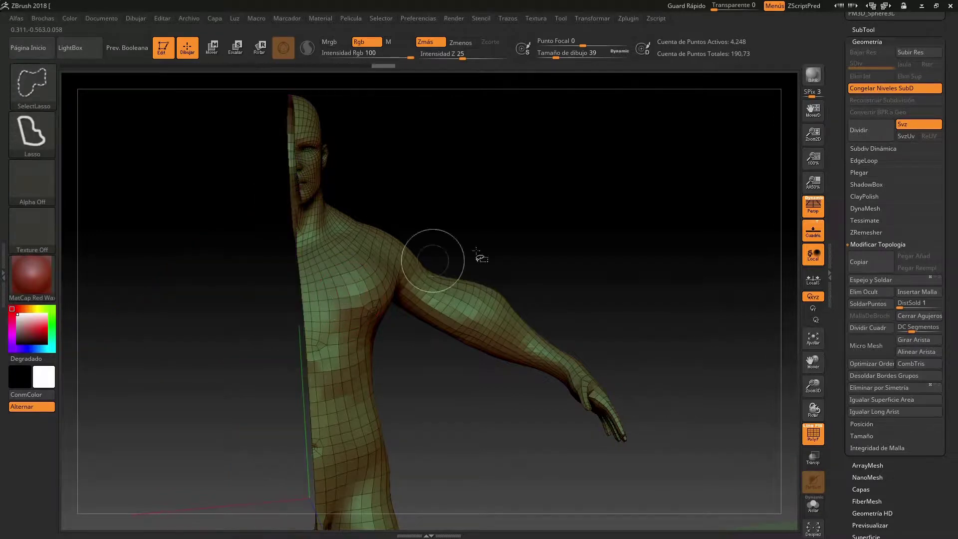
Delete the hidden polygons with Elim Ocult, leaving only one half of the body
left_click(878, 292)
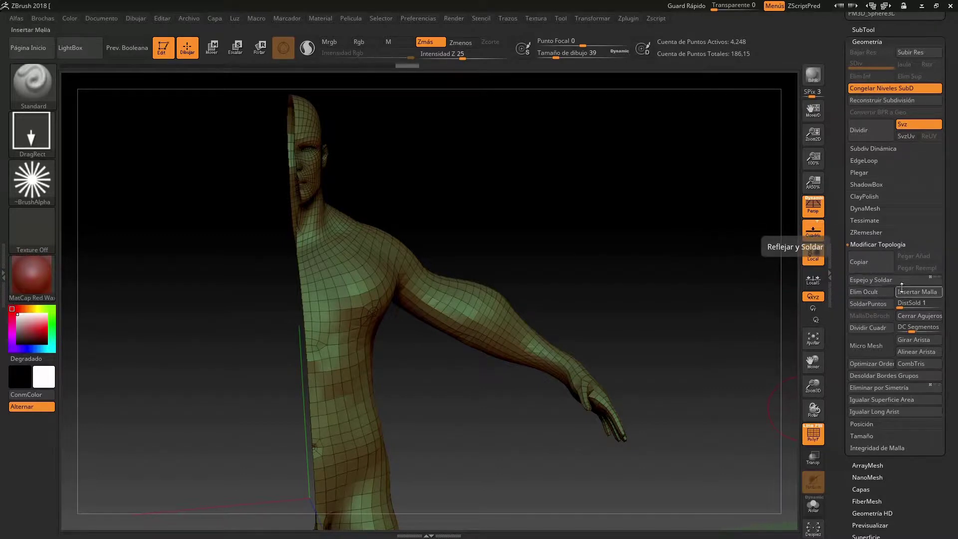
left_click(882, 280)
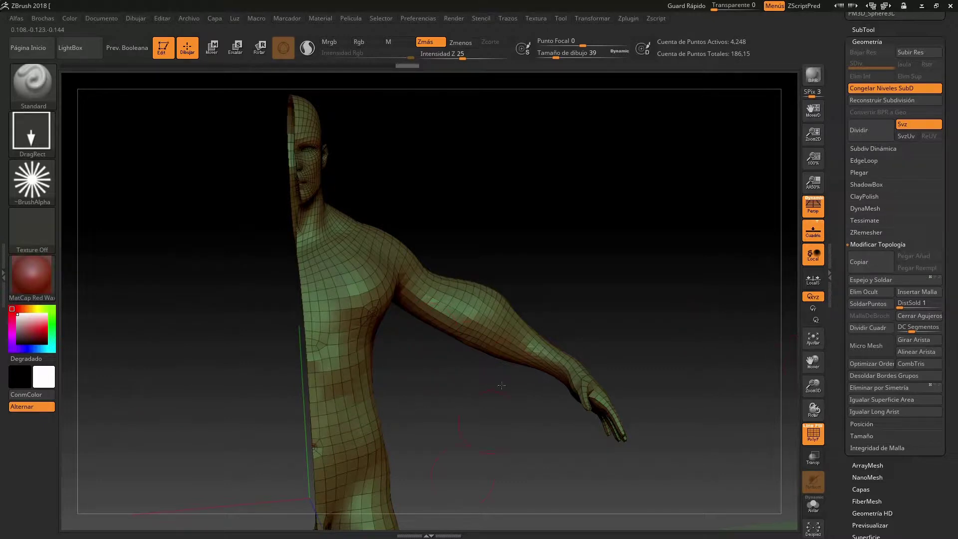
scroll(930, 421, "down", 5)
scroll(930, 420, "down", 1)
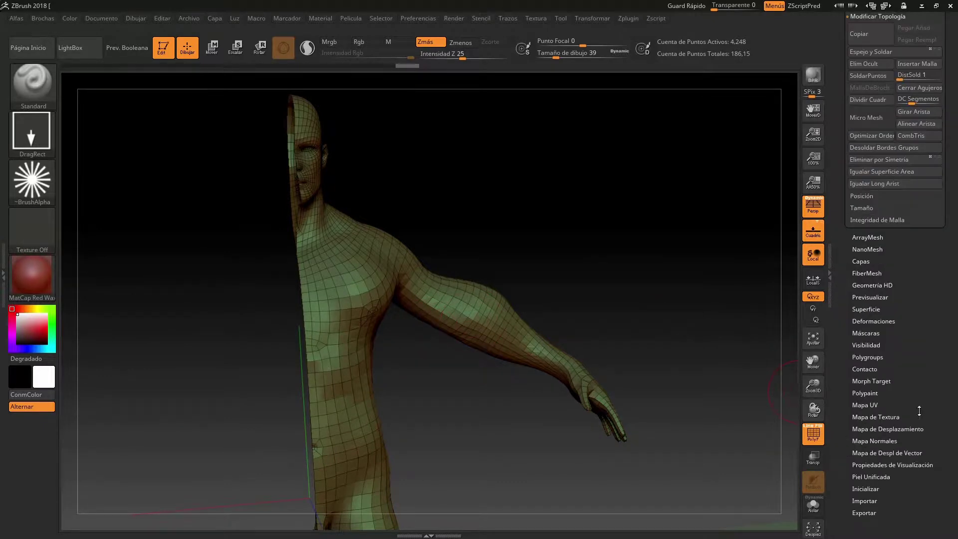
Flip the half body to the opposite side from the Deformation subpalette
left_click(876, 321)
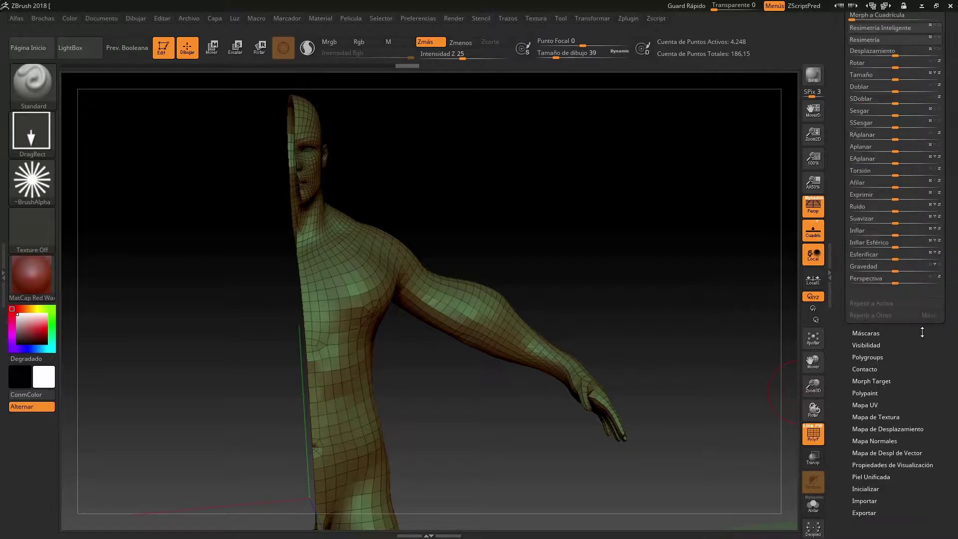
scroll(956, 443, "up", 5)
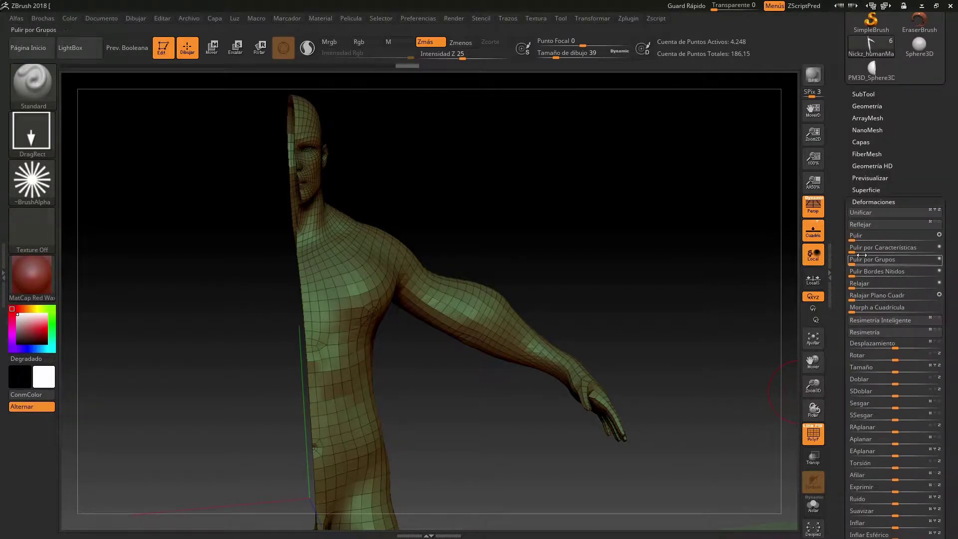
left_click(872, 226)
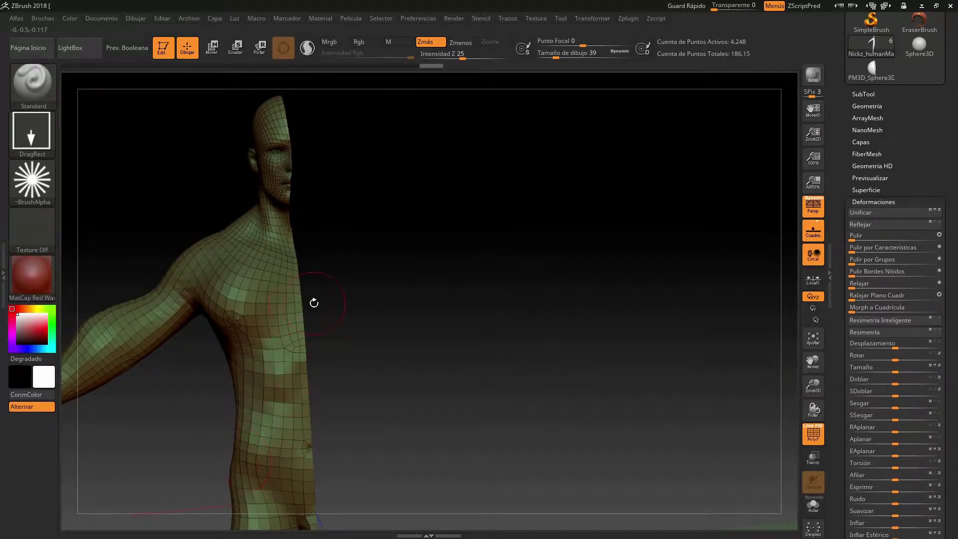
Collapse Deformation, expand Geometry and mirror-weld the half into an 8,454-point body
left_click(864, 202)
left_click(873, 106)
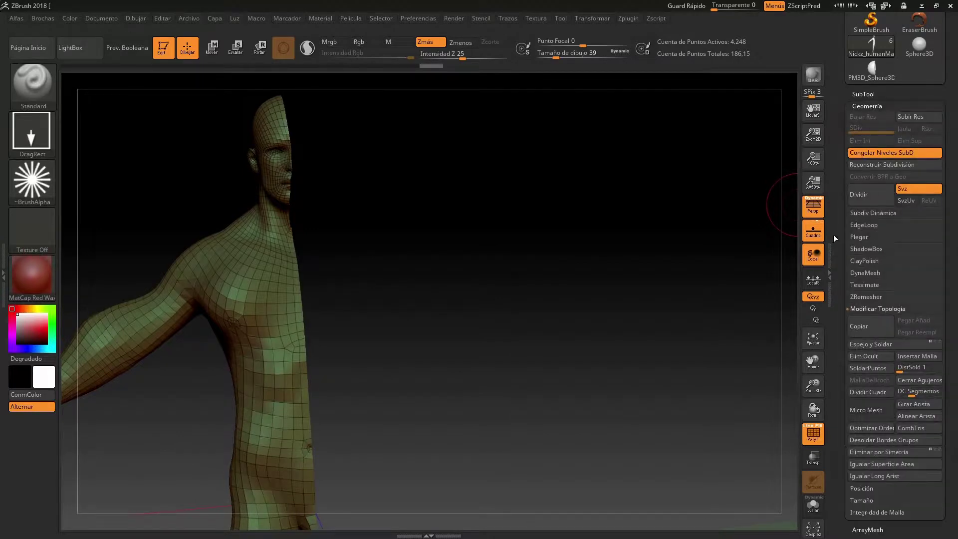
left_click(872, 347)
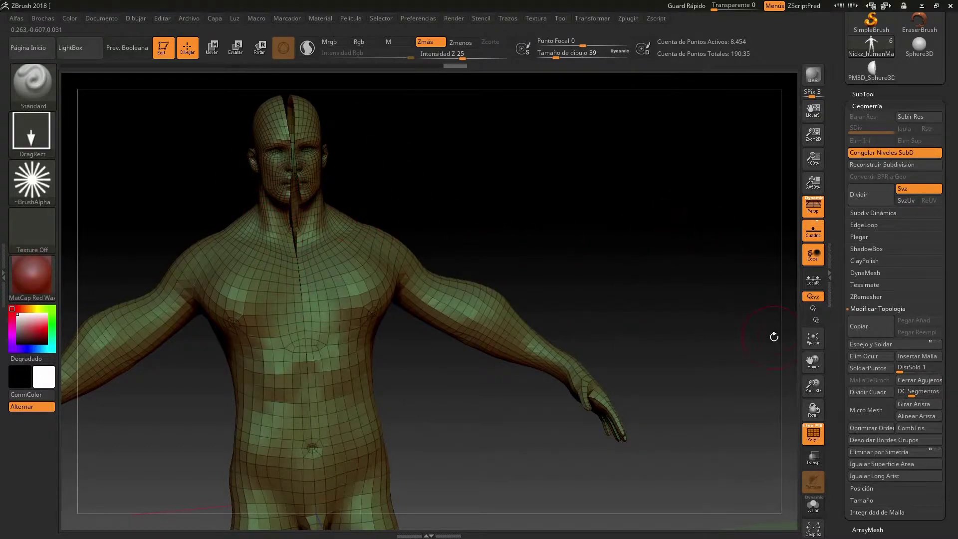
Pan and rotate the welded body to inspect the open seam down its back
left_click_drag(813, 362, 502, 269)
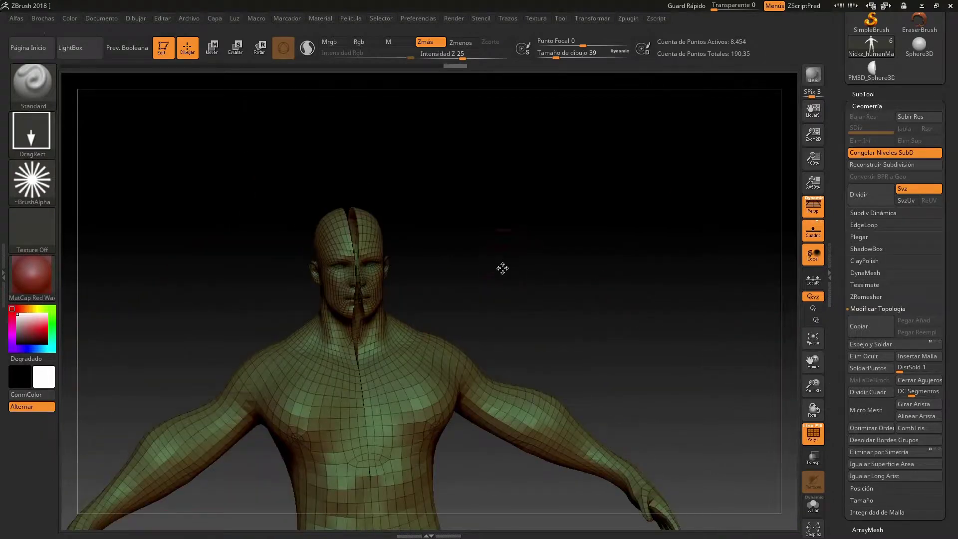
left_click_drag(486, 300, 245, 286)
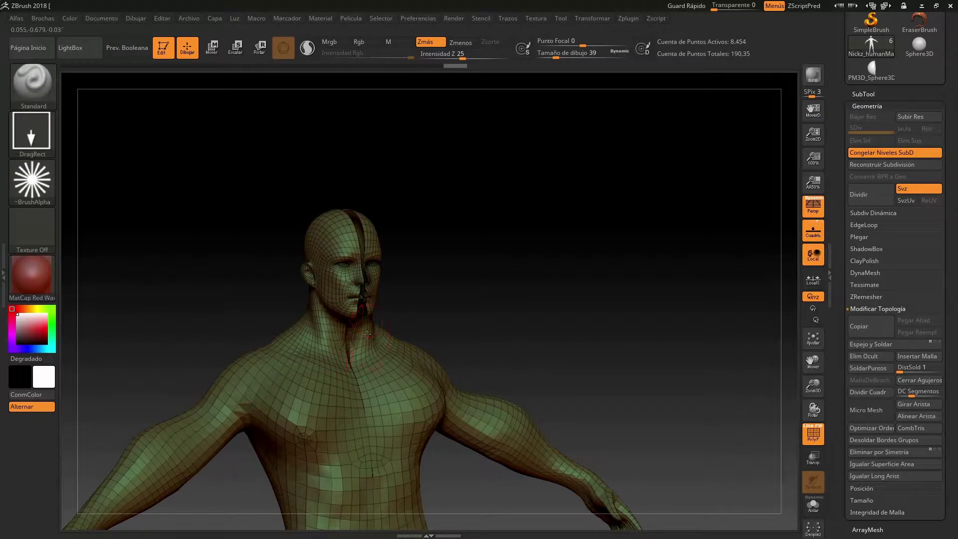
mouse_move(445, 244)
left_mouse_down()
mouse_move(548, 262)
mouse_move(527, 256)
left_mouse_up()
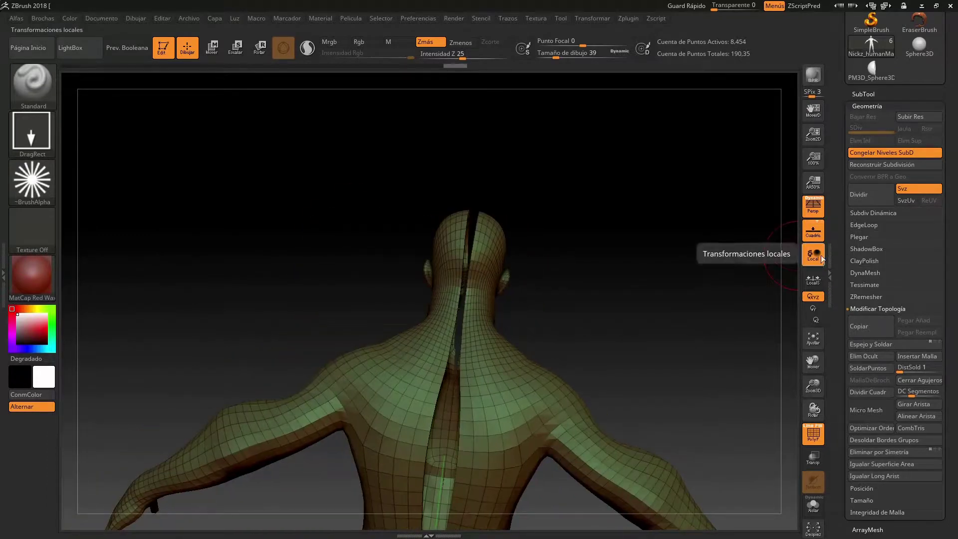
left_click_drag(956, 360, 956, 260)
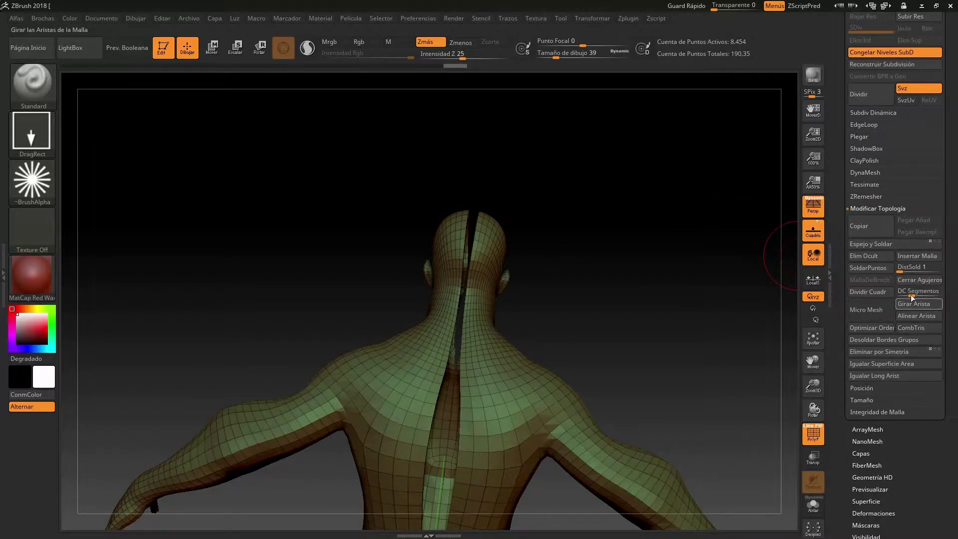
Scroll to Modify Topology and drag the WeldDist slider up to 100
left_click_drag(949, 211, 955, 308)
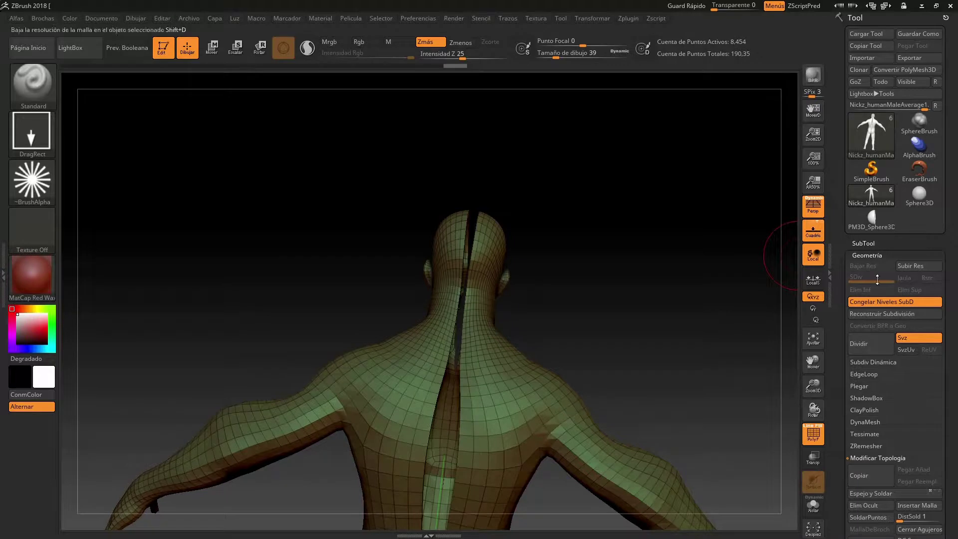
left_click_drag(955, 457, 956, 312)
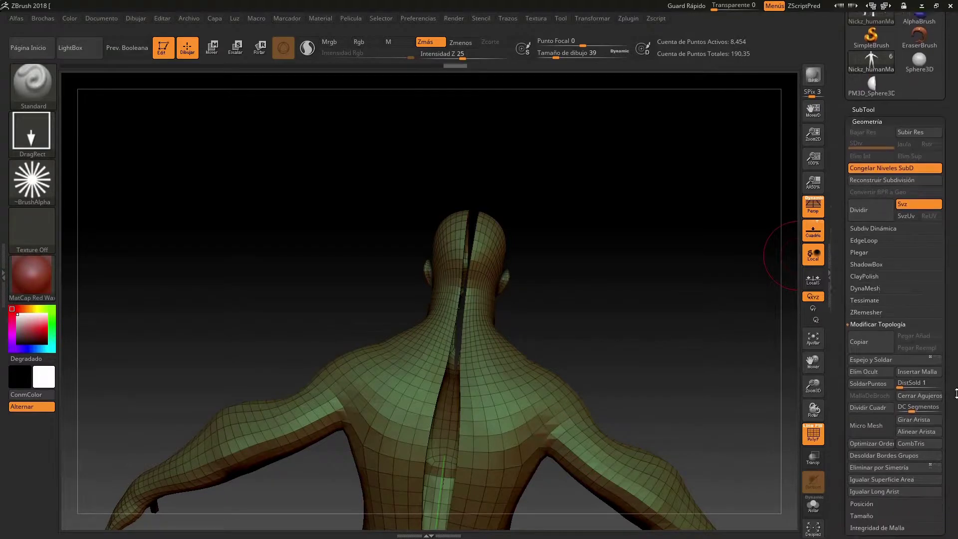
mouse_move(918, 371)
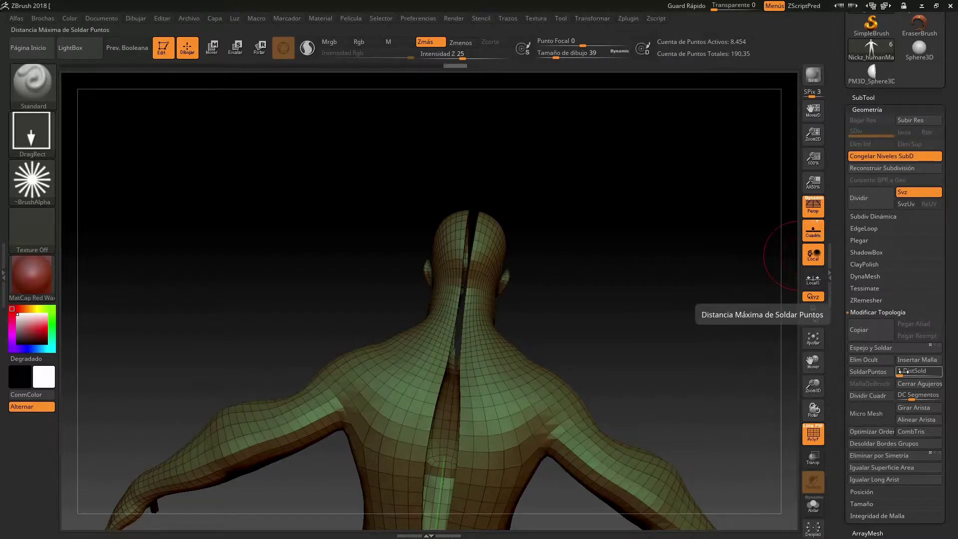
left_click_drag(901, 371, 920, 371)
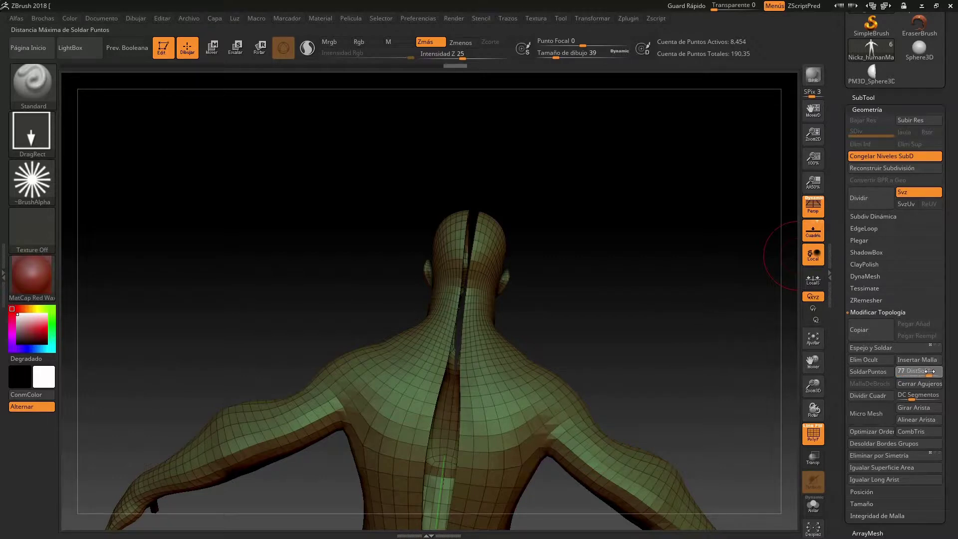
left_click_drag(936, 371, 943, 371)
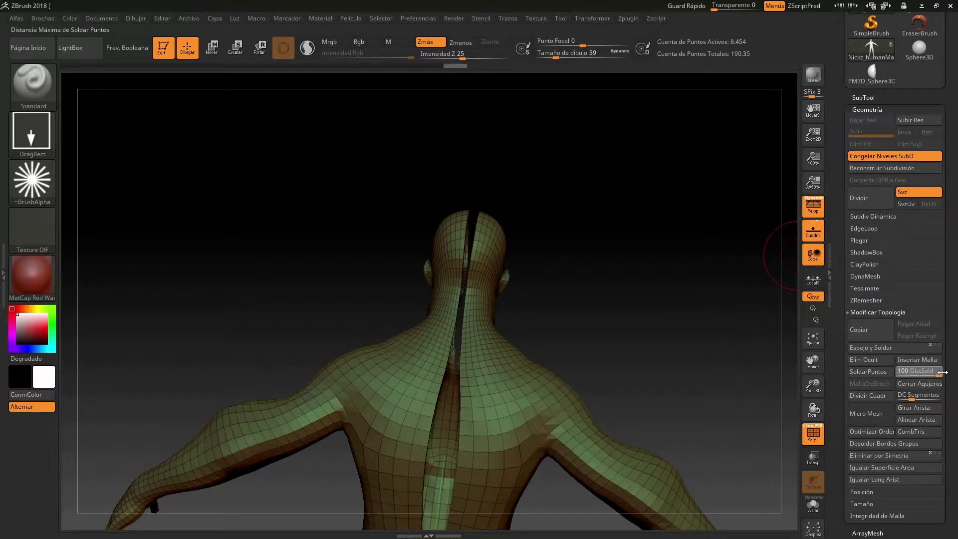
Weld the centre-seam points, inspect the collapsed face, and undo the weld
left_click(860, 374)
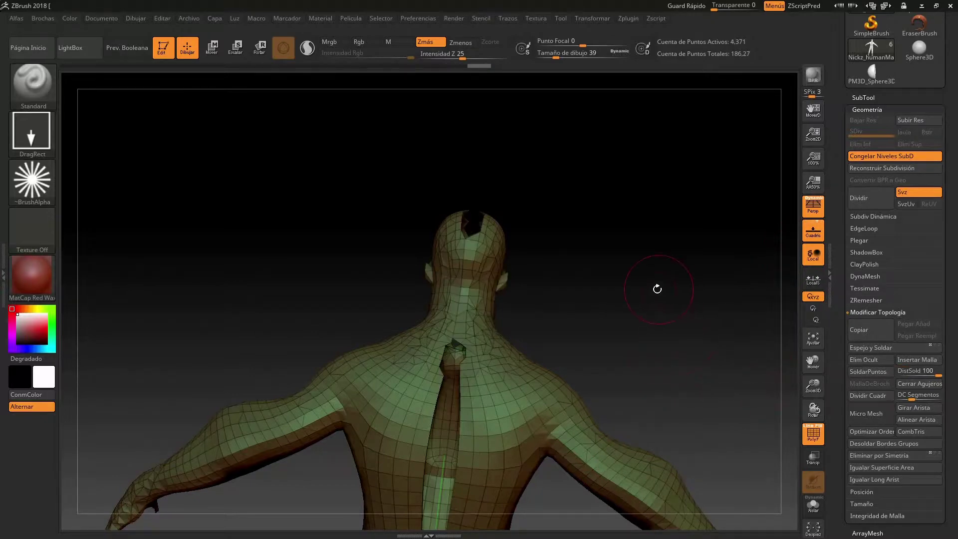
mouse_move(573, 278)
left_mouse_down()
mouse_move(551, 284)
mouse_move(554, 295)
left_mouse_up()
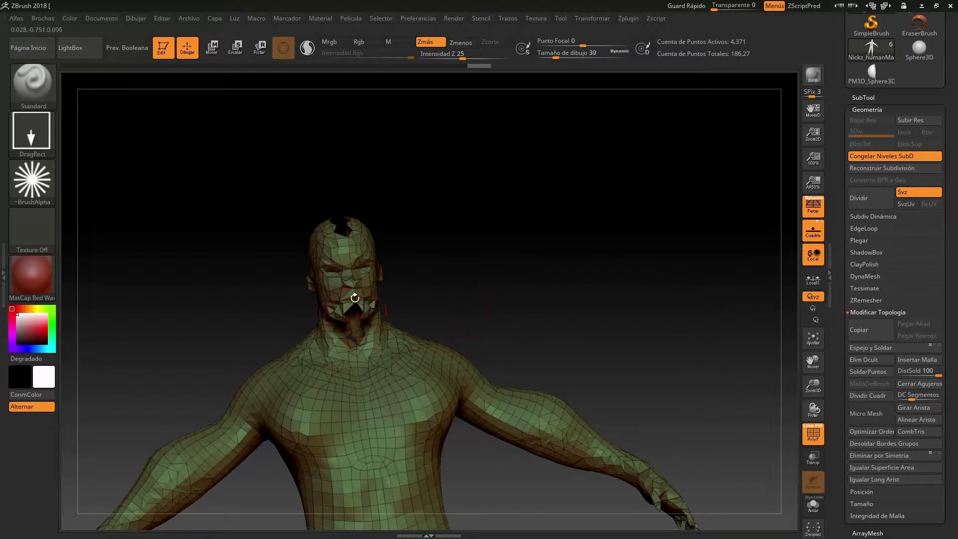
left_click_drag(518, 295, 514, 294)
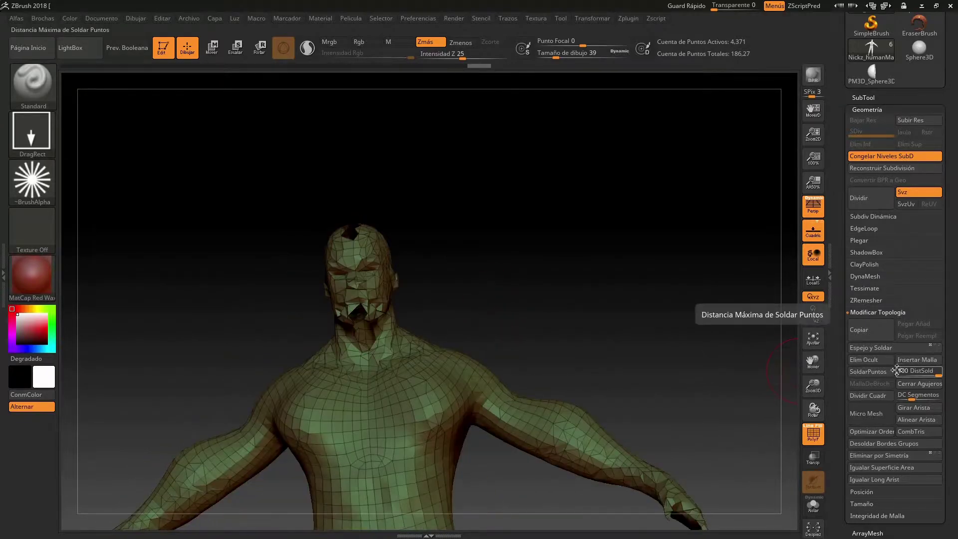
key("ctrl")
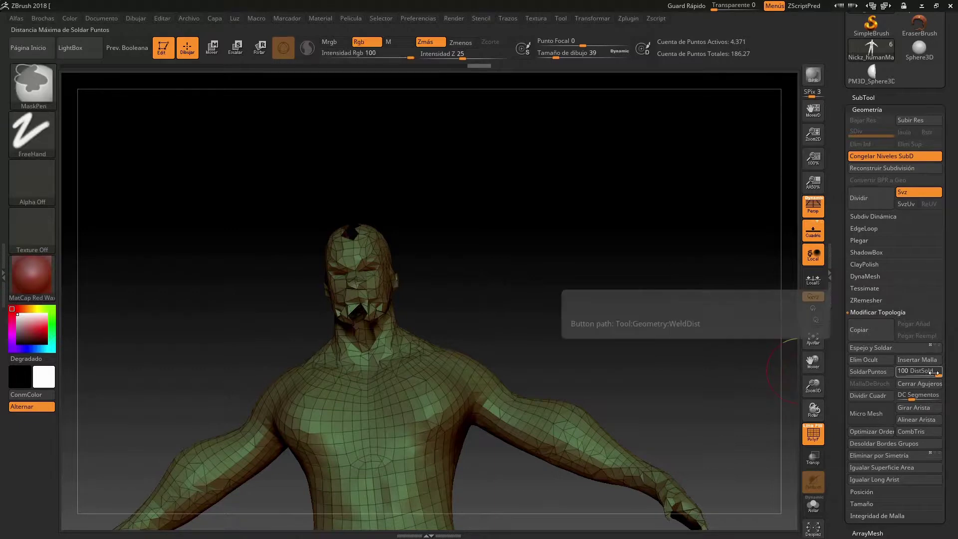
key("ctrl+z")
Lower WeldDist to 47 and weld the seam points again, reaching 6,588 points
left_click_drag(934, 374, 928, 375)
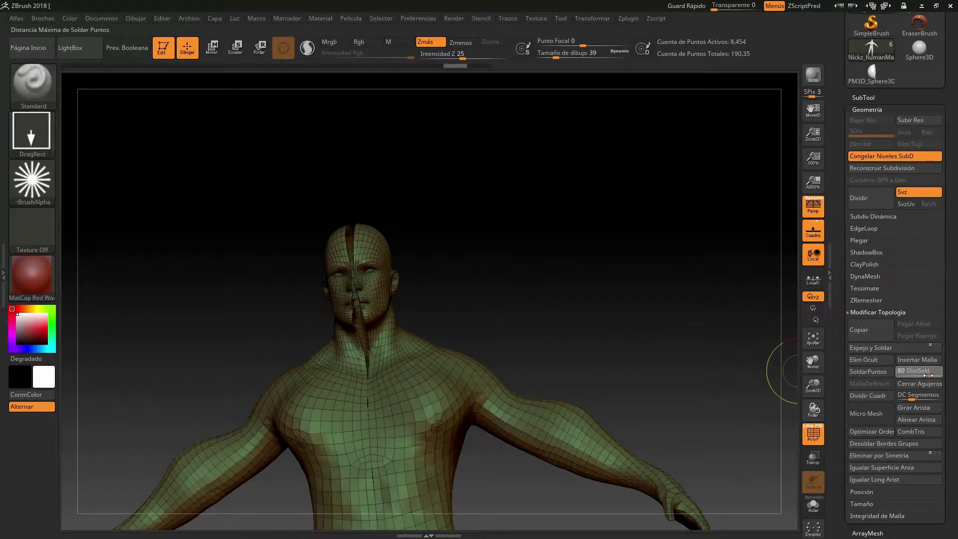
left_click(876, 372)
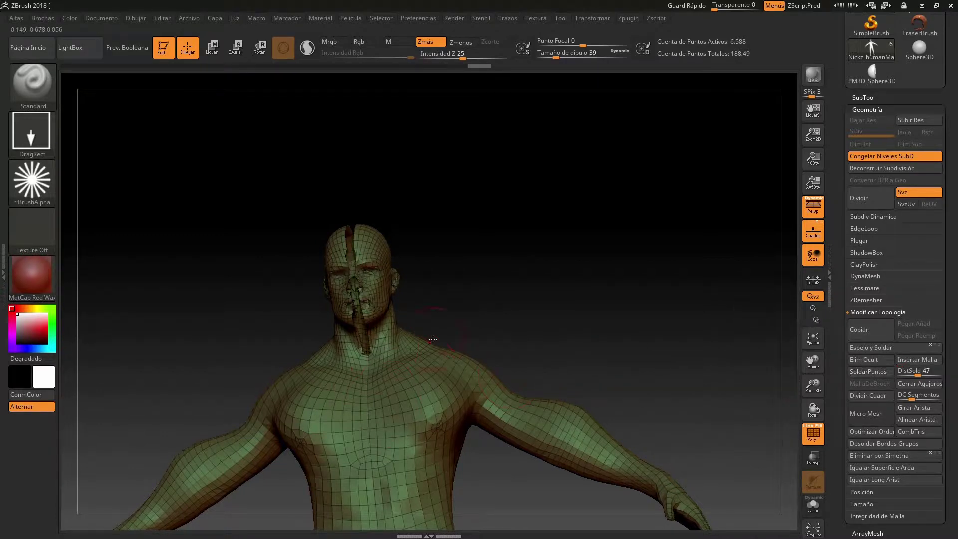
mouse_move(493, 324)
left_mouse_down()
mouse_move(484, 325)
mouse_move(491, 298)
left_mouse_up()
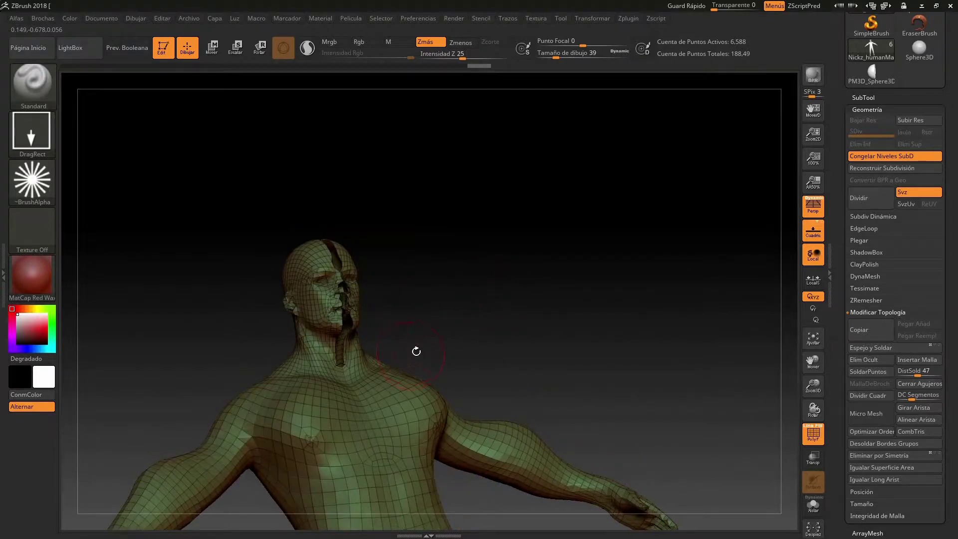
mouse_move(591, 296)
left_mouse_down()
mouse_move(573, 317)
mouse_move(590, 293)
mouse_move(619, 289)
left_mouse_up()
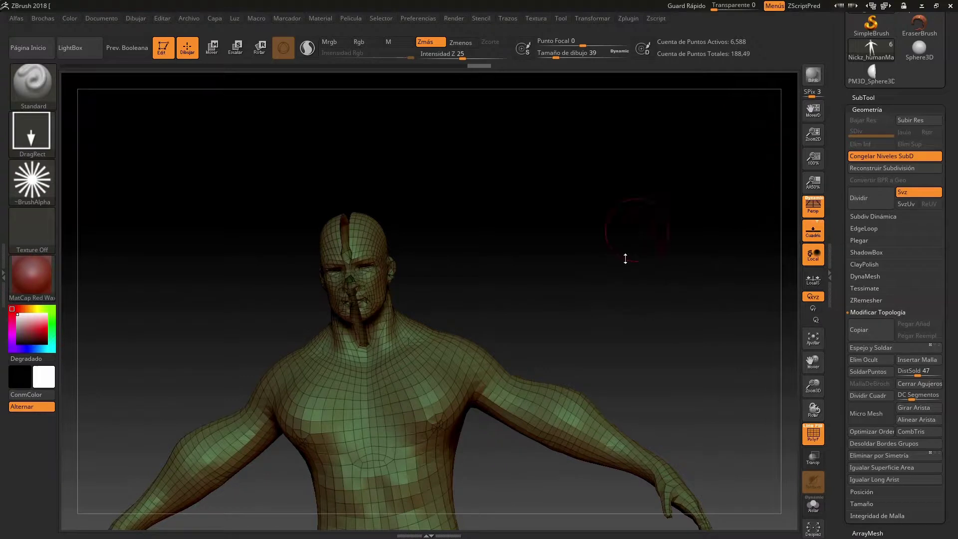
mouse_move(559, 281)
left_mouse_down()
mouse_move(575, 281)
mouse_move(566, 286)
left_mouse_up()
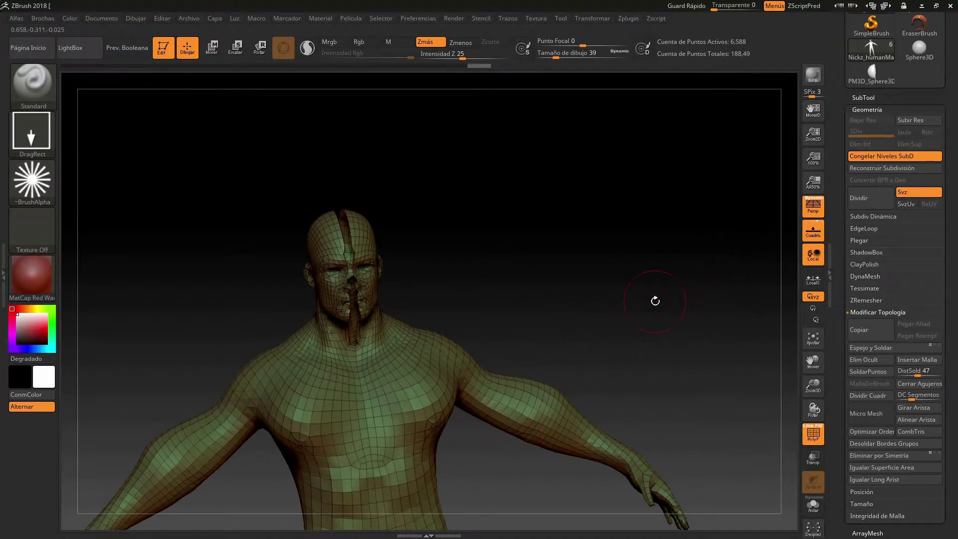
Toggle Move and Draw modes, then expand the Polygroups subpalette
left_click(209, 49)
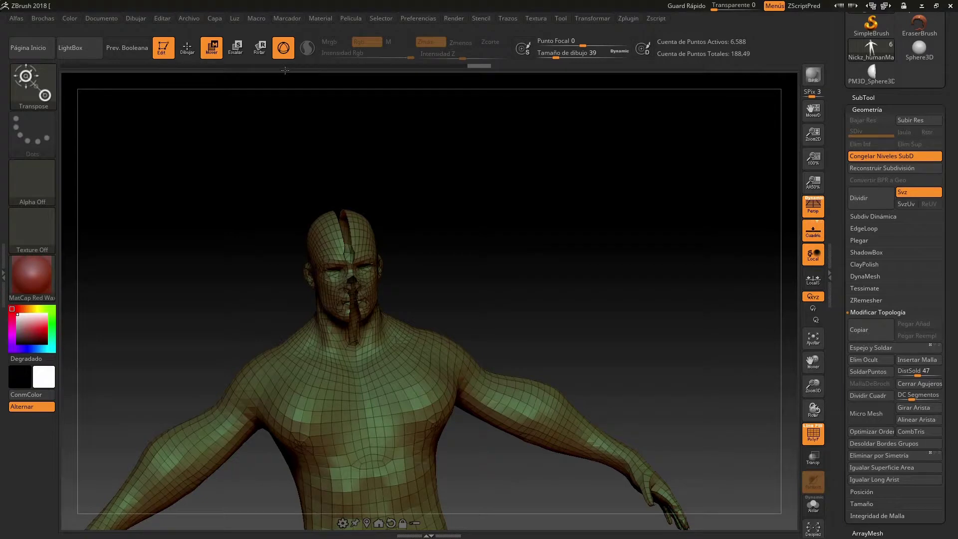
left_click(187, 47)
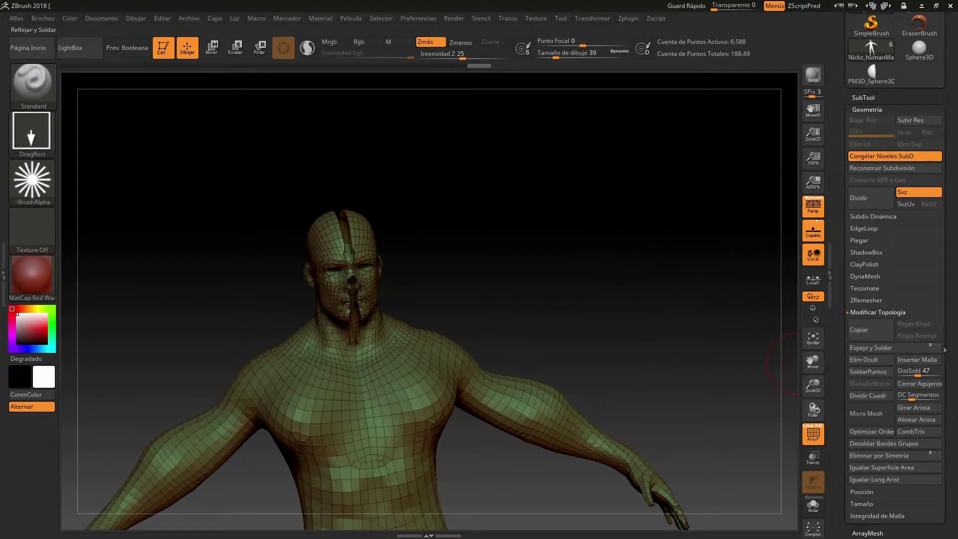
scroll(944, 349, "down", 4)
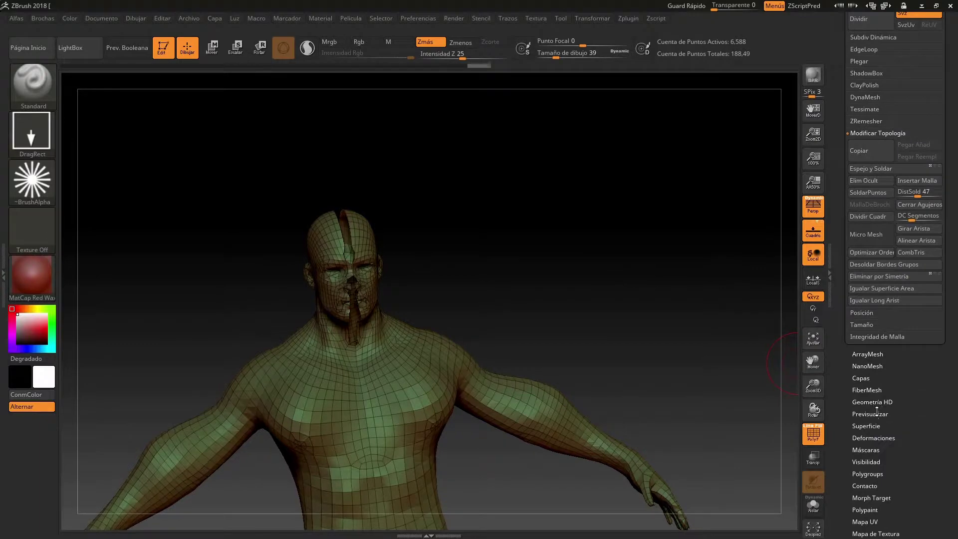
scroll(936, 461, "down", 1)
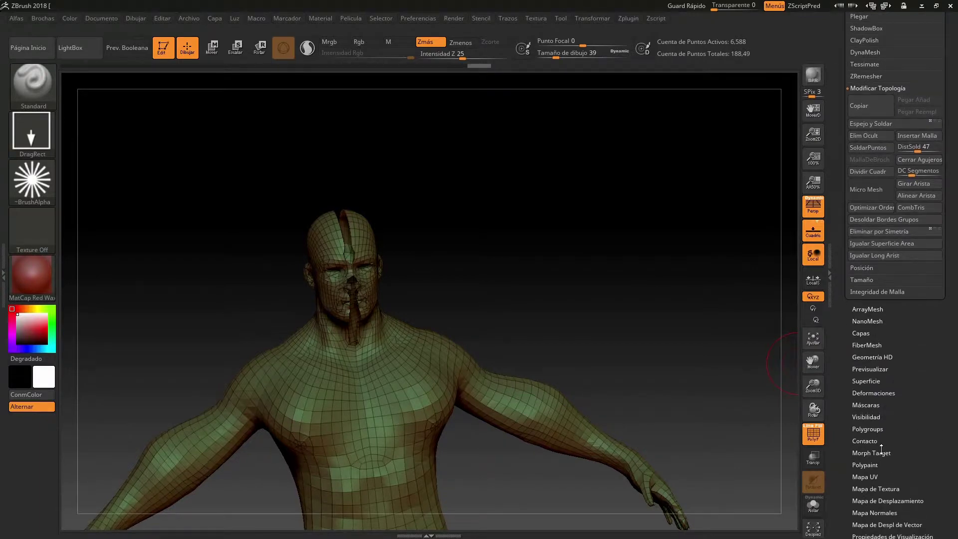
left_click(863, 429)
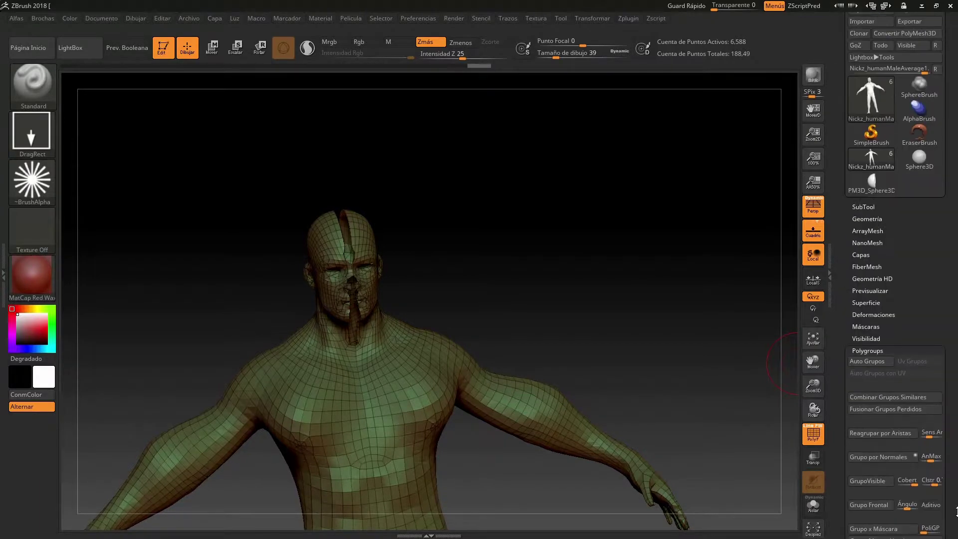
Auto-resize and re-centre the model from the Deformation subpalette
left_click(868, 316)
left_click(866, 326)
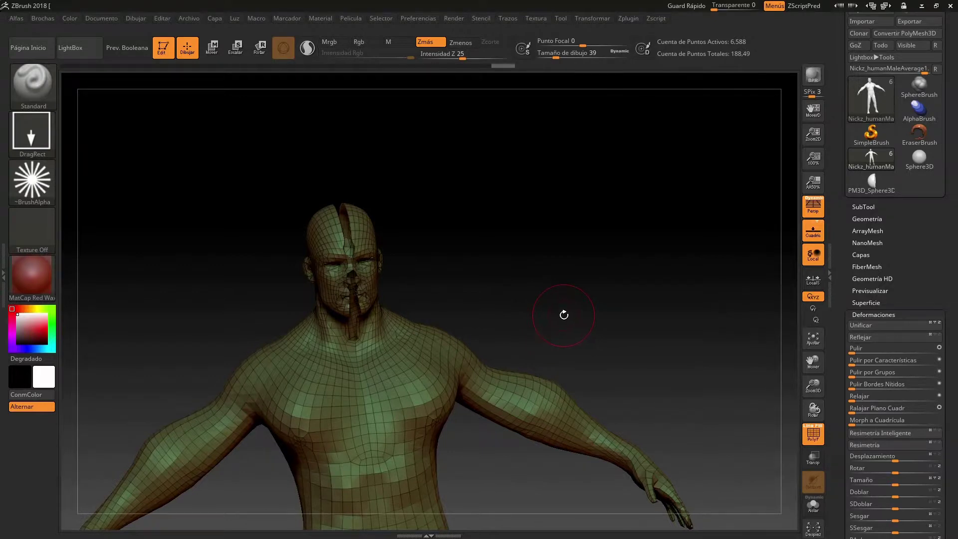
left_click(879, 311)
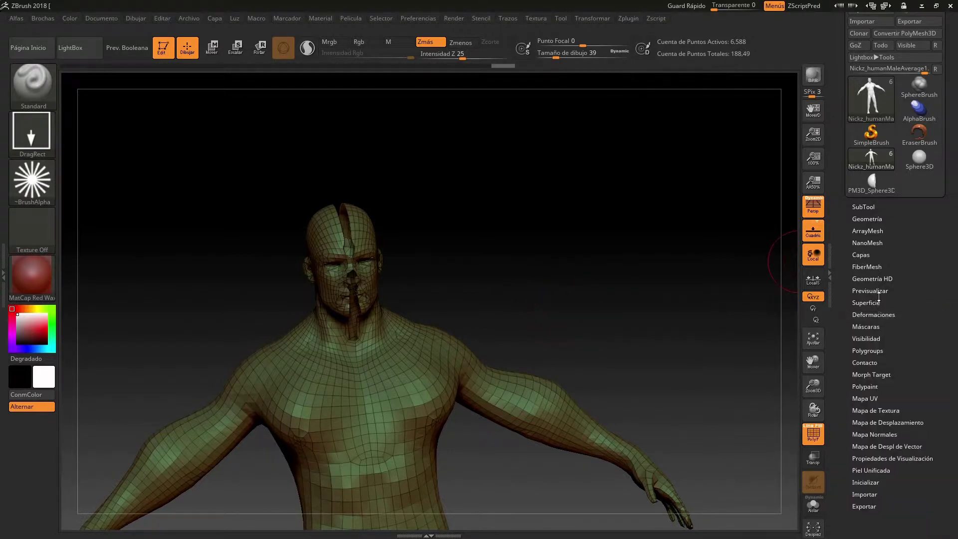
Open the model preview thumbnail, rotate it, and close it again
left_click(876, 292)
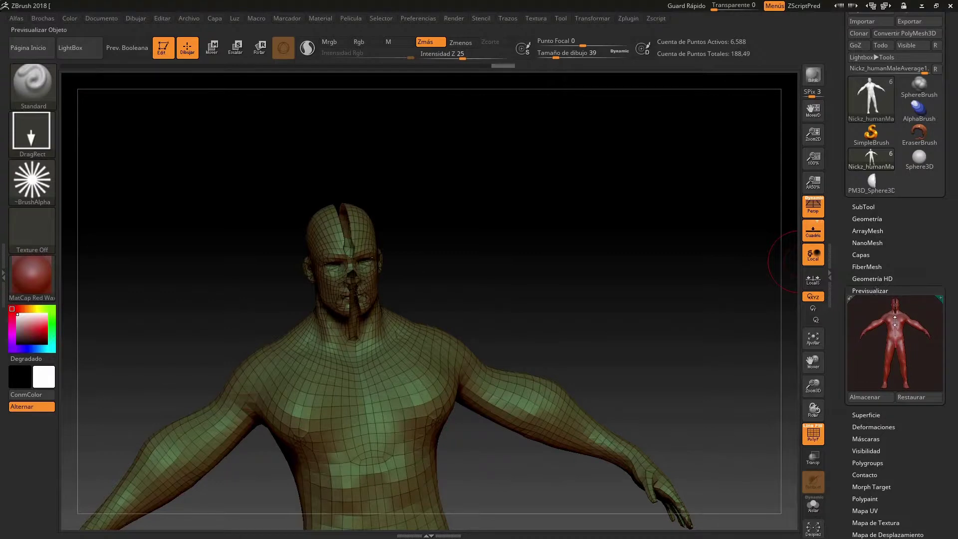
left_click_drag(892, 323, 868, 327)
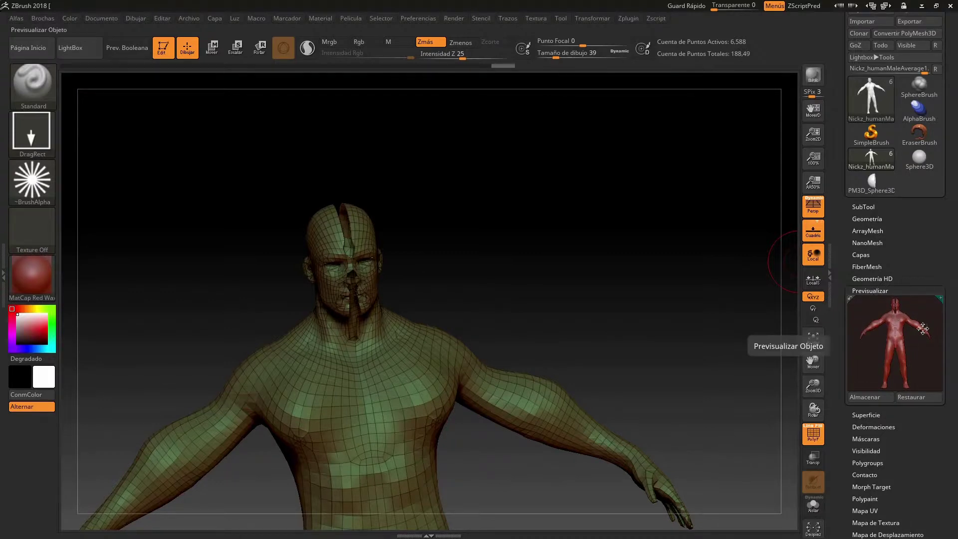
left_click(870, 291)
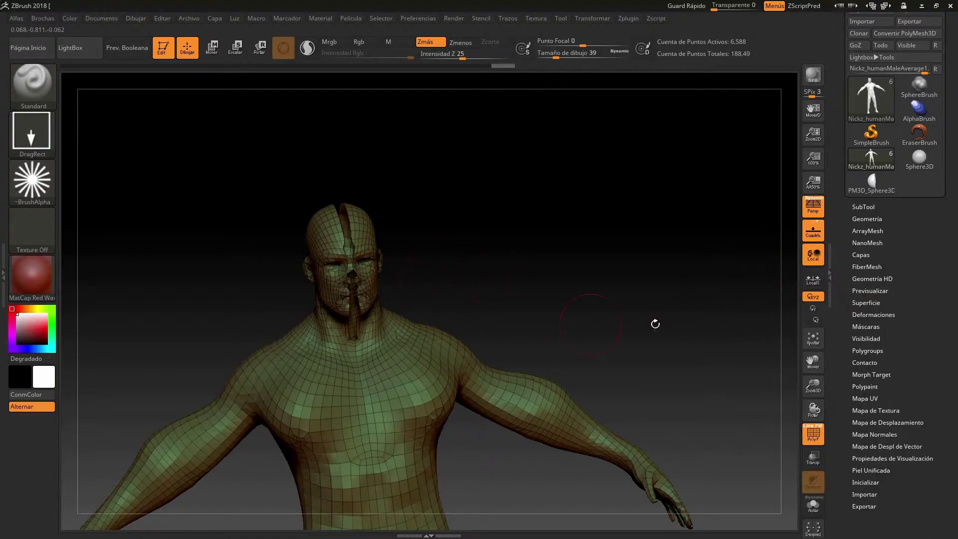
left_click(873, 292)
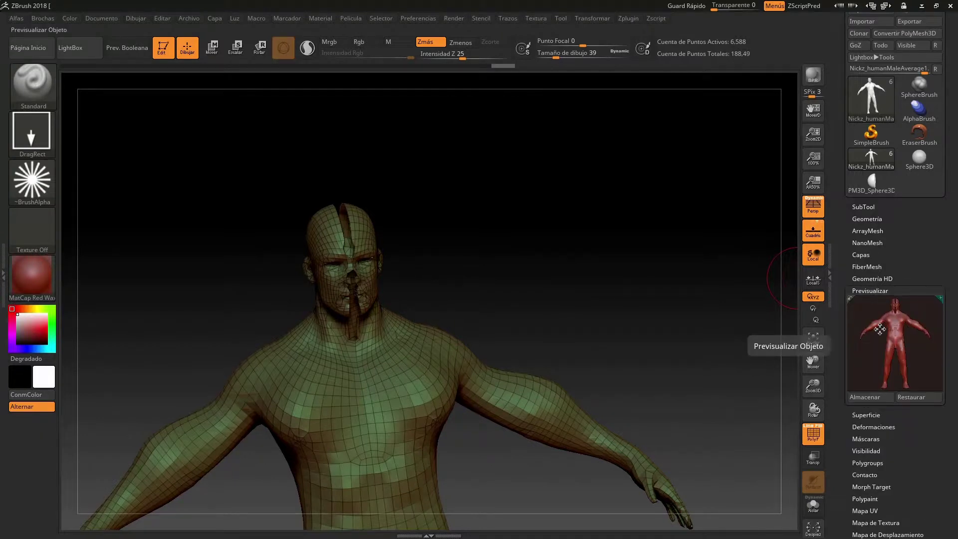
left_click(862, 292)
Reopen Deformation, rotate to inspect the head, then expand the Geometry subpalette
left_click(874, 317)
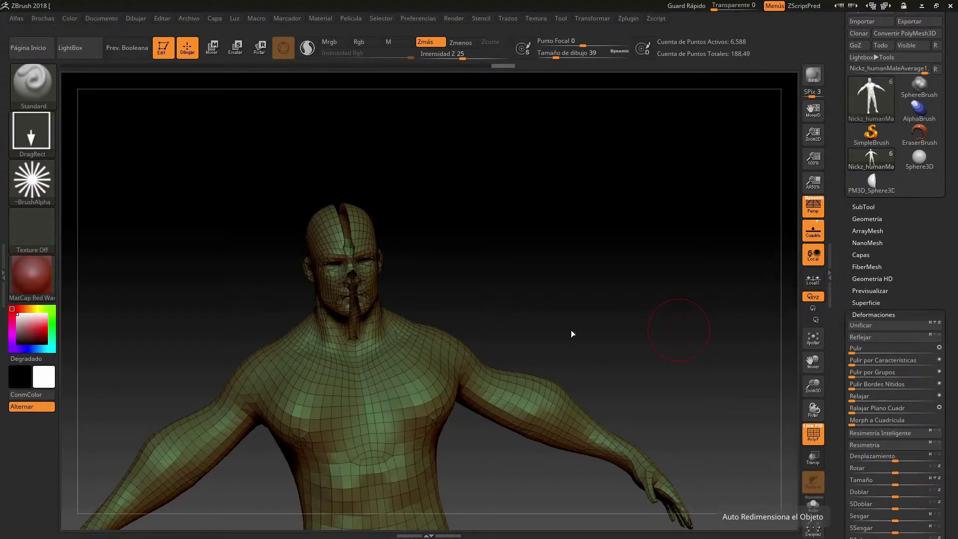
mouse_move(564, 281)
left_mouse_down()
mouse_move(573, 278)
mouse_move(514, 272)
mouse_move(641, 259)
left_mouse_up()
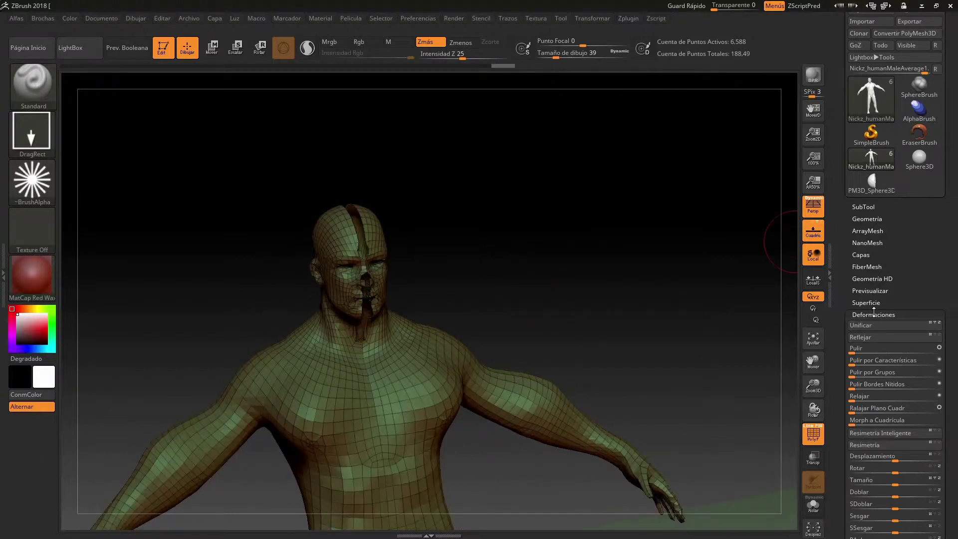
left_click(873, 221)
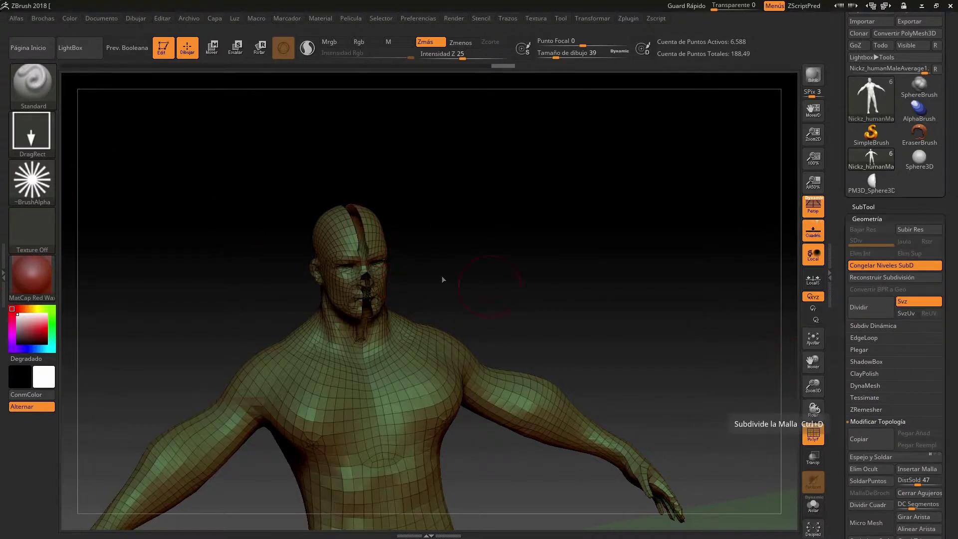
Close the face hole and rebuild subdivisions to SDiv 3 with 114.63K points
left_click_drag(346, 203, 362, 268)
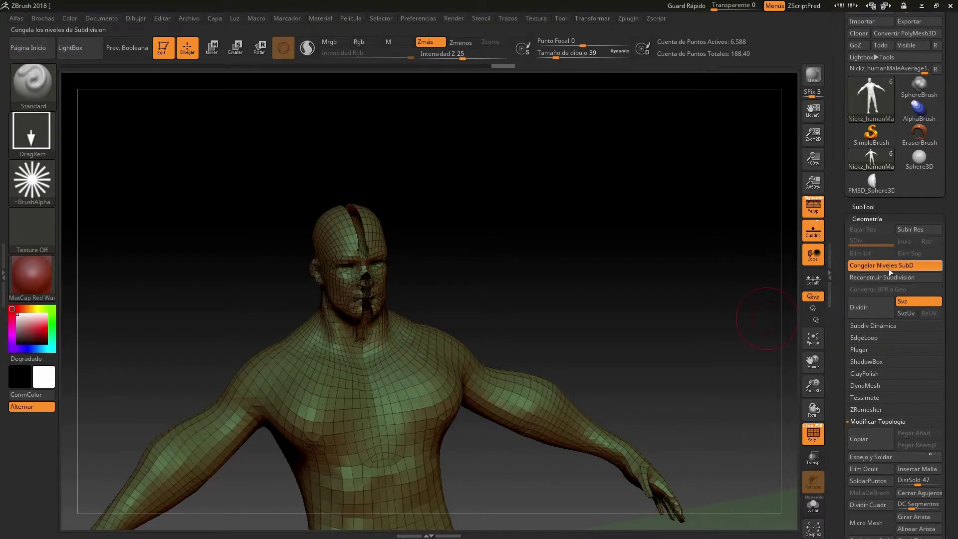
scroll(953, 389, "down", 3)
scroll(956, 346, "down", 2)
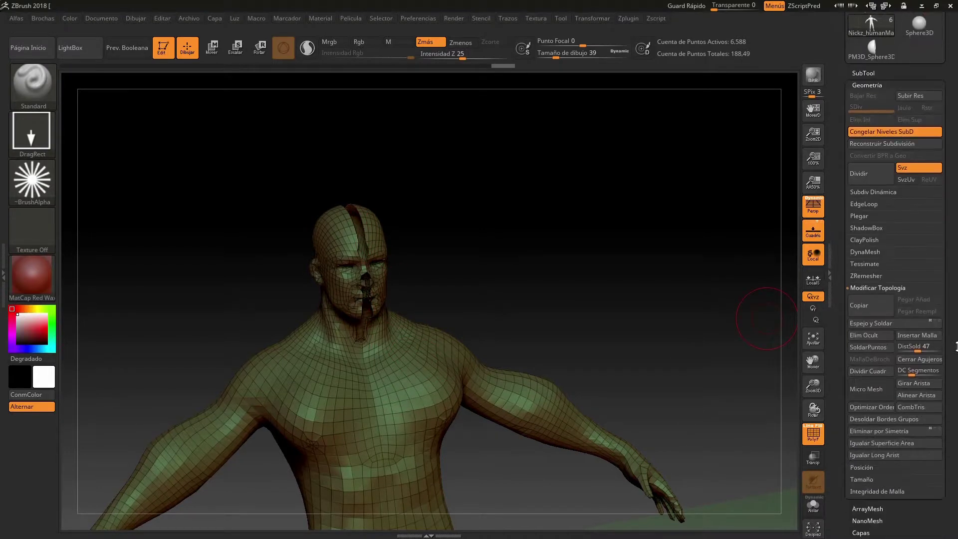
left_click(921, 366)
mouse_move(553, 289)
left_mouse_down()
mouse_move(562, 290)
mouse_move(435, 294)
left_mouse_up()
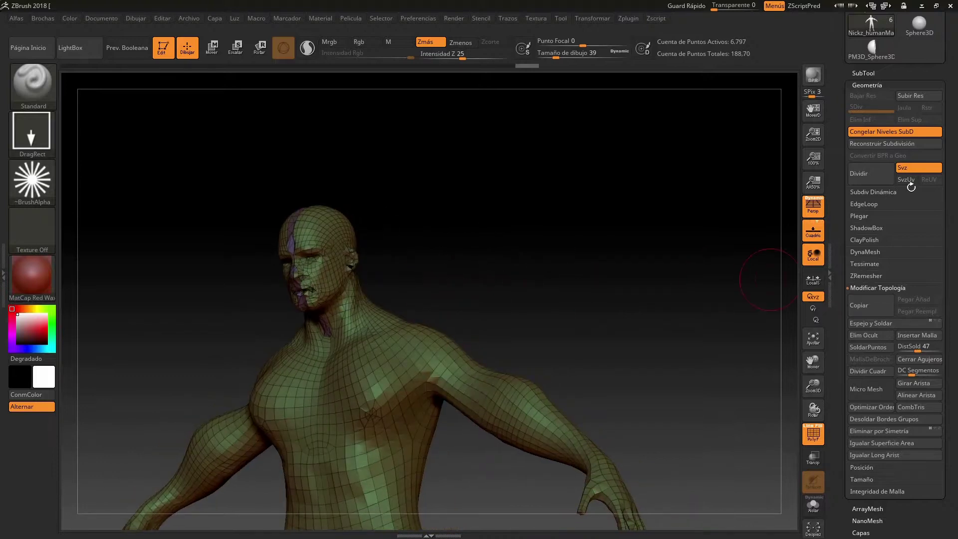
left_click(879, 137)
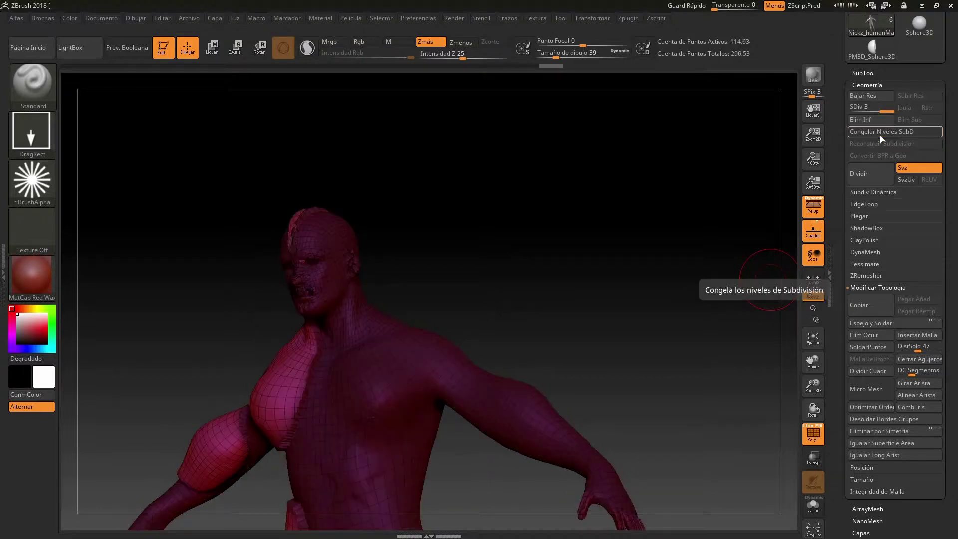
Turn off PolyF and Shift-smooth the jagged seam just below the neck
left_click(813, 434)
mouse_move(473, 262)
left_mouse_down()
mouse_move(487, 274)
mouse_move(499, 255)
mouse_move(456, 256)
mouse_move(485, 271)
mouse_move(477, 276)
left_mouse_up()
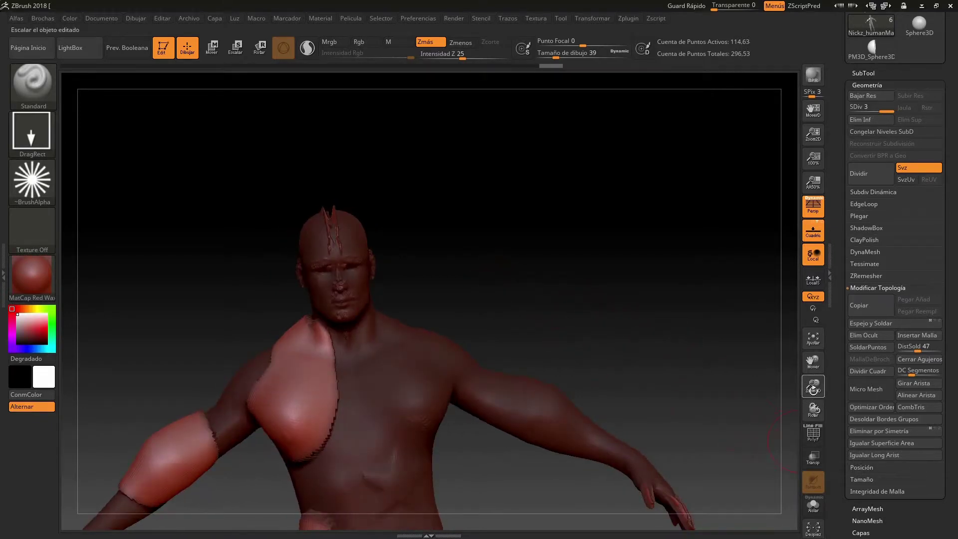
left_click_drag(813, 386, 851, 234)
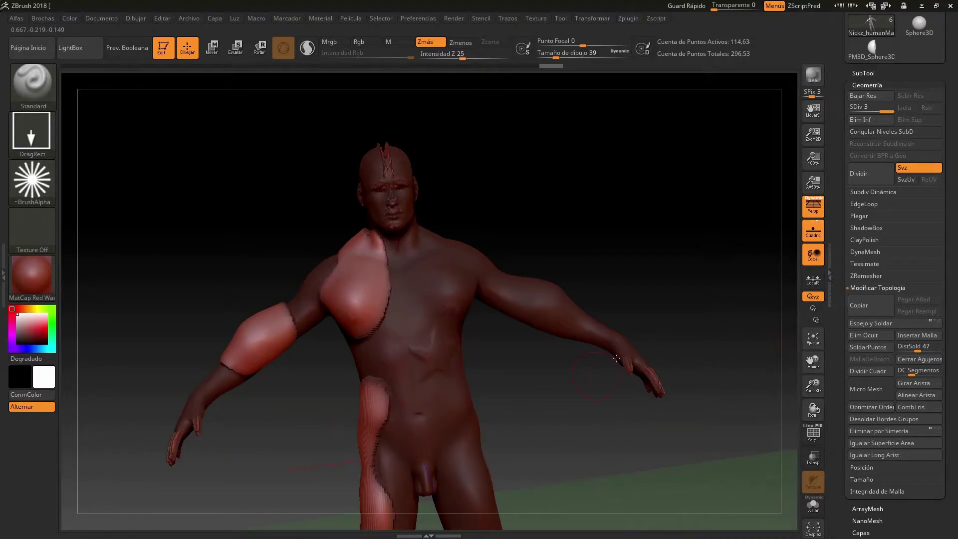
mouse_move(627, 250)
left_mouse_down()
mouse_move(619, 251)
mouse_move(624, 239)
left_mouse_up()
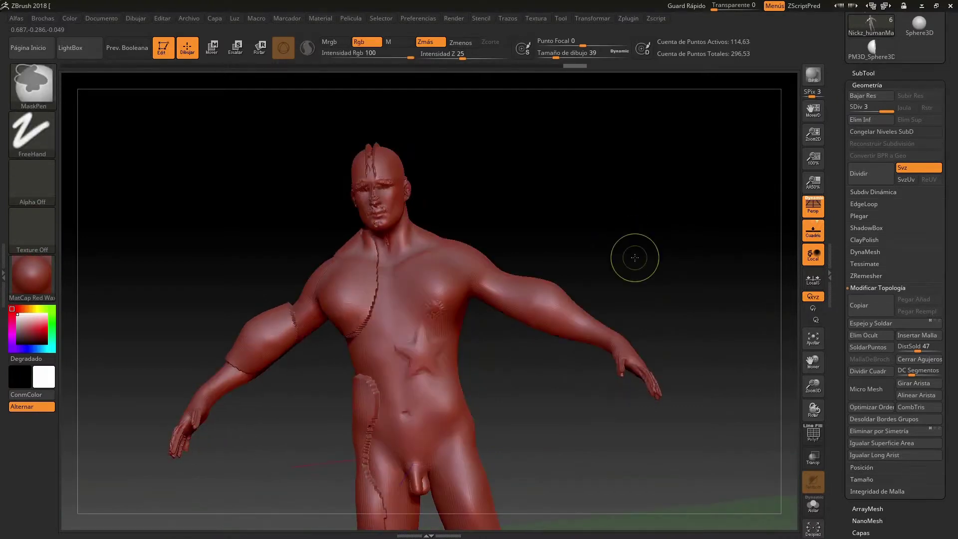
mouse_move(571, 210)
left_mouse_down()
mouse_move(572, 176)
mouse_move(564, 192)
mouse_move(595, 210)
mouse_move(586, 208)
left_mouse_up()
left_click_drag(582, 248, 515, 273)
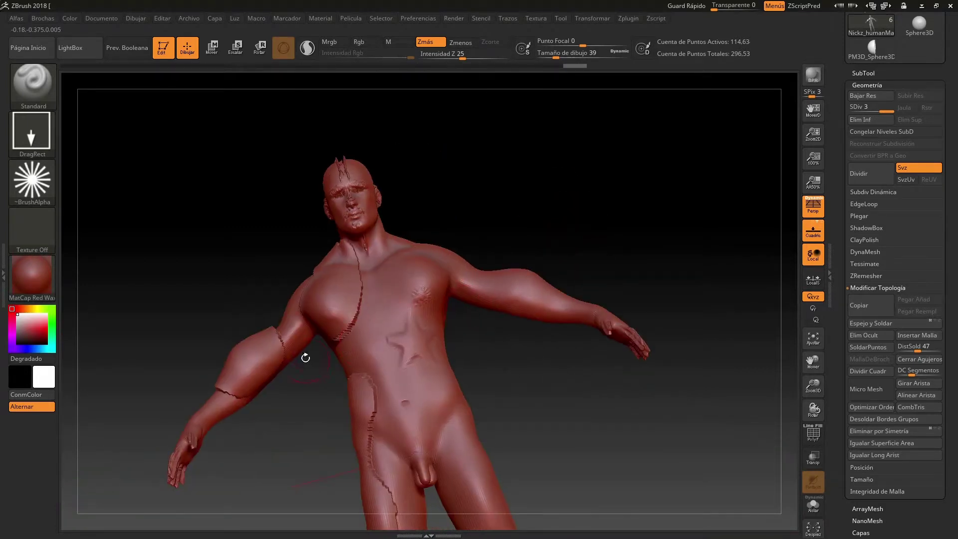
key("shift")
mouse_move(337, 345)
left_mouse_down("shift")
mouse_move(361, 298)
mouse_move(352, 244)
left_mouse_up("shift")
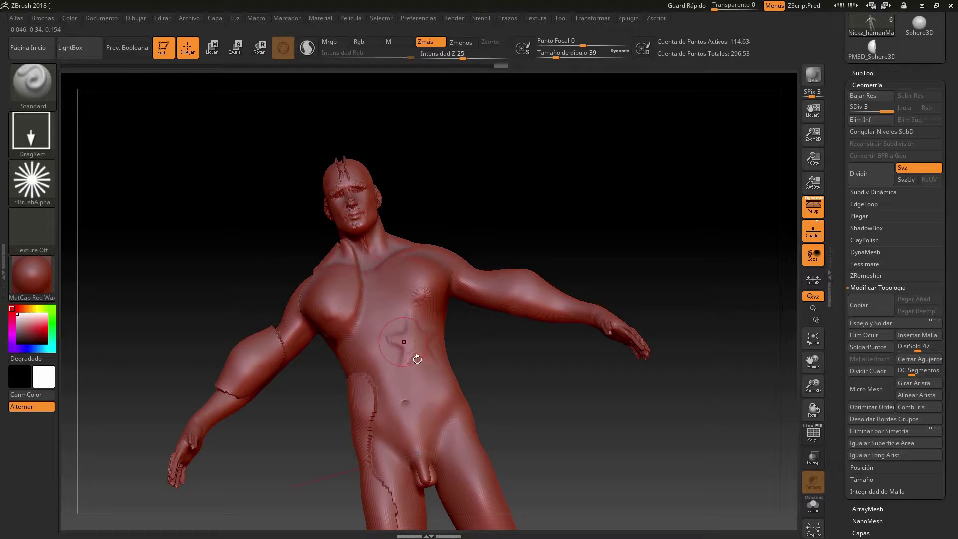
Smooth the seams along the upper arm, elbow and hip
mouse_move(421, 205)
left_mouse_down()
mouse_move(438, 257)
mouse_move(393, 287)
left_mouse_up()
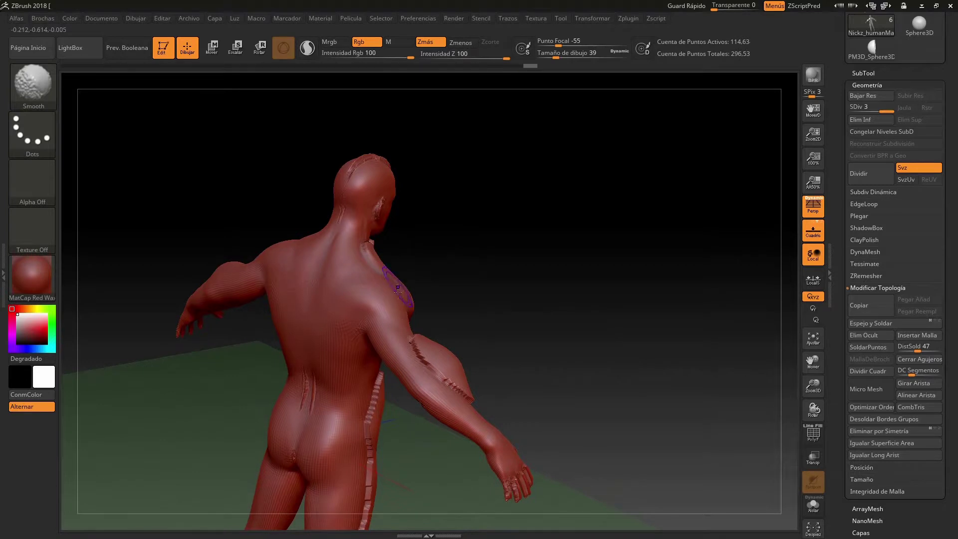
left_click_drag(404, 320, 460, 397, "shift")
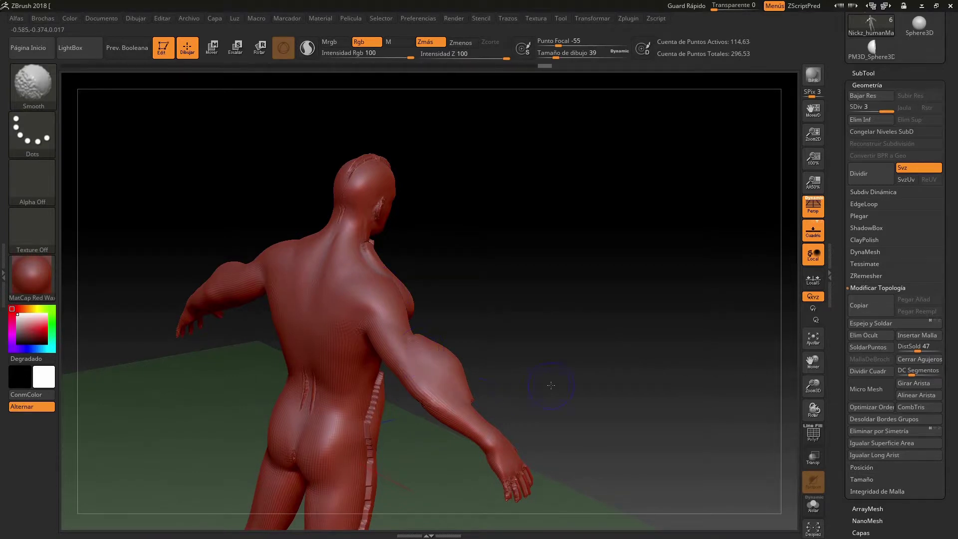
left_click_drag(519, 399, 537, 372)
left_click_drag(418, 442, 425, 519, "shift")
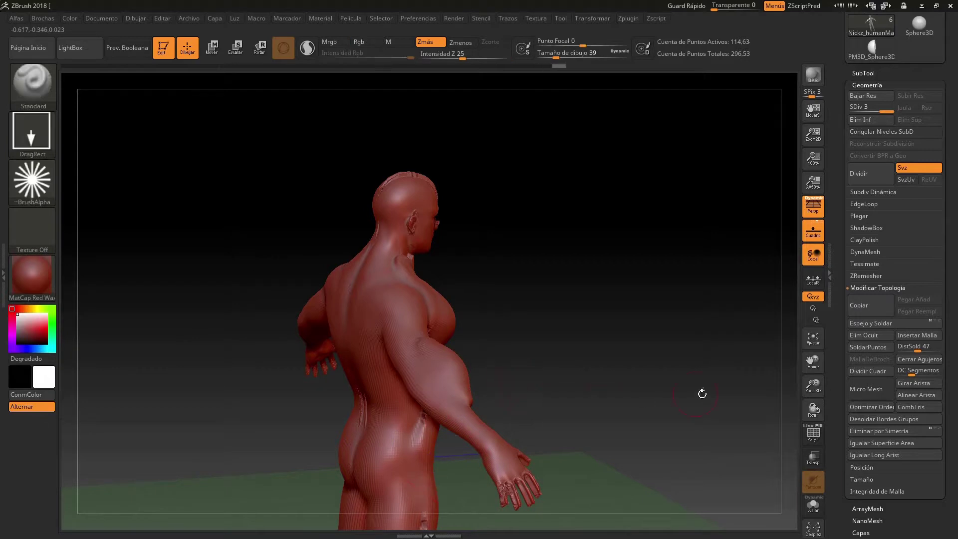
mouse_move(617, 410)
left_mouse_down()
mouse_move(446, 437)
mouse_move(433, 393)
left_mouse_up()
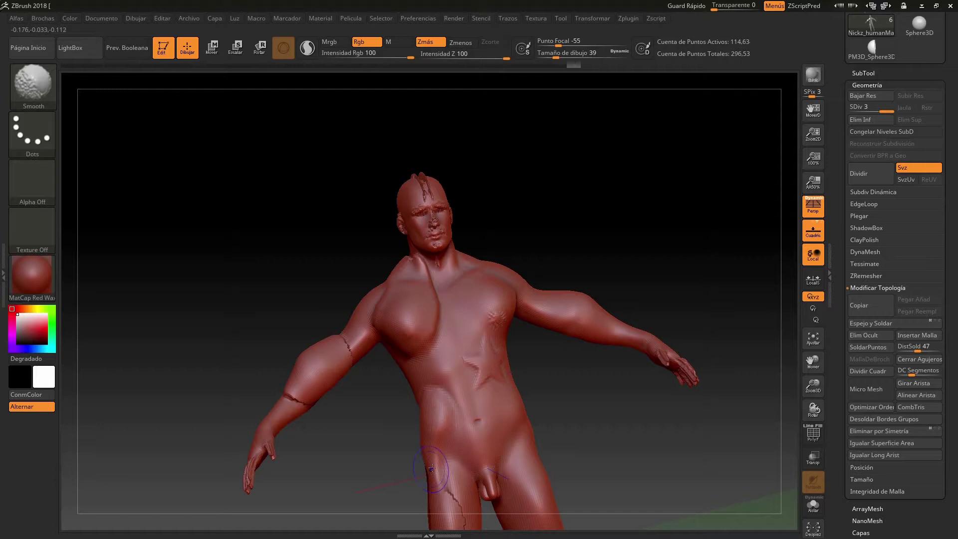
left_click_drag(441, 480, 454, 519, "shift")
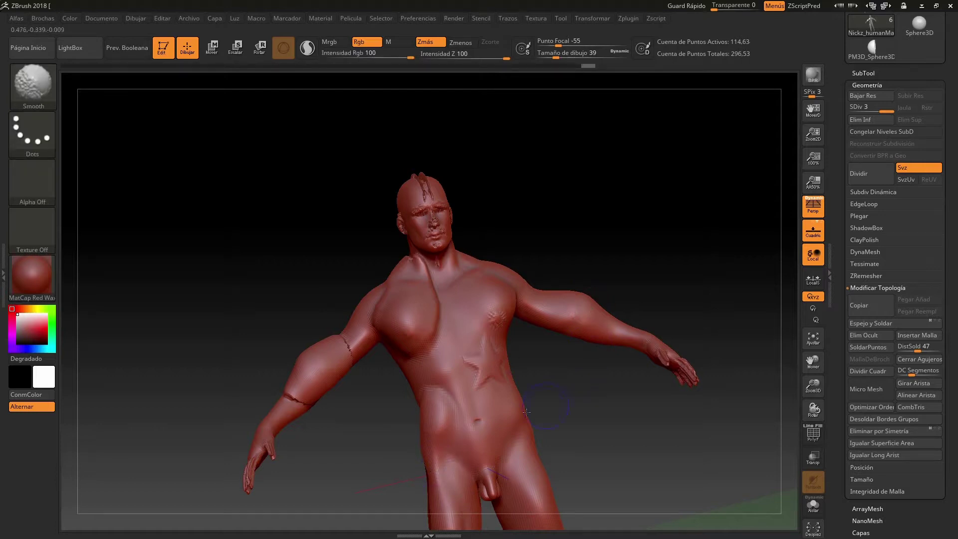
Smooth the forearm and upper-arm cracks, then snap the figure to a straight front view
left_click_drag(306, 402, 291, 405, "shift")
left_click_drag(344, 370, 339, 337, "shift")
mouse_move(620, 225)
left_mouse_down()
mouse_move(599, 239)
mouse_move(627, 235)
mouse_move(618, 251)
left_mouse_up()
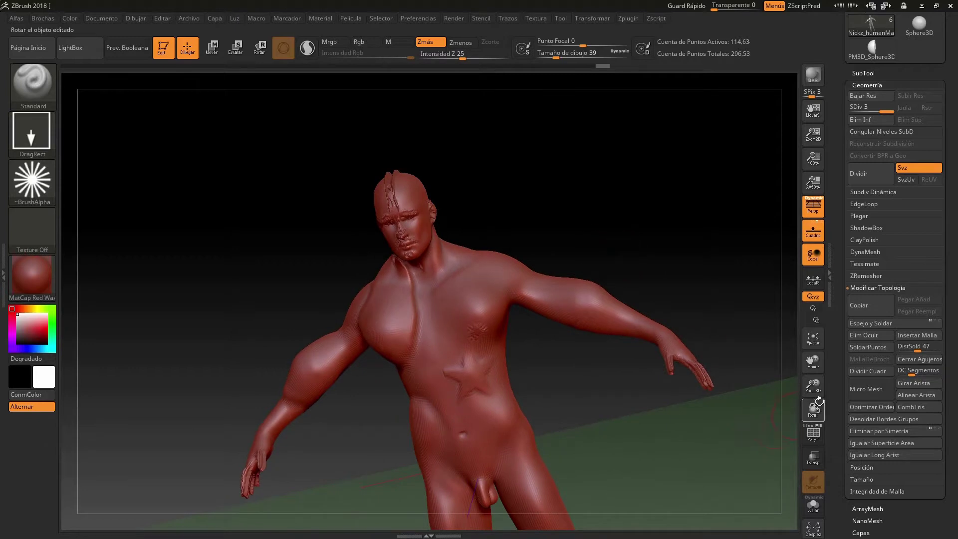
left_click_drag(812, 361, 814, 363)
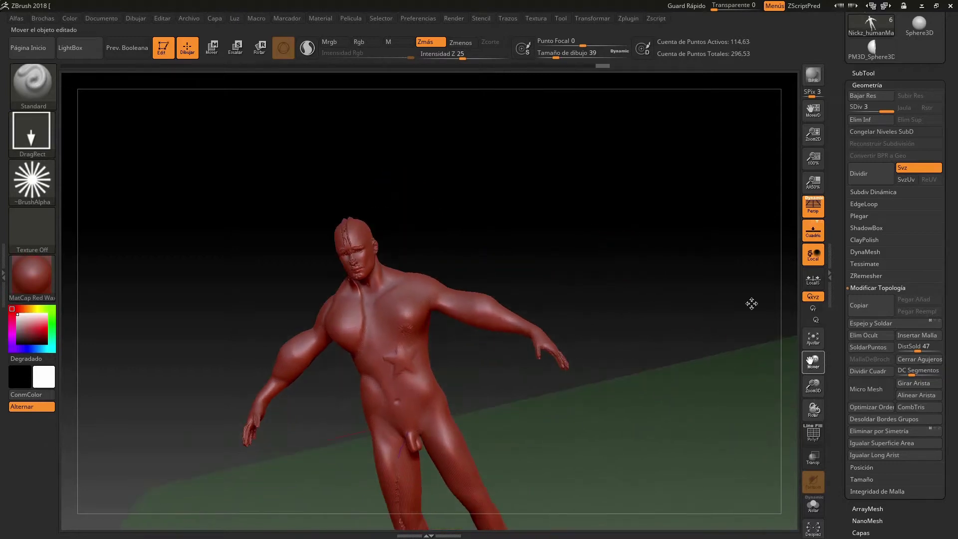
left_click_drag(751, 304, 752, 287)
left_click_drag(601, 278, 609, 291, "shift")
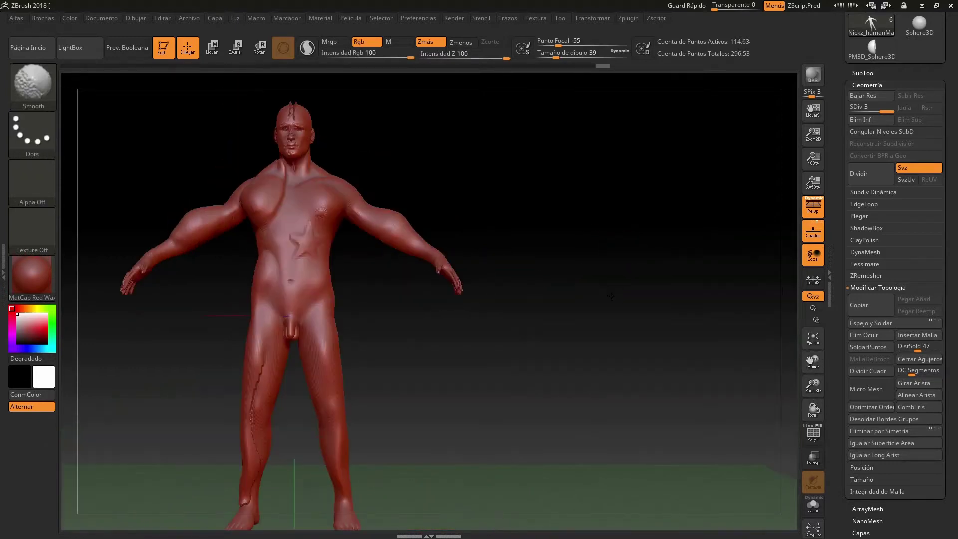
Shift-smooth the crack down the left leg and rotate to a three-quarter view
left_click_drag(256, 455, 261, 361, "shift")
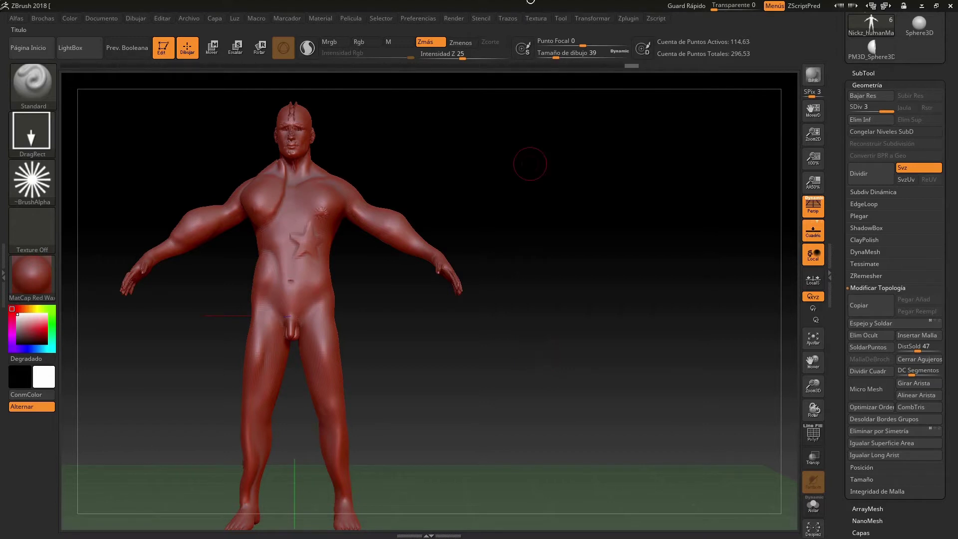
key("shift")
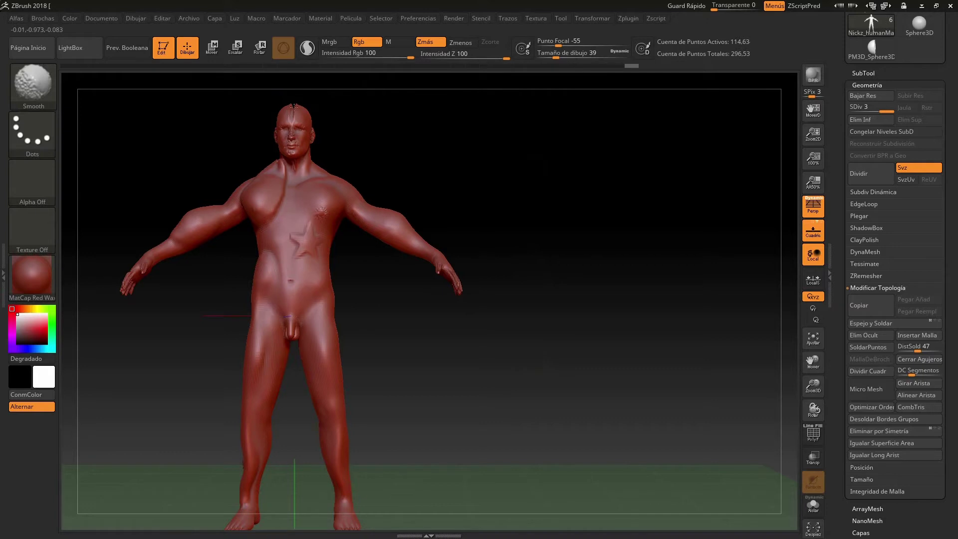
left_click_drag(475, 207, 449, 210)
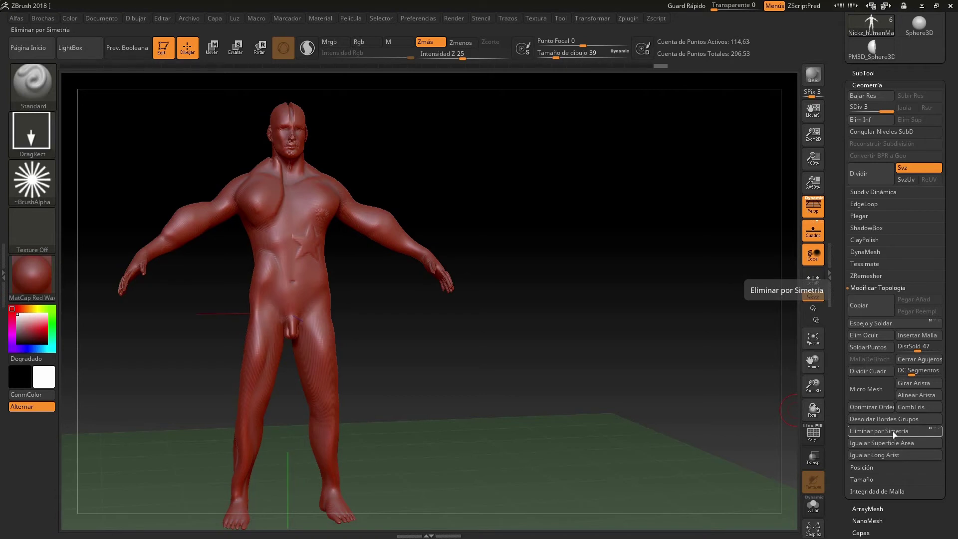
left_click(893, 431)
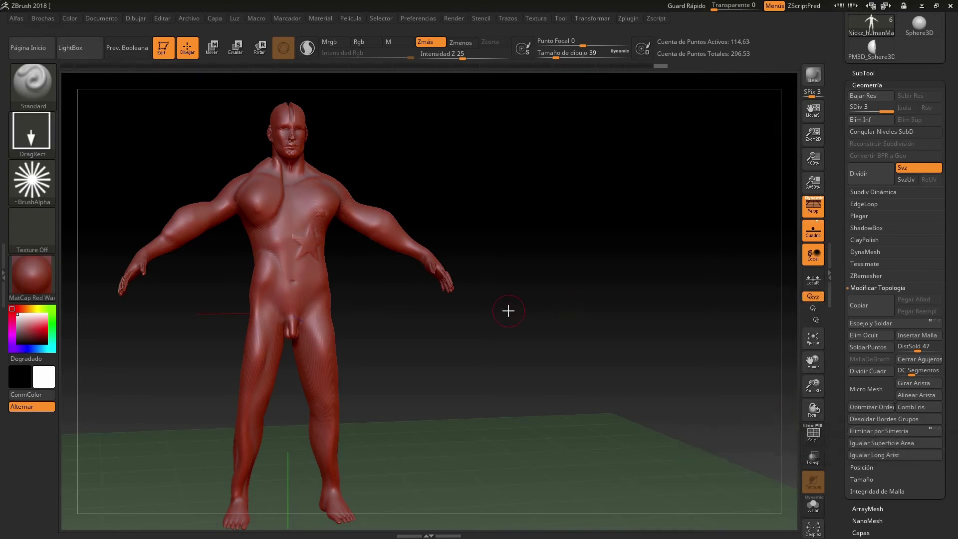
left_click_drag(460, 340, 482, 341)
left_click_drag(455, 350, 455, 347)
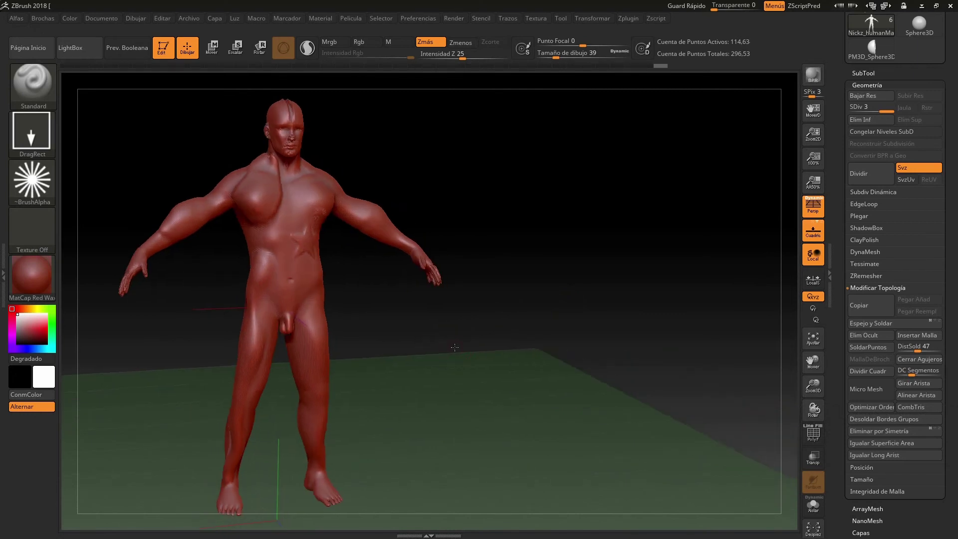
left_click_drag(455, 347, 453, 341)
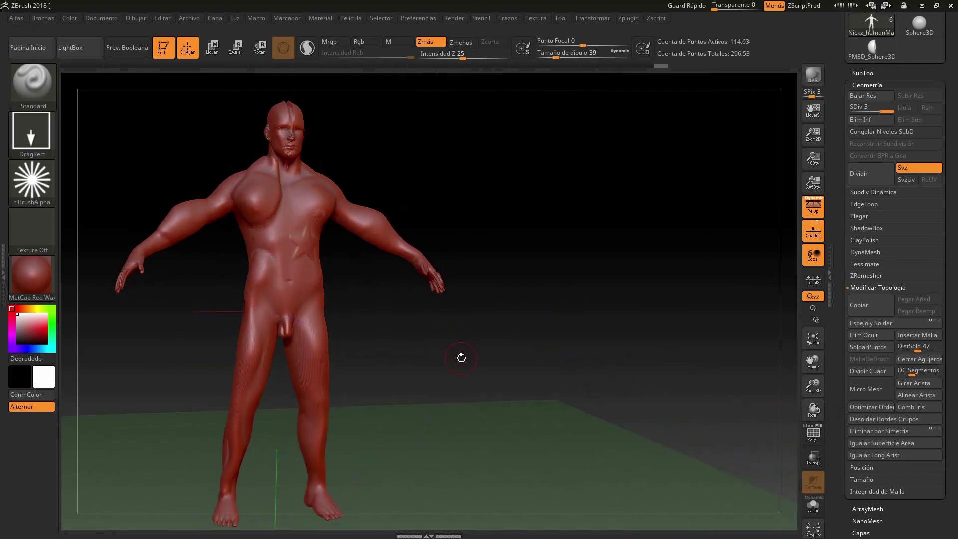